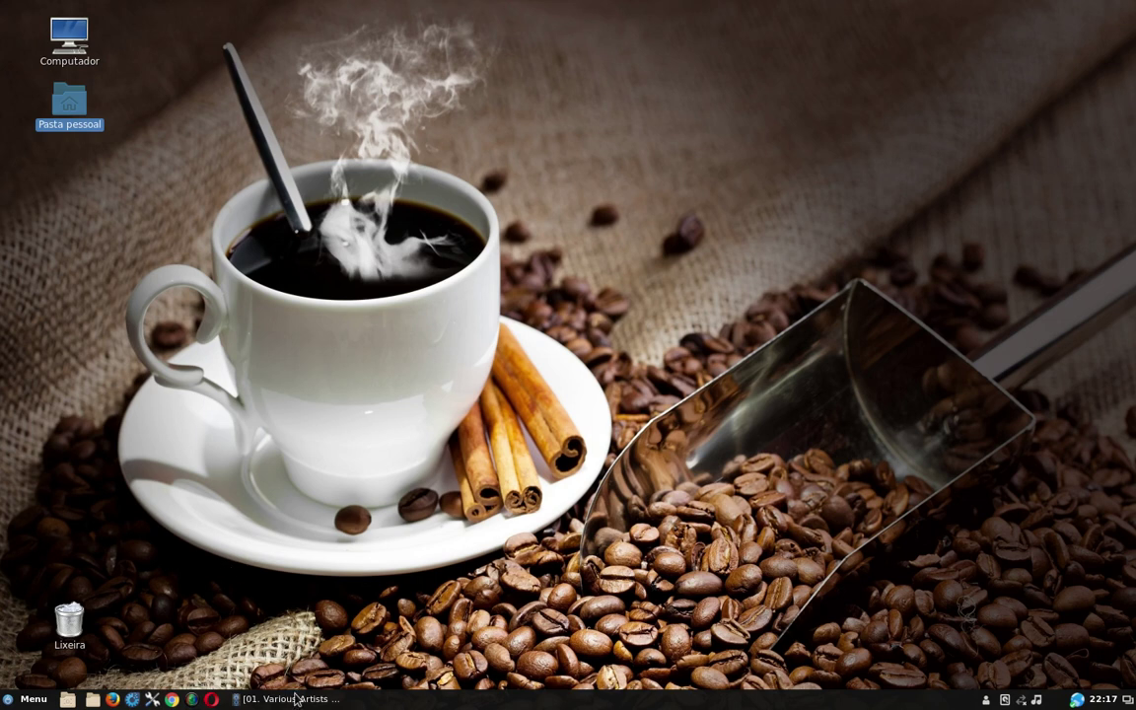
{"action": "mouse_move", "coordinate": [294, 699]}
{"action": "left_click", "coordinate": [20, 700]}
{"action": "left_click", "coordinate": [20, 702]}
{"action": "left_click", "coordinate": [17, 703]}
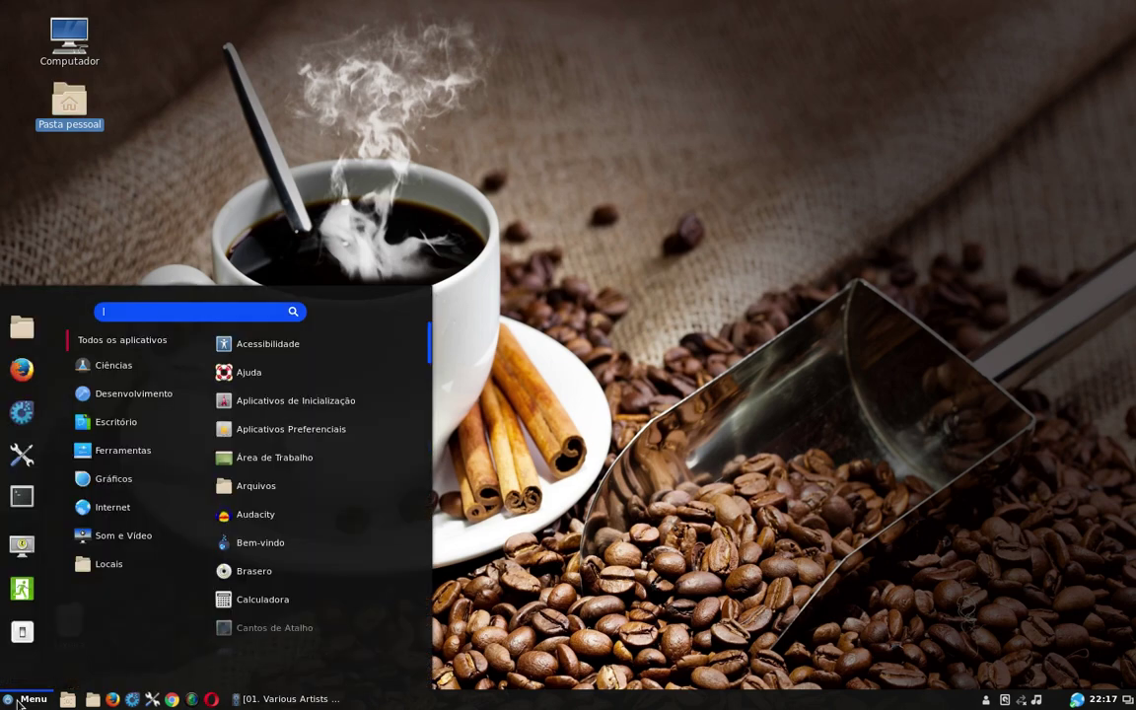
{"action": "left_click", "coordinate": [289, 504]}
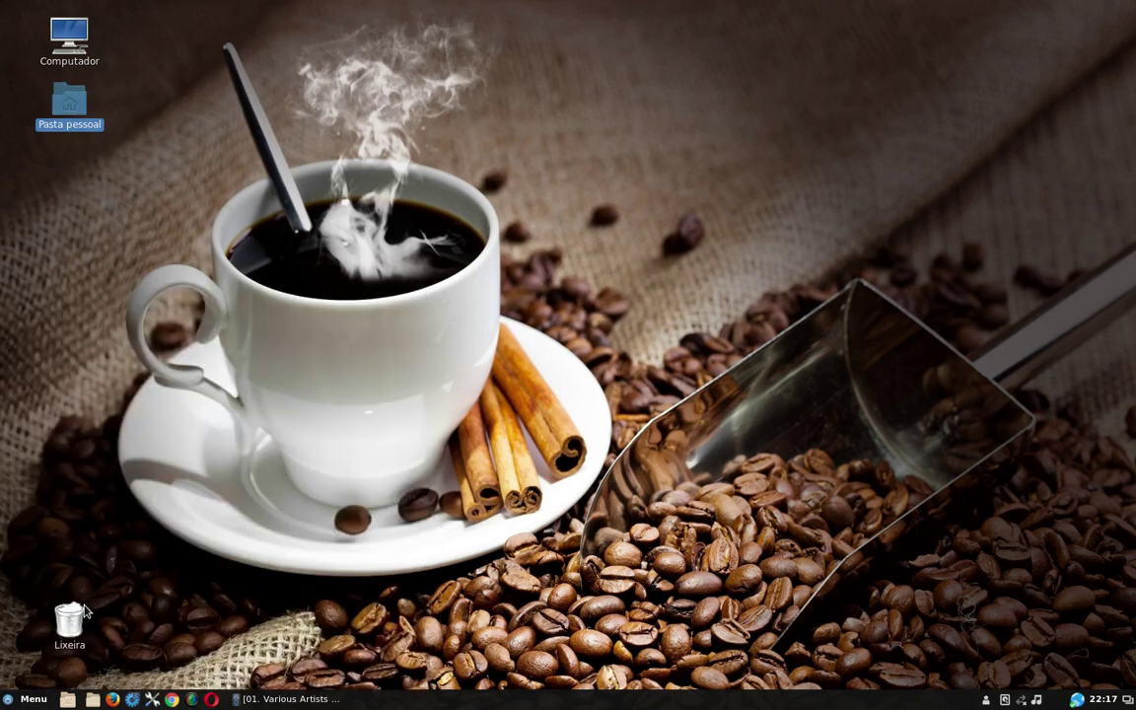
{"action": "left_click", "coordinate": [24, 702]}
{"action": "left_click", "coordinate": [25, 702]}
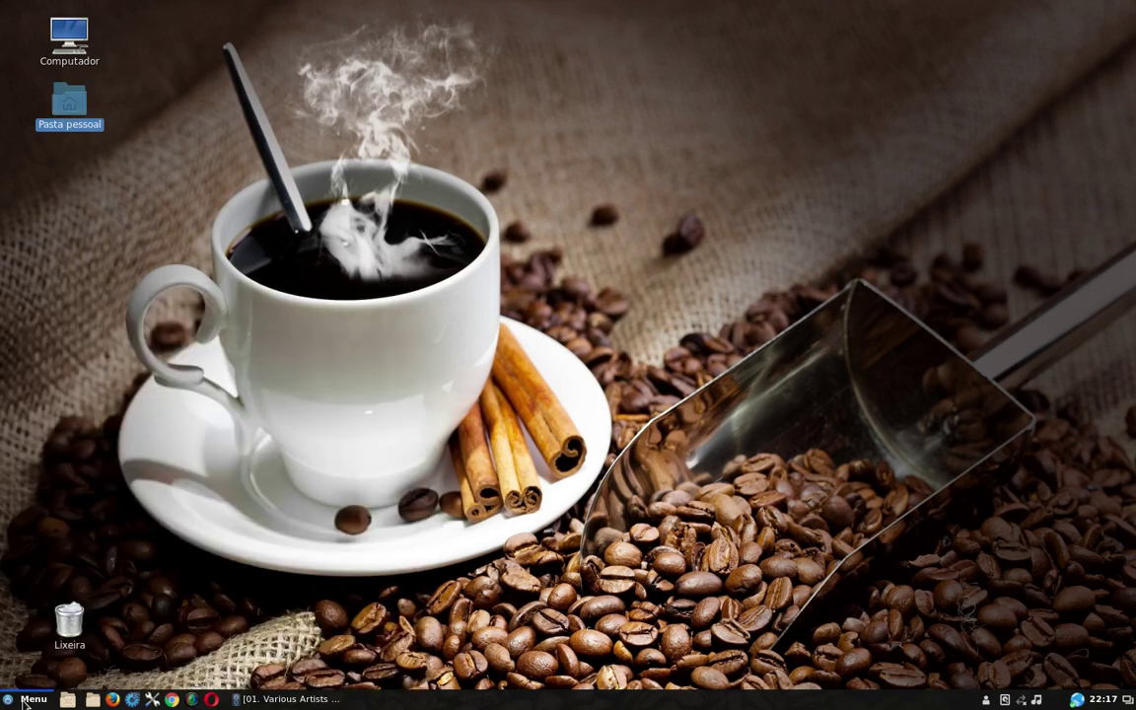
{"action": "left_click", "coordinate": [92, 198]}
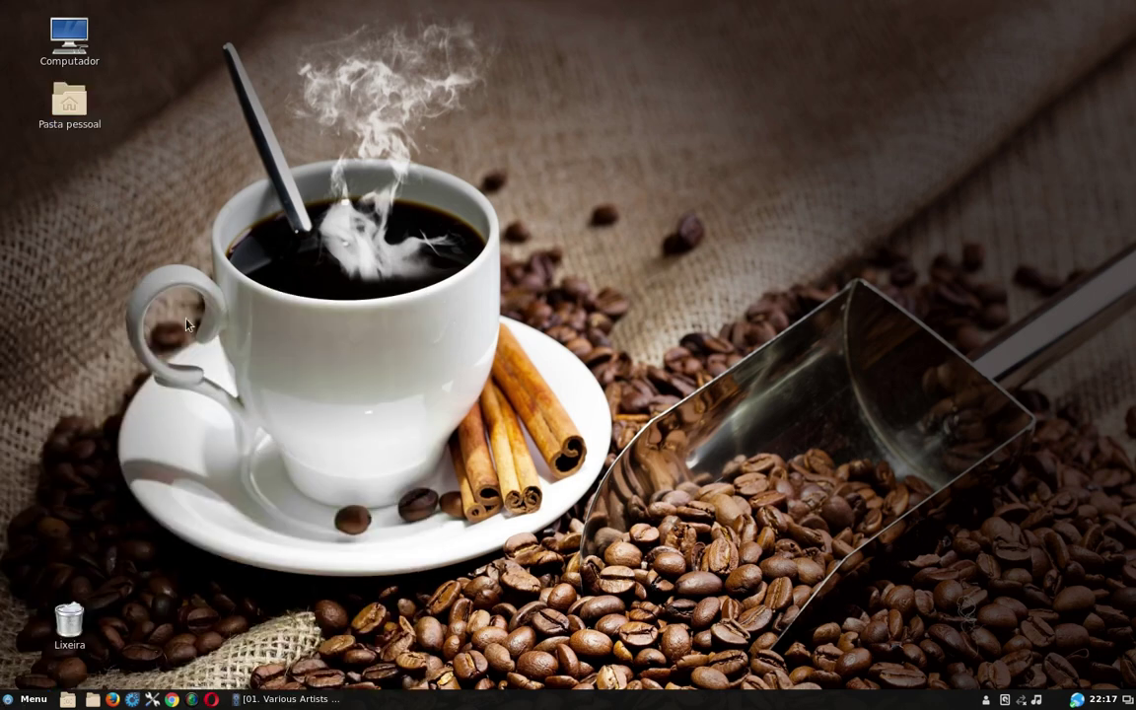
{"action": "left_click", "coordinate": [292, 703]}
{"action": "left_click", "coordinate": [292, 703]}
{"action": "left_click", "coordinate": [15, 704]}
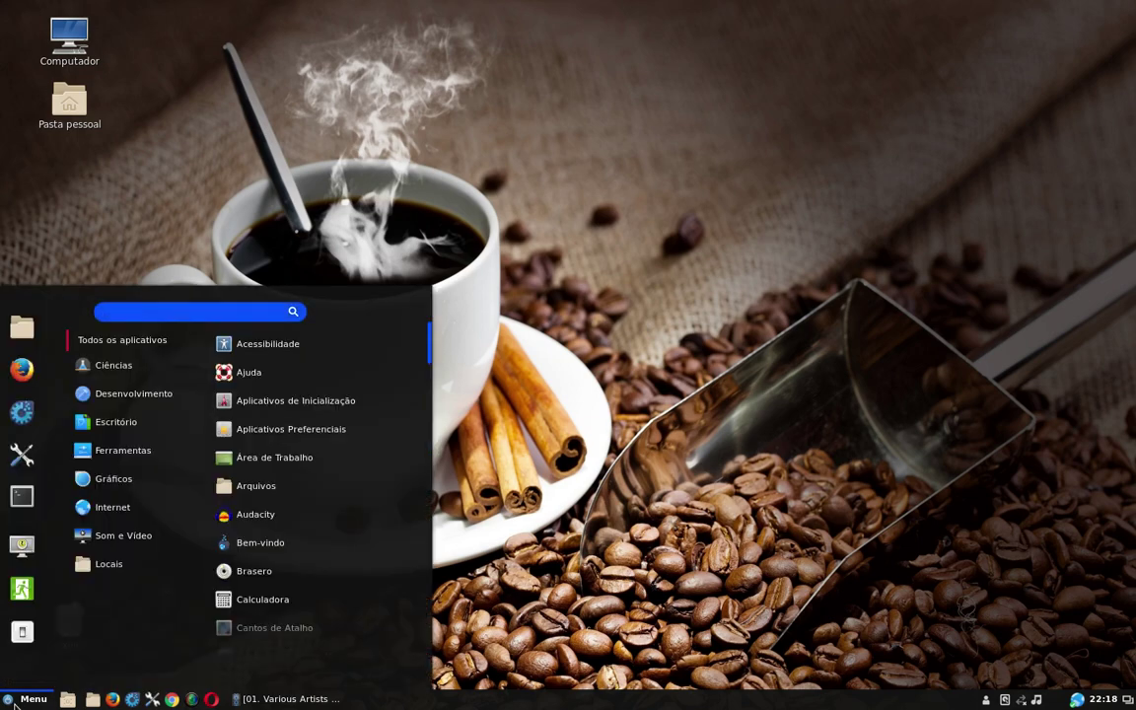
{"action": "left_click", "coordinate": [15, 704]}
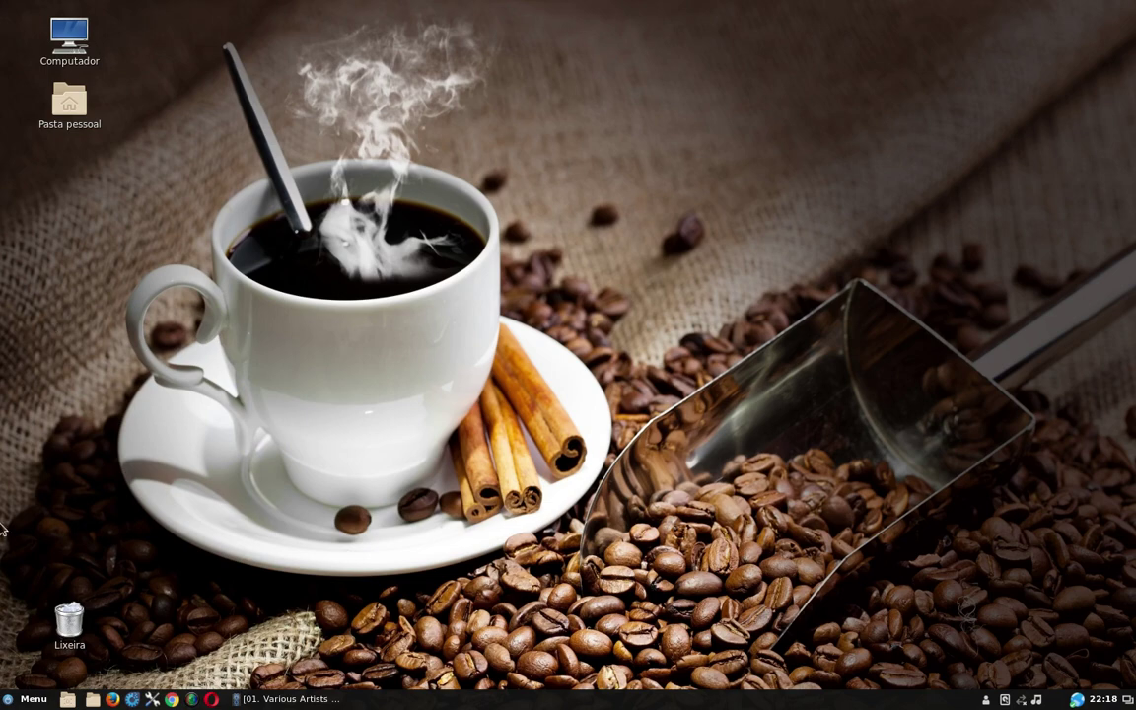
{"action": "left_click", "coordinate": [320, 697]}
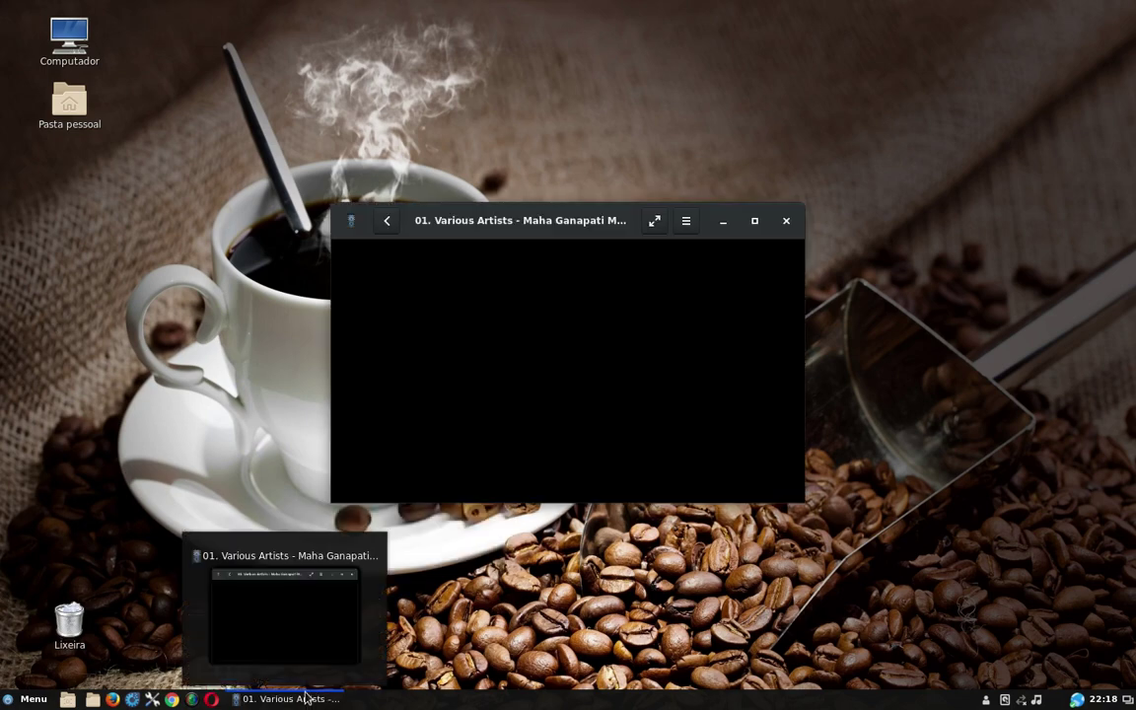
{"action": "left_click", "coordinate": [281, 698]}
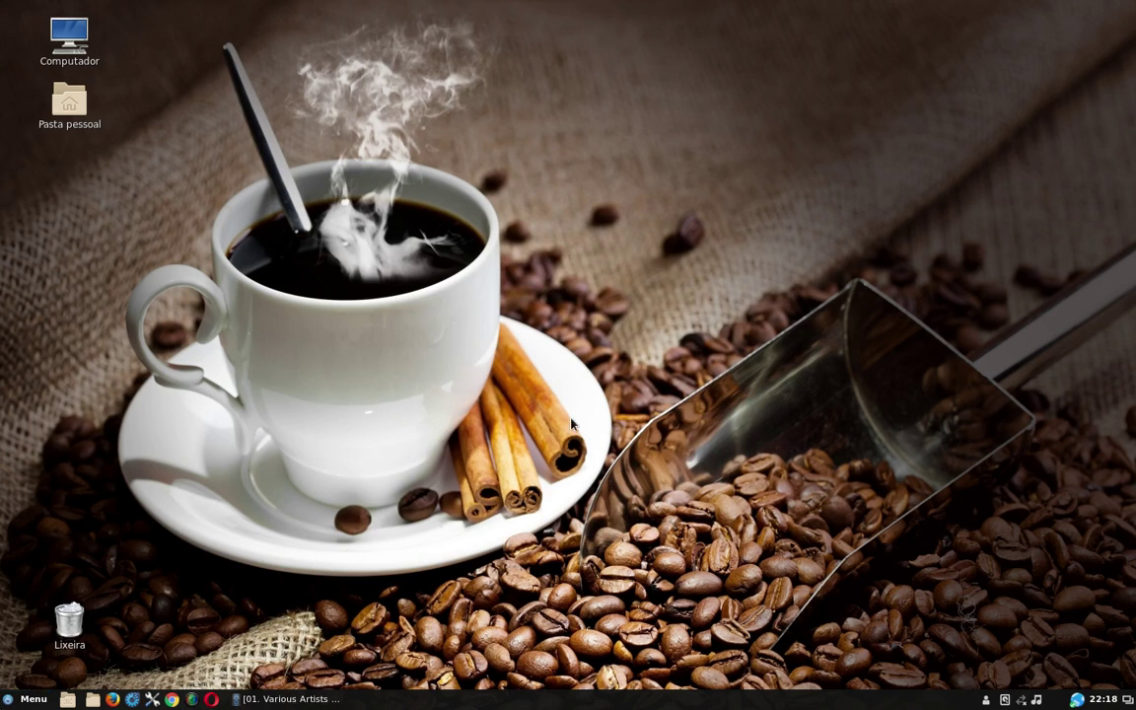
{"action": "left_click", "coordinate": [207, 700]}
Search the installed applications for "moni" and open Monitor do sistema.
{"action": "left_click", "coordinate": [25, 701]}
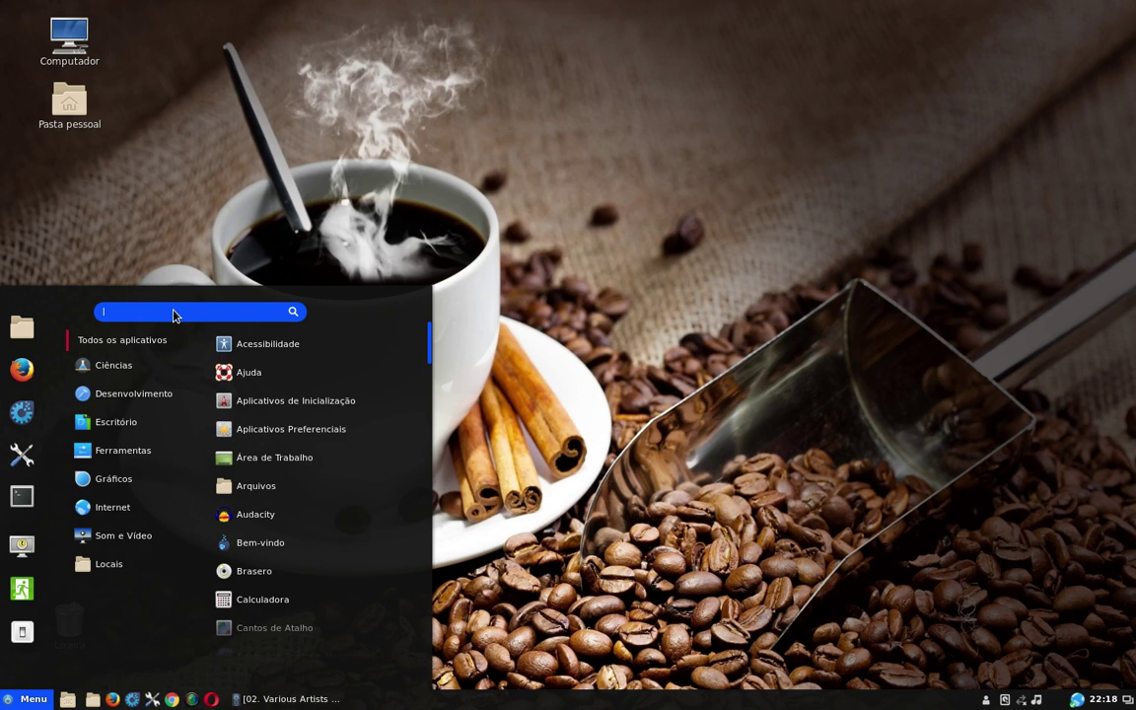
{"action": "type", "text": "moni"}
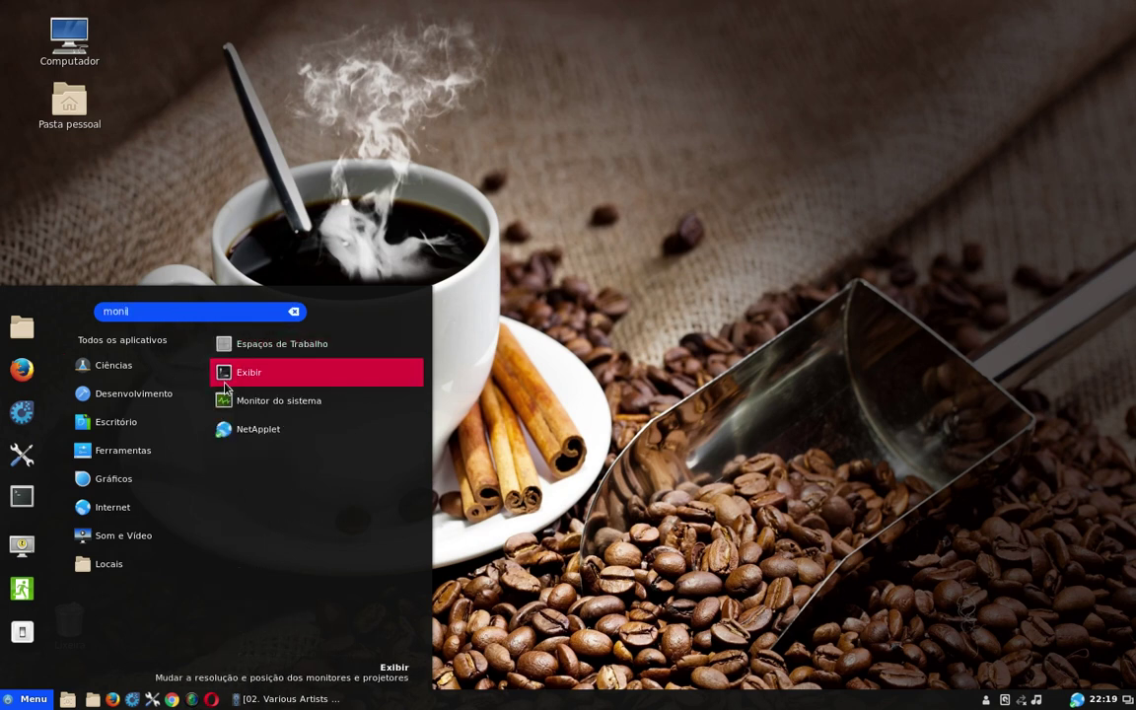
{"action": "left_click", "coordinate": [261, 405]}
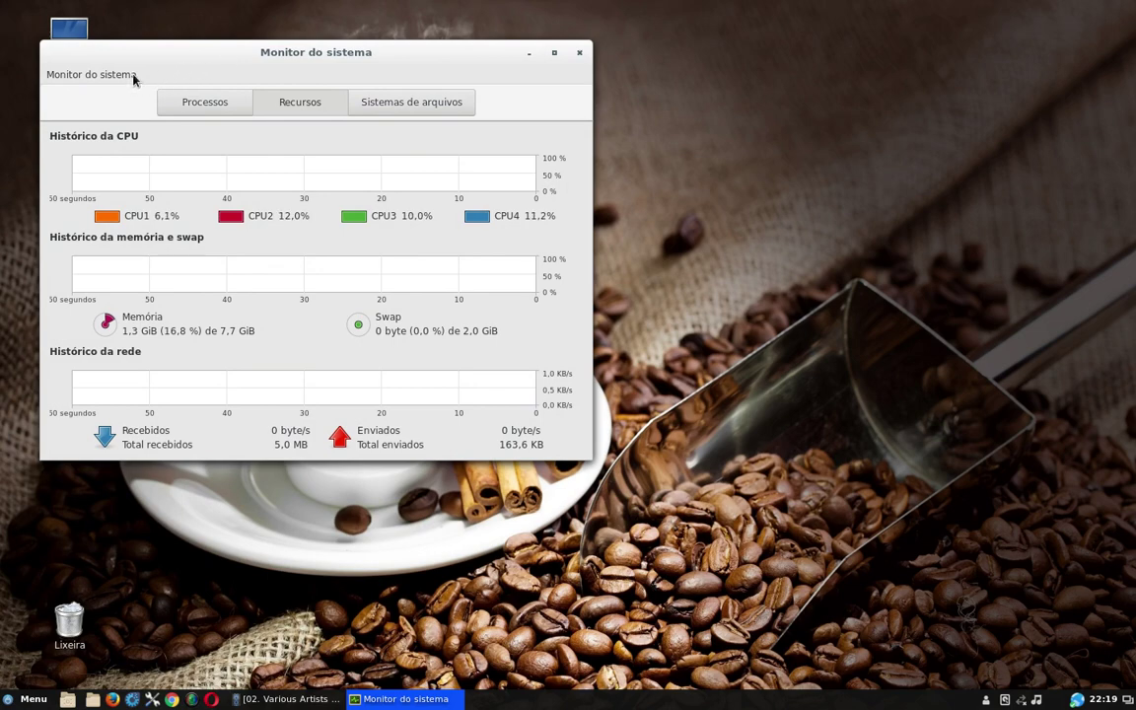
Check the running processes and the CPU and memory usage in the system monitor, and close it.
{"action": "left_click", "coordinate": [197, 103]}
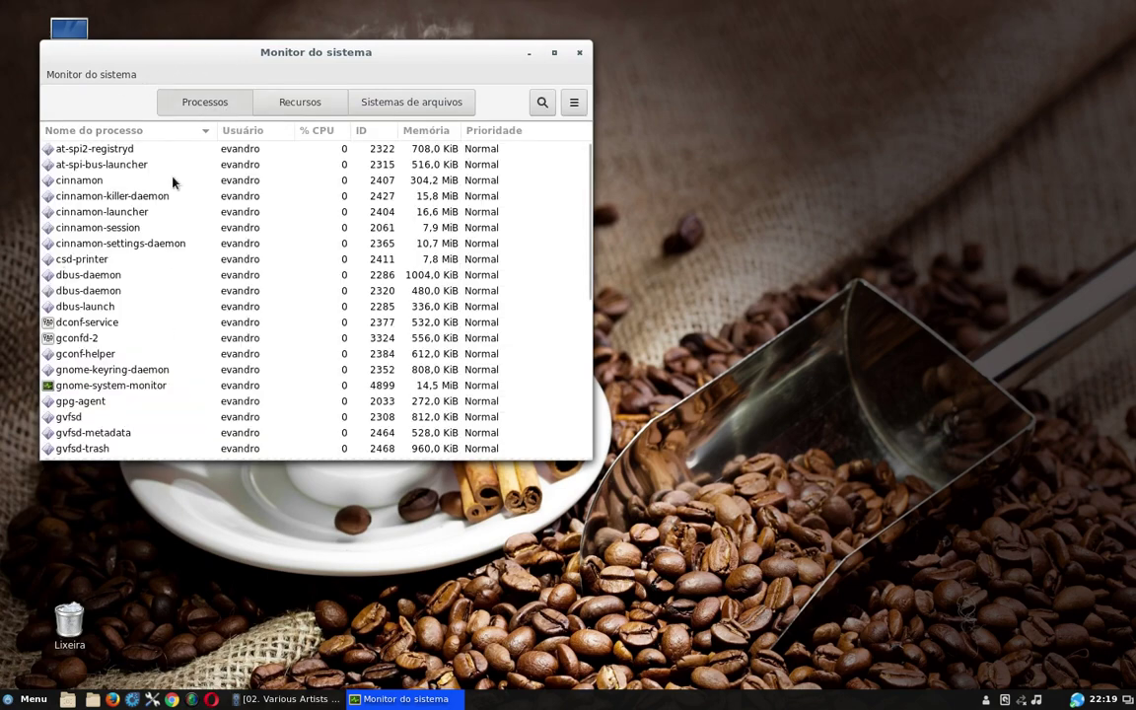
{"action": "left_click", "coordinate": [303, 106]}
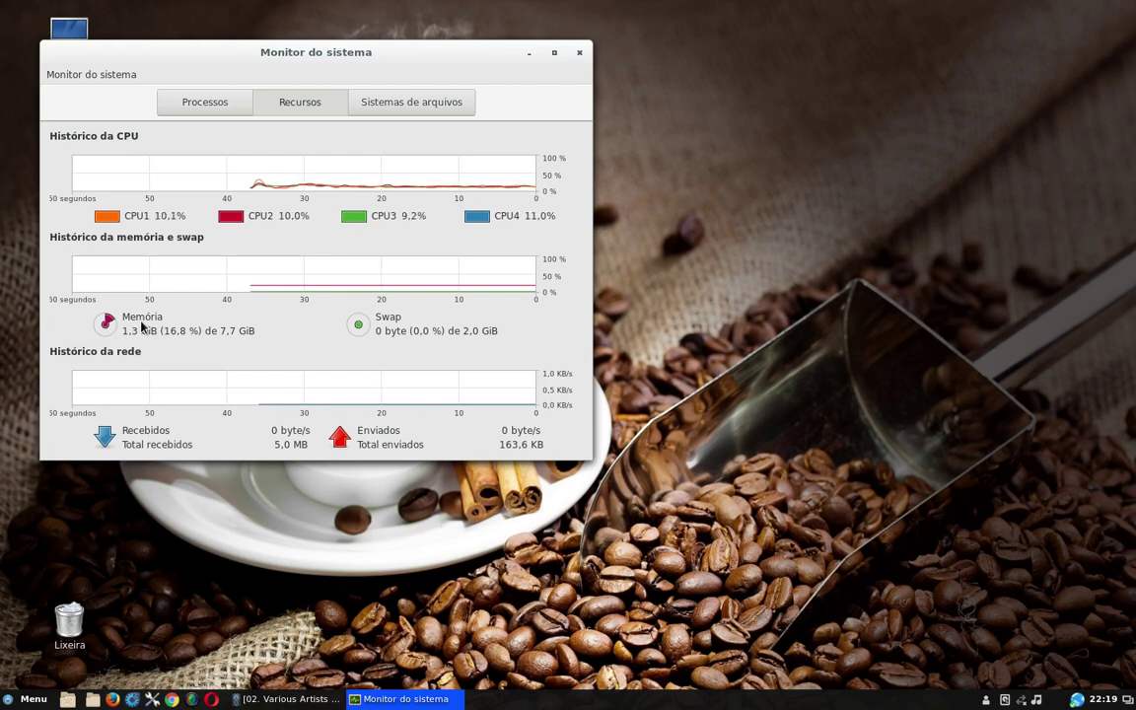
{"action": "left_click", "coordinate": [579, 54]}
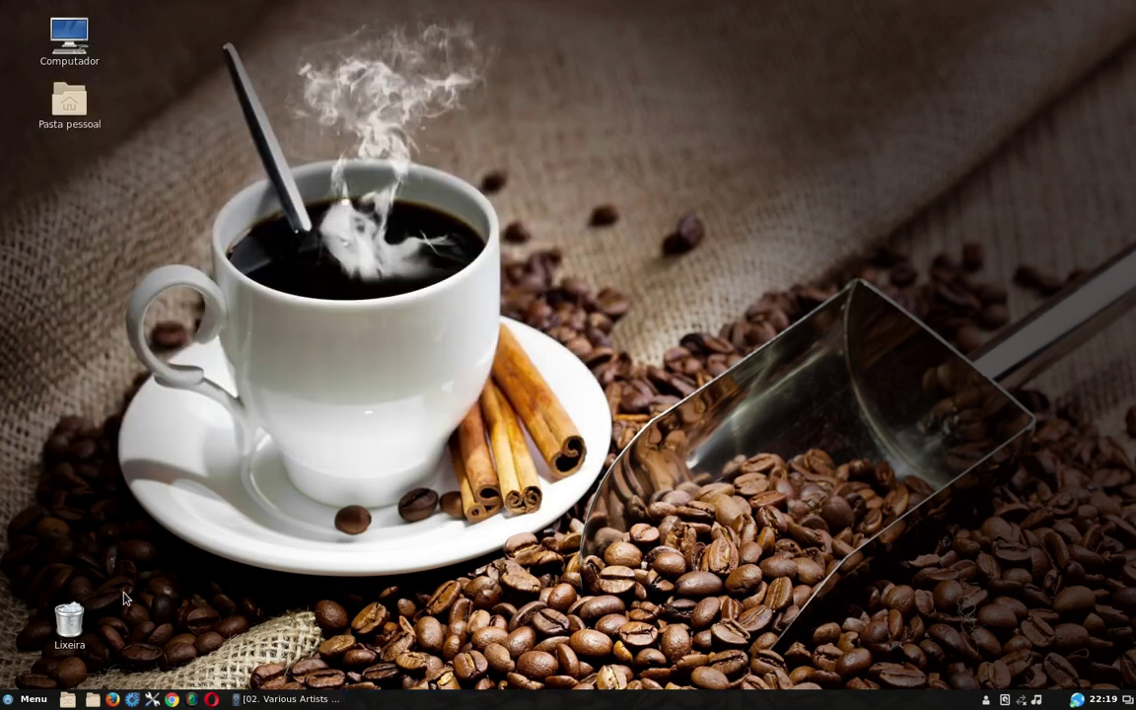
Open the Mageia Control Center by entering the root password, and open Habilitar Login Automático among the Inicialização settings.
{"action": "left_click", "coordinate": [151, 698]}
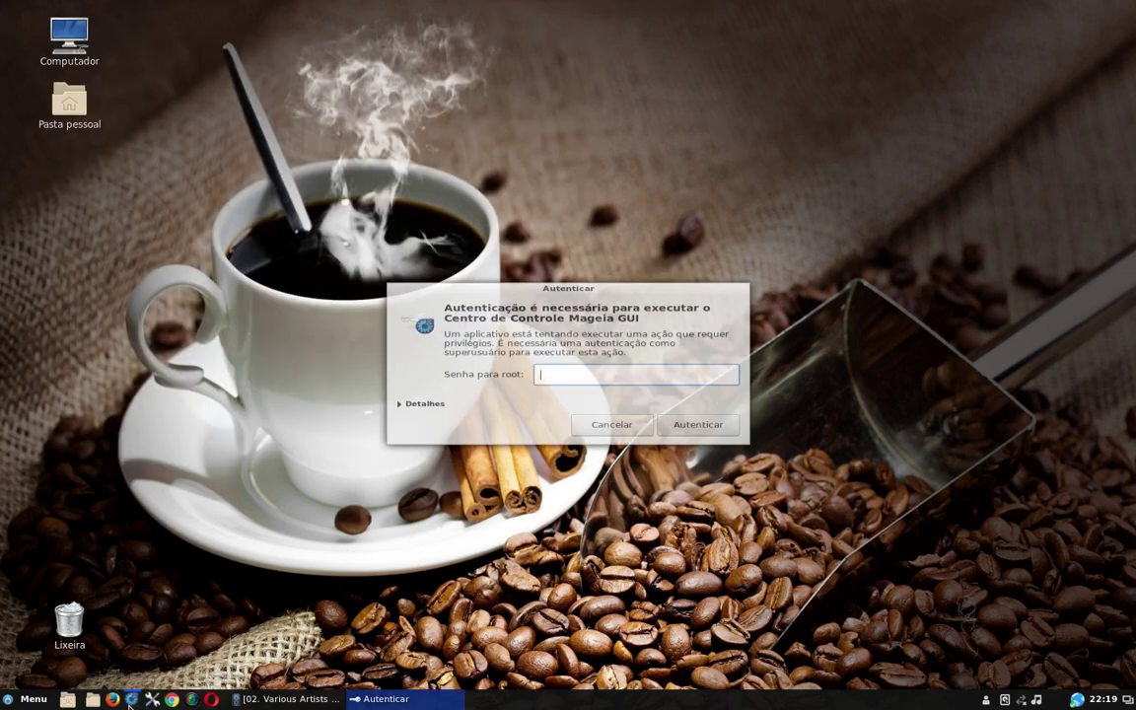
{"action": "type", "text": "***"}
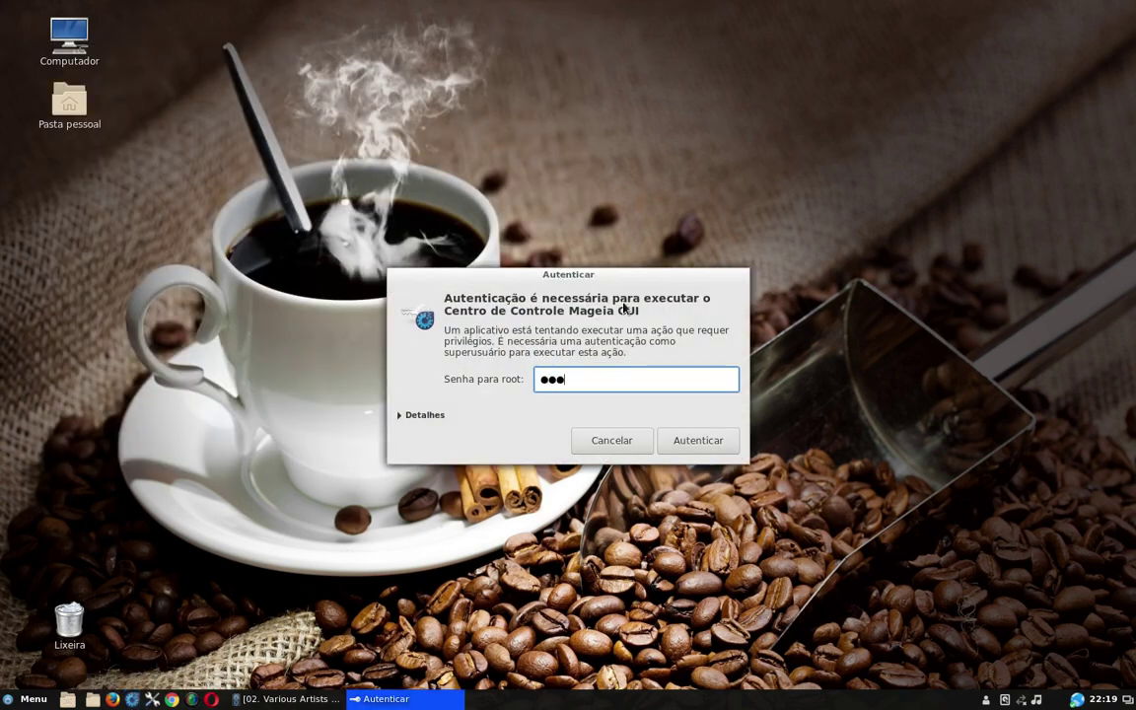
{"action": "key", "text": "Return"}
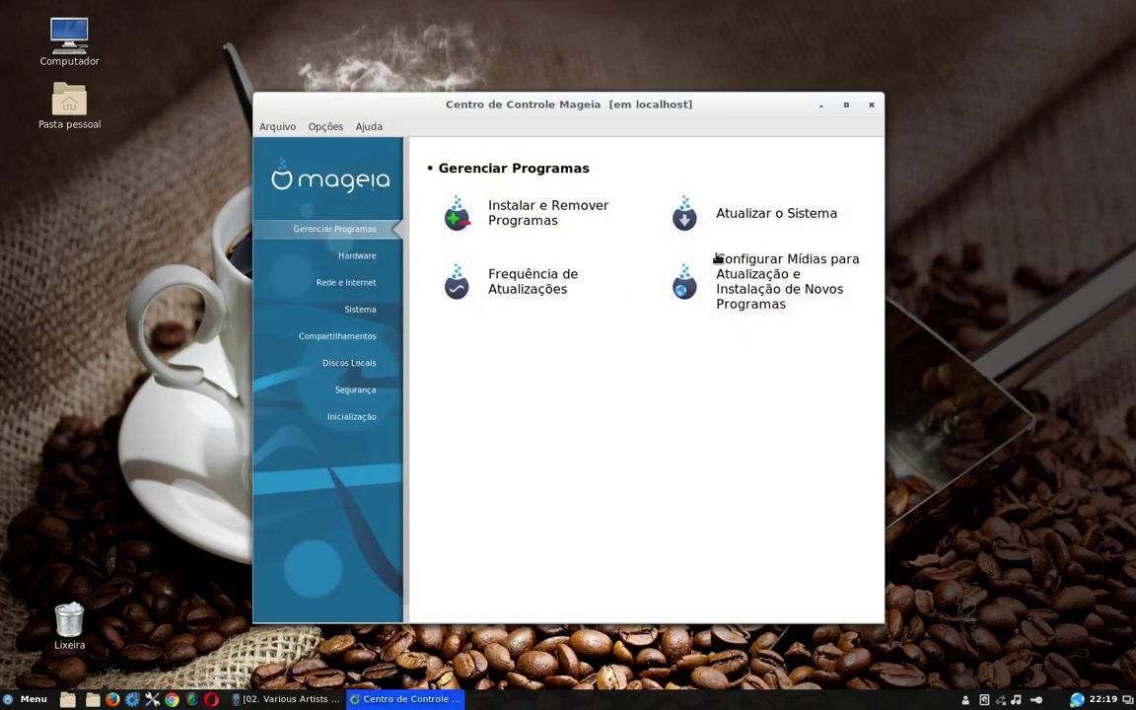
{"action": "left_click", "coordinate": [345, 419]}
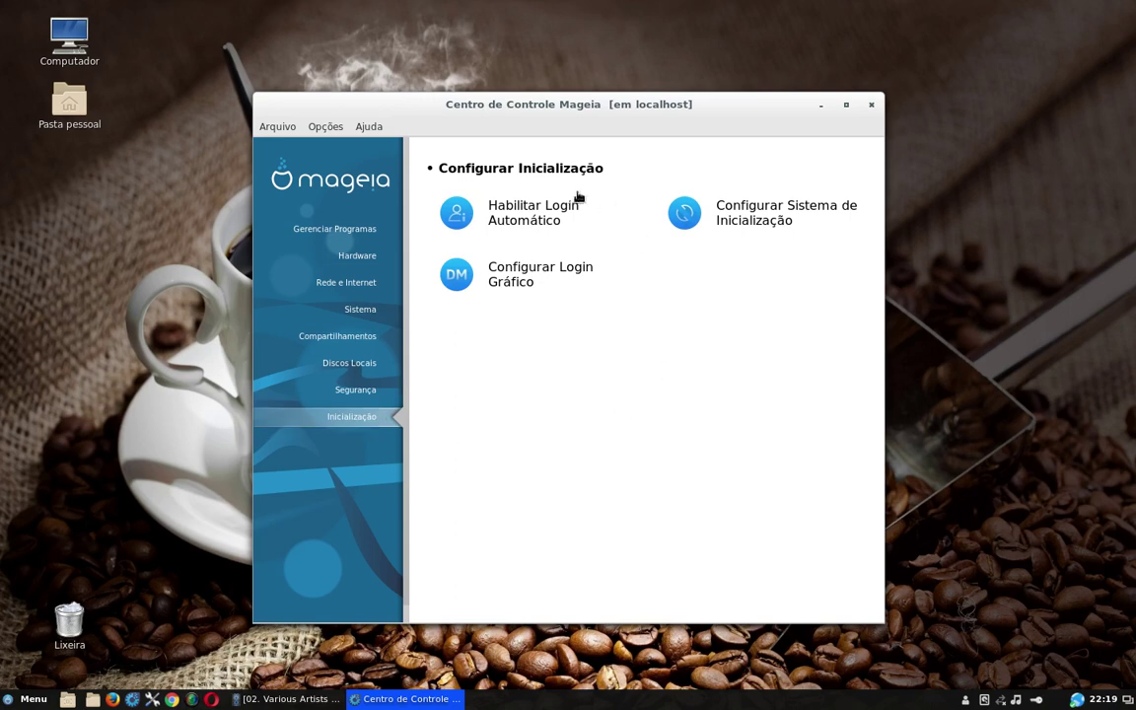
{"action": "left_click", "coordinate": [521, 215]}
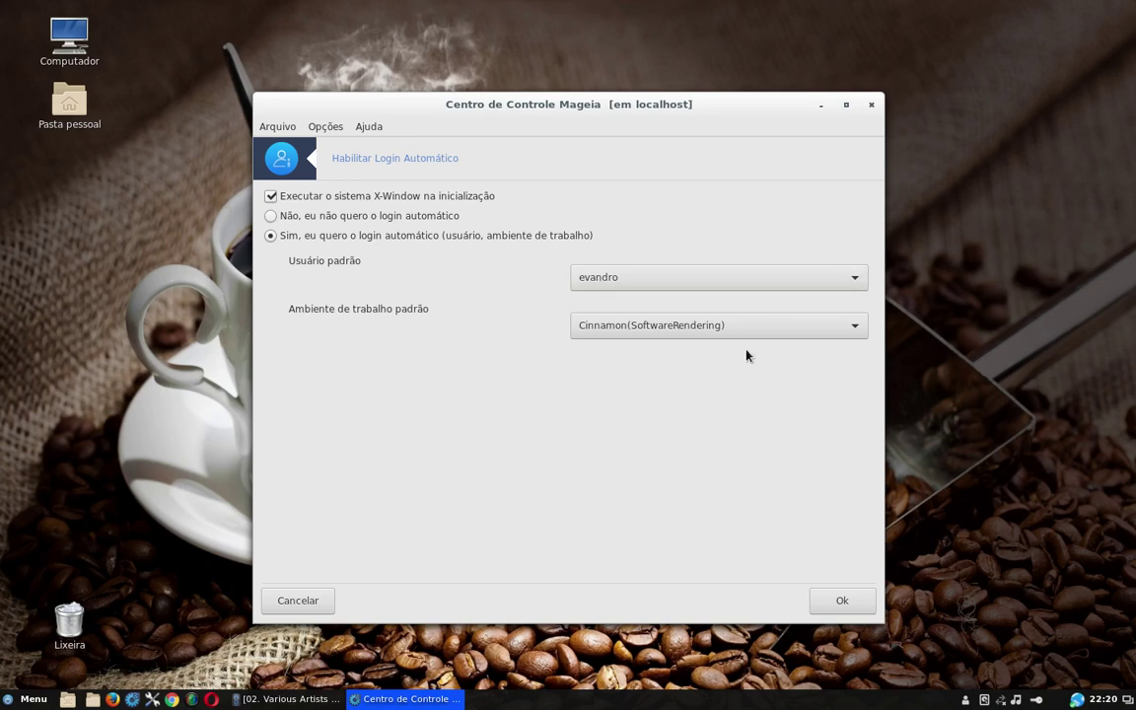
Look through the default desktop environments offered for automatic login, including Cinnamon(SoftwareRendering), and cancel the settings page.
{"action": "left_click", "coordinate": [855, 330]}
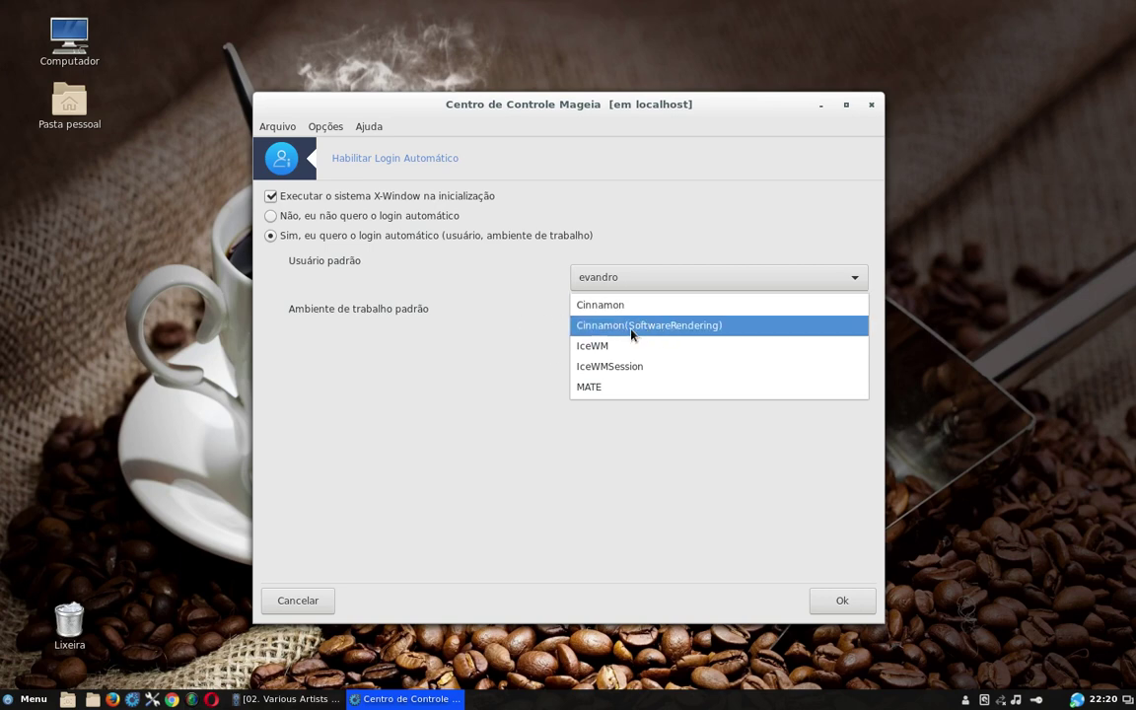
{"action": "left_click", "coordinate": [658, 328]}
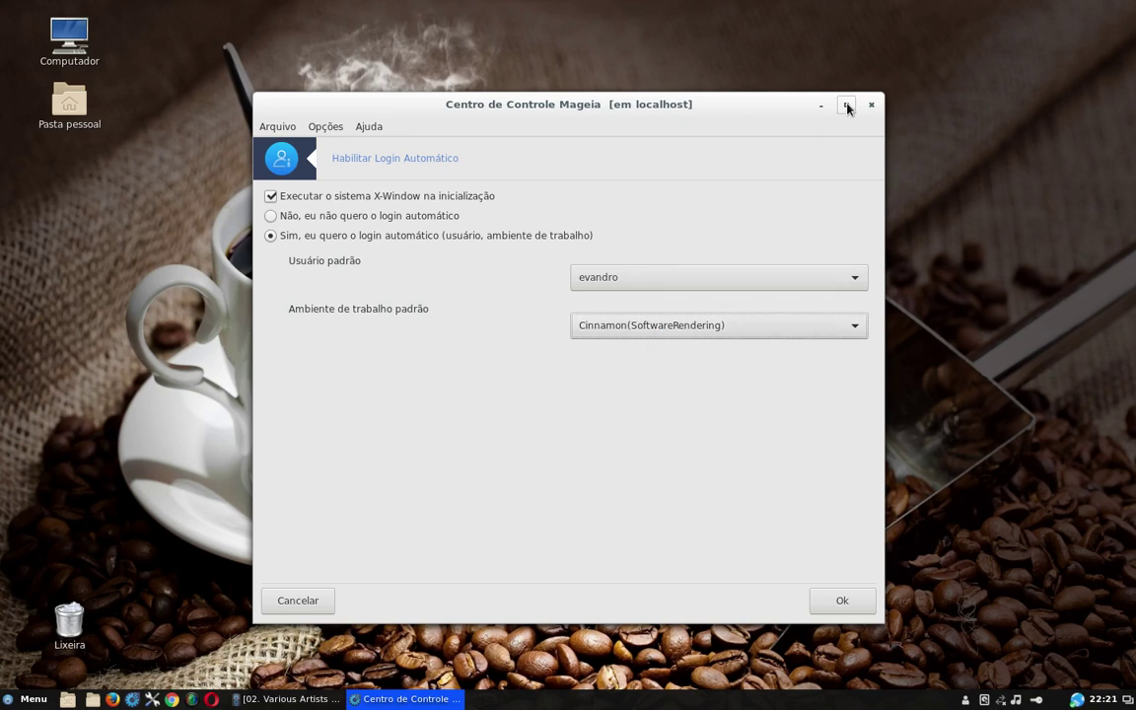
{"action": "left_click", "coordinate": [824, 325]}
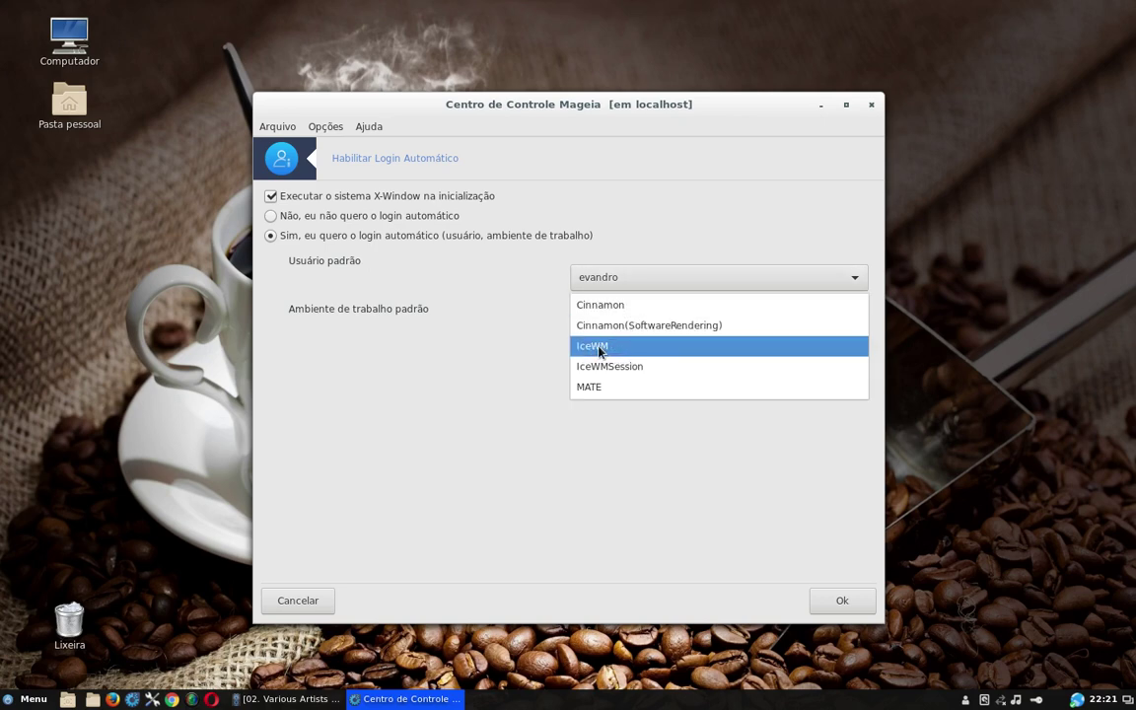
{"action": "left_click", "coordinate": [462, 369]}
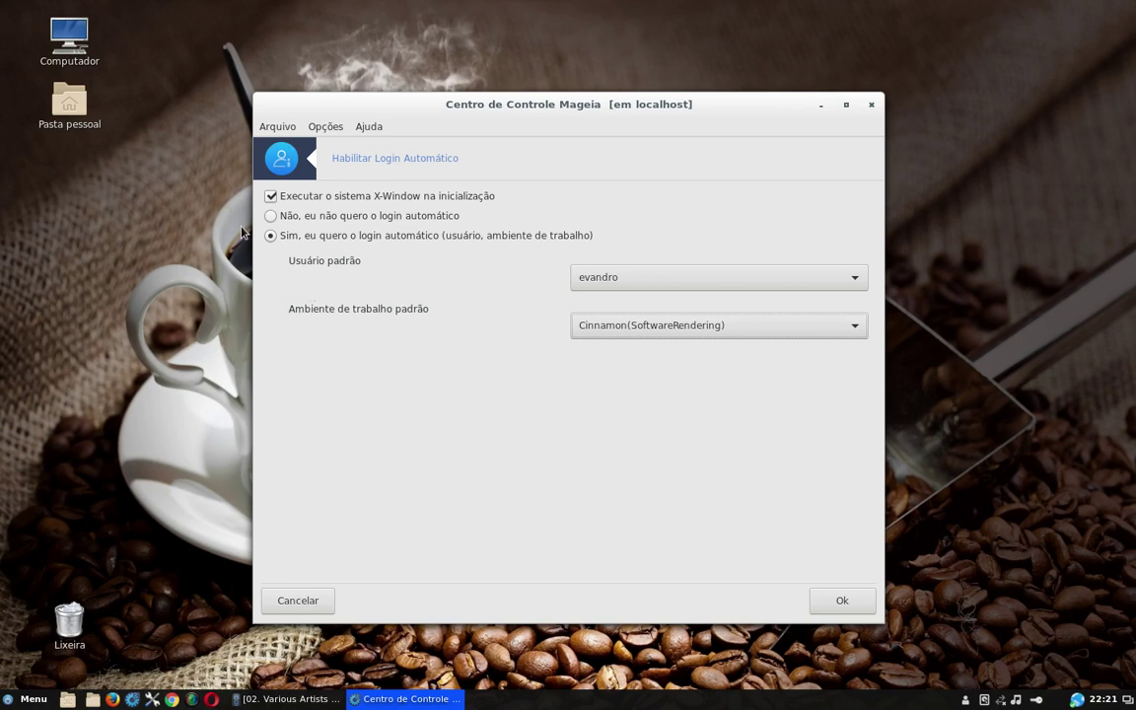
{"action": "left_click", "coordinate": [298, 600]}
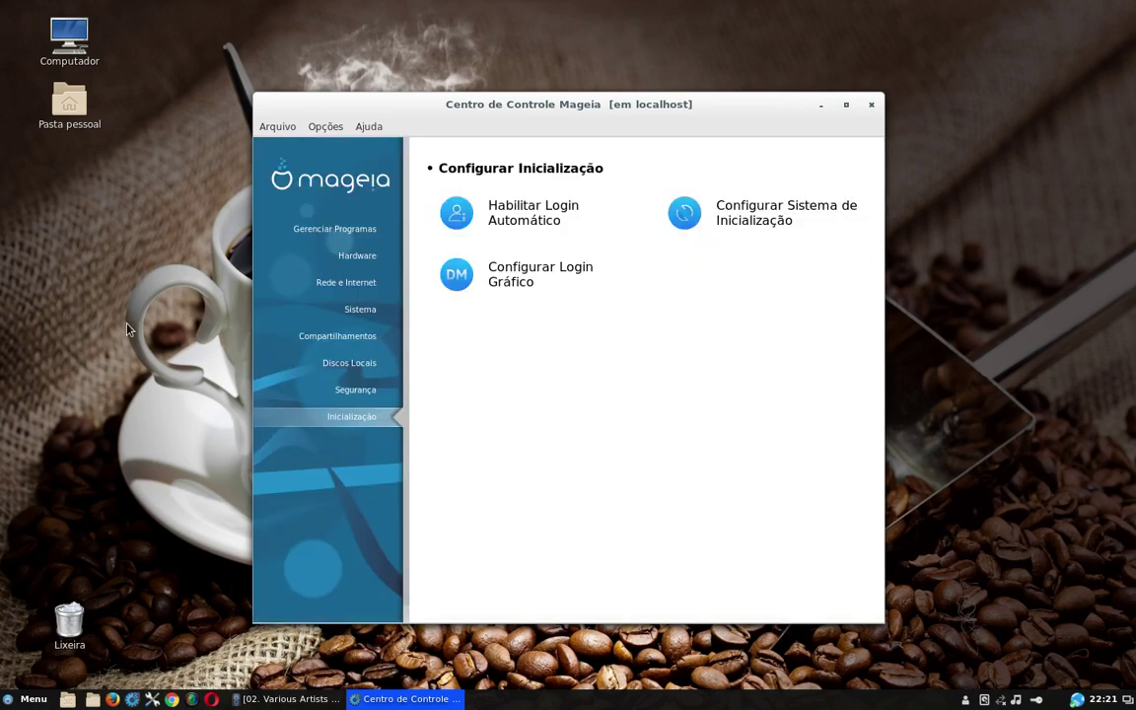
Reopen the automatic login settings, switch automatic login off and turn it back on.
{"action": "left_click", "coordinate": [350, 417]}
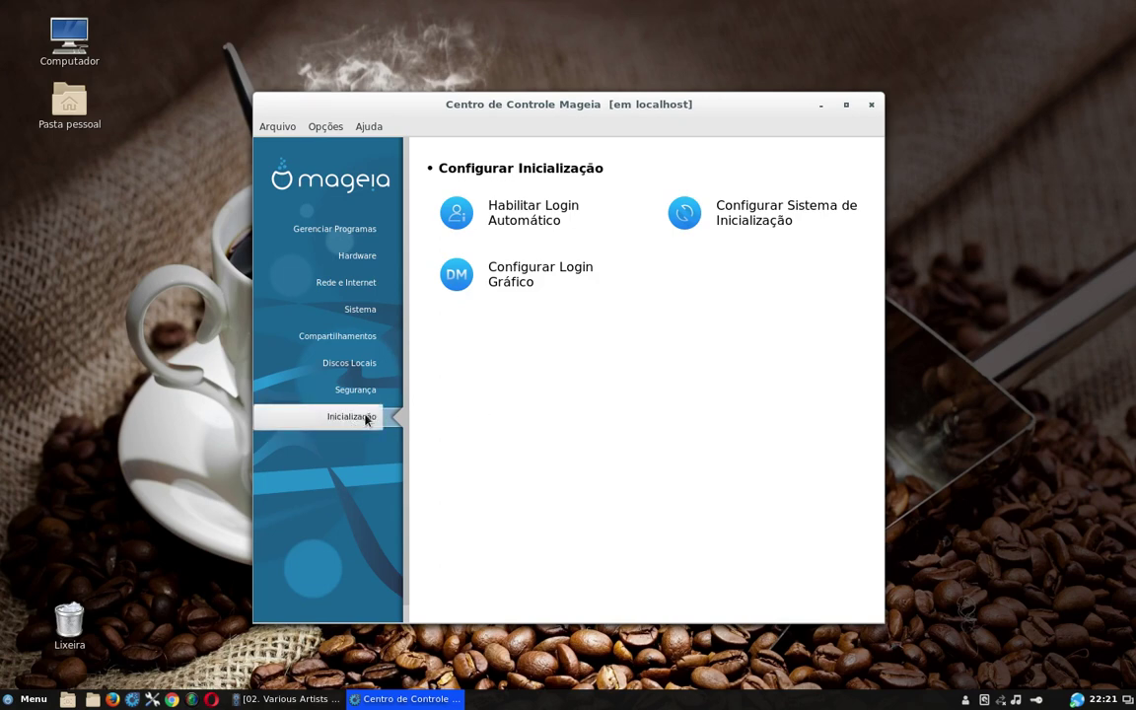
{"action": "left_click", "coordinate": [535, 217]}
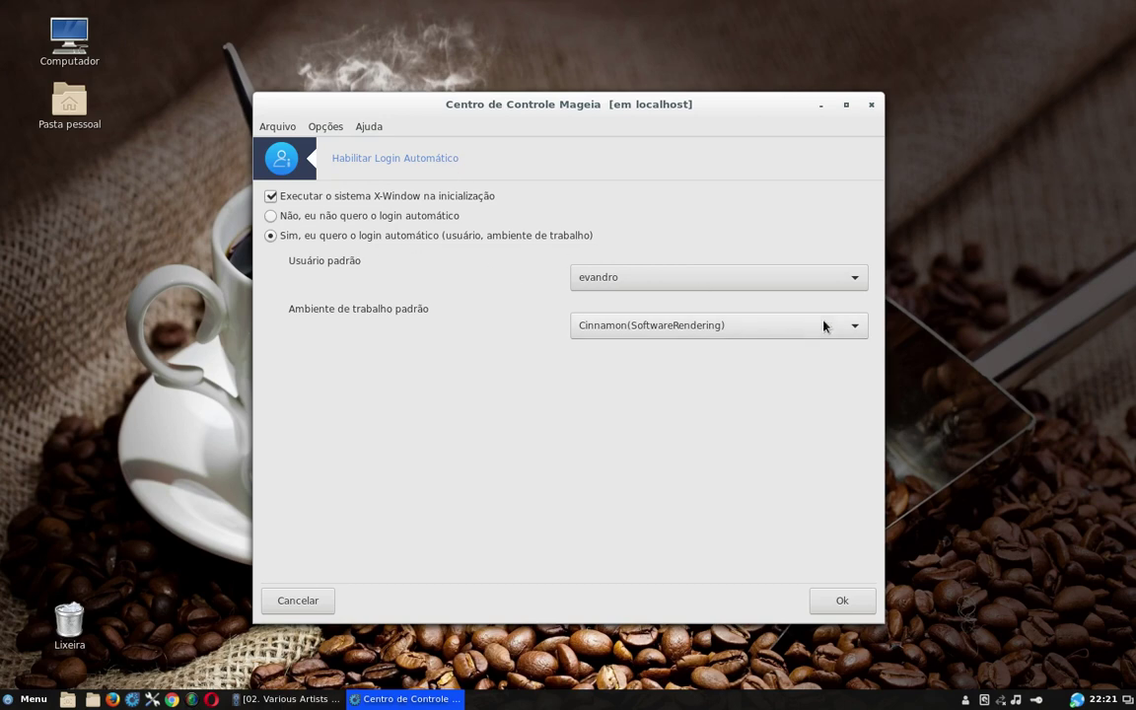
{"action": "left_click", "coordinate": [272, 217]}
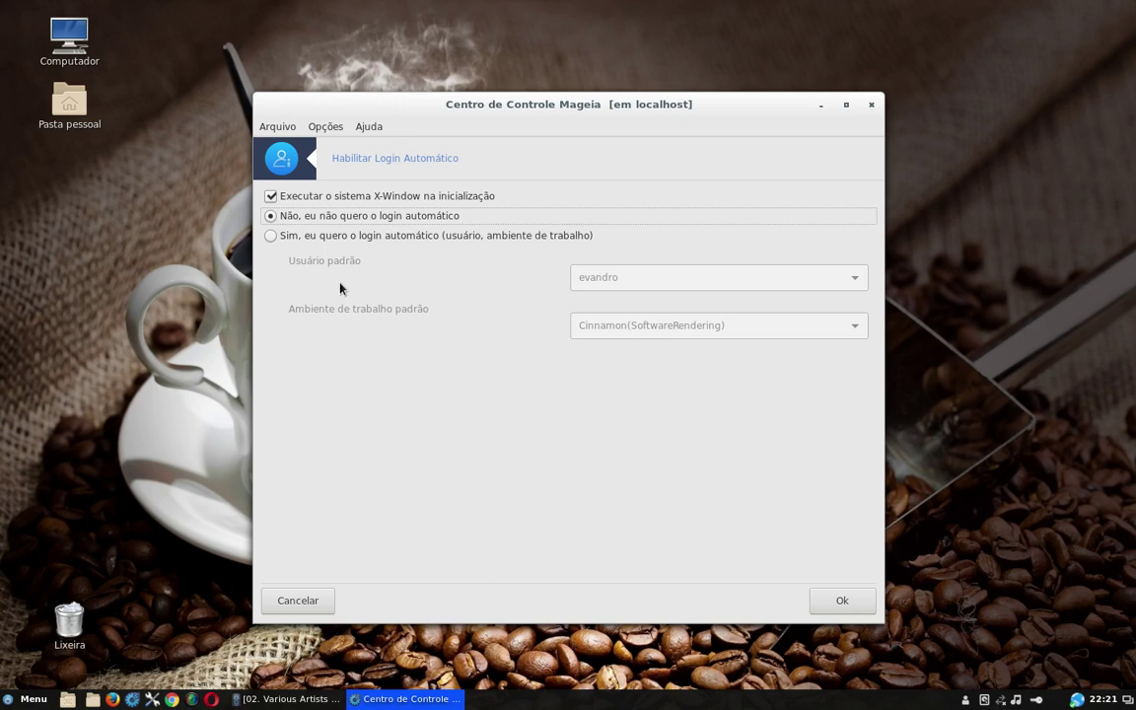
{"action": "left_click", "coordinate": [271, 237]}
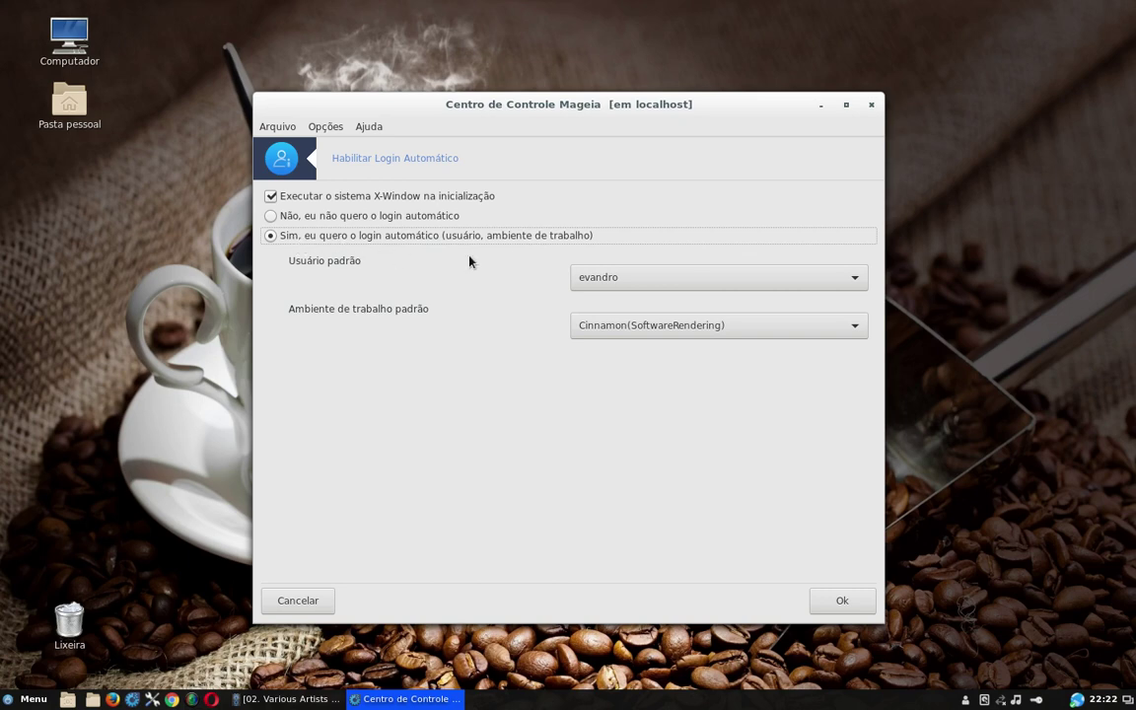
Examine the default desktop environment choices for automatic login again, with Cinnamon(SoftwareRendering) as the selection.
{"action": "left_click", "coordinate": [853, 326]}
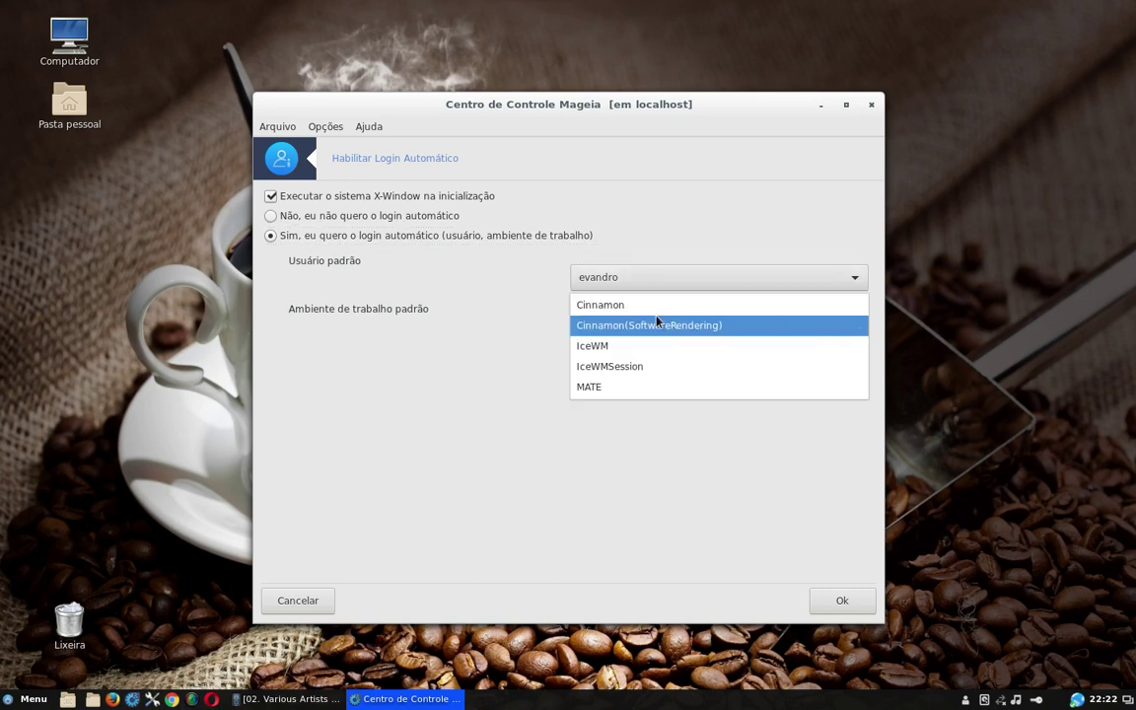
{"action": "left_click", "coordinate": [507, 359]}
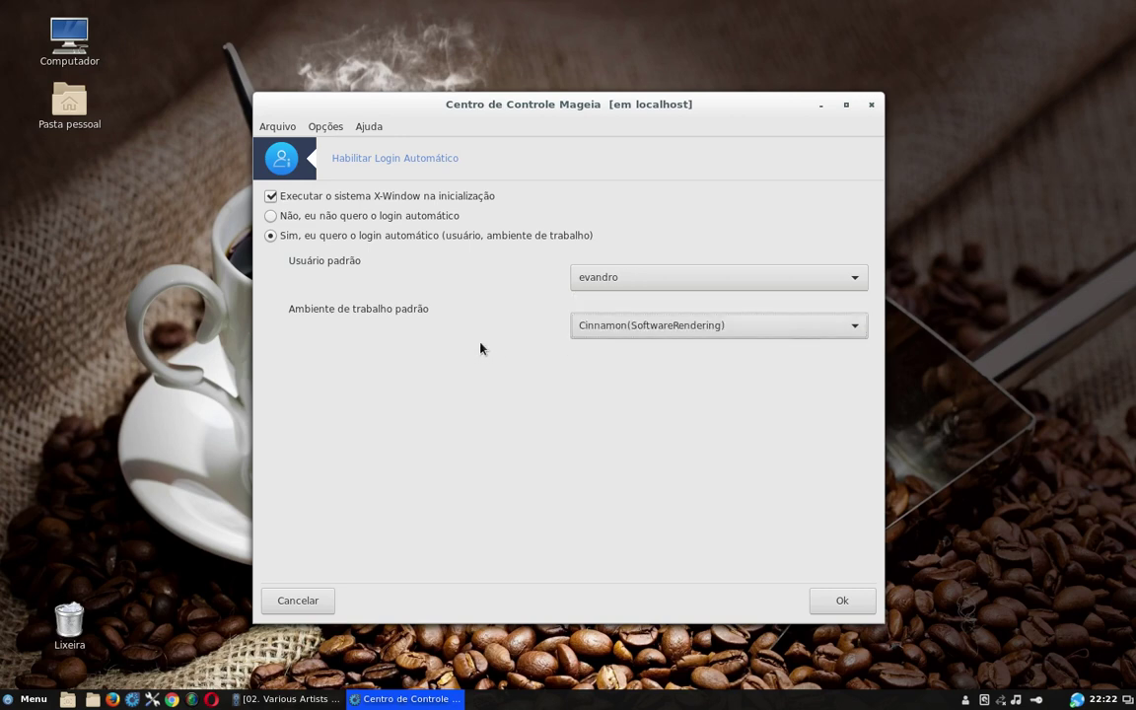
{"action": "left_click", "coordinate": [853, 333]}
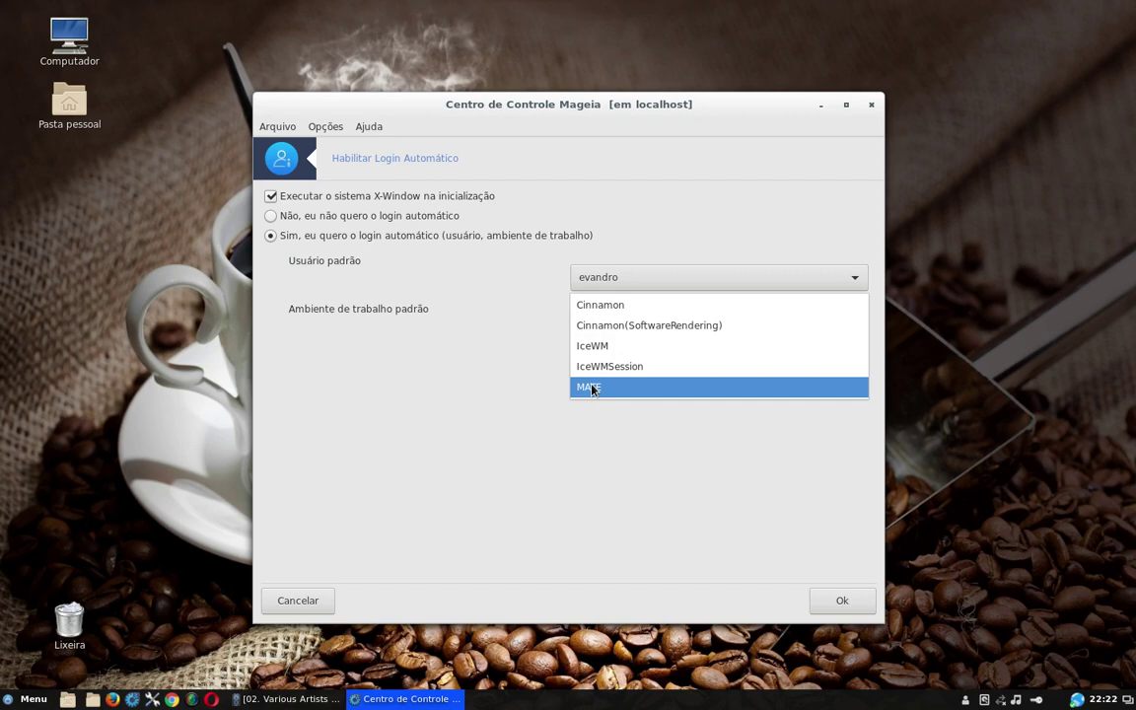
{"action": "left_click", "coordinate": [512, 372]}
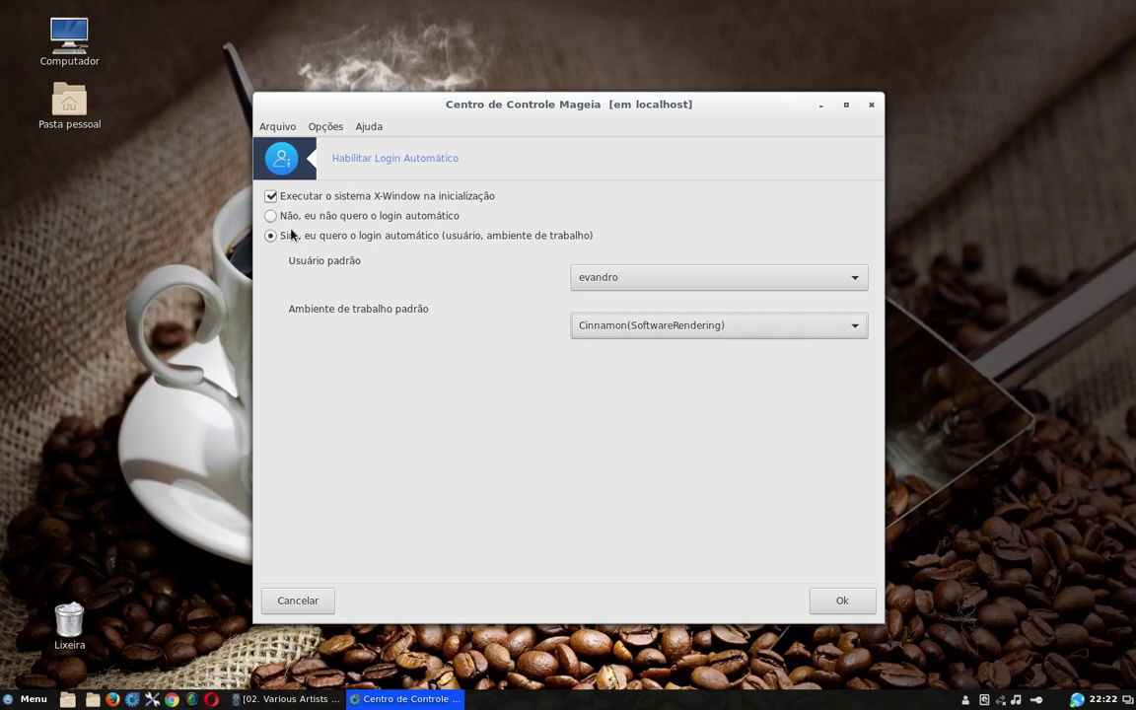
{"action": "left_click", "coordinate": [810, 336]}
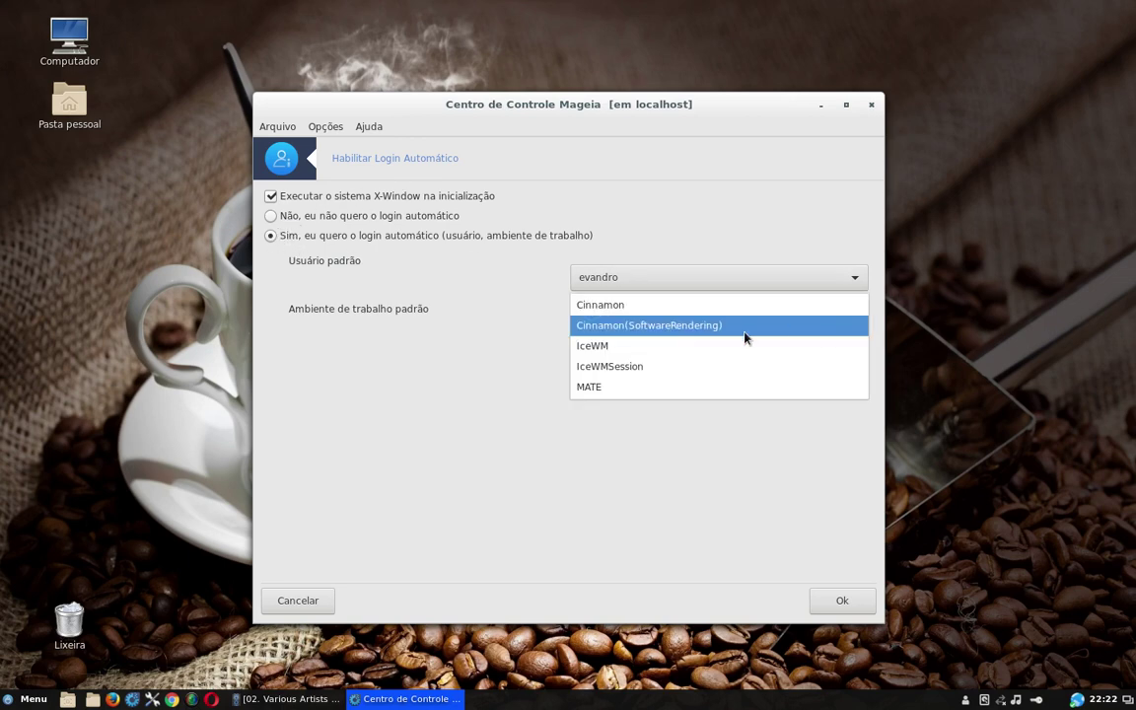
{"action": "left_click", "coordinate": [464, 373]}
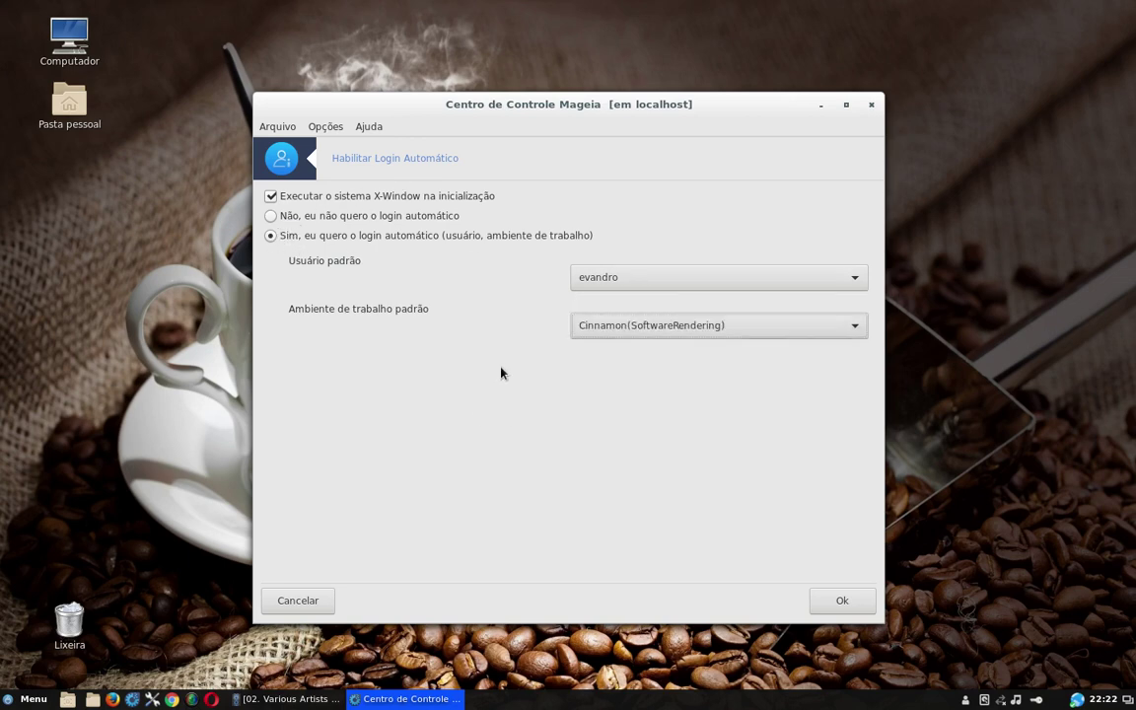
{"action": "left_click", "coordinate": [728, 326]}
{"action": "left_click", "coordinate": [729, 327]}
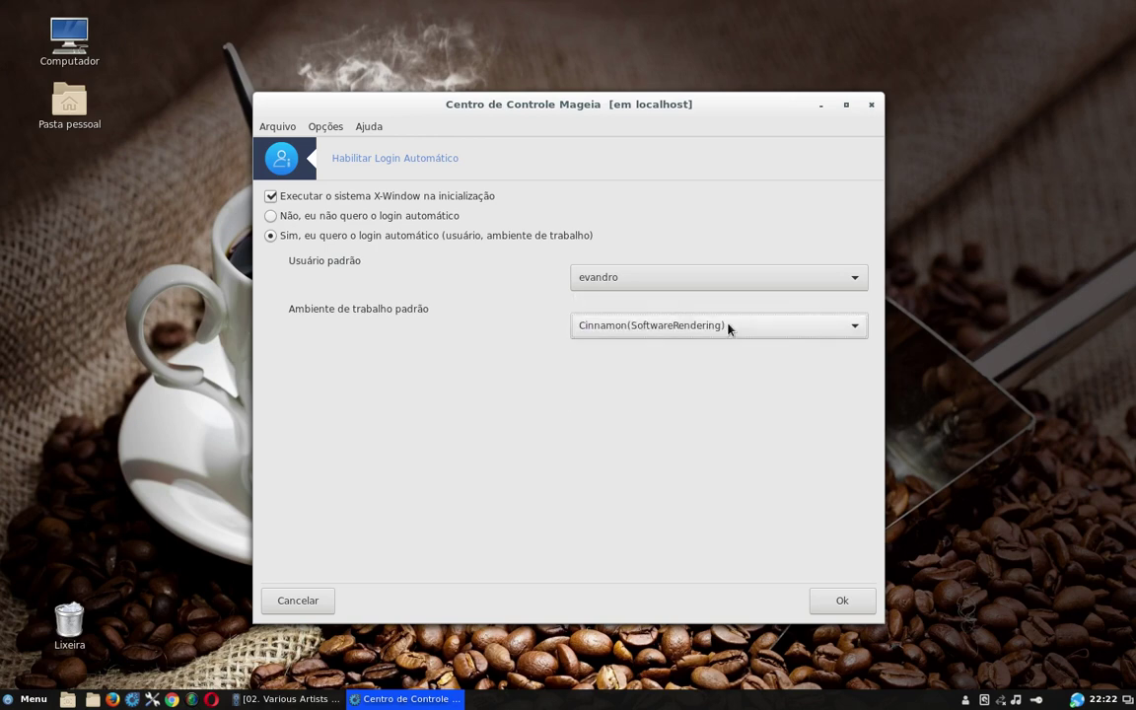
Open Configurar Login Gráfico, try both the XDM and LightDM display manager options, and cancel without applying a change.
{"action": "left_click", "coordinate": [306, 604]}
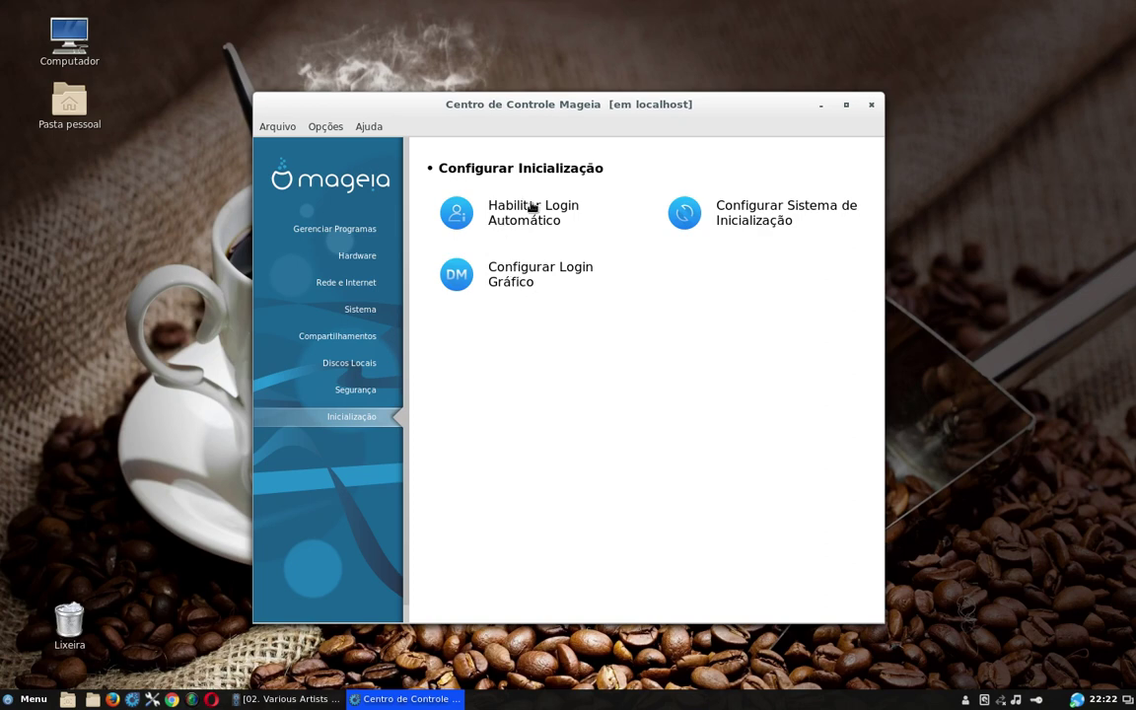
{"action": "left_click", "coordinate": [539, 280]}
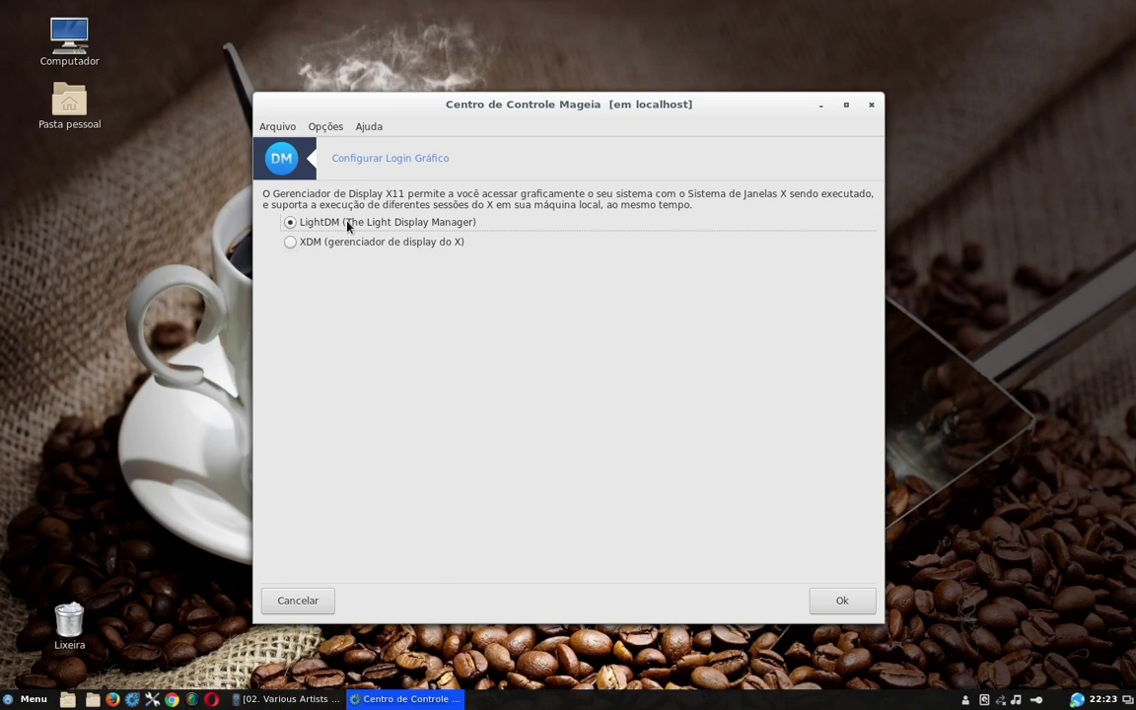
{"action": "left_click", "coordinate": [295, 249]}
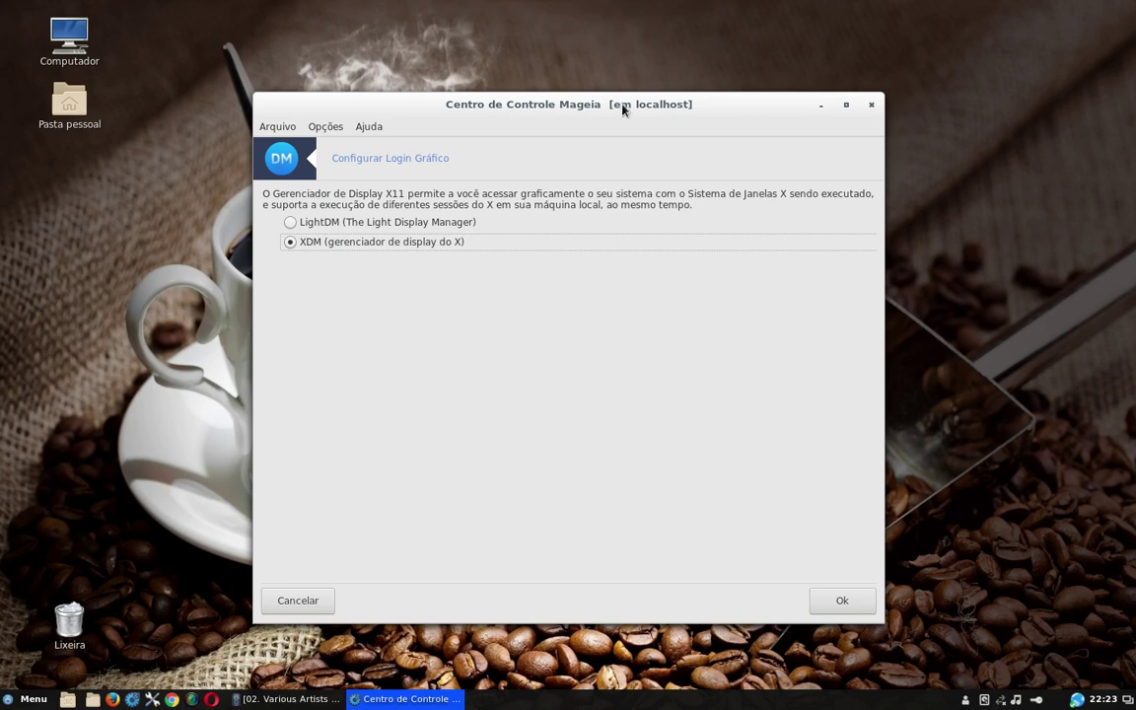
{"action": "left_click_drag", "start_coordinate": [627, 109], "coordinate": [651, 111]}
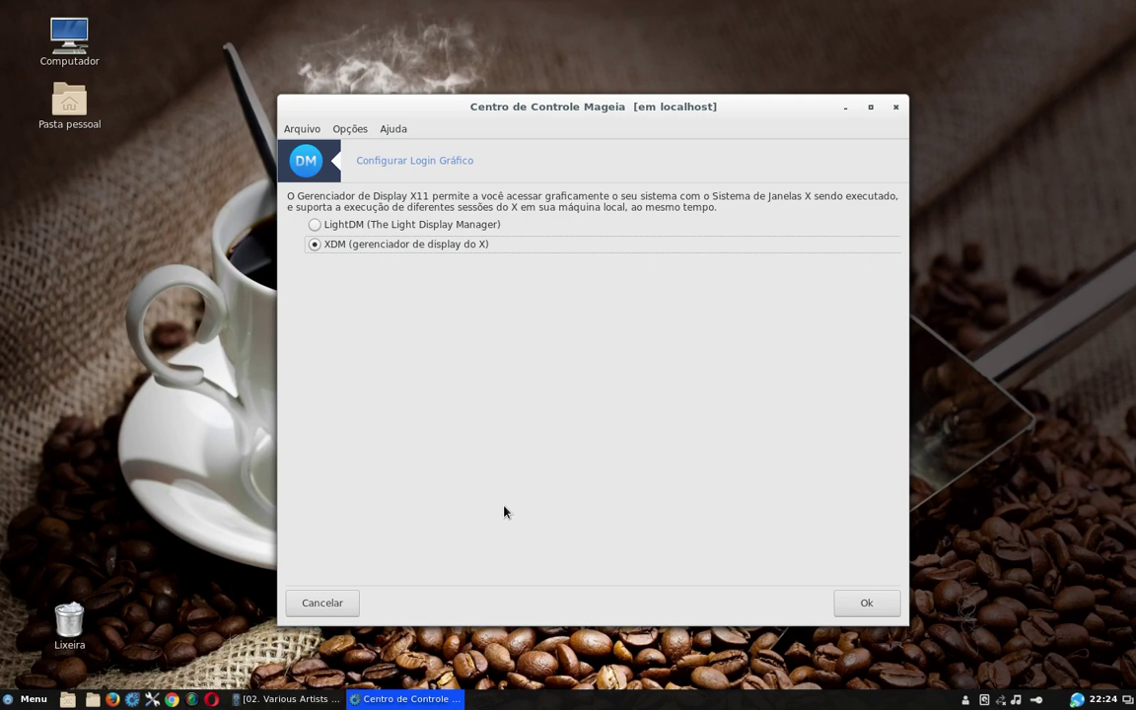
{"action": "left_click", "coordinate": [314, 225]}
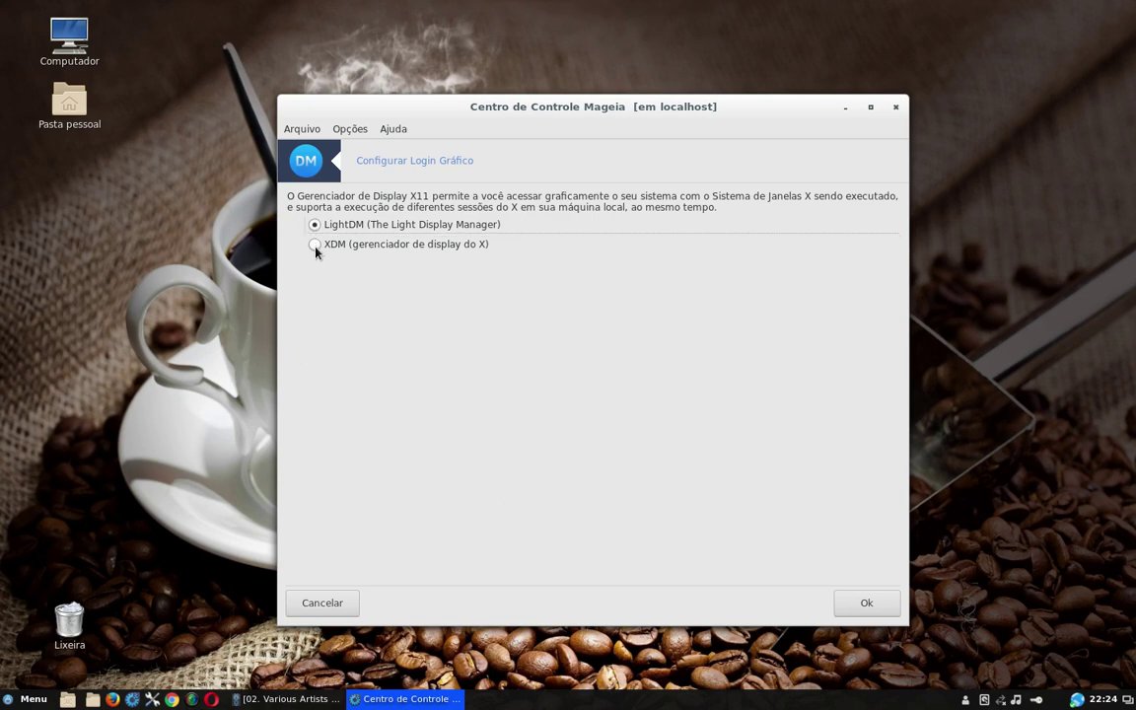
{"action": "left_click", "coordinate": [313, 243]}
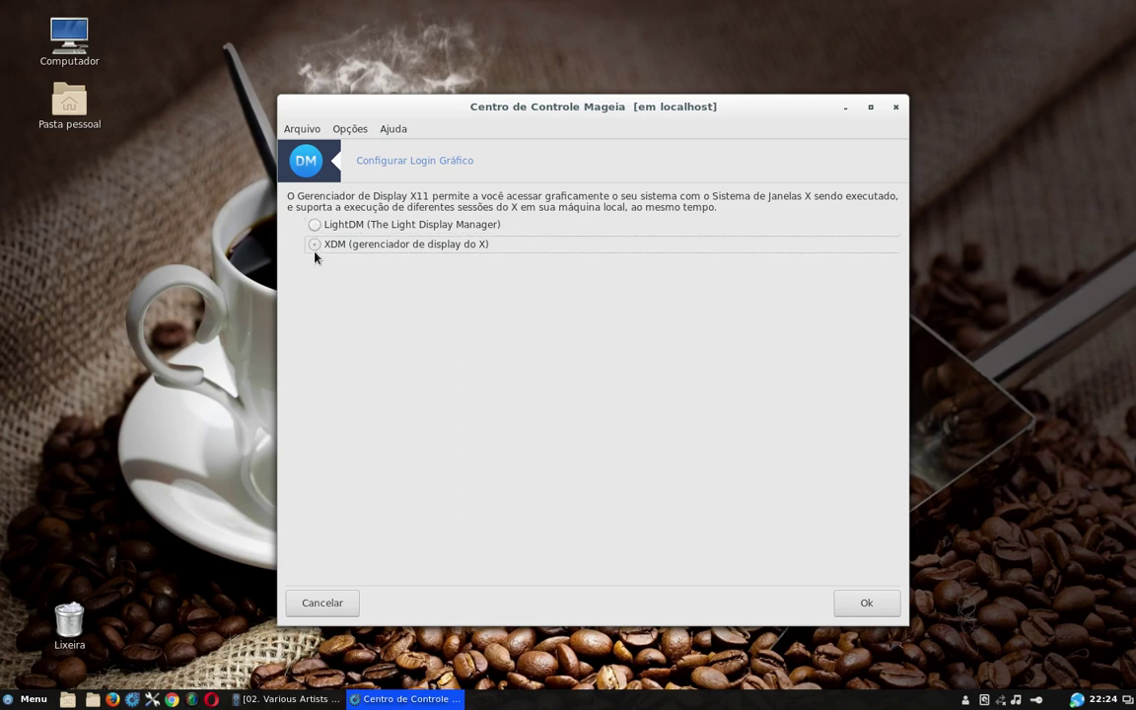
{"action": "left_click", "coordinate": [313, 224]}
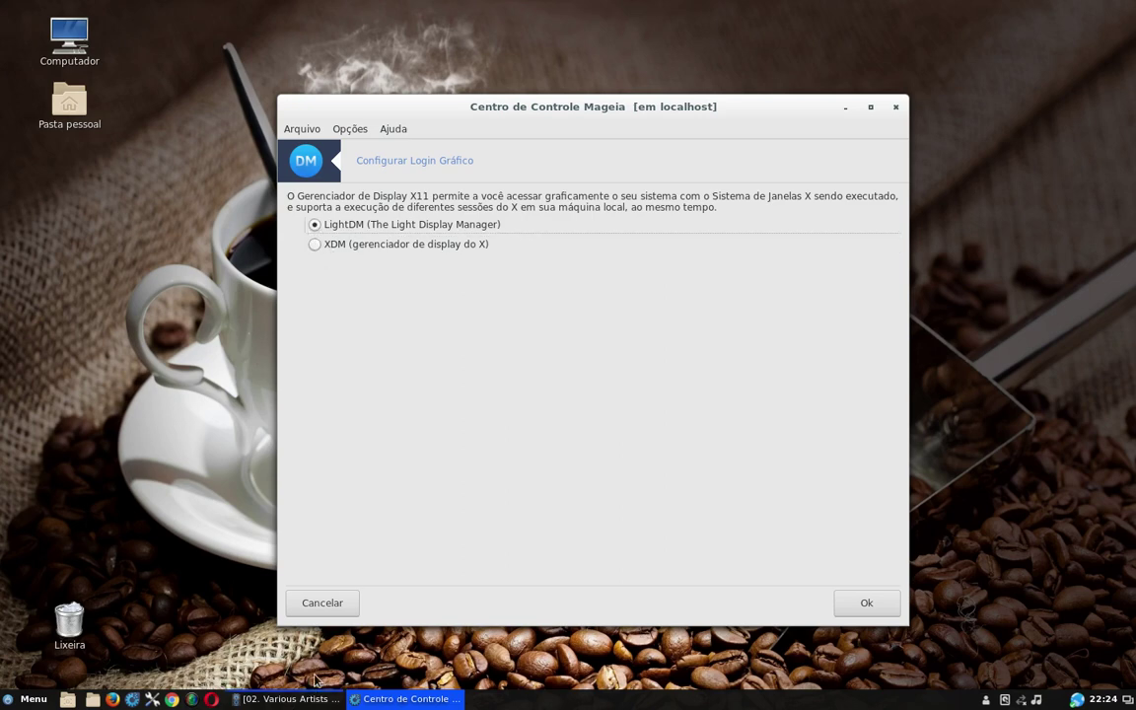
{"action": "left_click", "coordinate": [322, 604]}
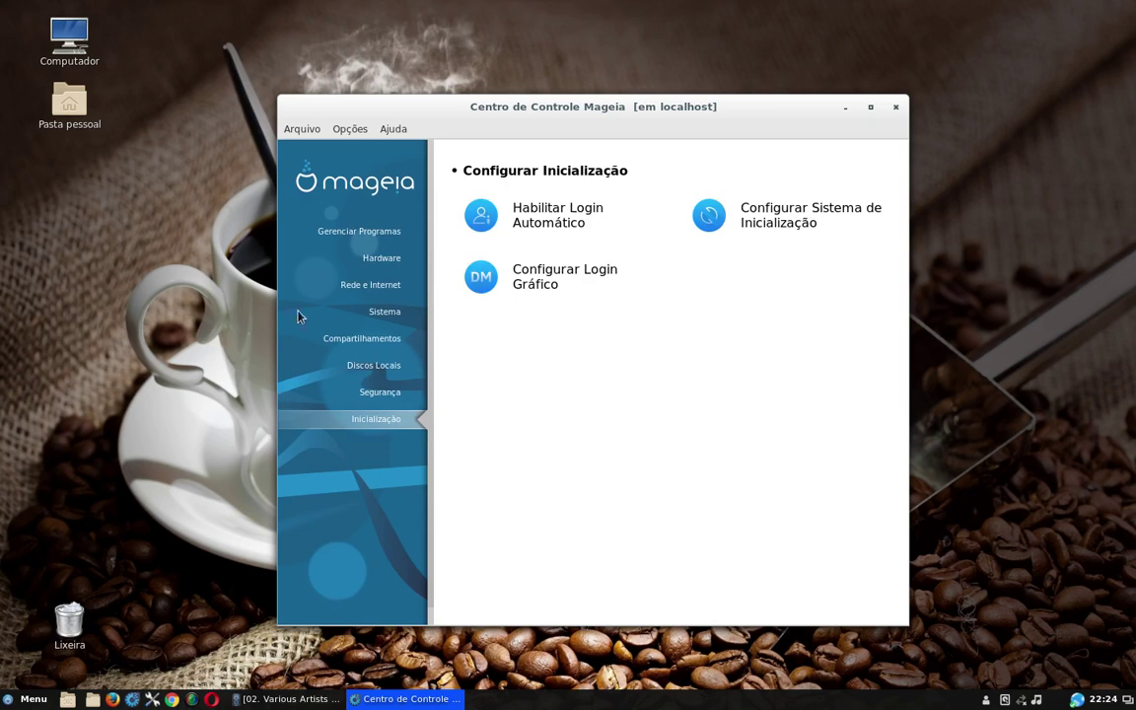
Reopen Habilitar Login Automático and examine the list of default desktop environments, keeping Cinnamon(SoftwareRendering) selected.
{"action": "left_click", "coordinate": [544, 219]}
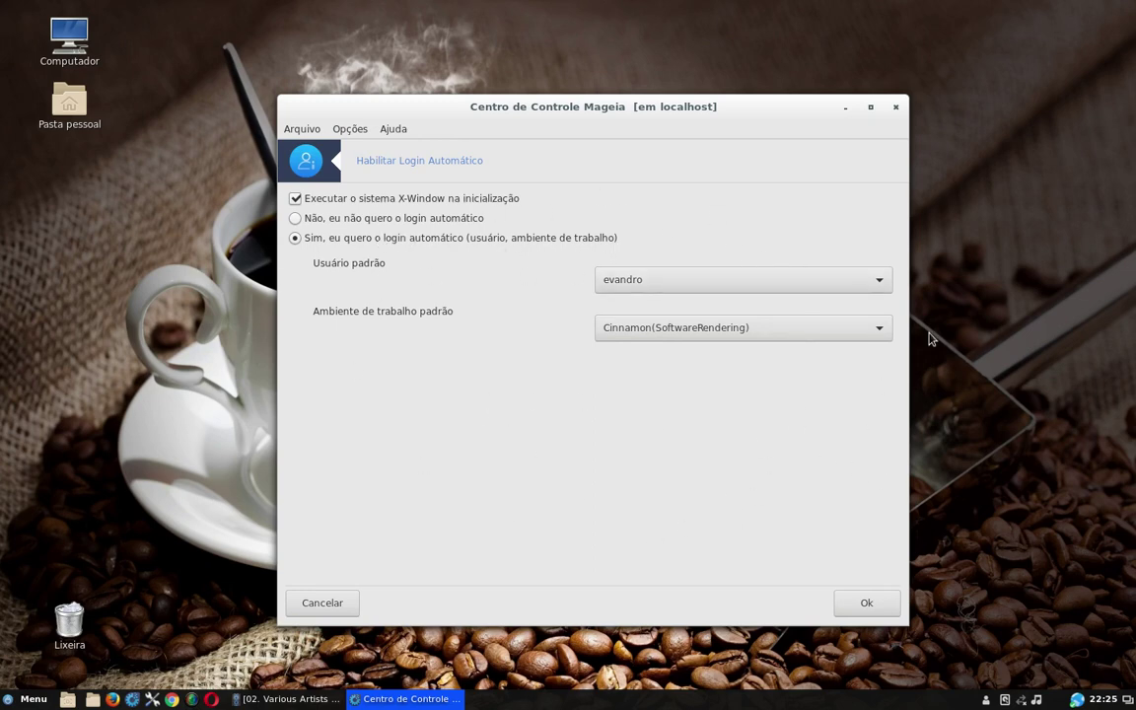
{"action": "left_click", "coordinate": [825, 328]}
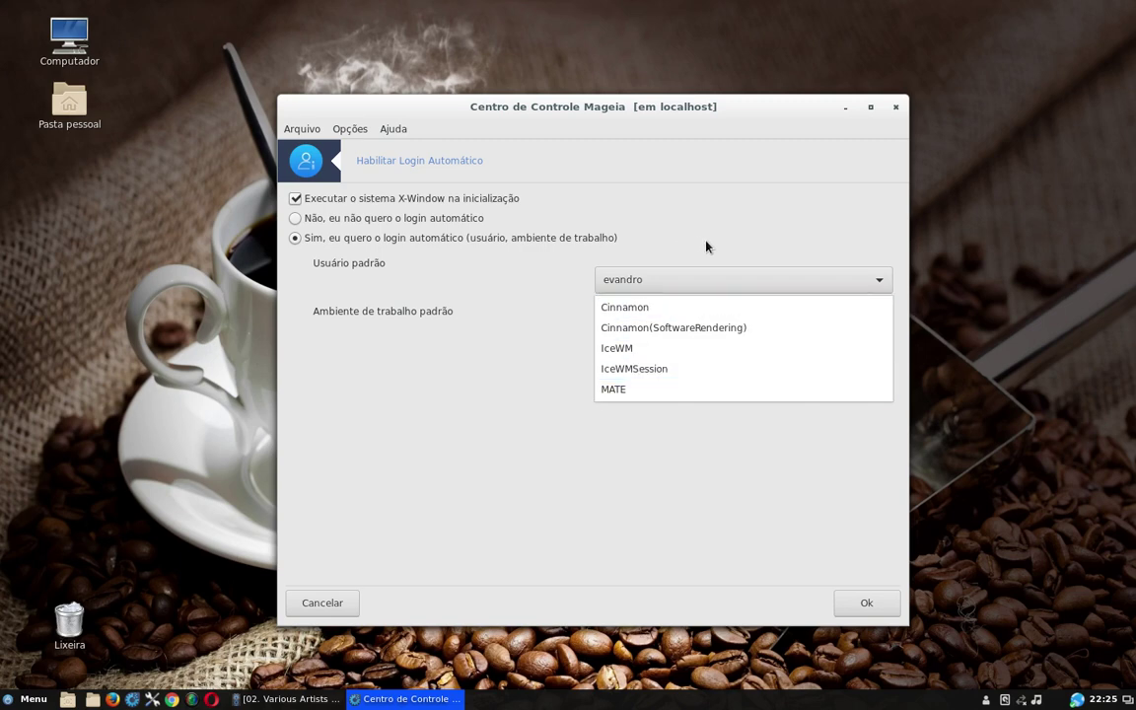
{"action": "left_click", "coordinate": [677, 459]}
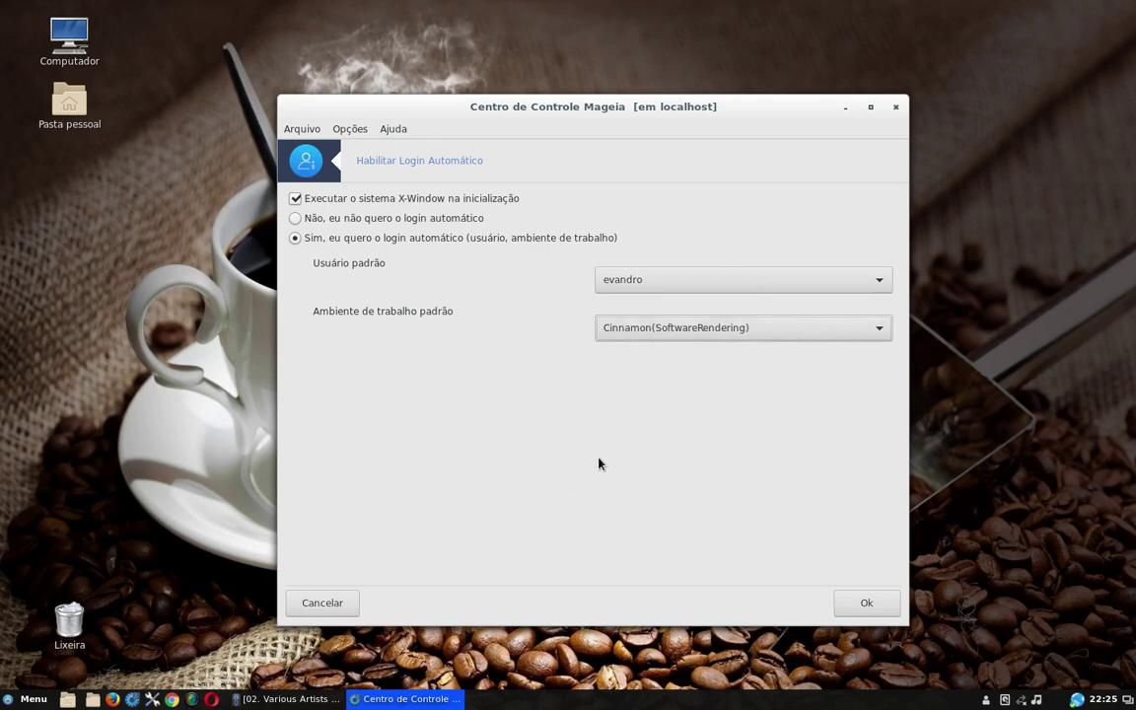
{"action": "left_click", "coordinate": [812, 334]}
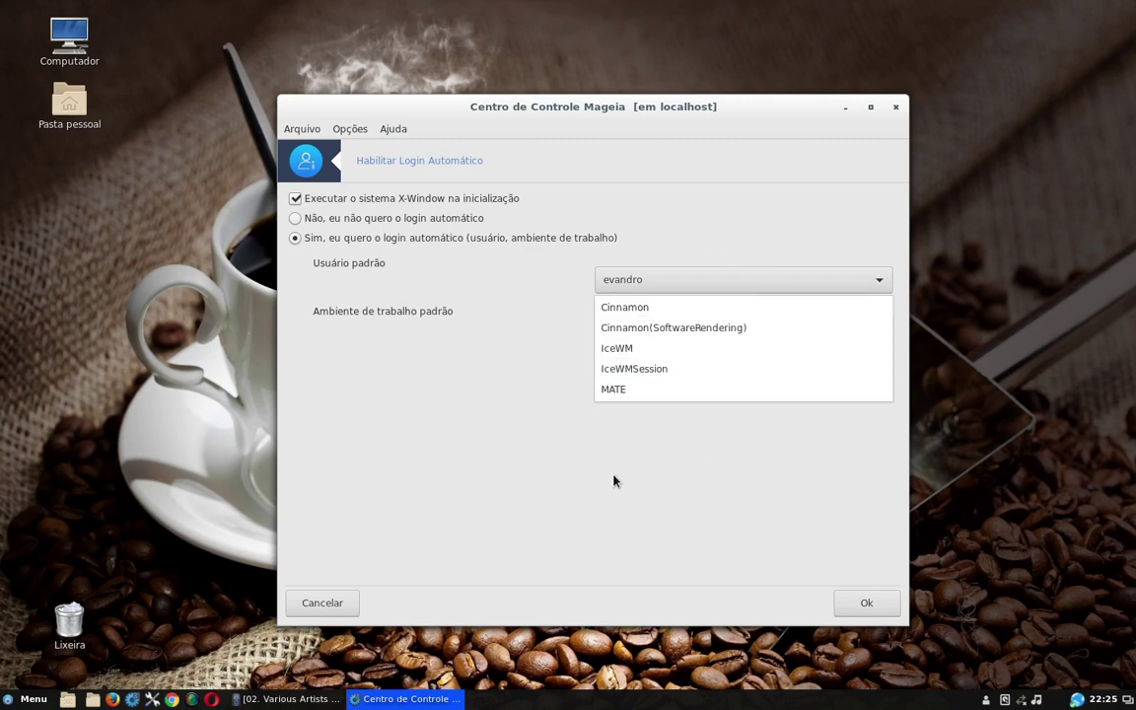
{"action": "left_click", "coordinate": [642, 465]}
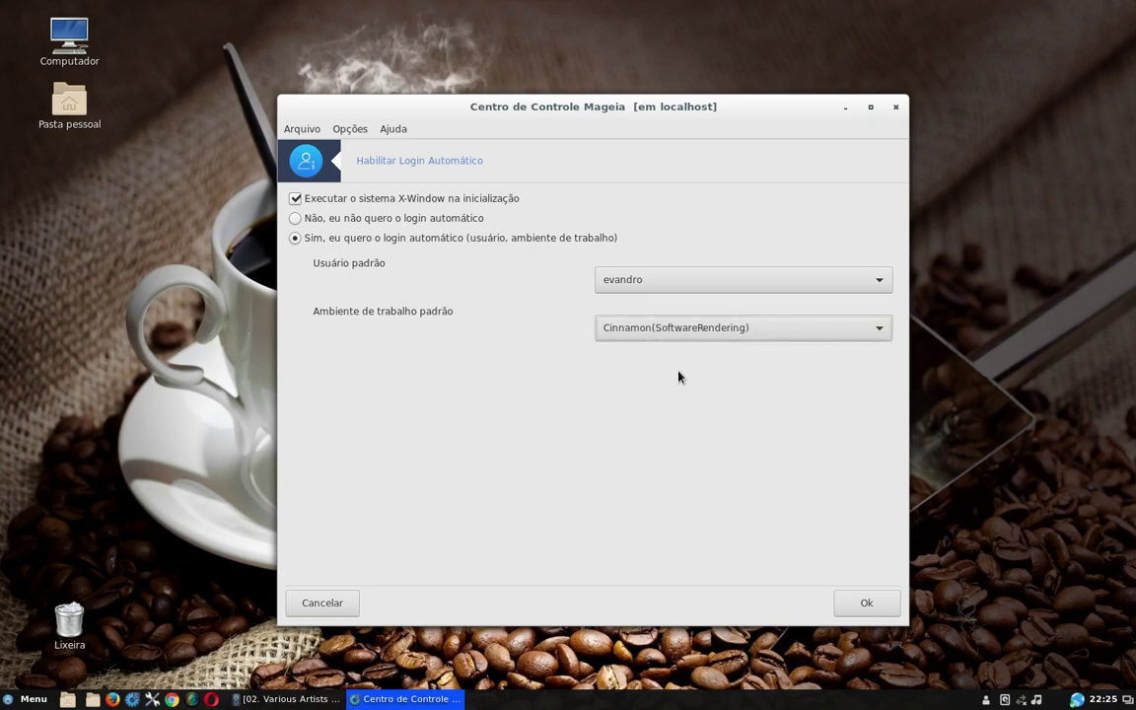
{"action": "left_click", "coordinate": [675, 330]}
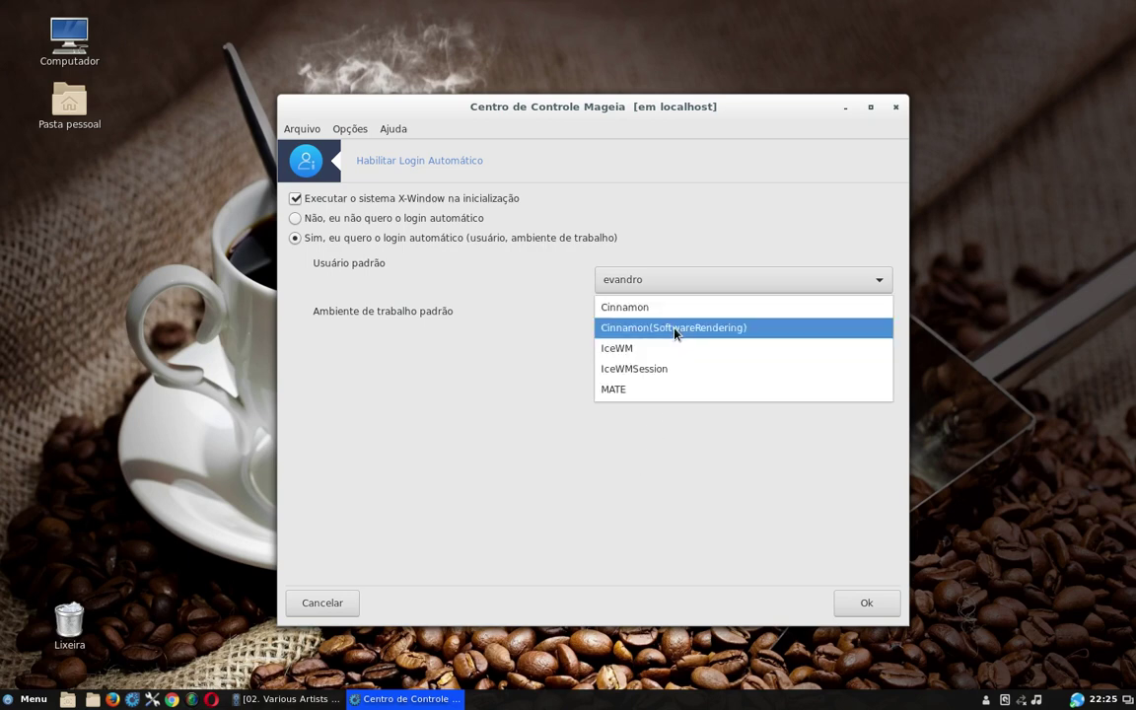
{"action": "left_click", "coordinate": [647, 454]}
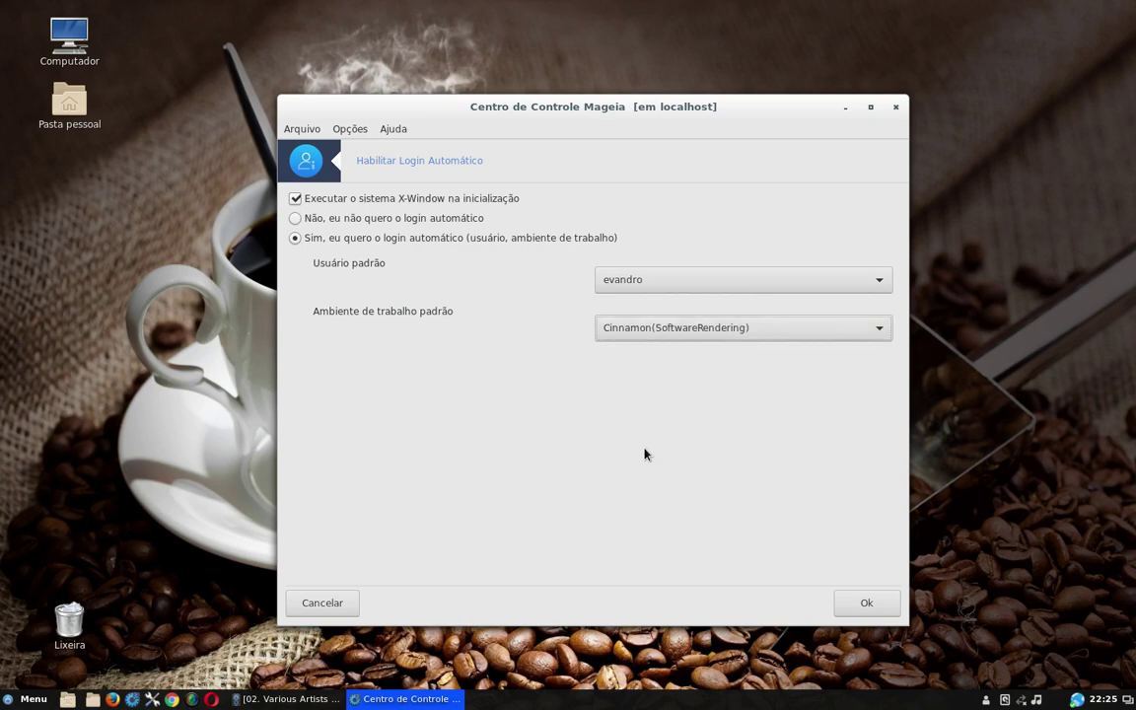
{"action": "left_click", "coordinate": [819, 331]}
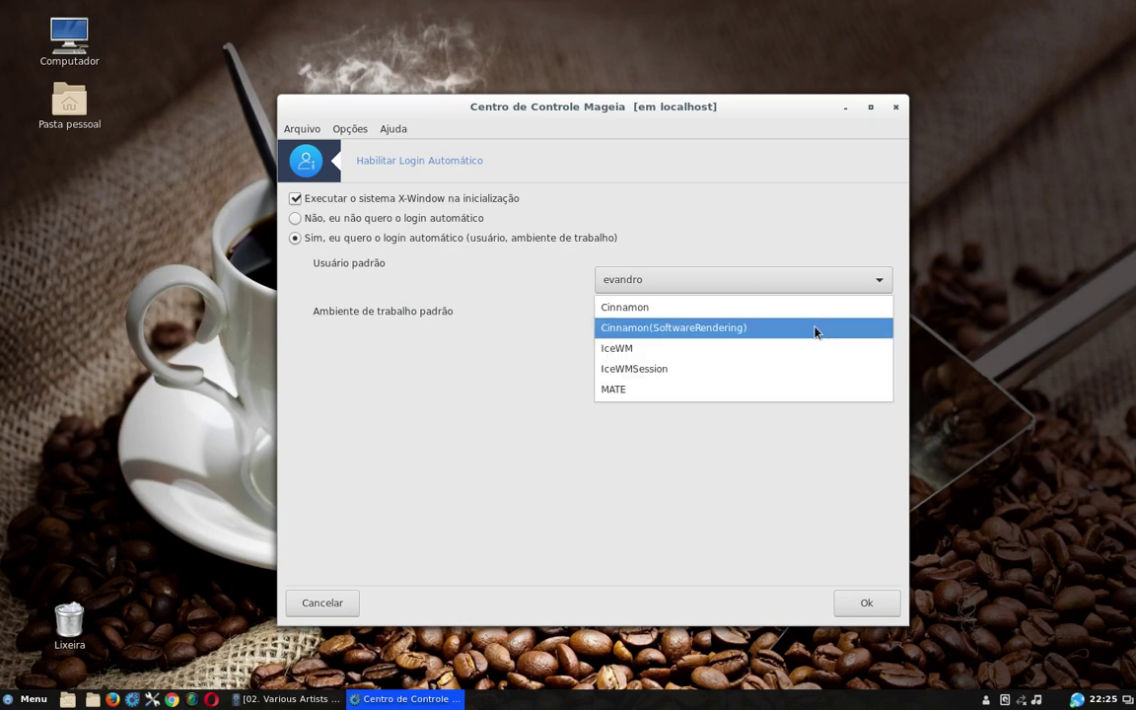
{"action": "left_click", "coordinate": [662, 489]}
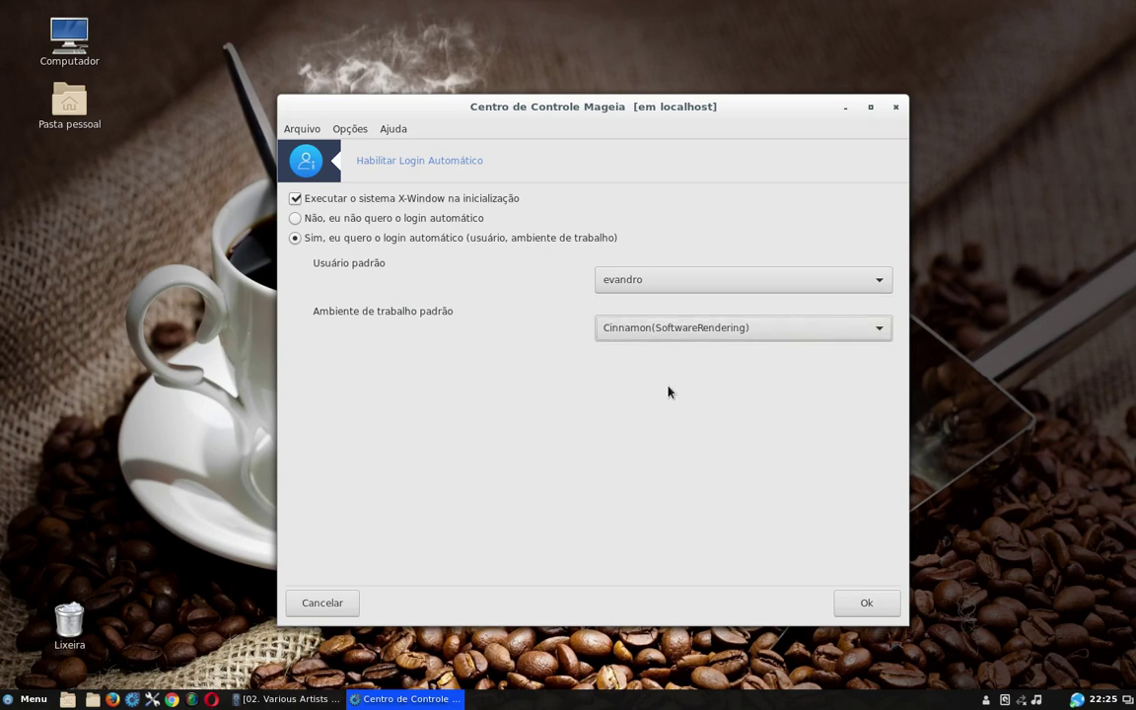
{"action": "left_click", "coordinate": [683, 329]}
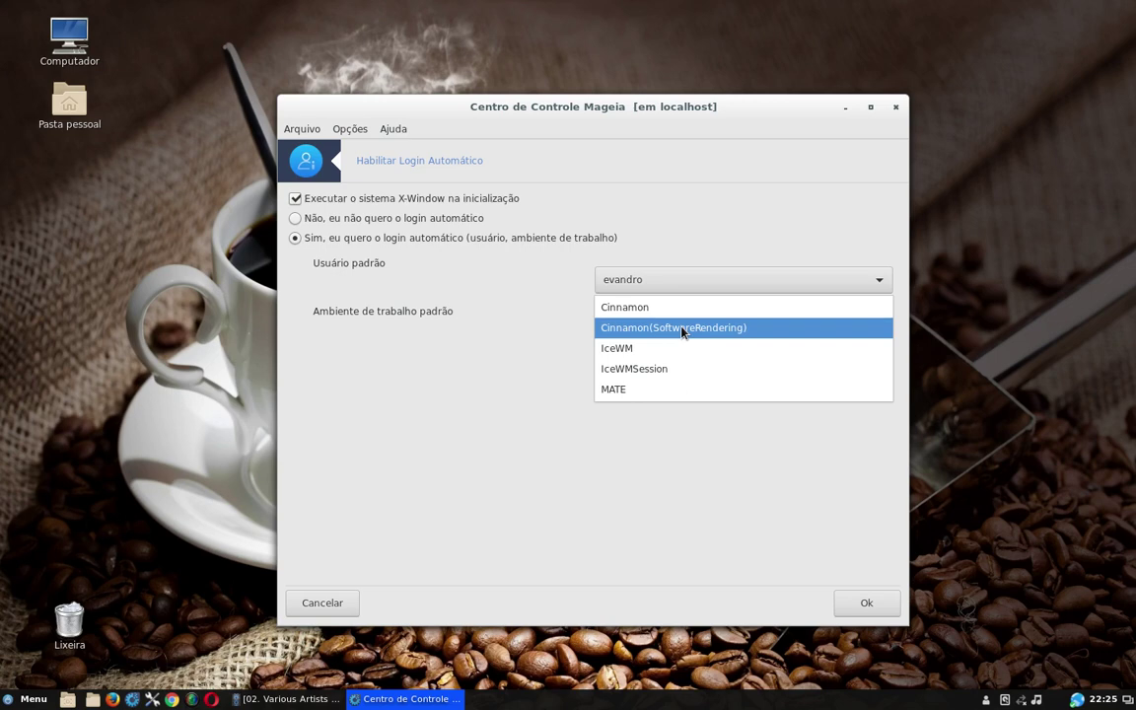
{"action": "left_click", "coordinate": [469, 313]}
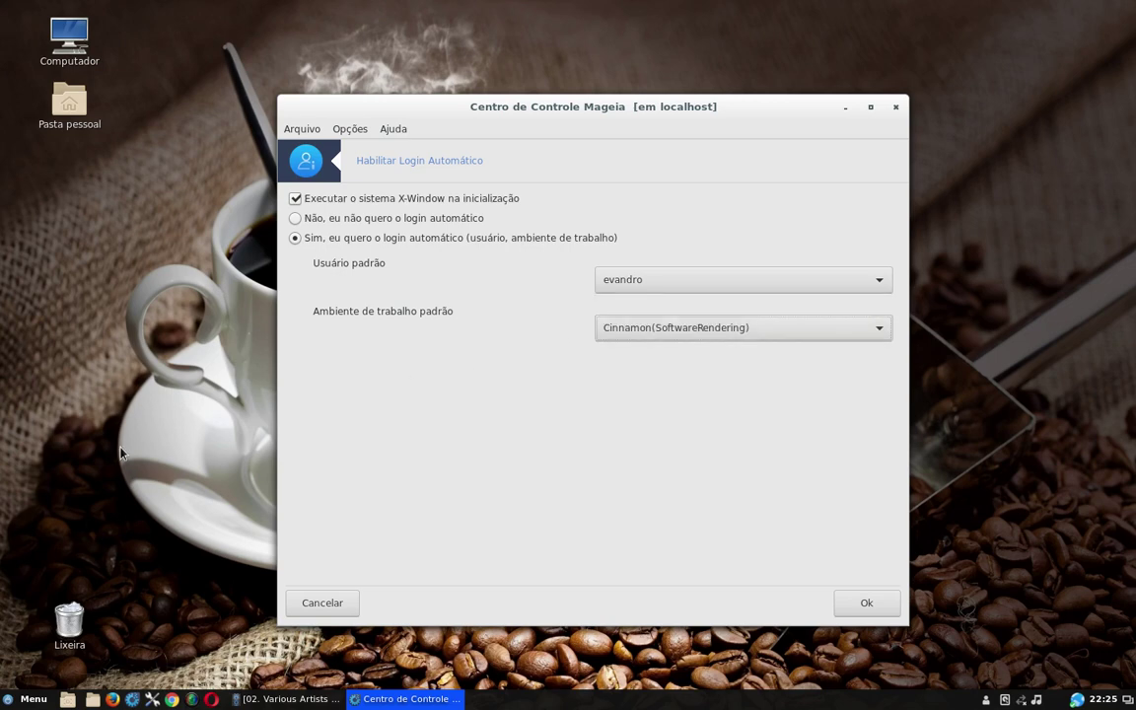
Browse the installed applications in the desktop's main menu, including the Escritório, Ferramentas and Todos os aplicativos categories, and close it.
{"action": "left_click", "coordinate": [24, 702]}
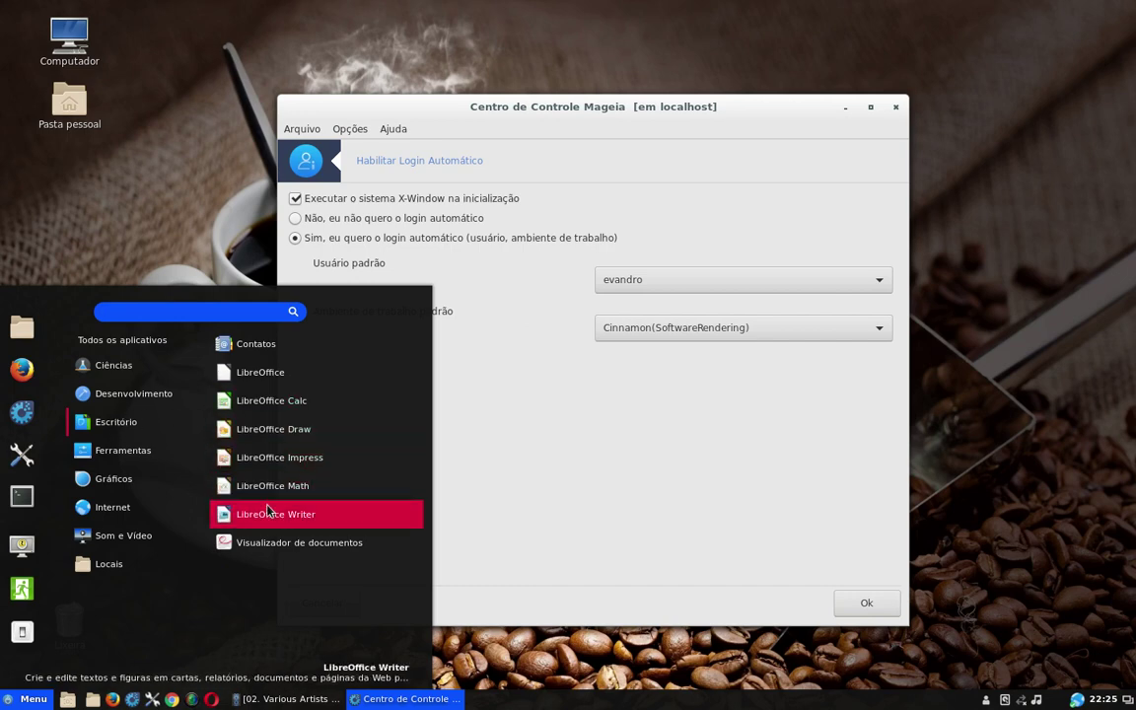
{"action": "scroll", "coordinate": [291, 555], "scroll_direction": "down", "scroll_amount": 6}
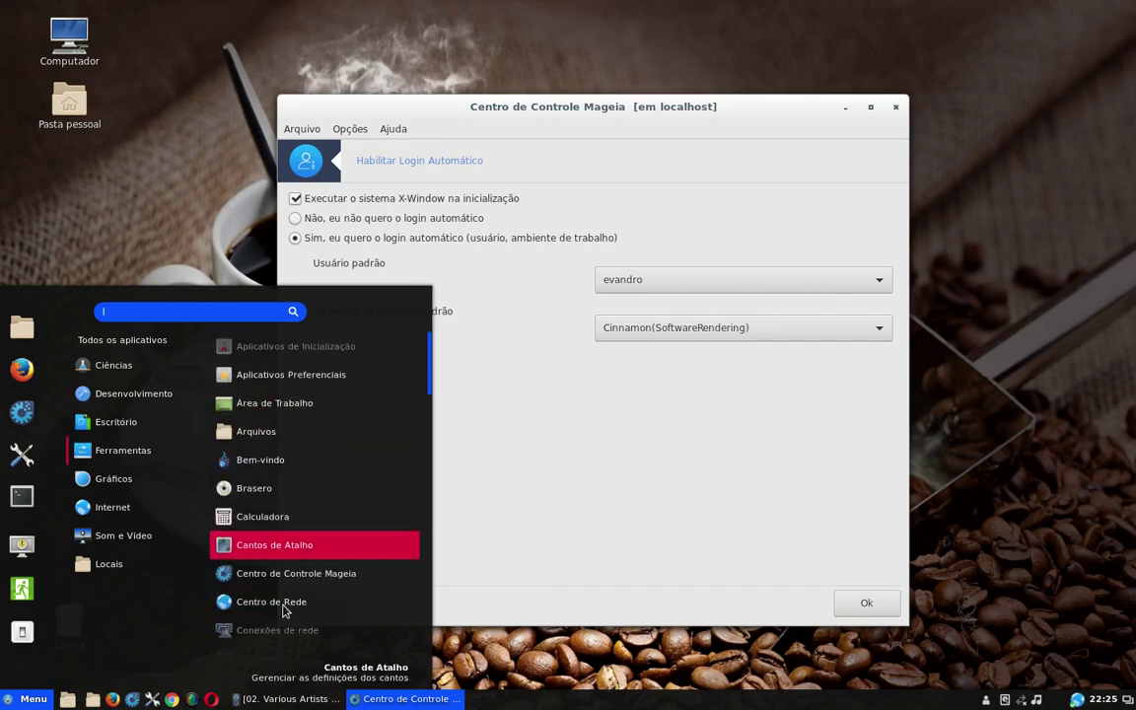
{"action": "scroll", "coordinate": [296, 493], "scroll_direction": "down", "scroll_amount": 5}
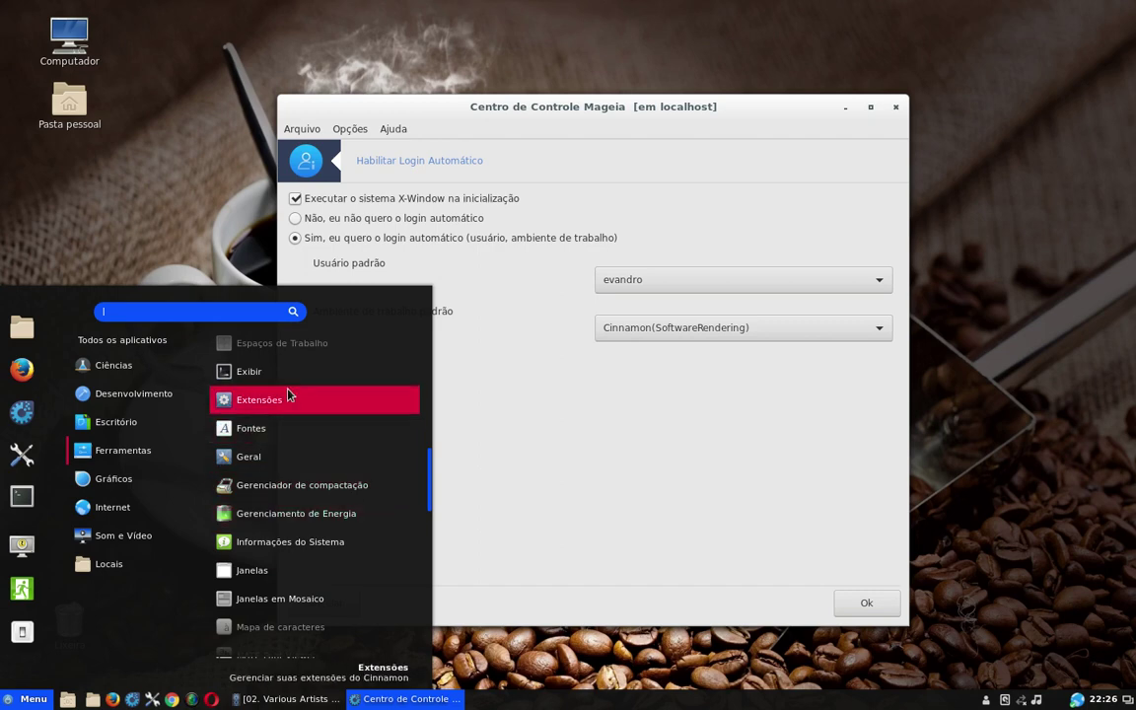
{"action": "scroll", "coordinate": [286, 434], "scroll_direction": "down", "scroll_amount": 4}
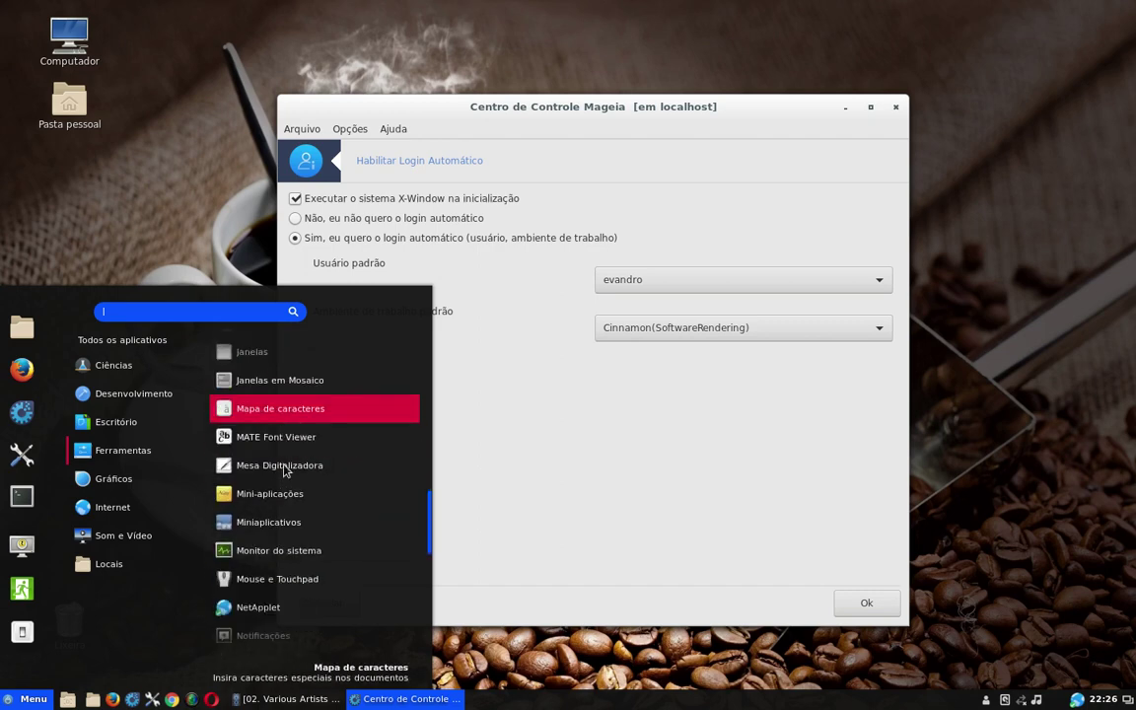
{"action": "mouse_move", "coordinate": [165, 507]}
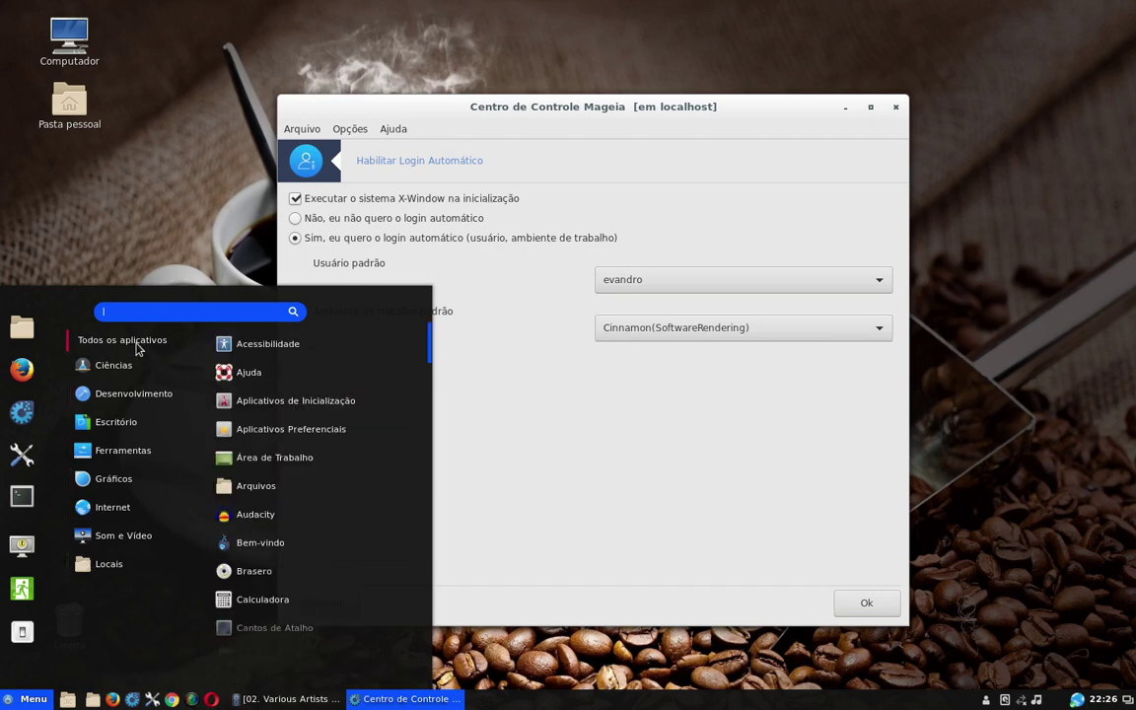
{"action": "mouse_move", "coordinate": [153, 567]}
{"action": "mouse_move", "coordinate": [122, 339]}
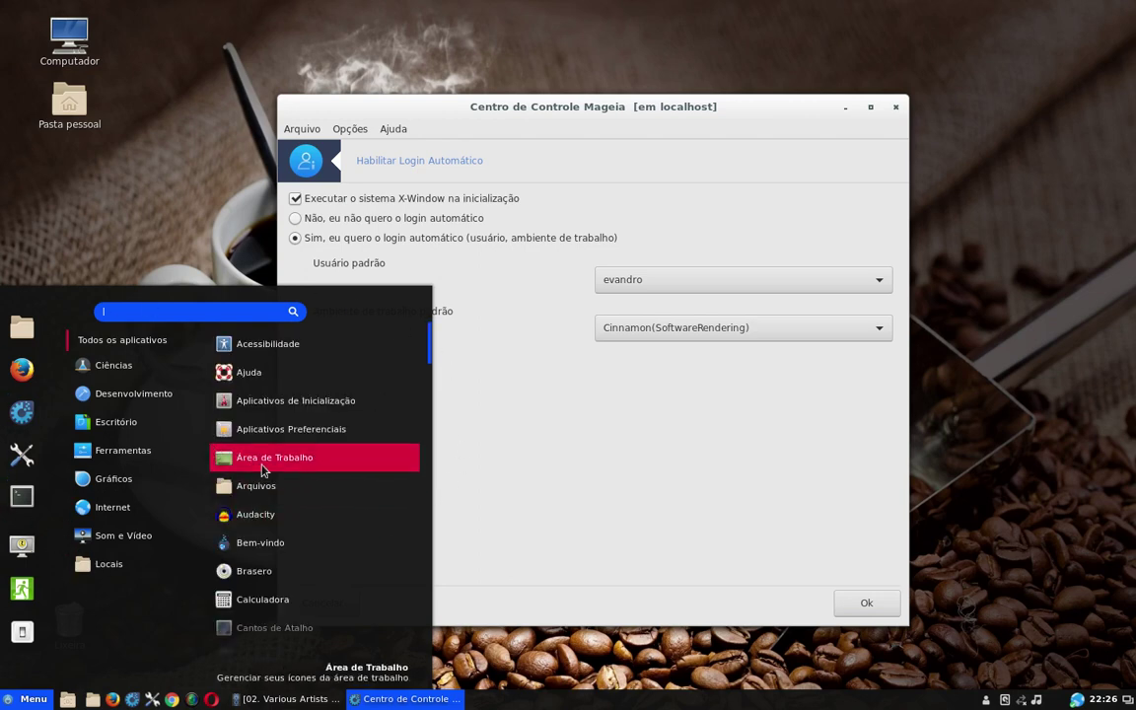
{"action": "left_click", "coordinate": [576, 173]}
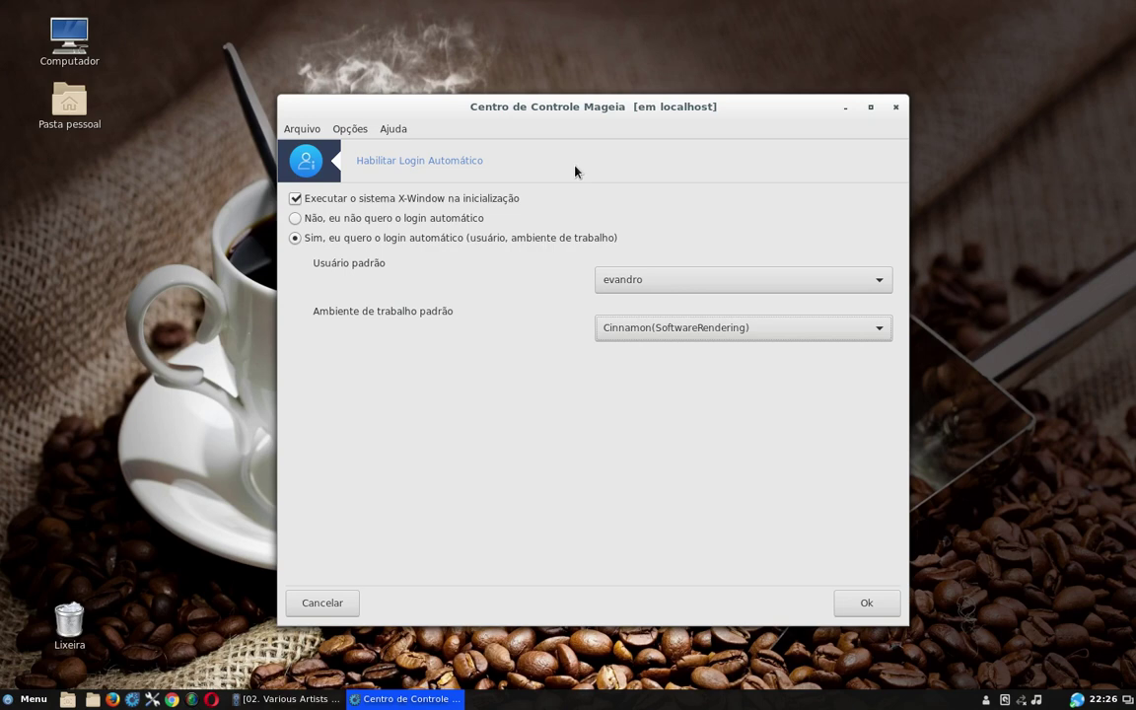
Review the Ambiente de trabalho padrão choices once more and cancel the automatic login settings.
{"action": "left_click", "coordinate": [879, 329]}
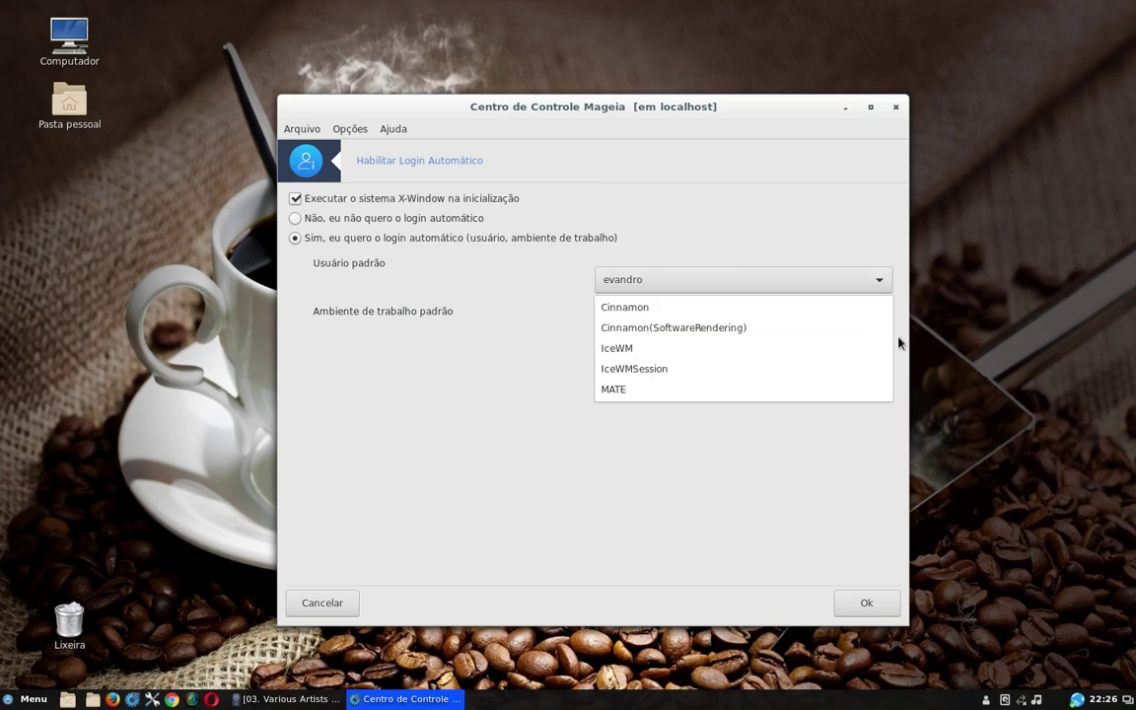
{"action": "left_click", "coordinate": [720, 473]}
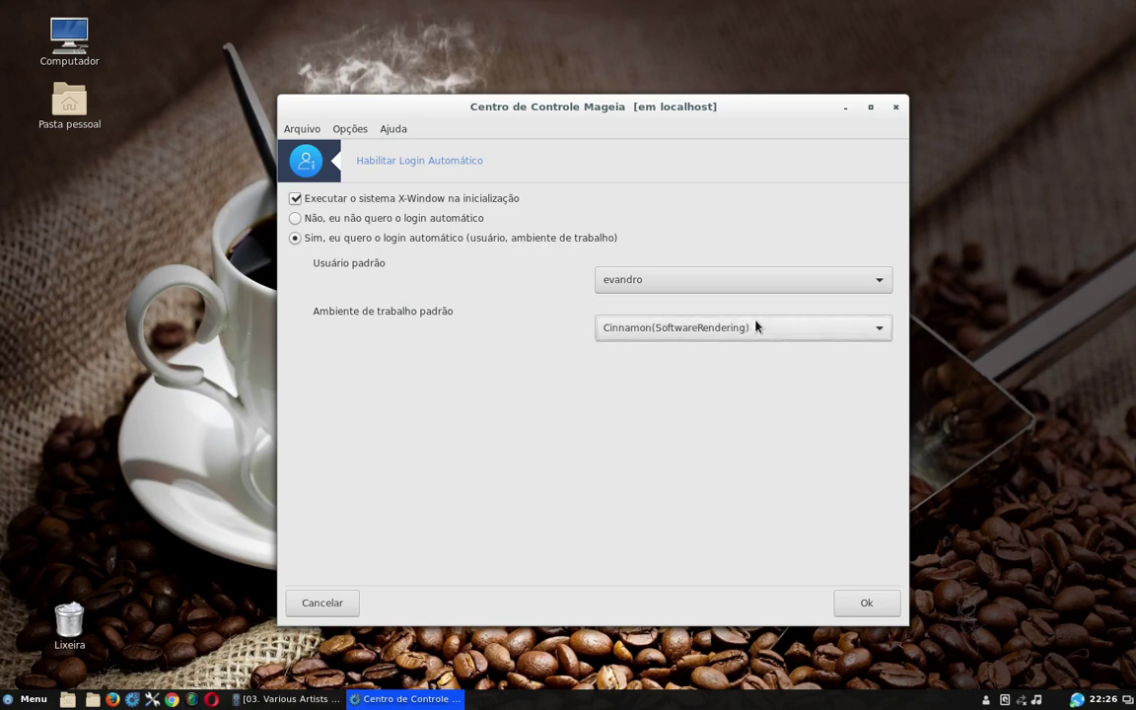
{"action": "left_click", "coordinate": [807, 338]}
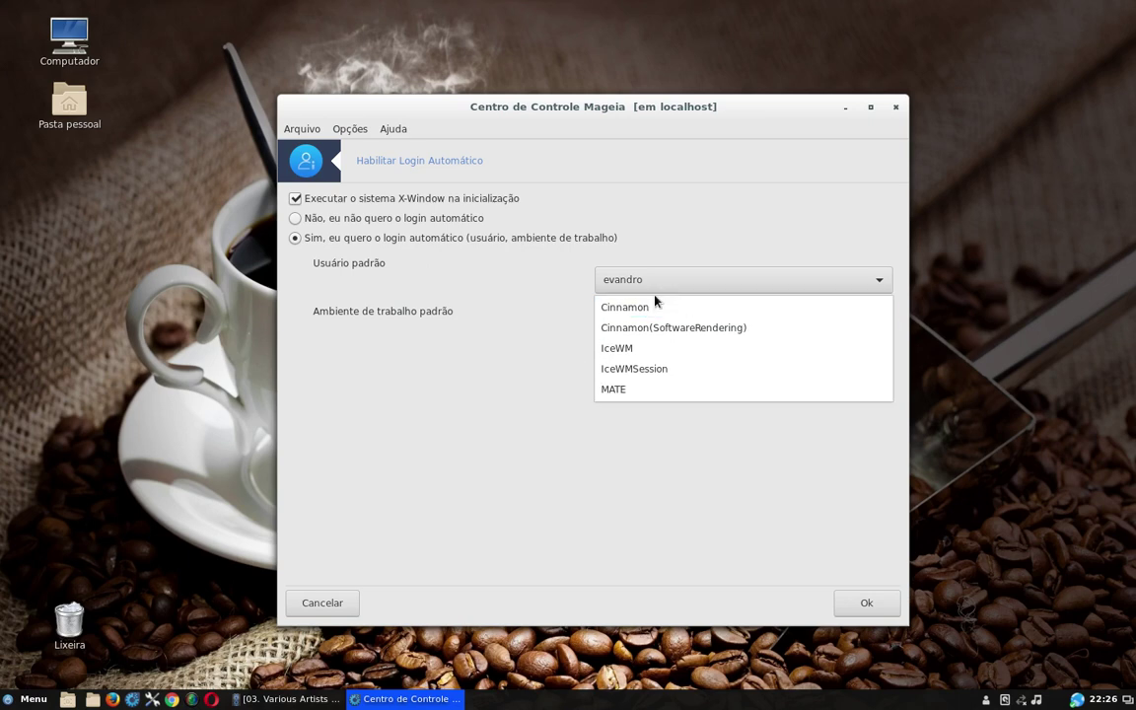
{"action": "left_click", "coordinate": [532, 404]}
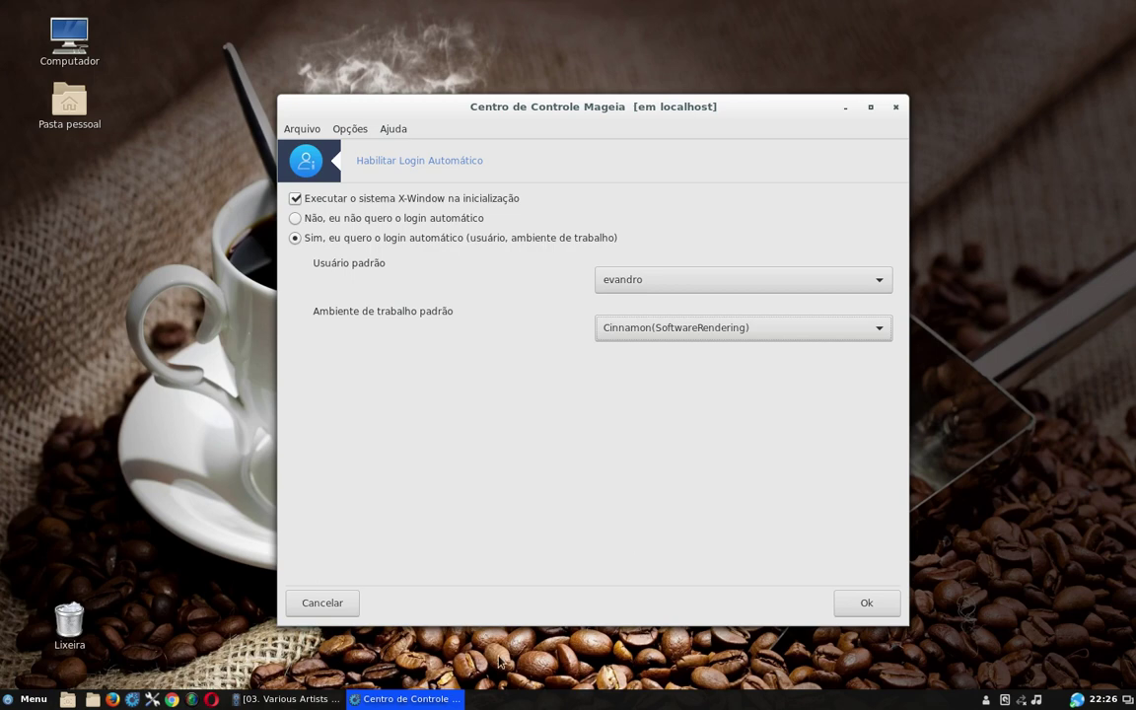
{"action": "left_click", "coordinate": [884, 331]}
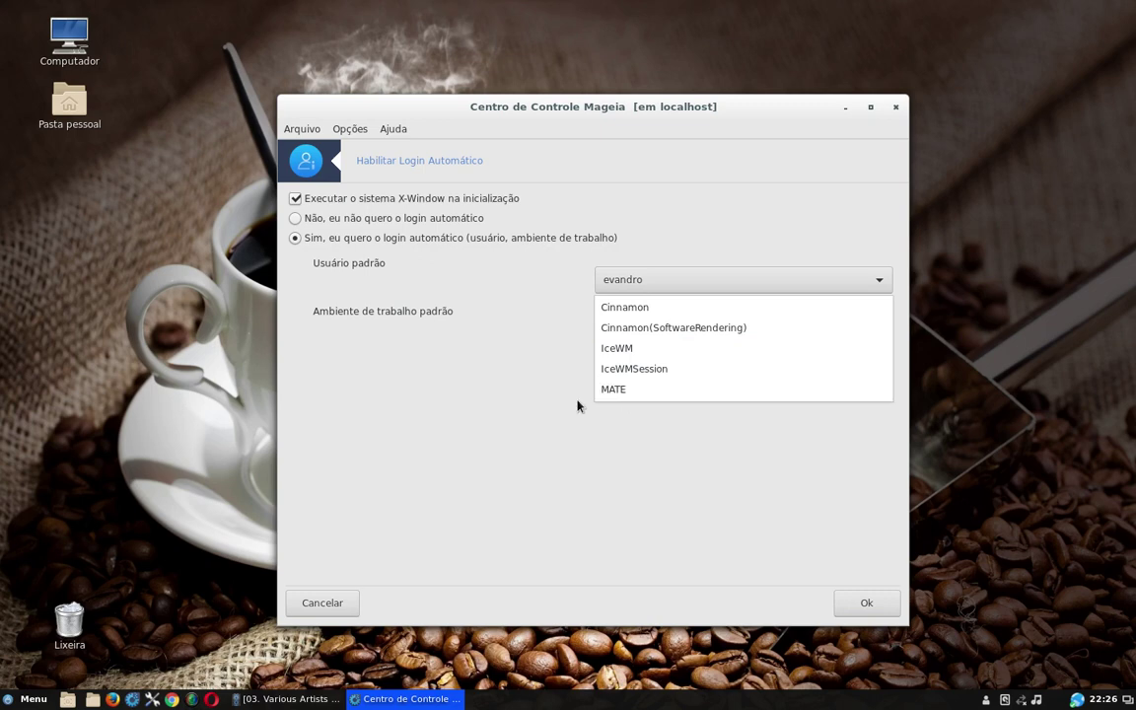
{"action": "left_click", "coordinate": [543, 386]}
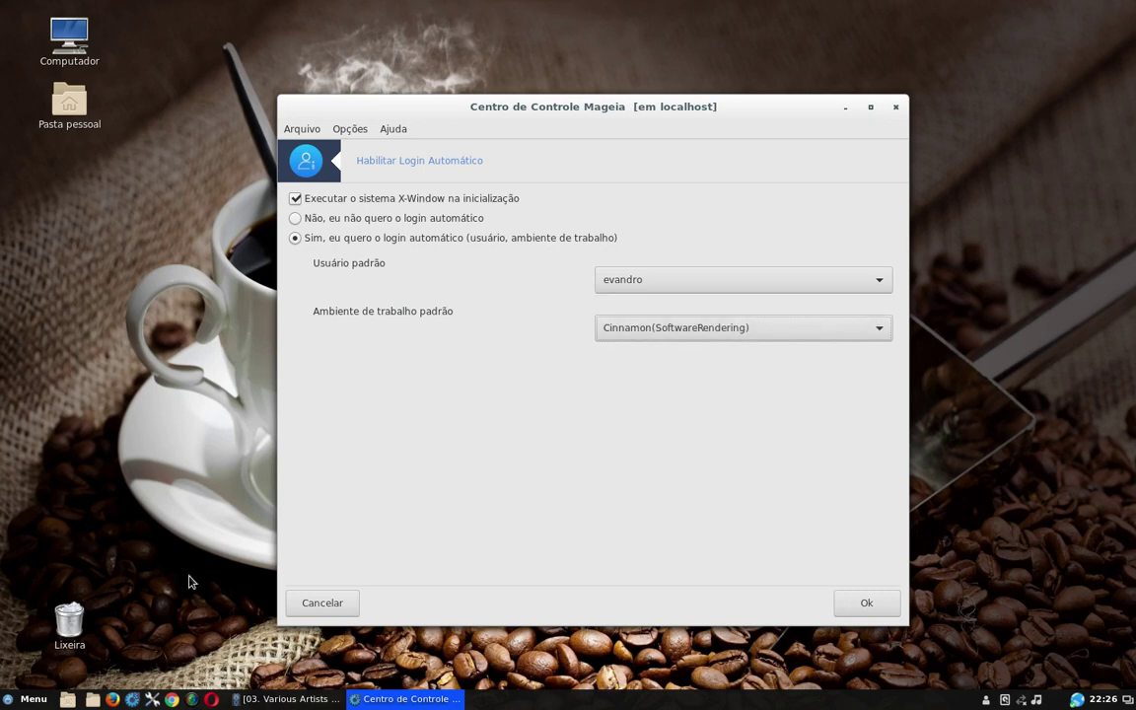
{"action": "left_click", "coordinate": [336, 608]}
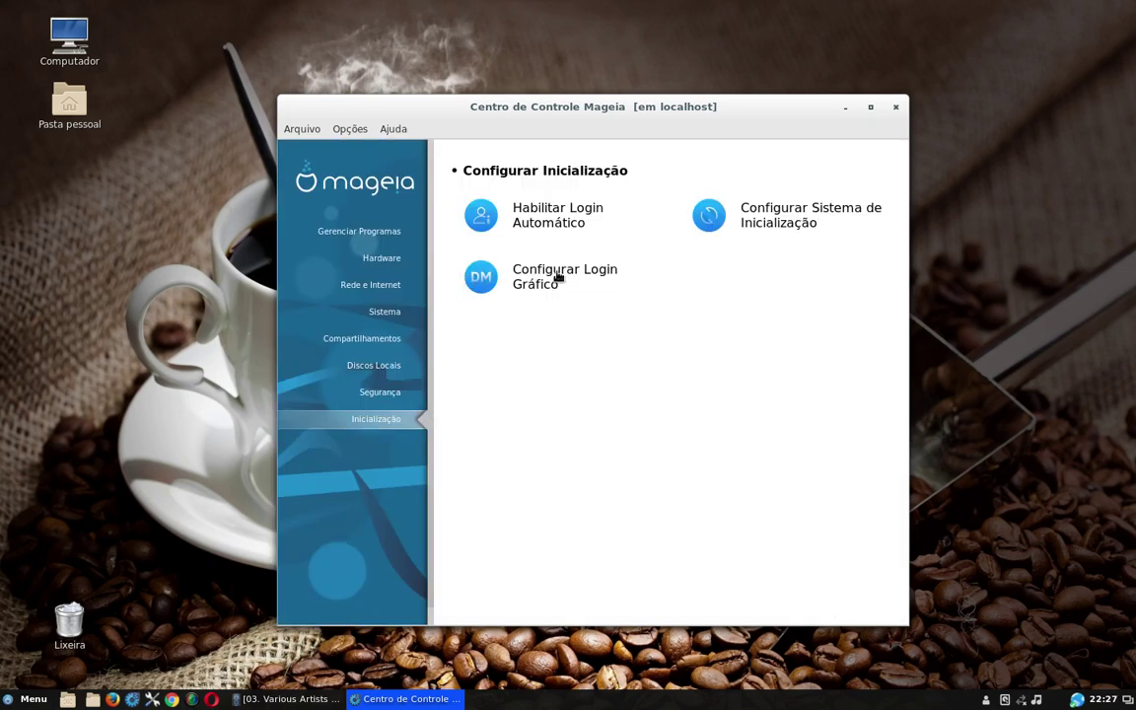
Look over the Hardware section and open Instalar e Remover Programas from the Gerenciar Programas section.
{"action": "left_click", "coordinate": [373, 262]}
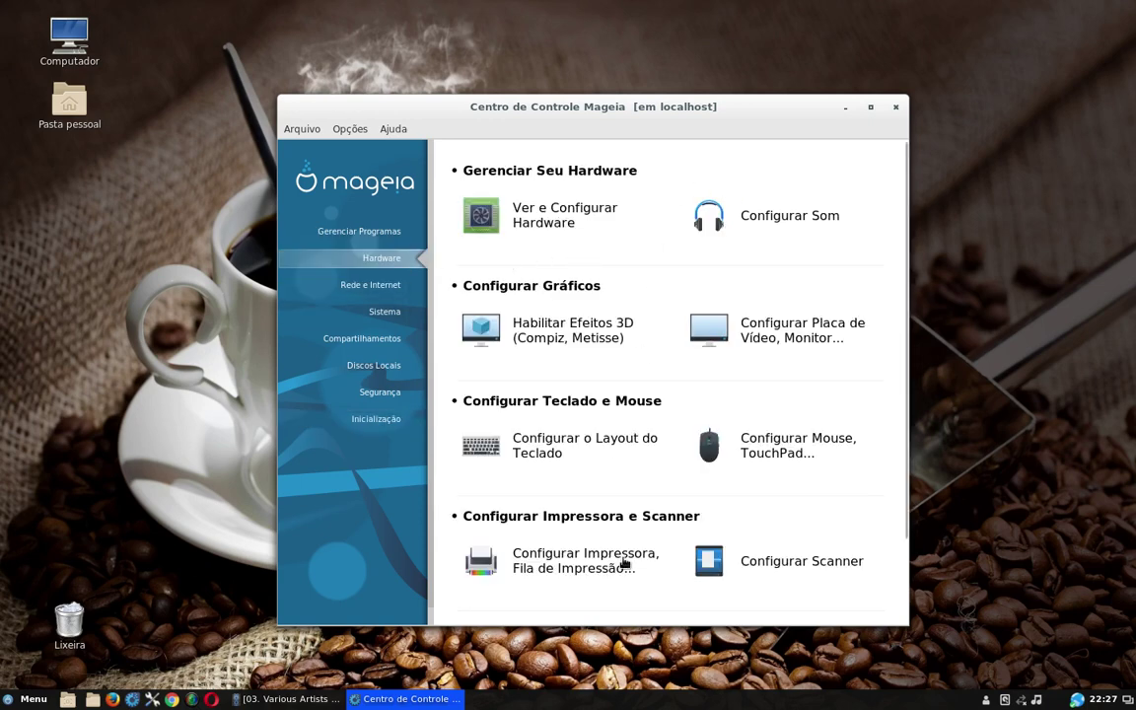
{"action": "left_click", "coordinate": [349, 234]}
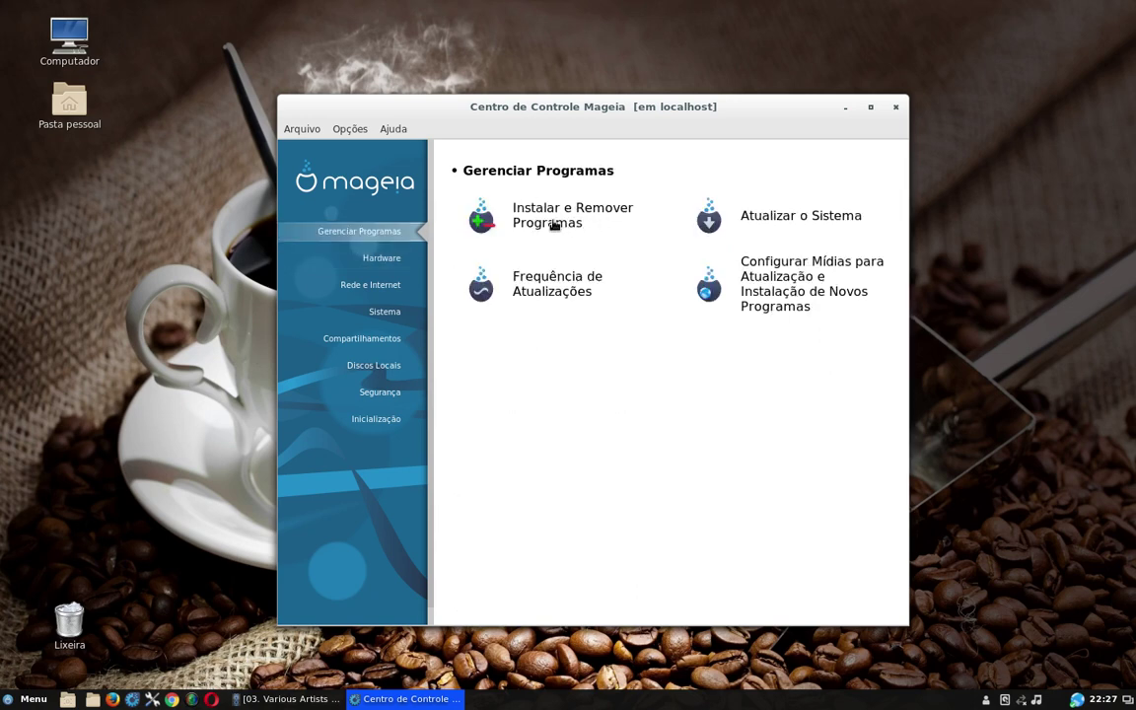
{"action": "left_click", "coordinate": [554, 223]}
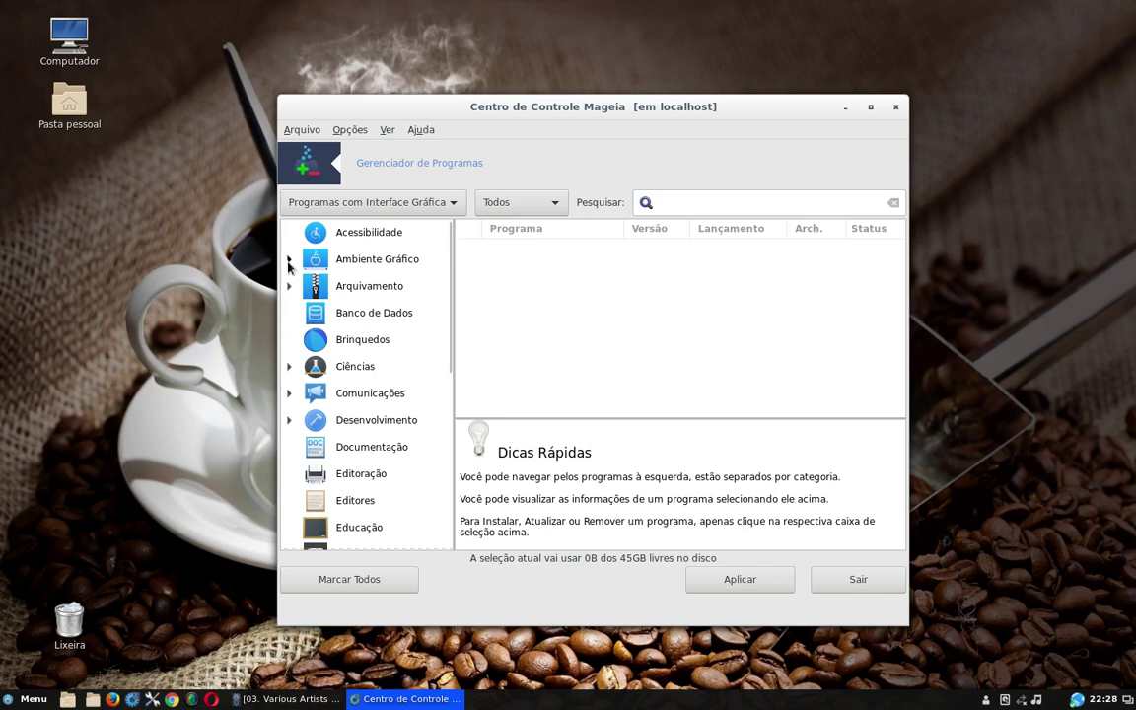
Glance at the Internet applications in the desktop's main menu, close it, and expand the Ambiente Gráfico category in the program manager.
{"action": "key", "text": "super"}
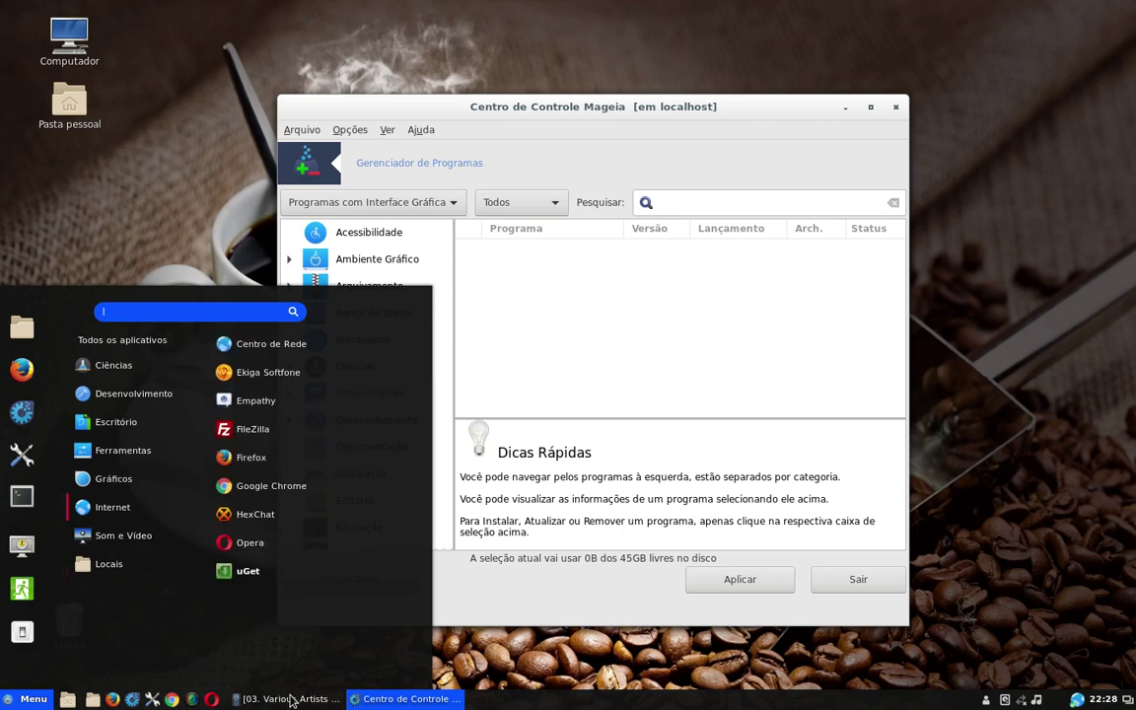
{"action": "left_click", "coordinate": [336, 696]}
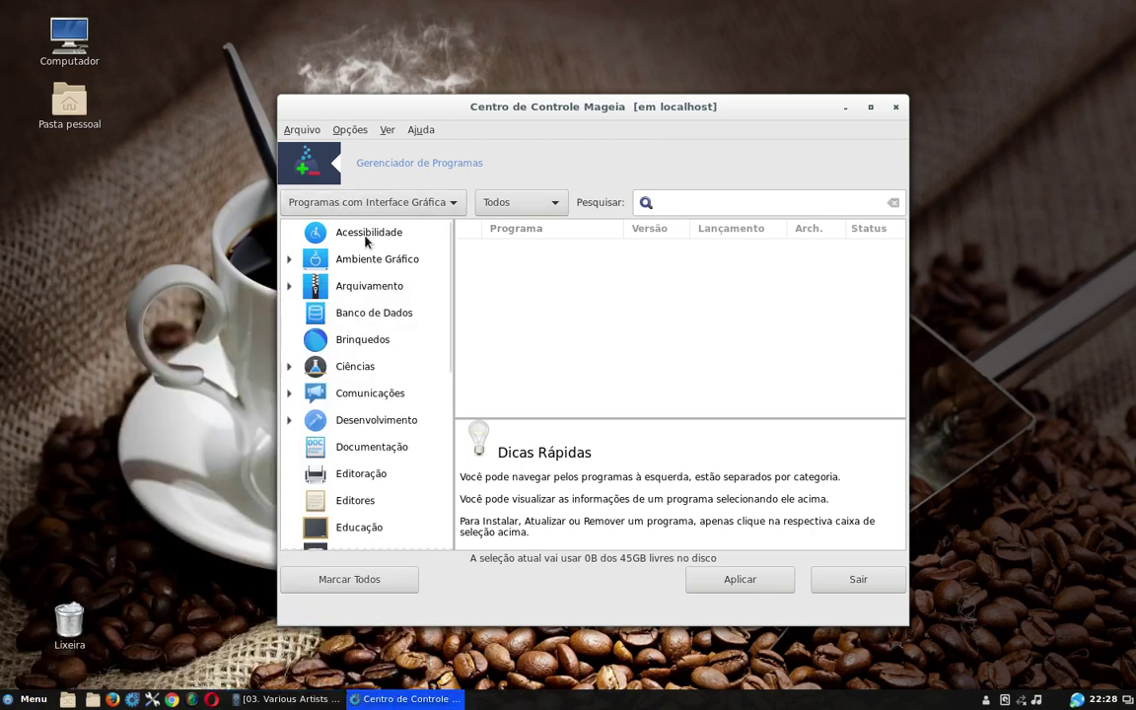
{"action": "left_click", "coordinate": [288, 259]}
{"action": "left_click", "coordinate": [289, 259]}
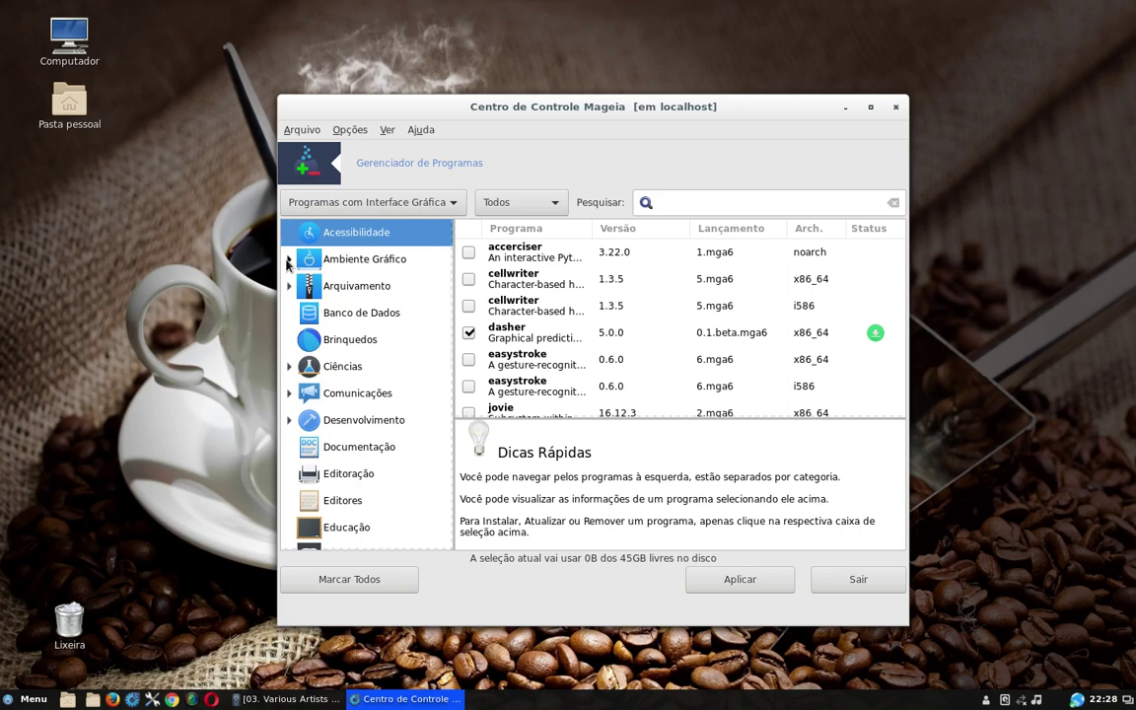
{"action": "left_click", "coordinate": [289, 260]}
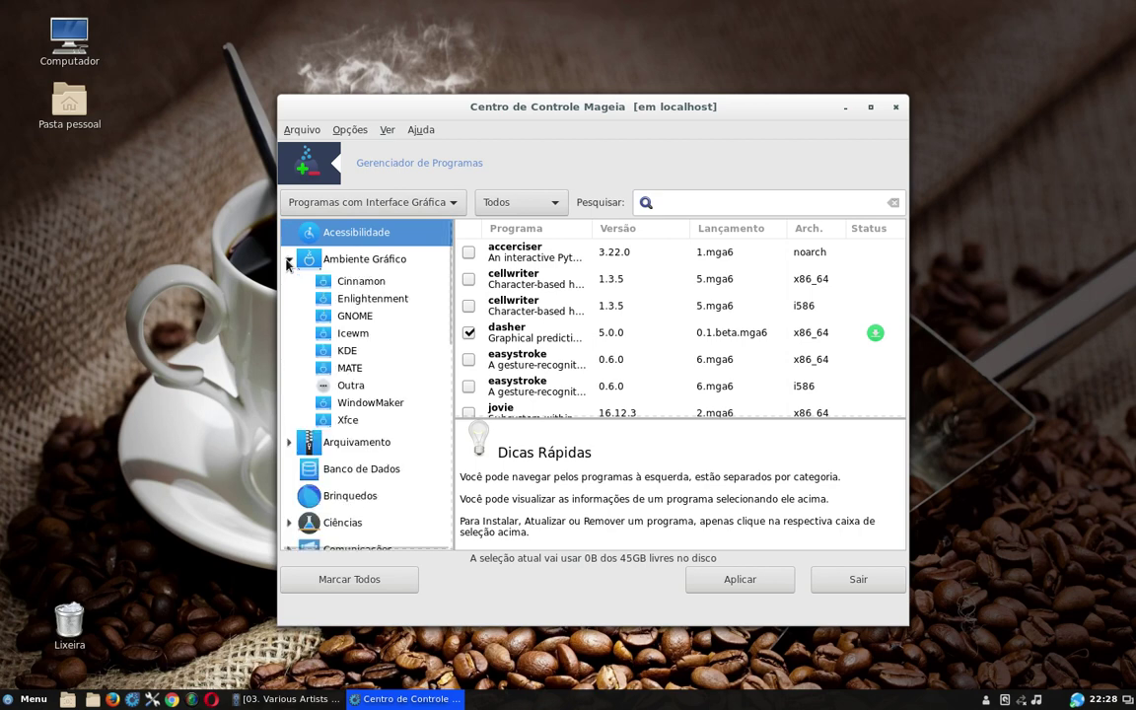
List the MATE packages under Ambiente Gráfico and enlarge the view with a wider Programa column and a maximized window.
{"action": "left_click", "coordinate": [350, 370]}
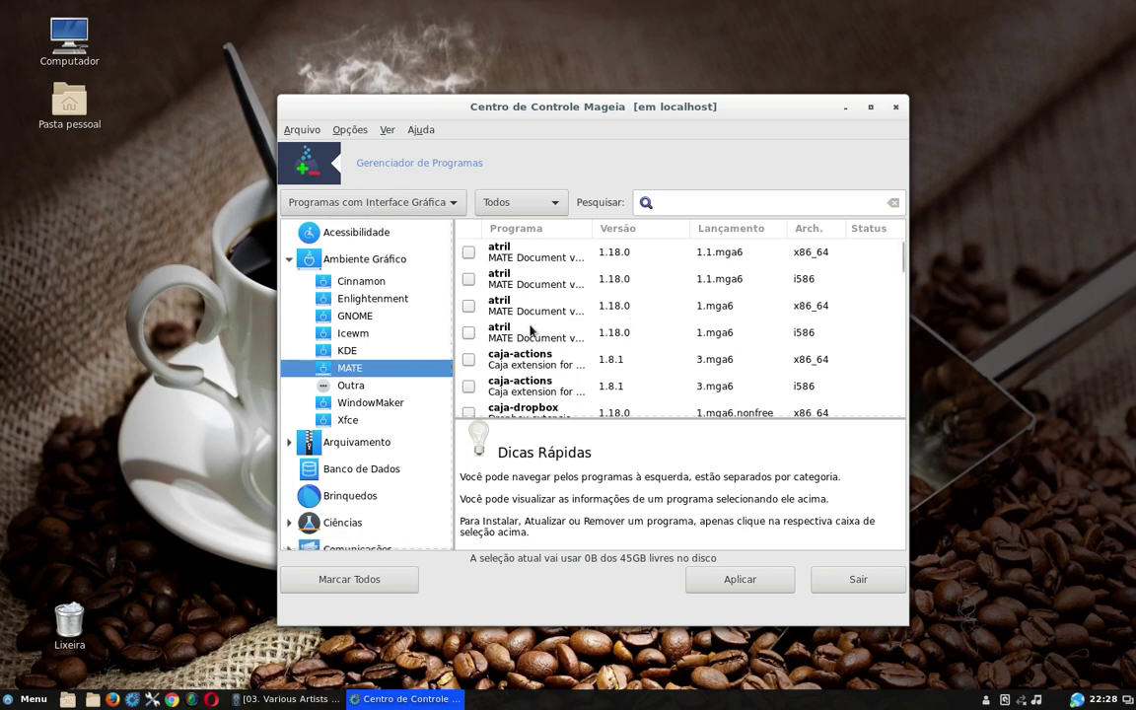
{"action": "scroll", "coordinate": [530, 331], "scroll_direction": "down", "scroll_amount": 3}
{"action": "left_click", "coordinate": [470, 399]}
{"action": "scroll", "coordinate": [519, 312], "scroll_direction": "down", "scroll_amount": 2}
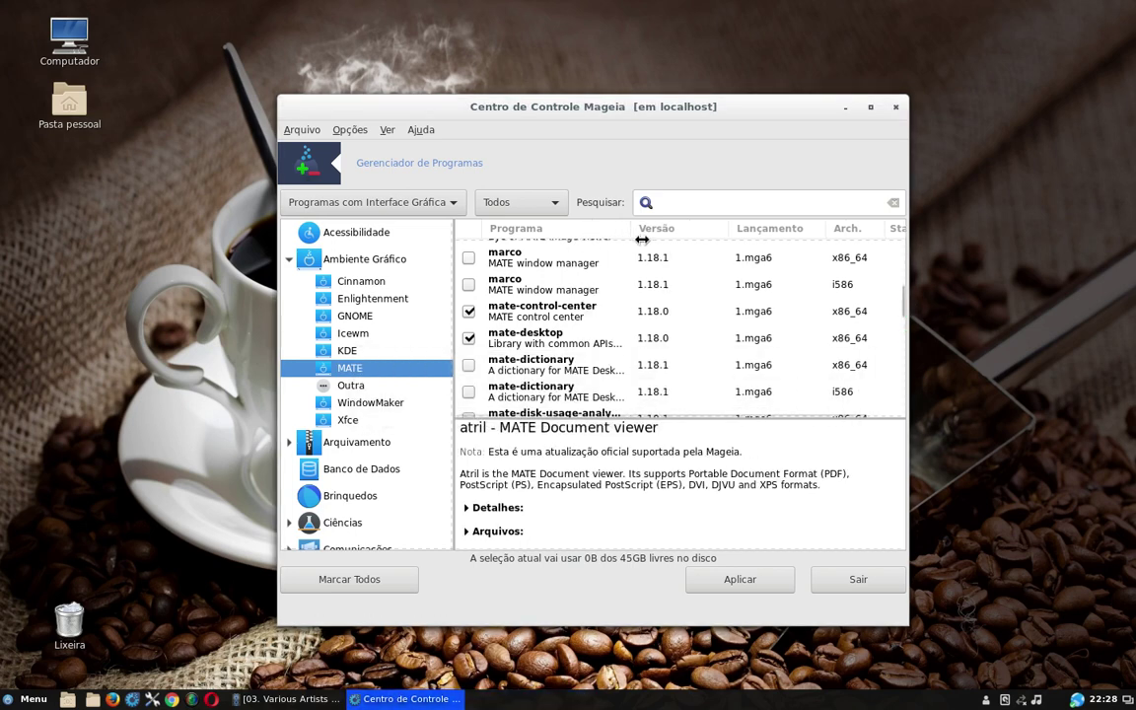
{"action": "left_click_drag", "start_coordinate": [642, 239], "coordinate": [737, 238]}
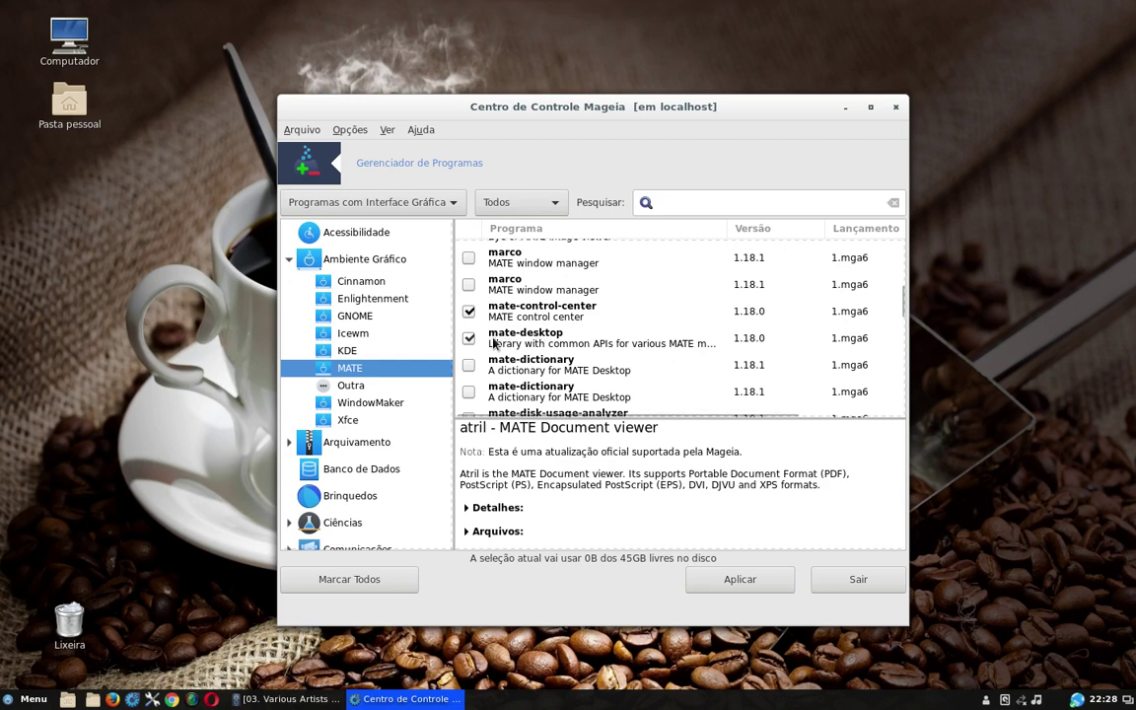
{"action": "double_click", "coordinate": [779, 103]}
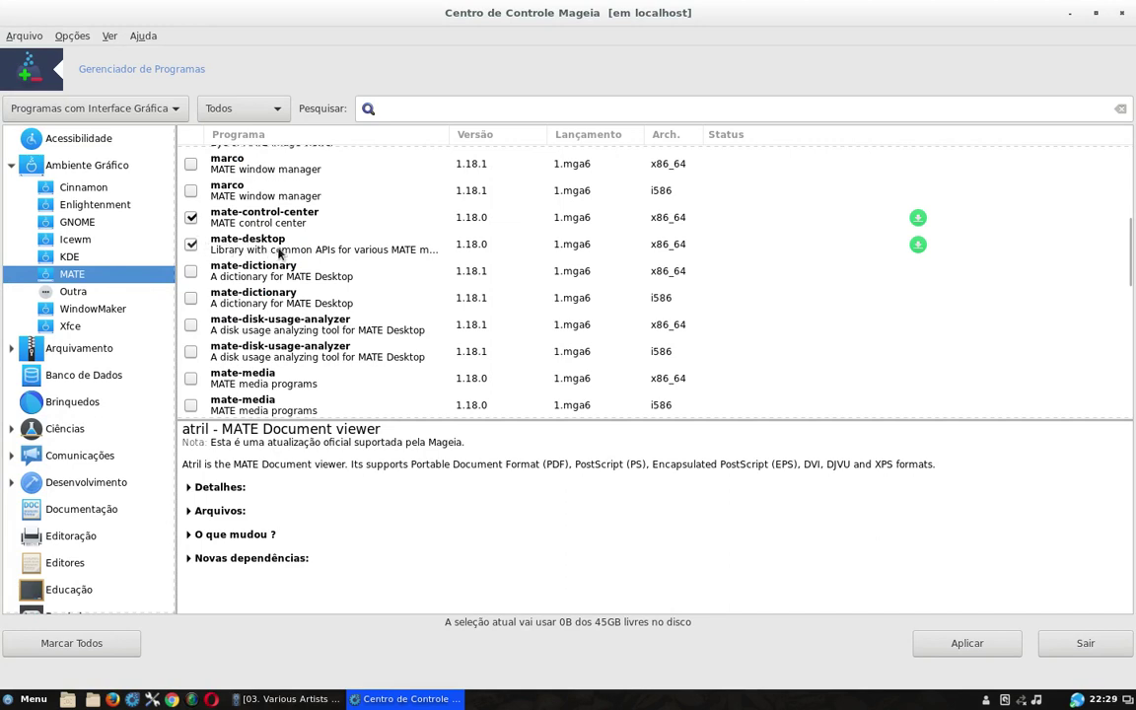
Examine the whole MATE package list, from atril to task-mate-minimal, checking which components are marked as installed.
{"action": "scroll", "coordinate": [212, 254], "scroll_direction": "down", "scroll_amount": 3}
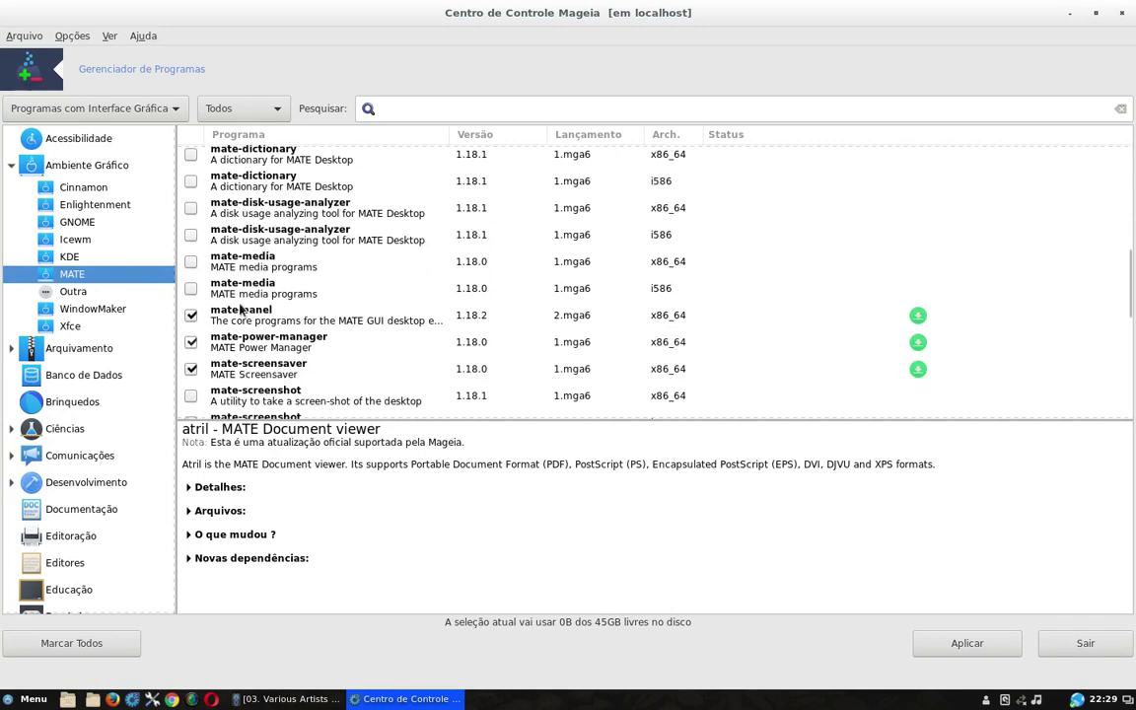
{"action": "scroll", "coordinate": [213, 247], "scroll_direction": "down", "scroll_amount": 3}
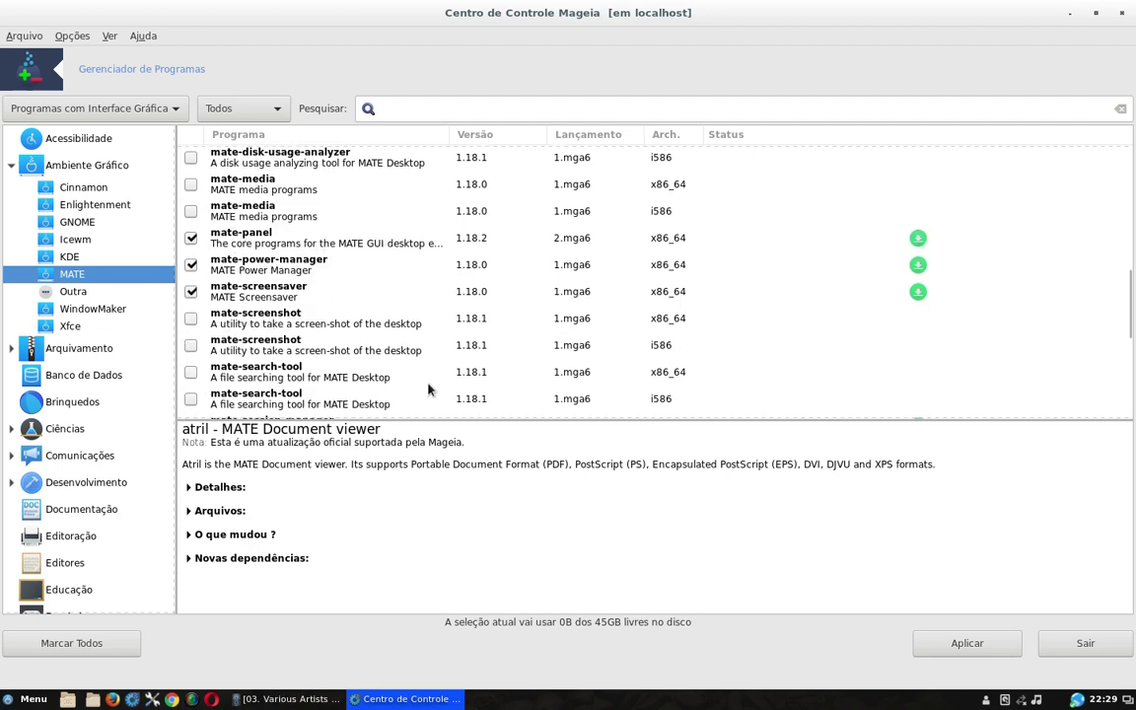
{"action": "scroll", "coordinate": [295, 326], "scroll_direction": "down", "scroll_amount": 9}
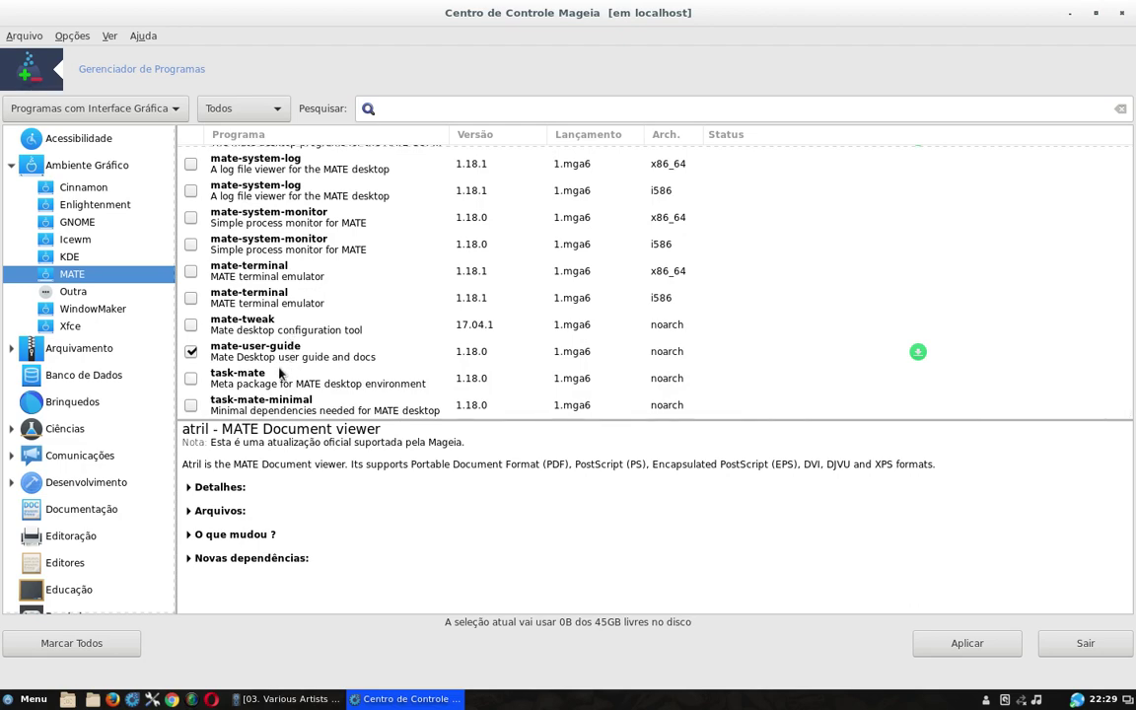
{"action": "scroll", "coordinate": [237, 373], "scroll_direction": "up", "scroll_amount": 12}
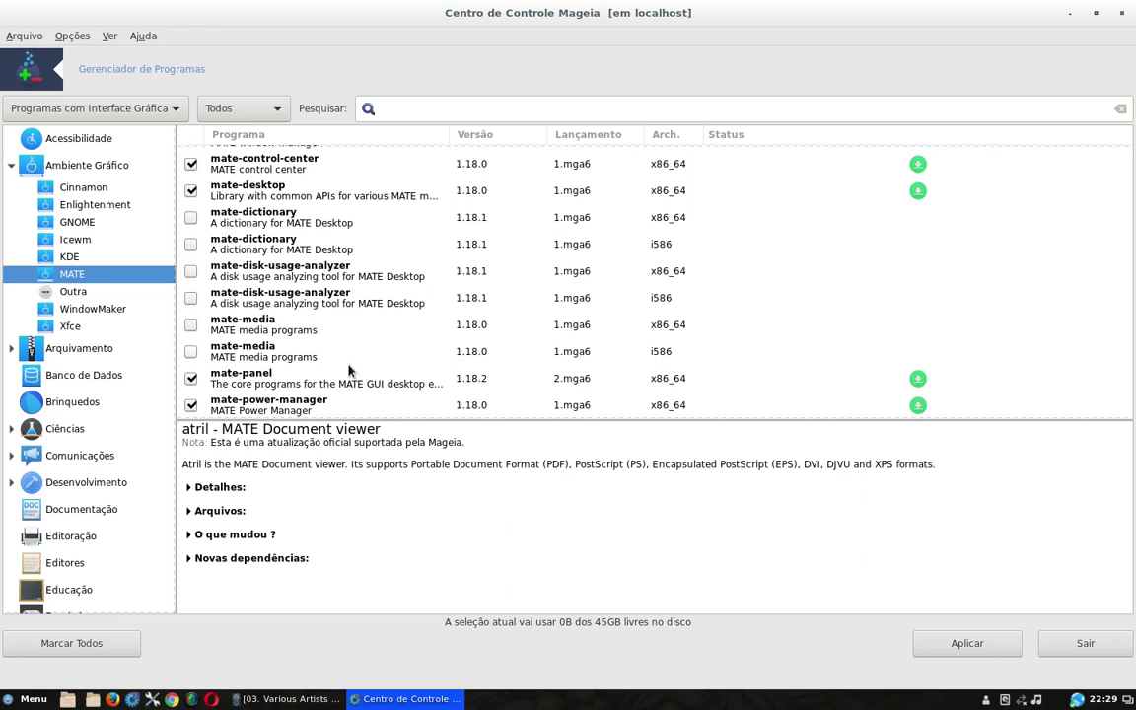
{"action": "scroll", "coordinate": [414, 312], "scroll_direction": "up", "scroll_amount": 1}
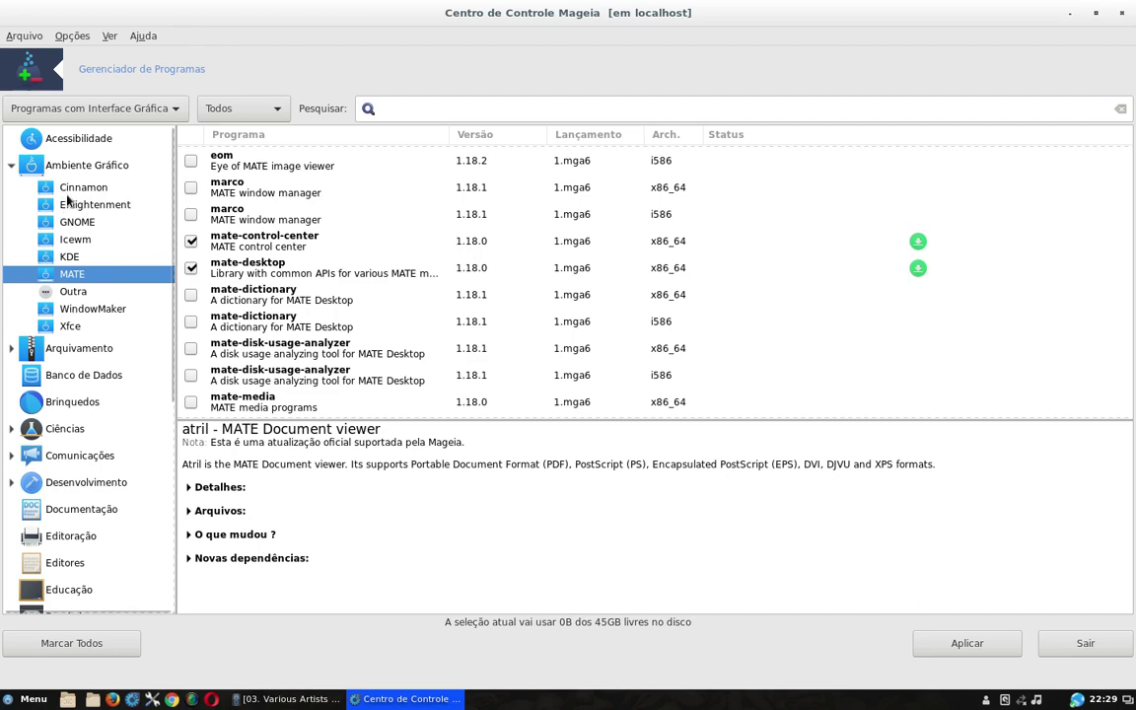
{"action": "scroll", "coordinate": [237, 258], "scroll_direction": "up", "scroll_amount": 4}
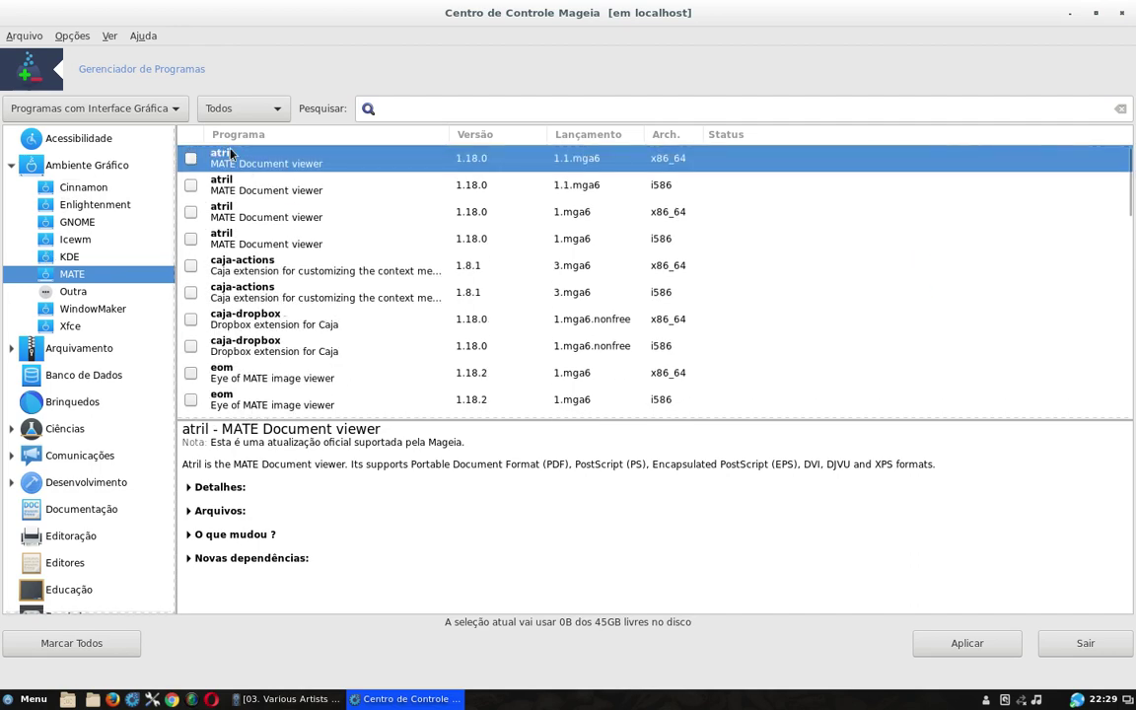
{"action": "scroll", "coordinate": [197, 247], "scroll_direction": "down", "scroll_amount": 5}
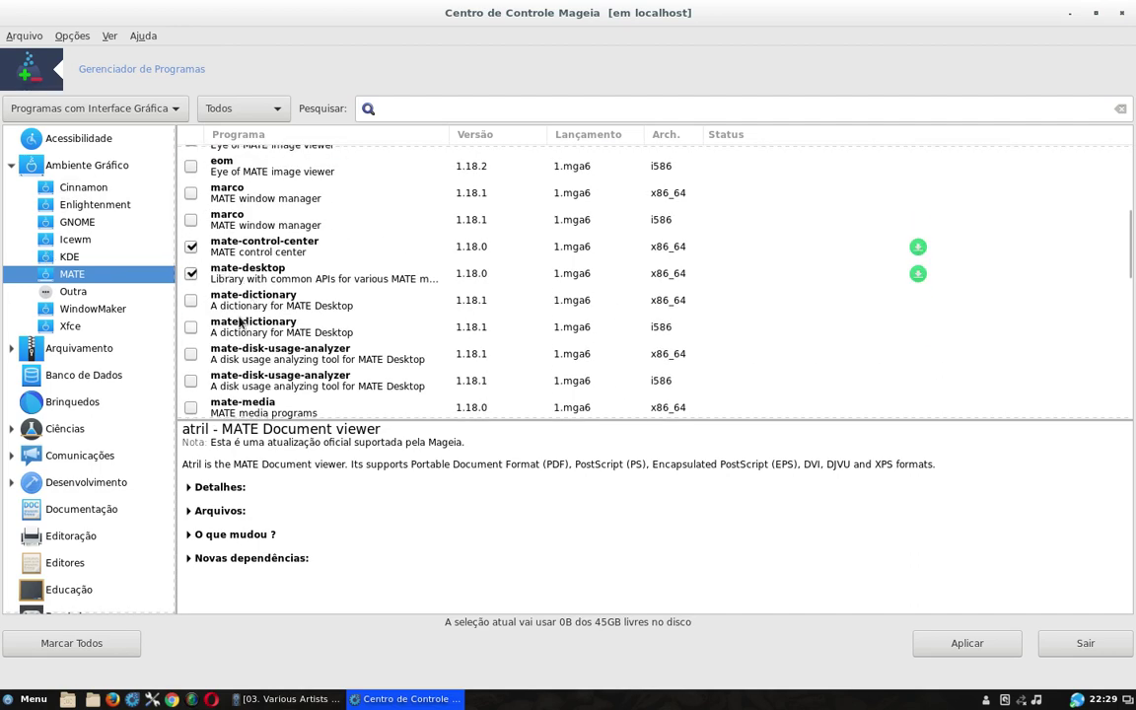
{"action": "scroll", "coordinate": [212, 296], "scroll_direction": "up", "scroll_amount": 2}
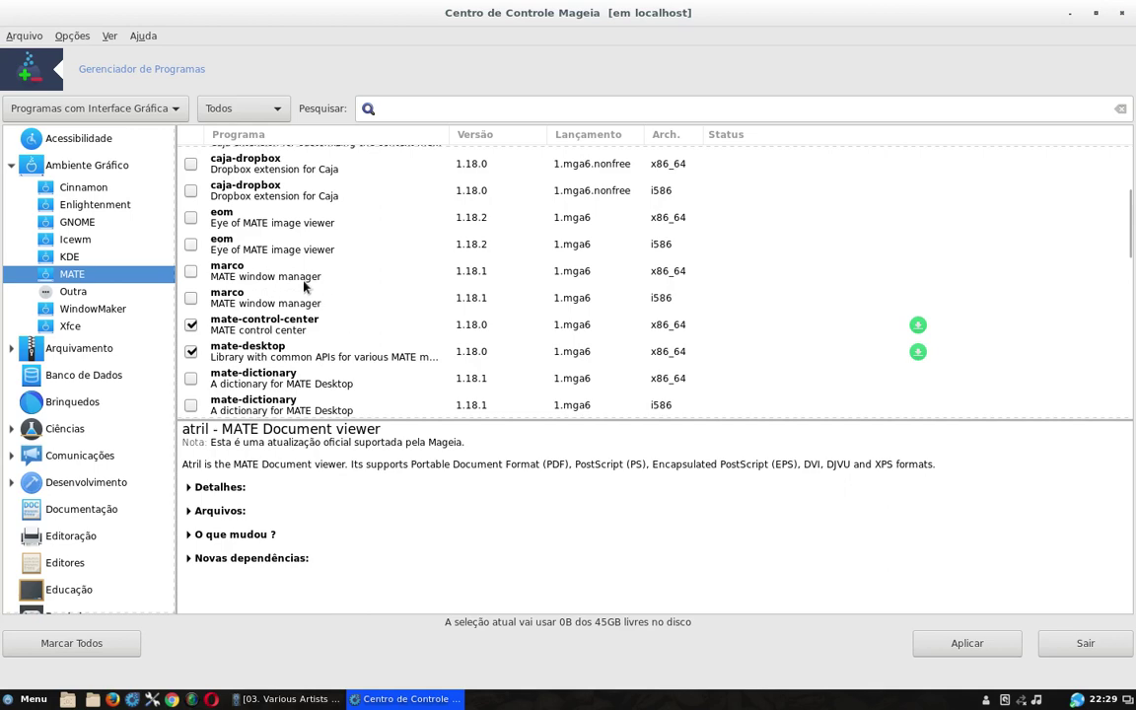
{"action": "scroll", "coordinate": [304, 286], "scroll_direction": "down", "scroll_amount": 10}
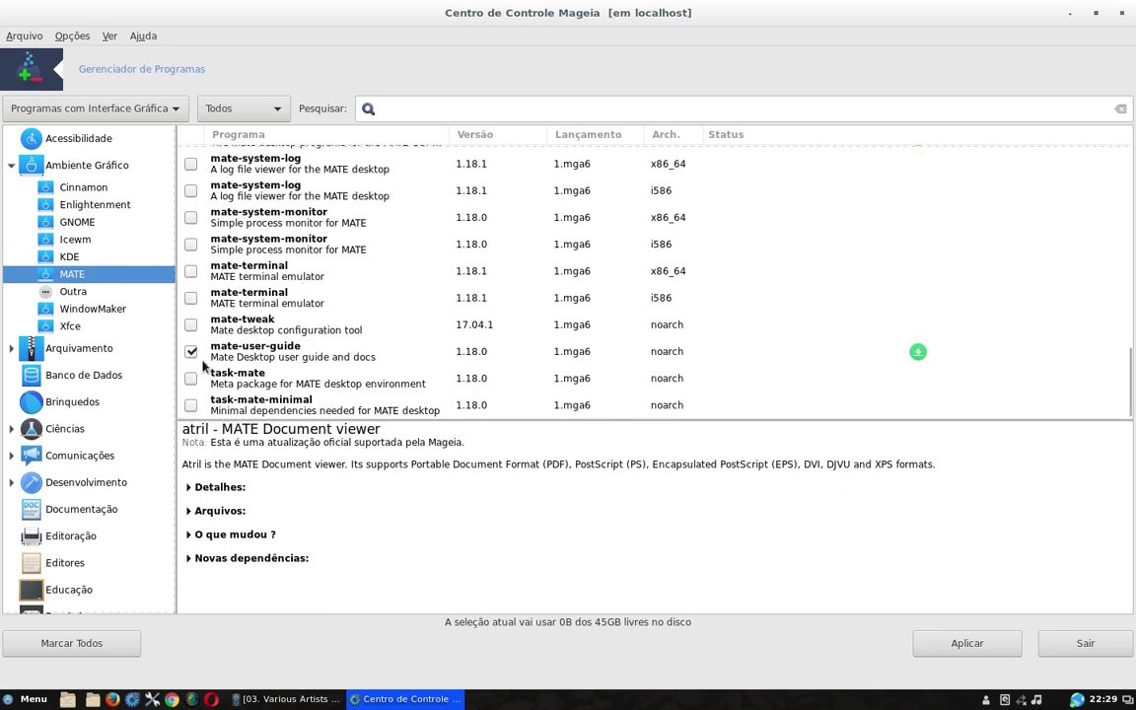
Review the packages offered in the WindowMaker, Xfce and Icewm subcategories of Ambiente Gráfico.
{"action": "left_click", "coordinate": [91, 312]}
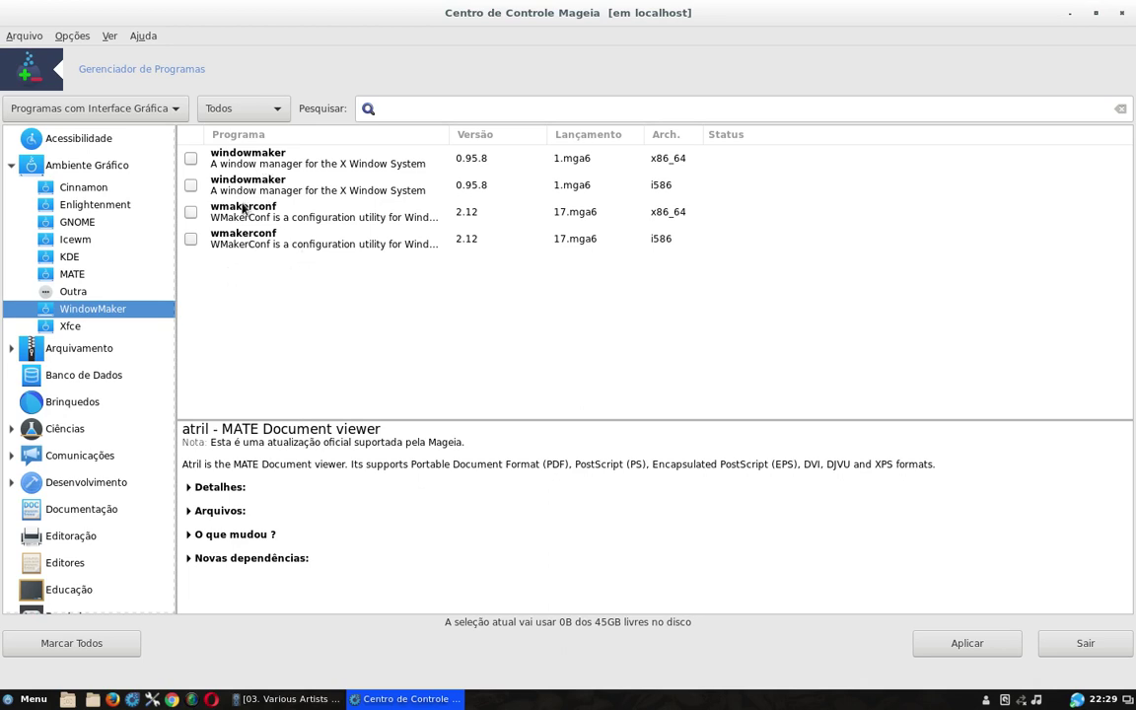
{"action": "left_click", "coordinate": [78, 329]}
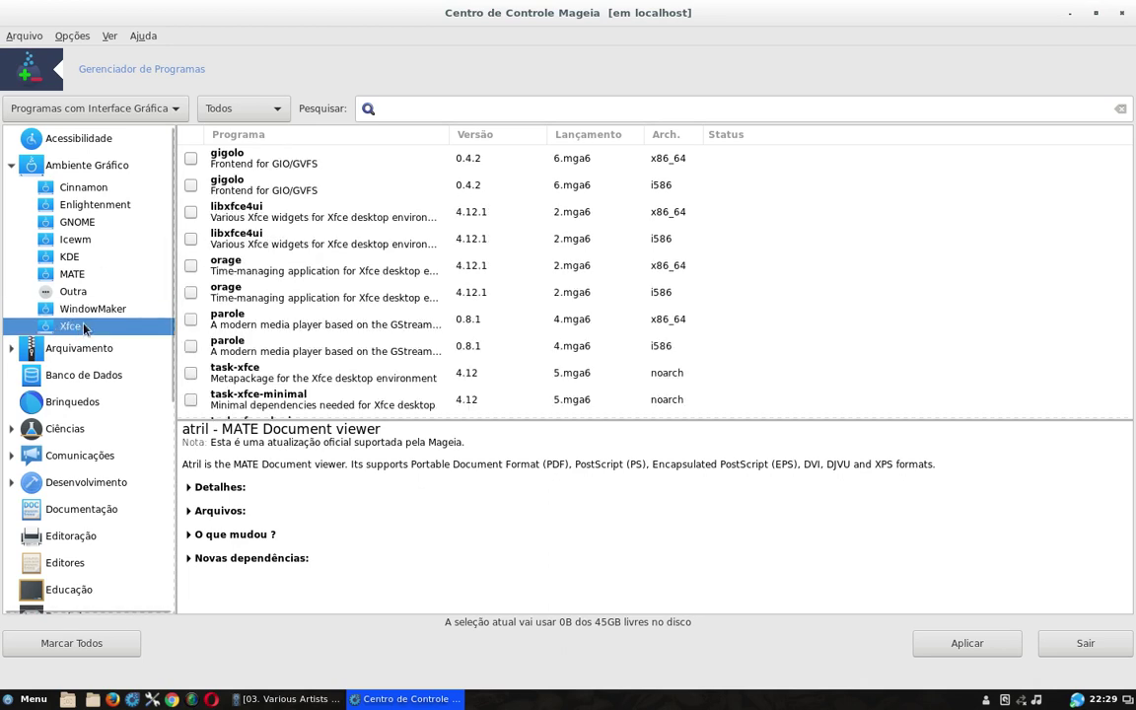
{"action": "scroll", "coordinate": [290, 223], "scroll_direction": "down", "scroll_amount": 1}
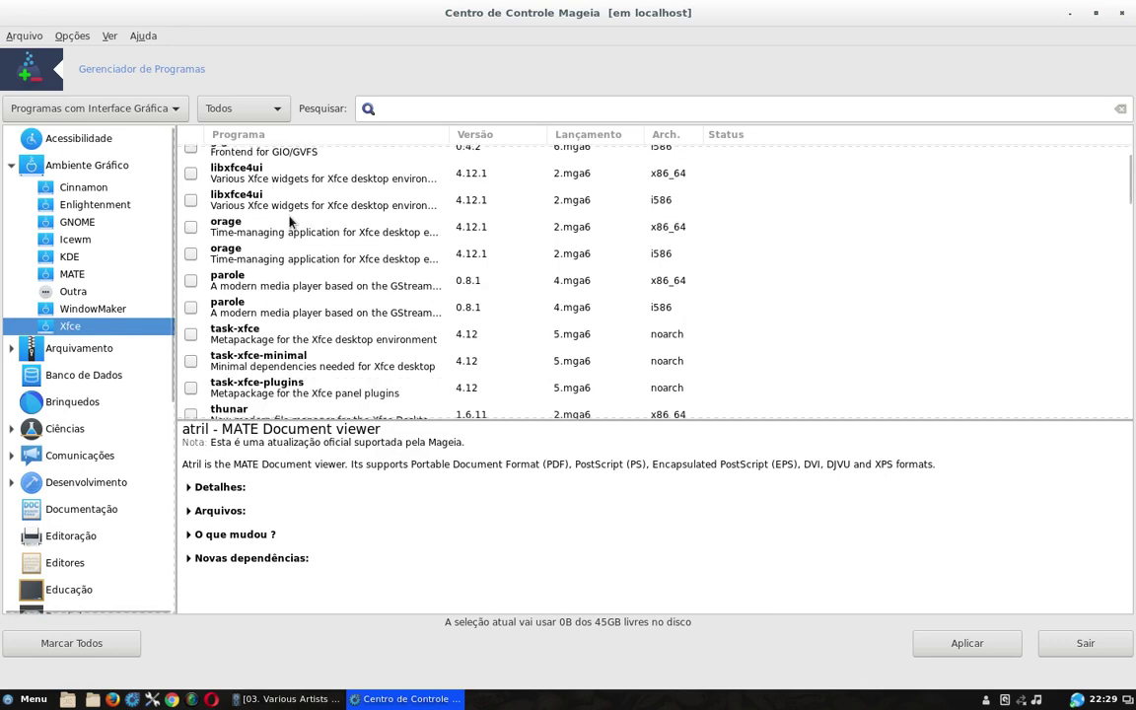
{"action": "scroll", "coordinate": [290, 223], "scroll_direction": "up", "scroll_amount": 1}
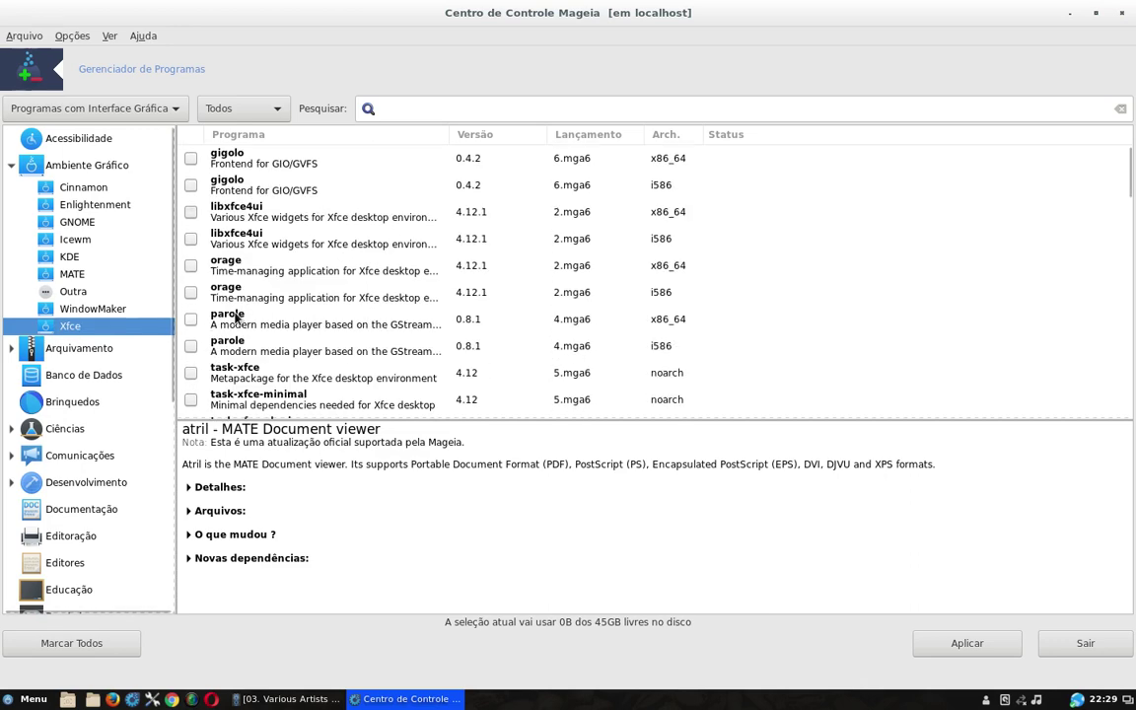
{"action": "left_click", "coordinate": [75, 239]}
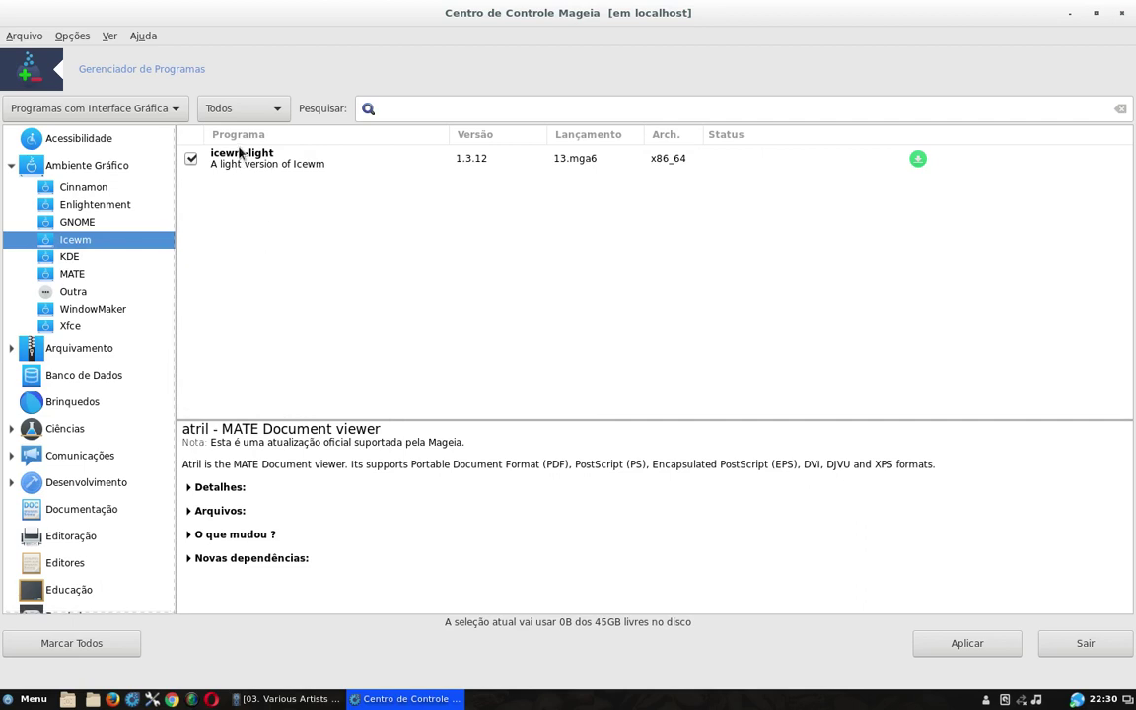
Examine the Enlightenment package list, including the enlightenment window manager, task-enlightenment and terminology entries.
{"action": "left_click", "coordinate": [79, 206]}
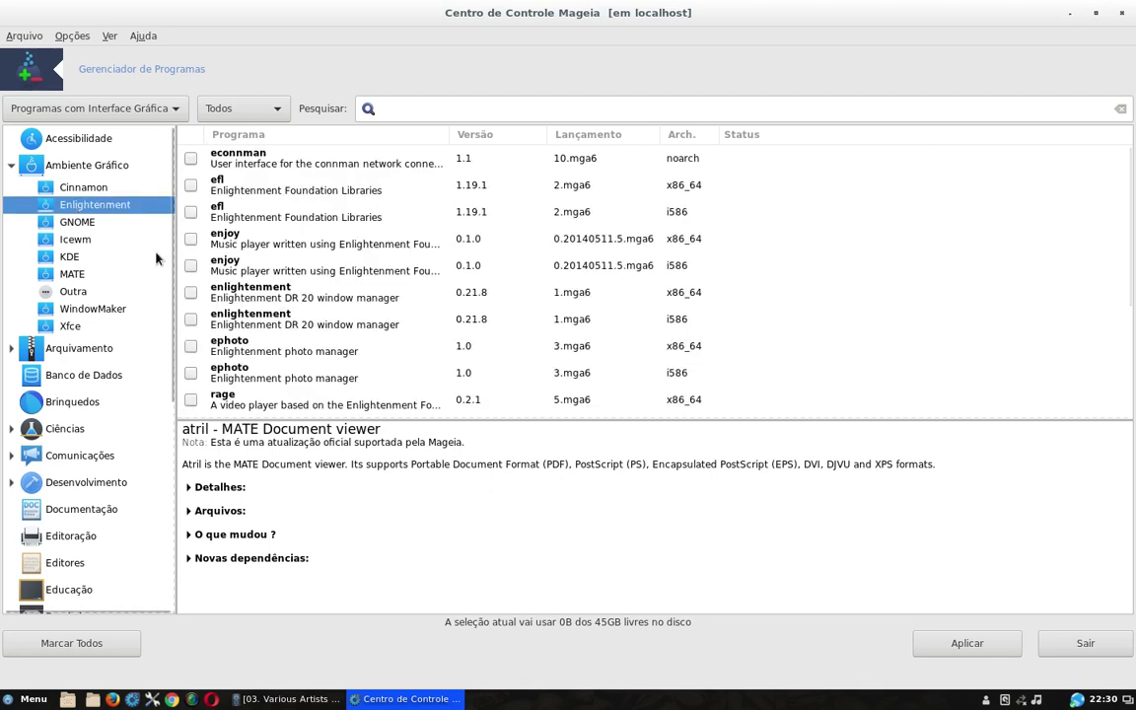
{"action": "scroll", "coordinate": [326, 221], "scroll_direction": "down", "scroll_amount": 3}
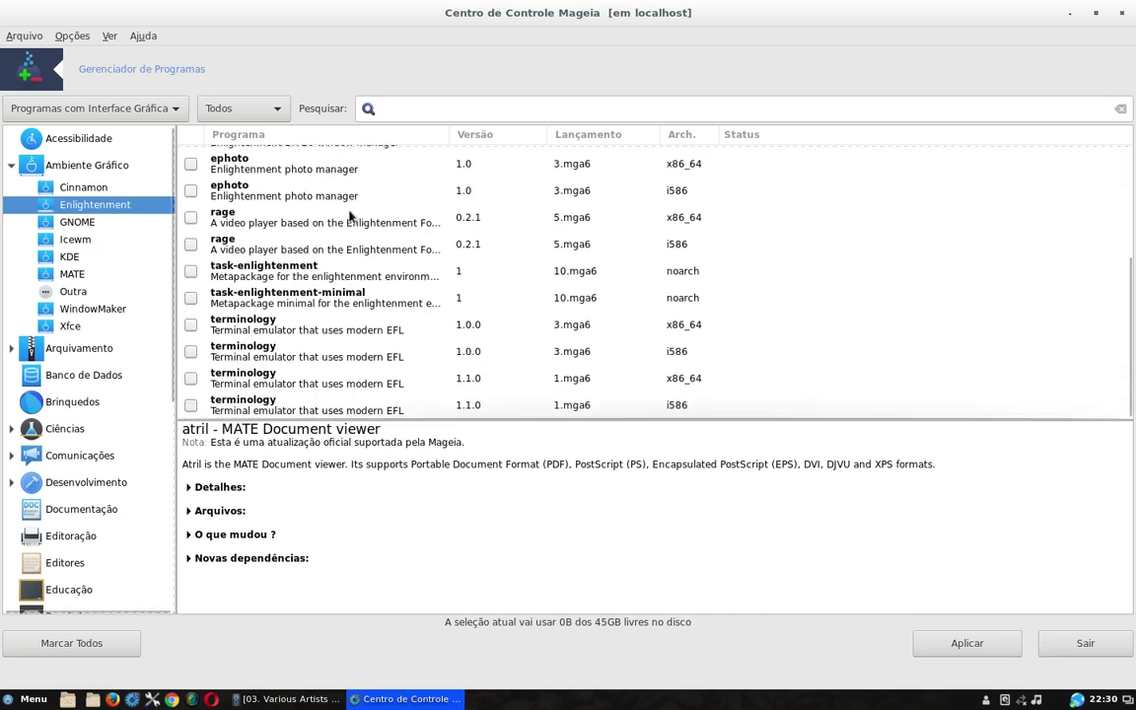
{"action": "scroll", "coordinate": [254, 385], "scroll_direction": "up", "scroll_amount": 3}
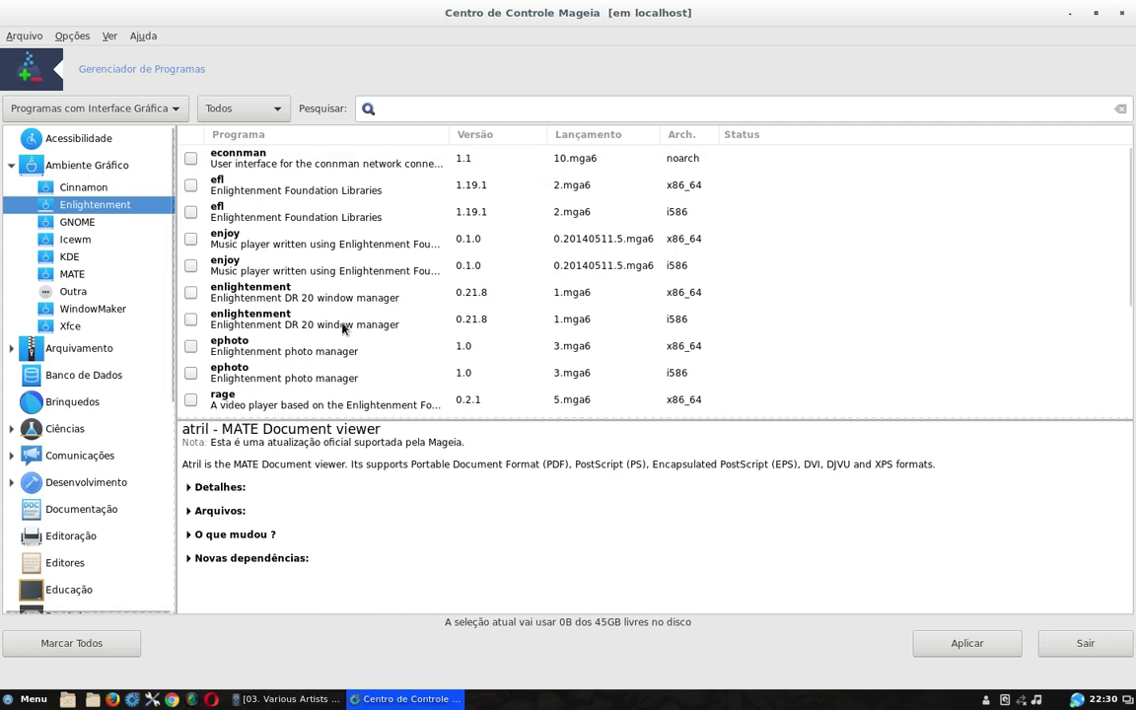
{"action": "scroll", "coordinate": [244, 187], "scroll_direction": "down", "scroll_amount": 5}
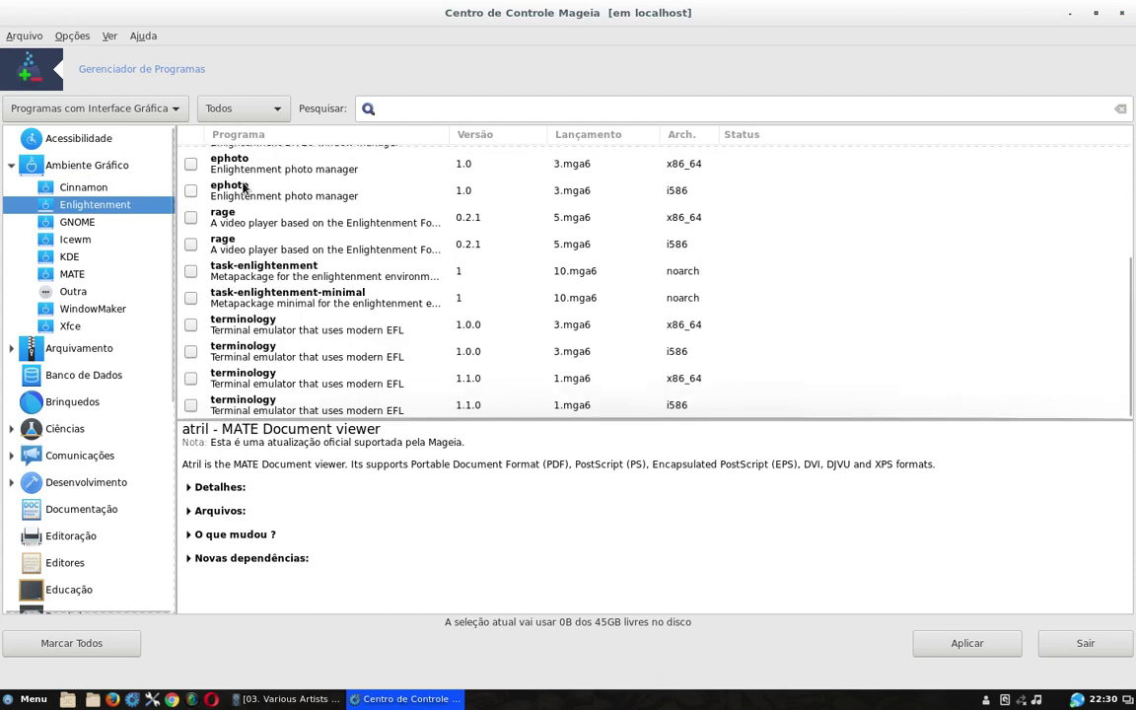
{"action": "scroll", "coordinate": [261, 343], "scroll_direction": "up", "scroll_amount": 4}
{"action": "scroll", "coordinate": [252, 326], "scroll_direction": "up", "scroll_amount": 1}
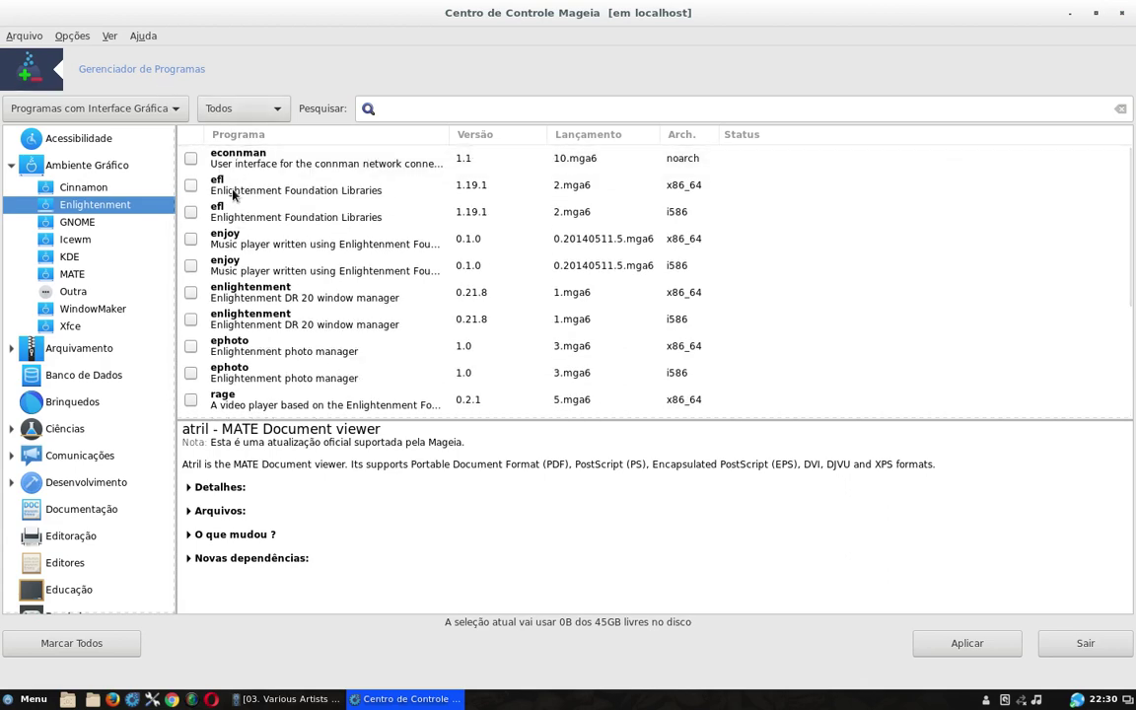
{"action": "scroll", "coordinate": [234, 195], "scroll_direction": "down", "scroll_amount": 5}
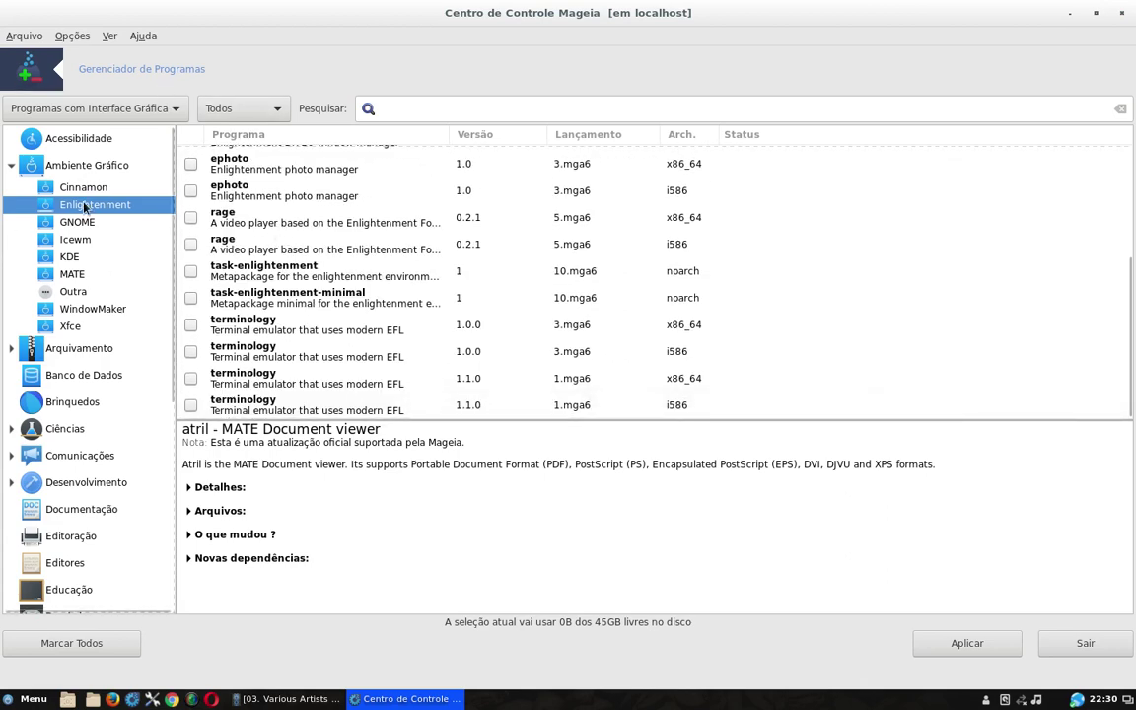
Browse the Outra subcategory of Ambiente Gráfico for alternative window managers and desktops, from fluxbox and LXDE to openbox, spectrwm and sugar.
{"action": "left_click", "coordinate": [72, 262]}
{"action": "scroll", "coordinate": [322, 194], "scroll_direction": "down", "scroll_amount": 5}
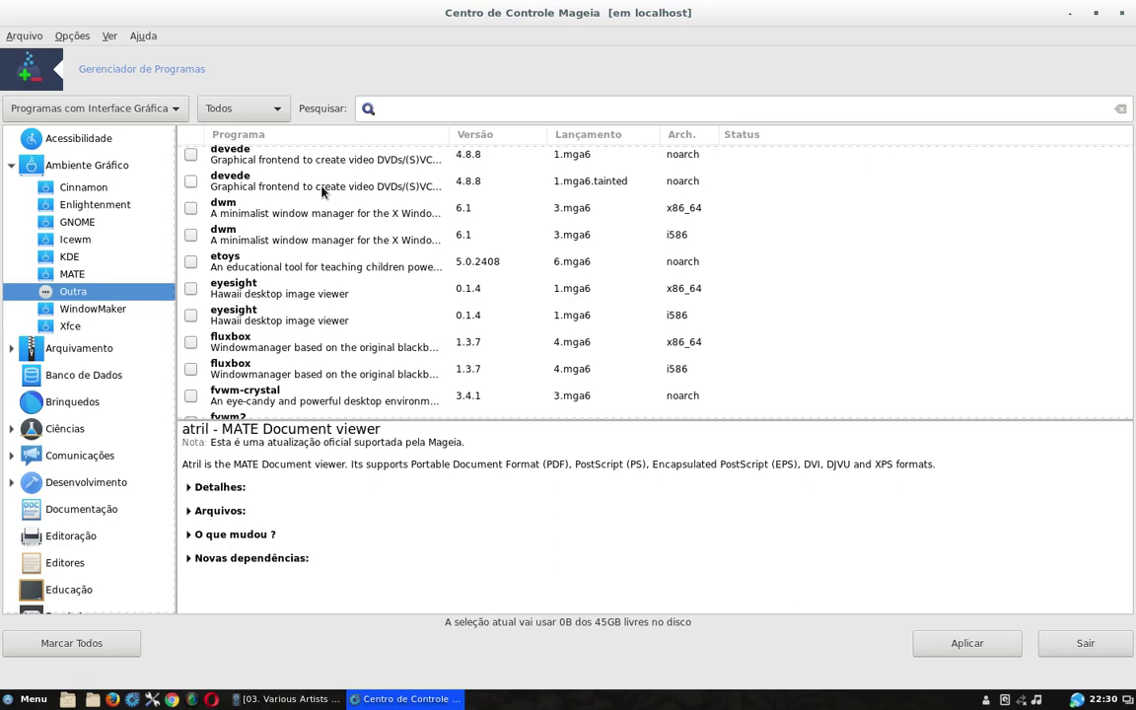
{"action": "scroll", "coordinate": [321, 193], "scroll_direction": "down", "scroll_amount": 12}
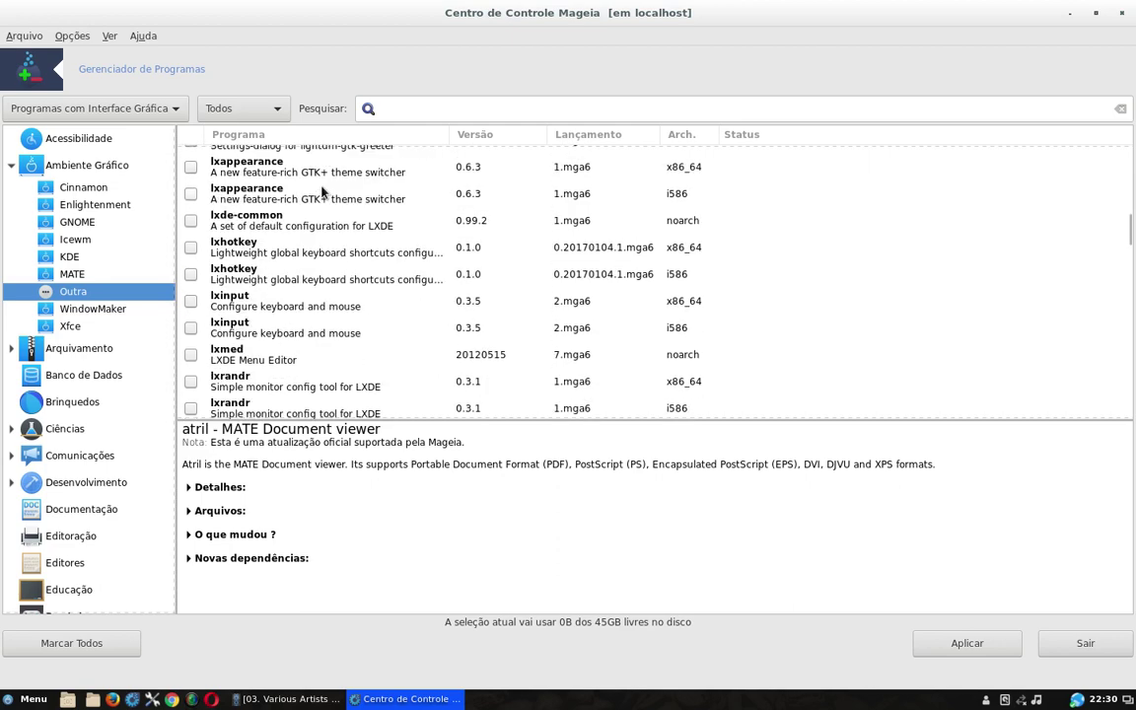
{"action": "scroll", "coordinate": [321, 193], "scroll_direction": "down", "scroll_amount": 10}
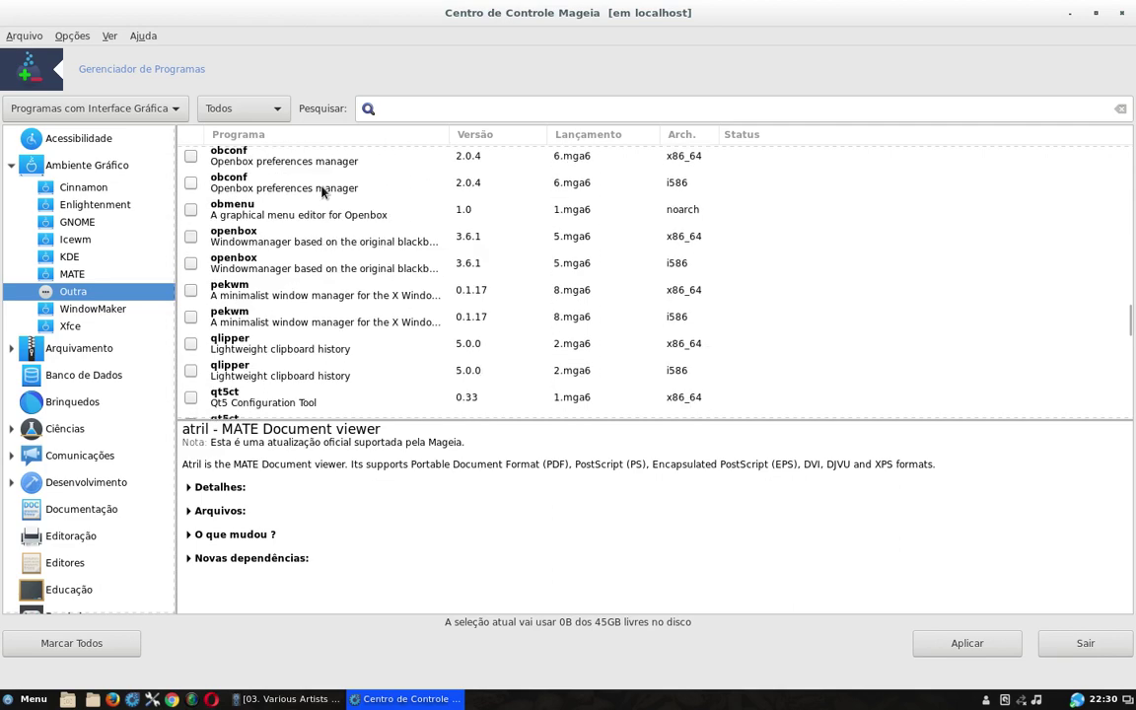
{"action": "scroll", "coordinate": [321, 193], "scroll_direction": "down", "scroll_amount": 5}
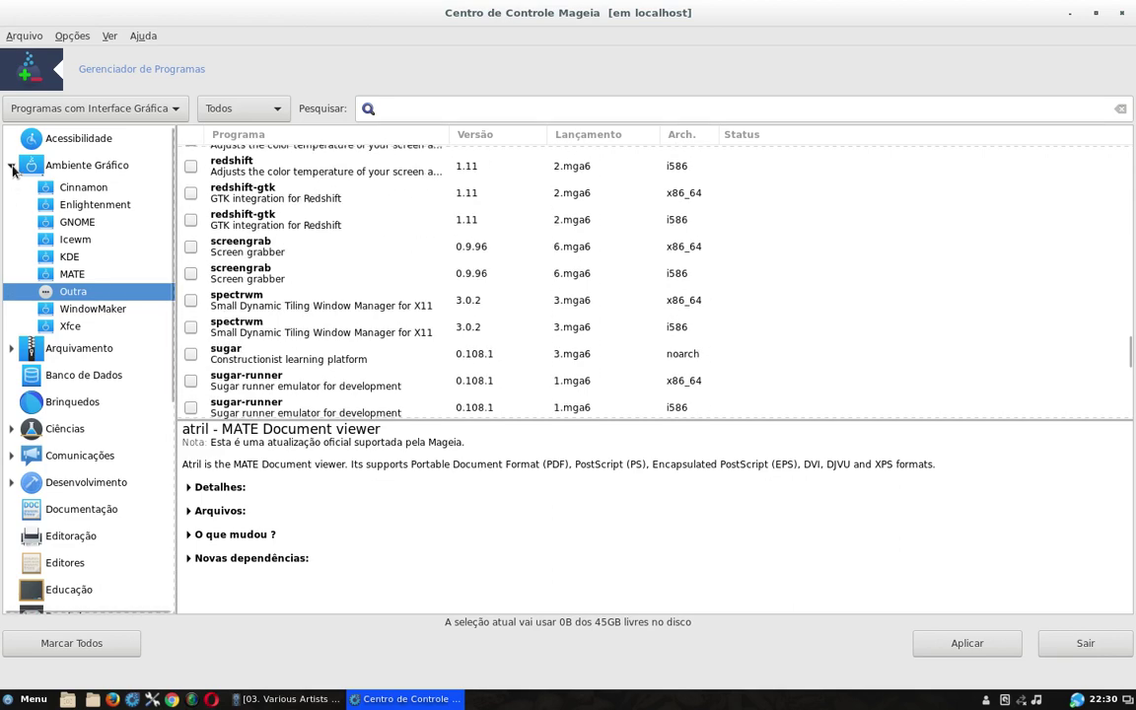
Collapse the Ambiente Gráfico category, view the Brinquedos packages and restore the window from its maximized size.
{"action": "left_click", "coordinate": [12, 165]}
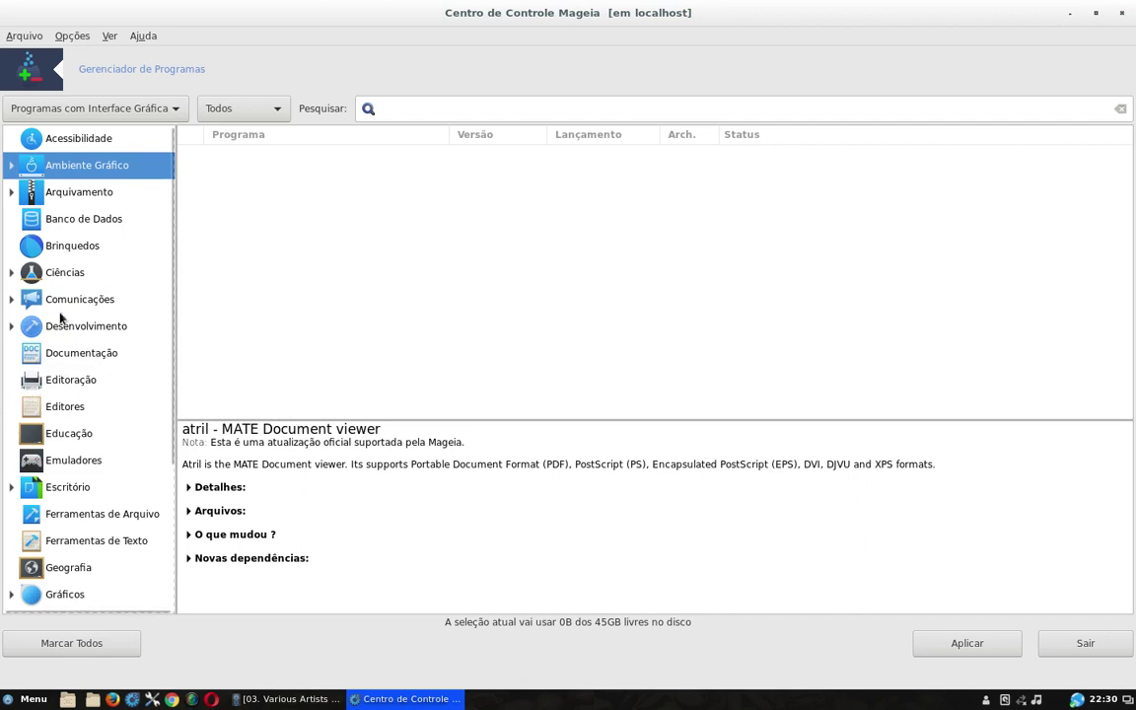
{"action": "left_click", "coordinate": [68, 250]}
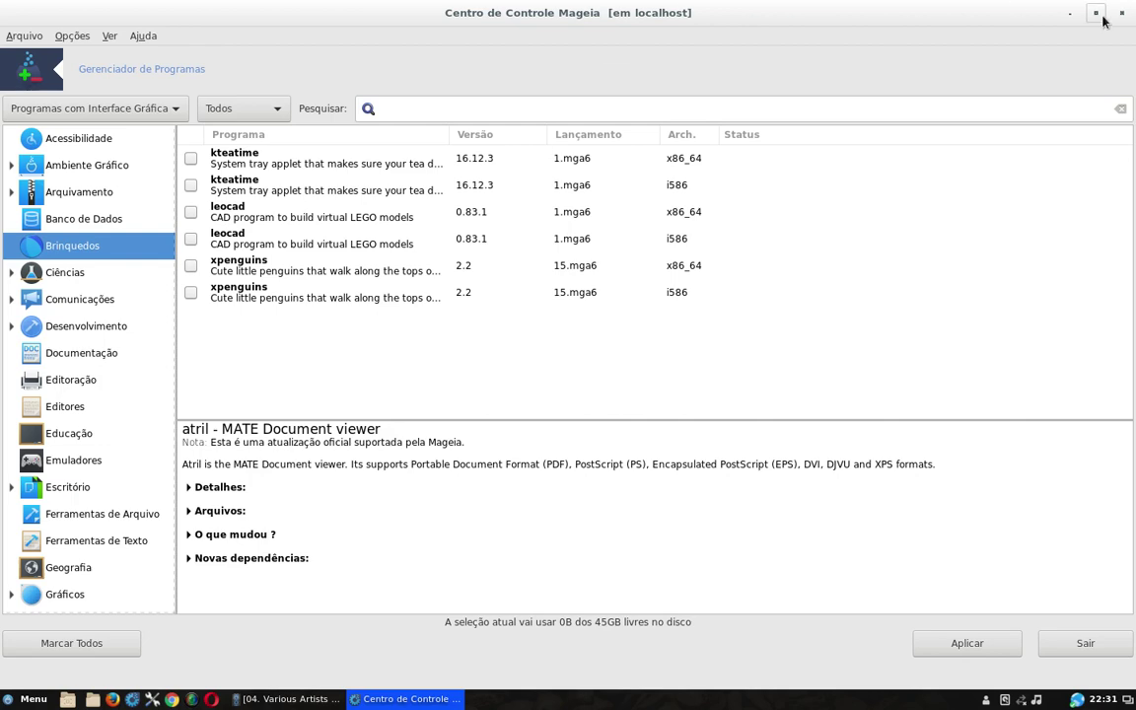
{"action": "double_click", "coordinate": [994, 16]}
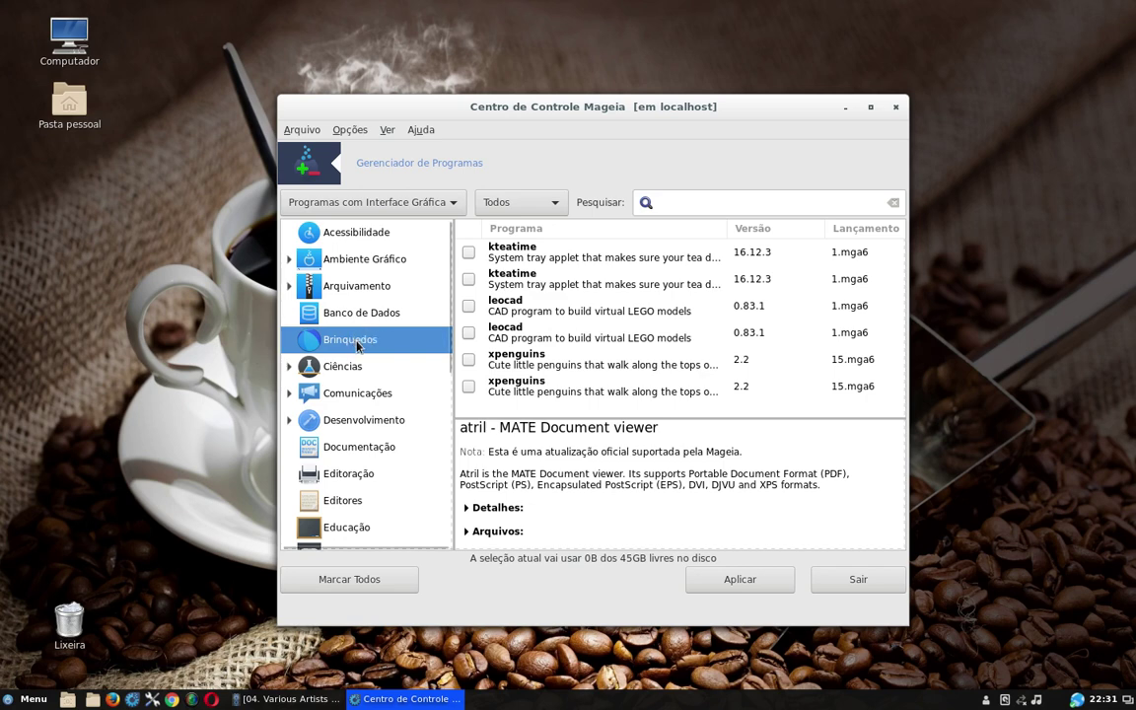
Exit the Gerenciador de Programas and close the Mageia Control Center.
{"action": "left_click", "coordinate": [702, 198]}
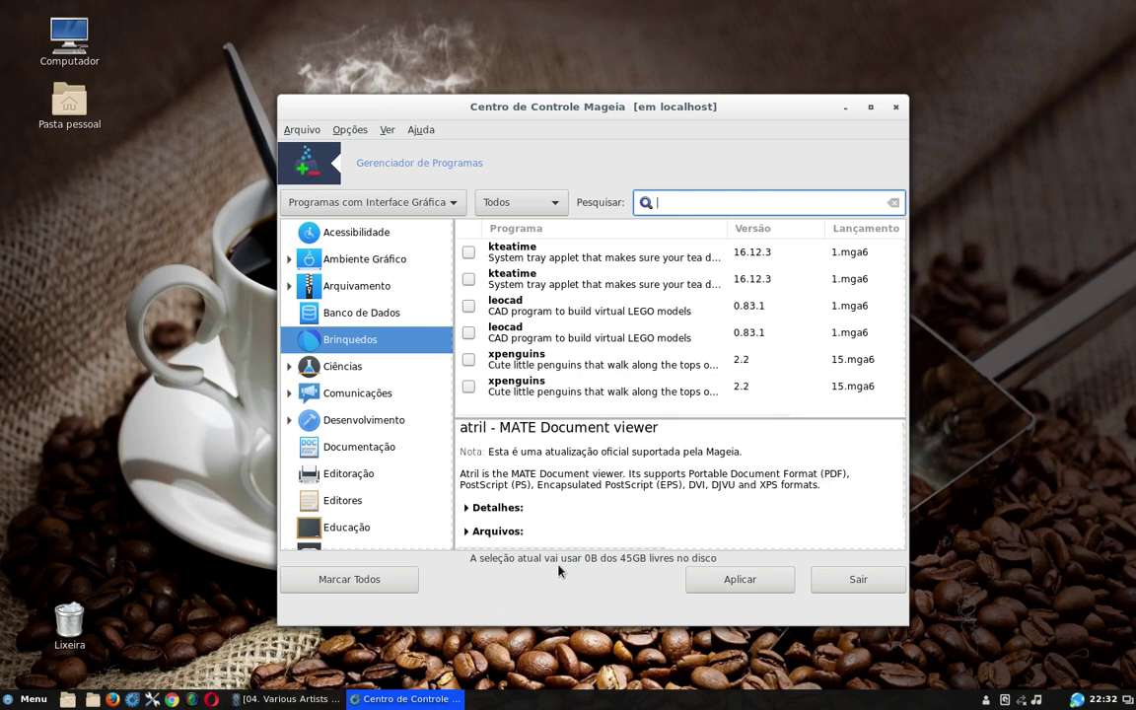
{"action": "left_click", "coordinate": [859, 580]}
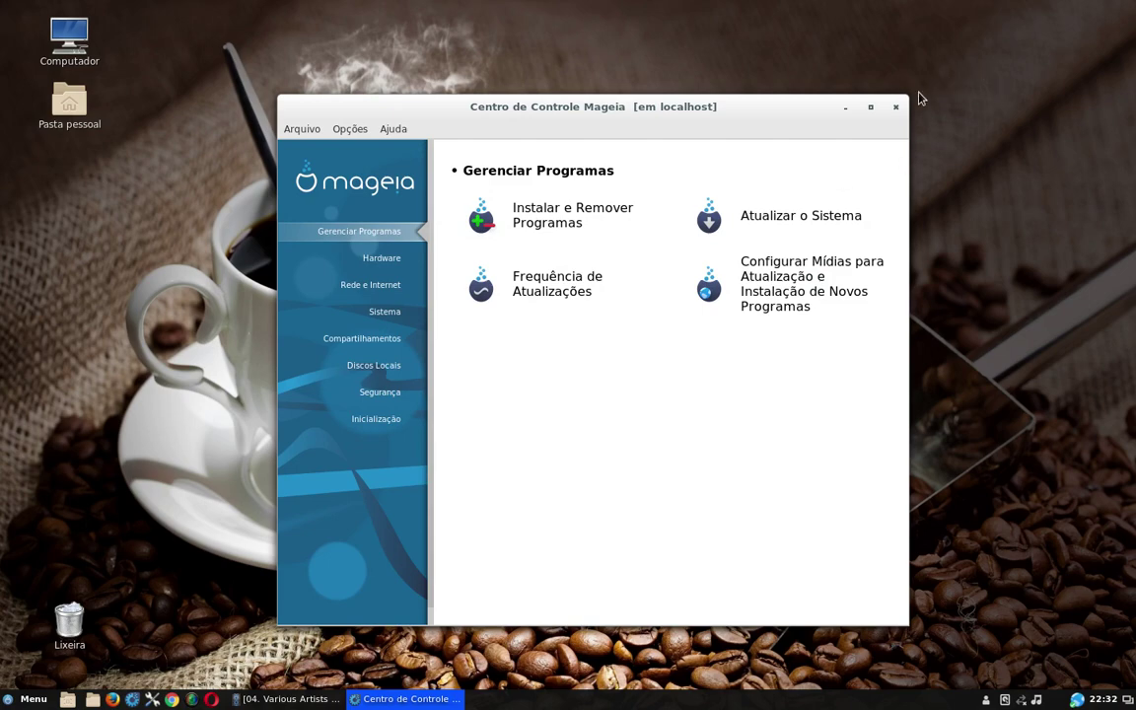
{"action": "left_click", "coordinate": [897, 108]}
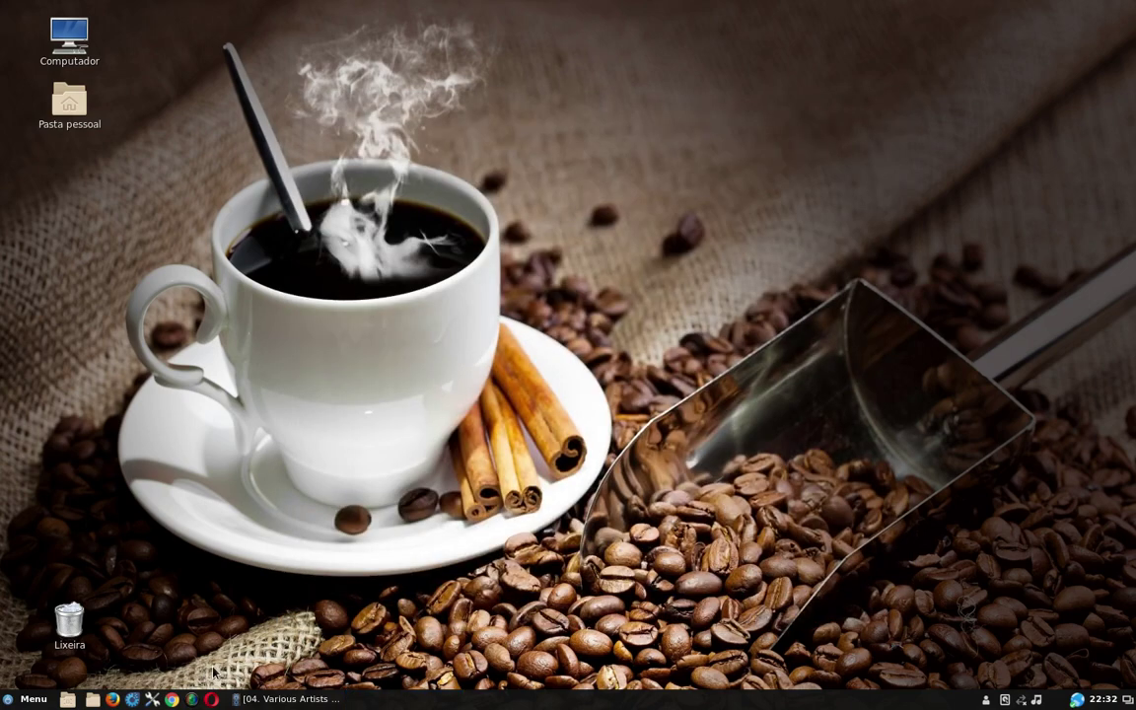
{"action": "left_click", "coordinate": [279, 701]}
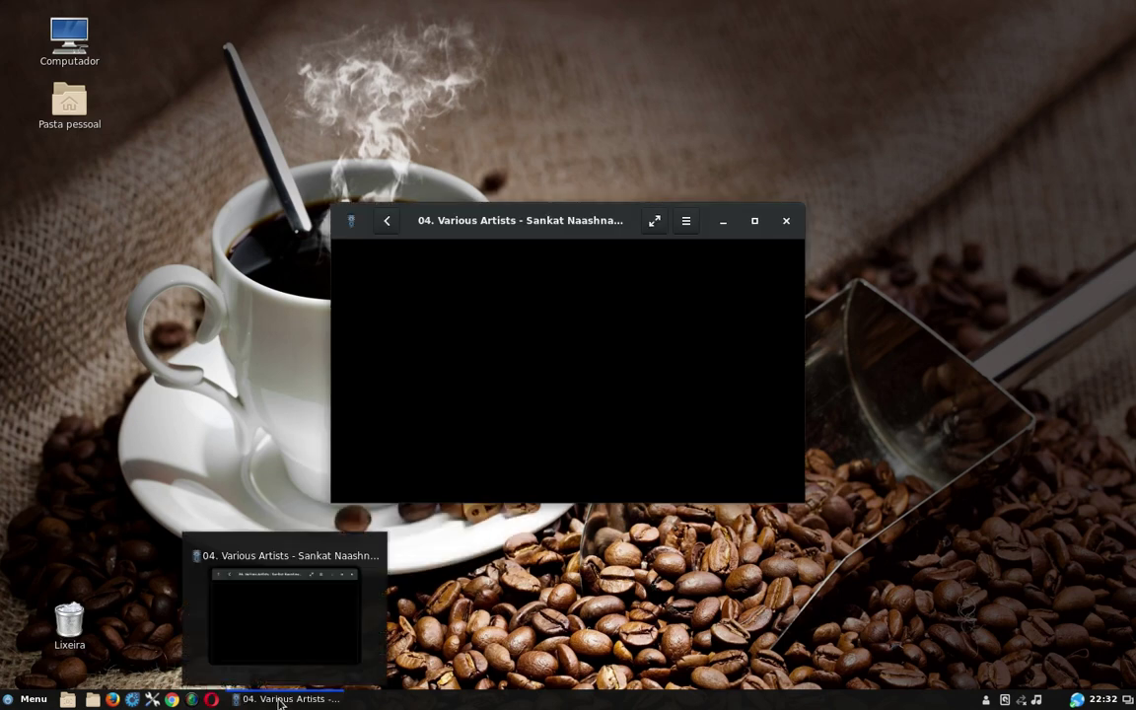
{"action": "left_click", "coordinate": [281, 700]}
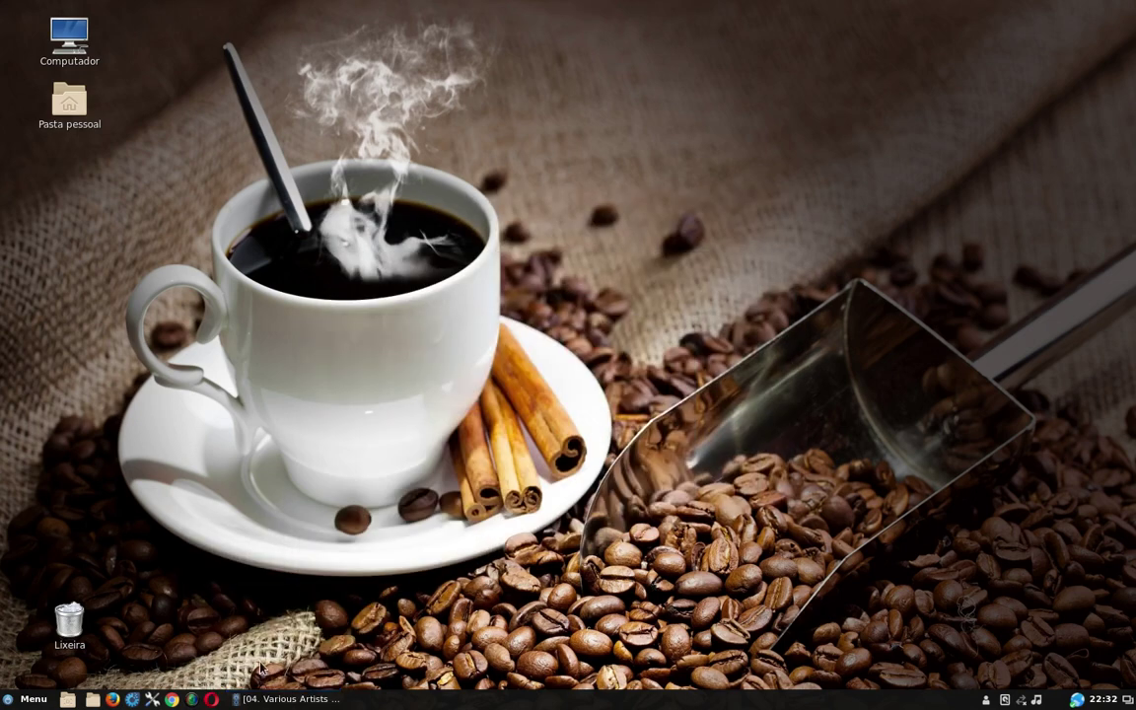
Browse the application menu's categories, including Escritório, Locais, Internet and Ciências, and close the menu.
{"action": "left_click", "coordinate": [22, 699]}
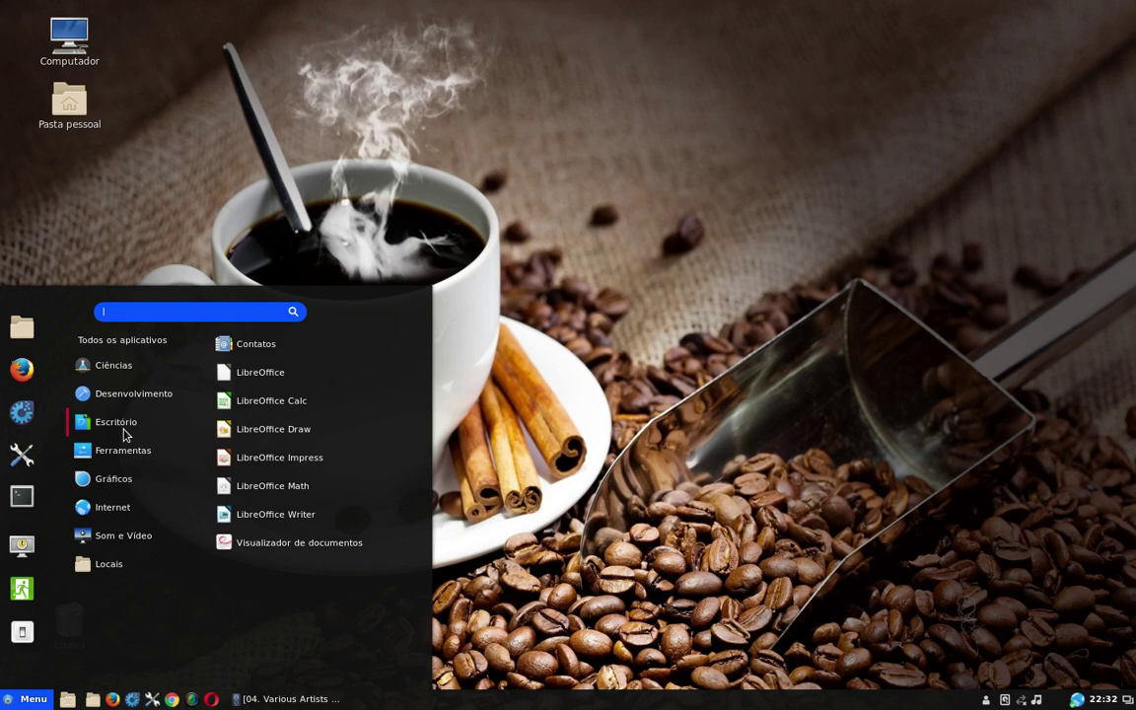
{"action": "mouse_move", "coordinate": [111, 564]}
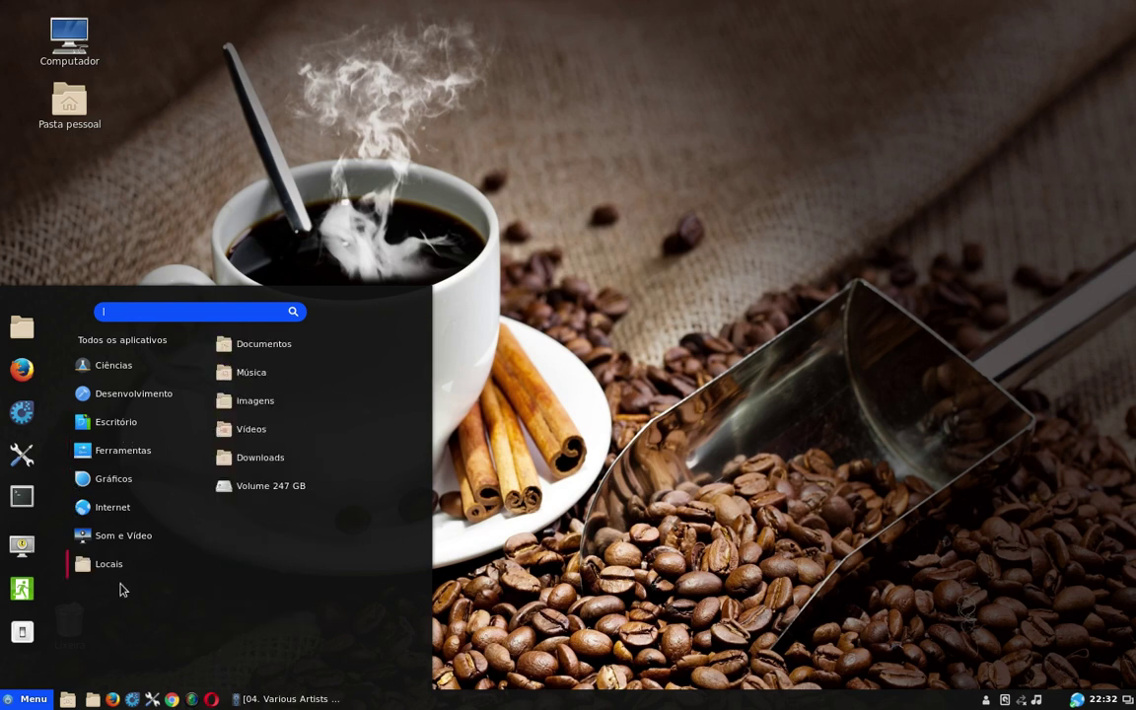
{"action": "mouse_move", "coordinate": [99, 511]}
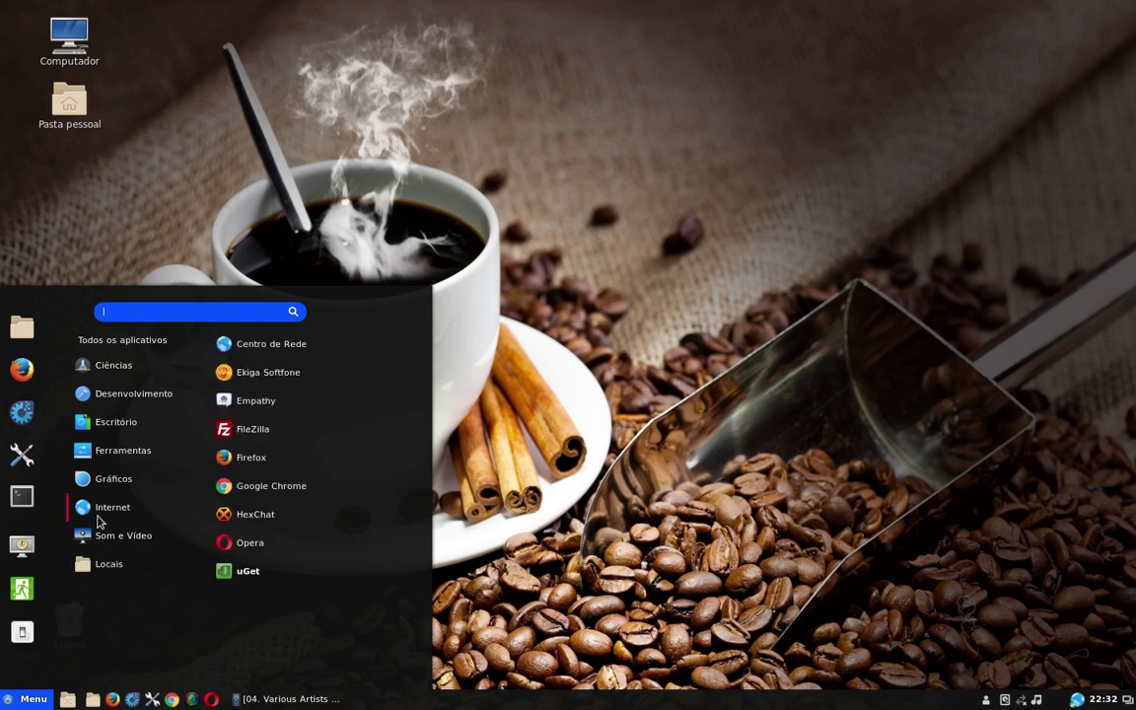
{"action": "mouse_move", "coordinate": [153, 368]}
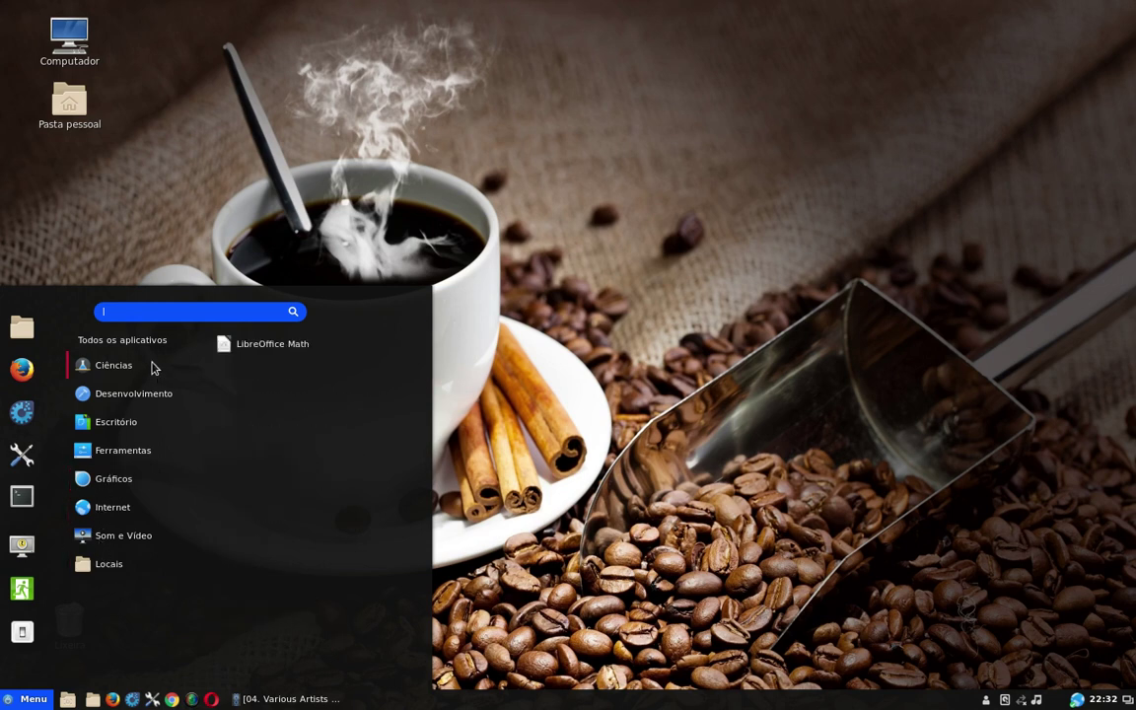
{"action": "left_click", "coordinate": [575, 338]}
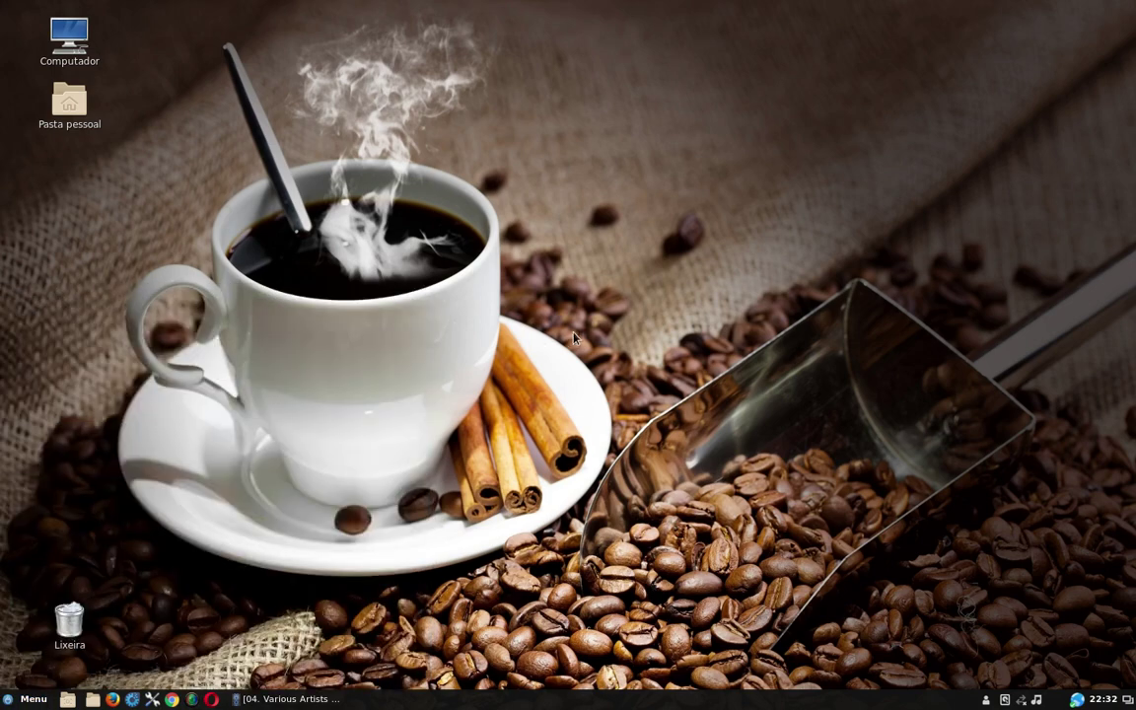
{"action": "right_click", "coordinate": [559, 245]}
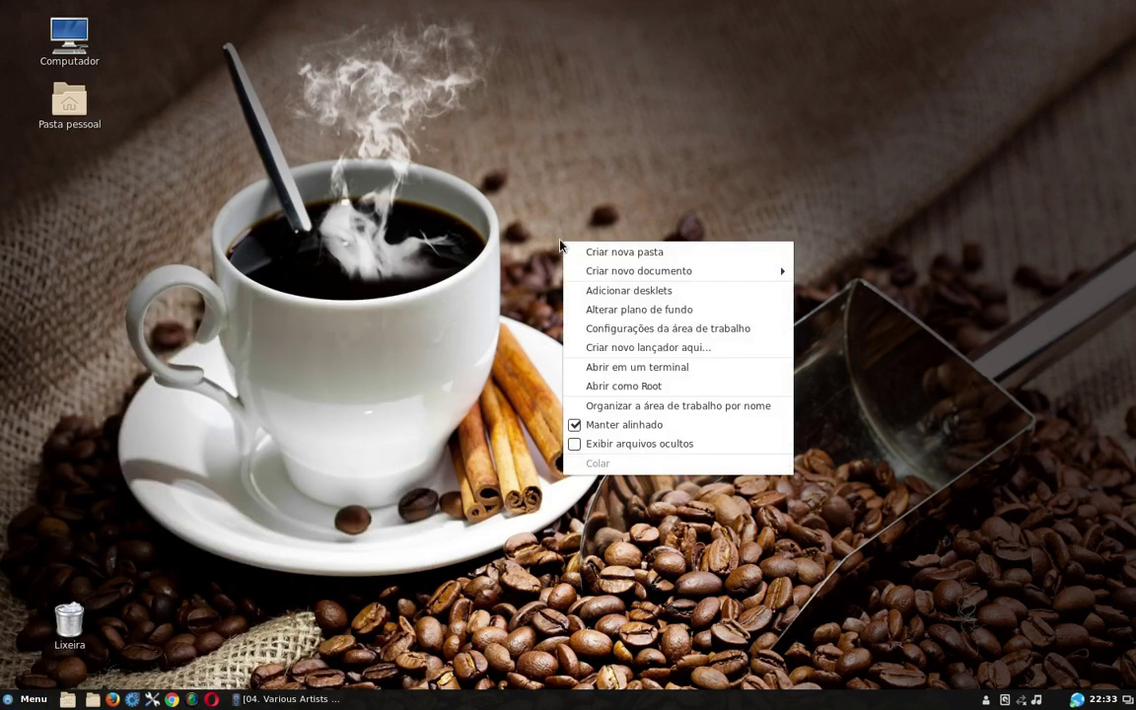
{"action": "left_click", "coordinate": [373, 378]}
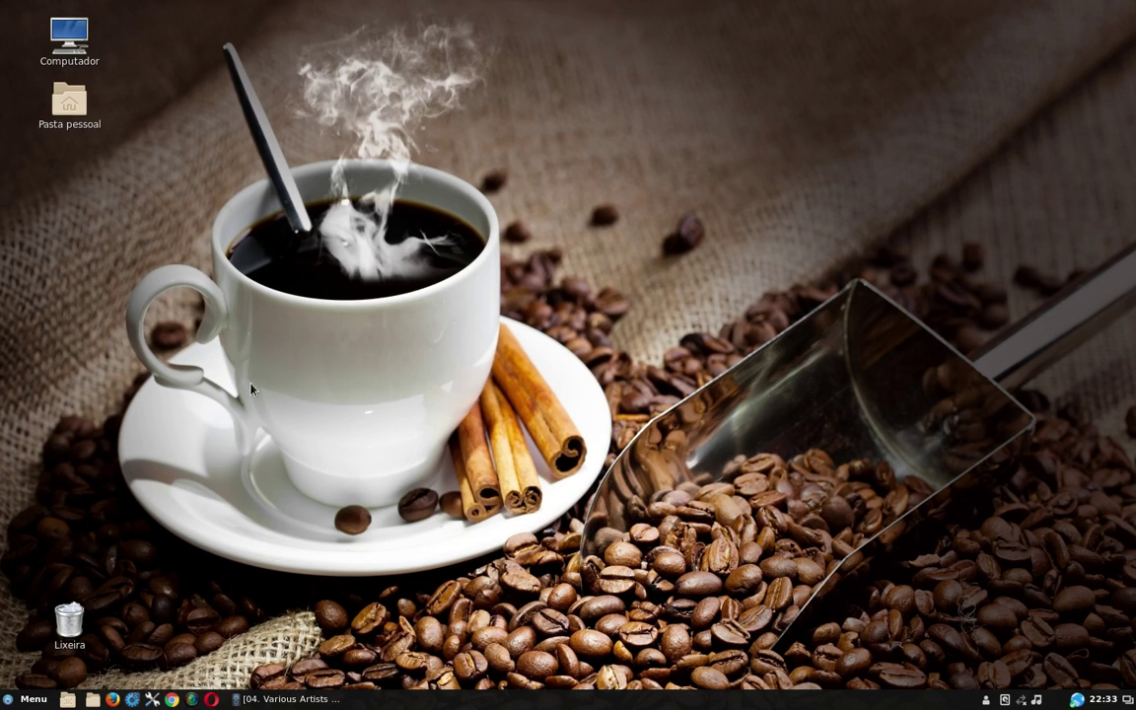
{"action": "left_click", "coordinate": [21, 703]}
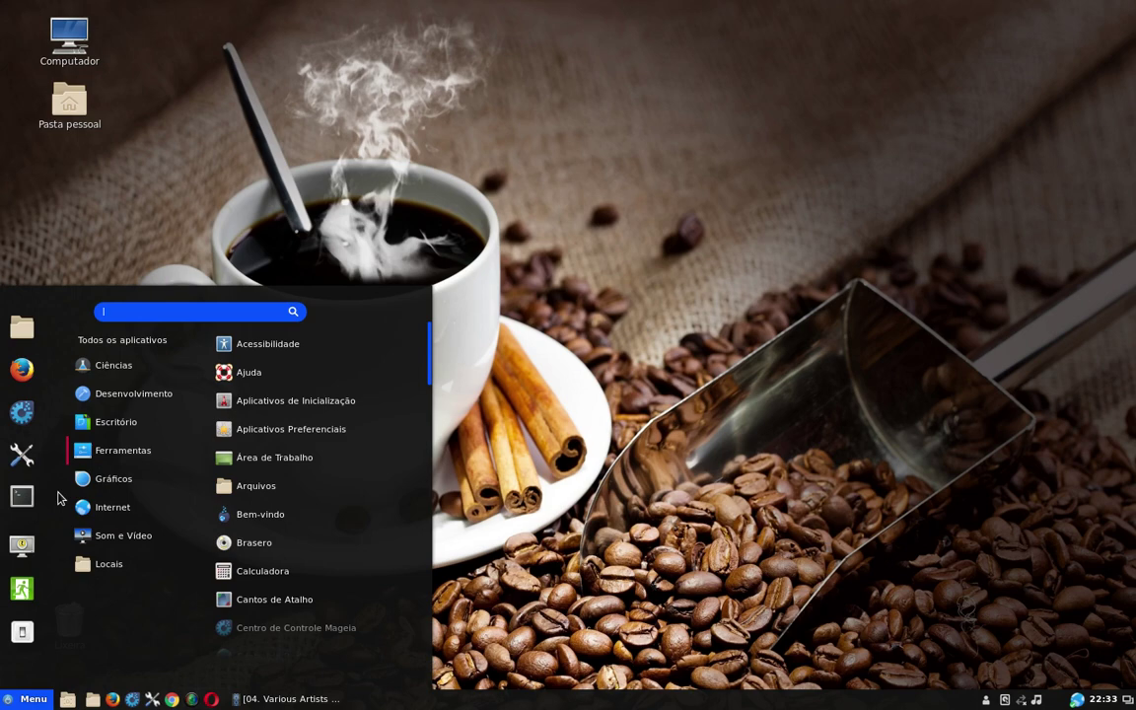
{"action": "left_click", "coordinate": [560, 397]}
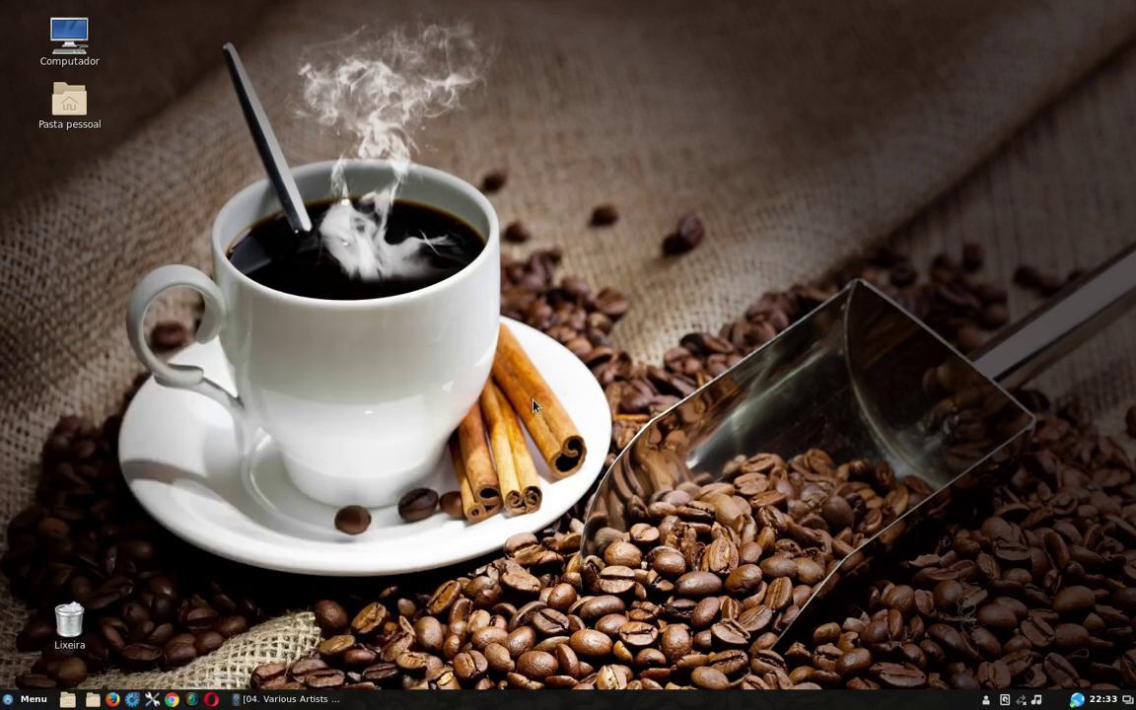
{"action": "left_click", "coordinate": [19, 700]}
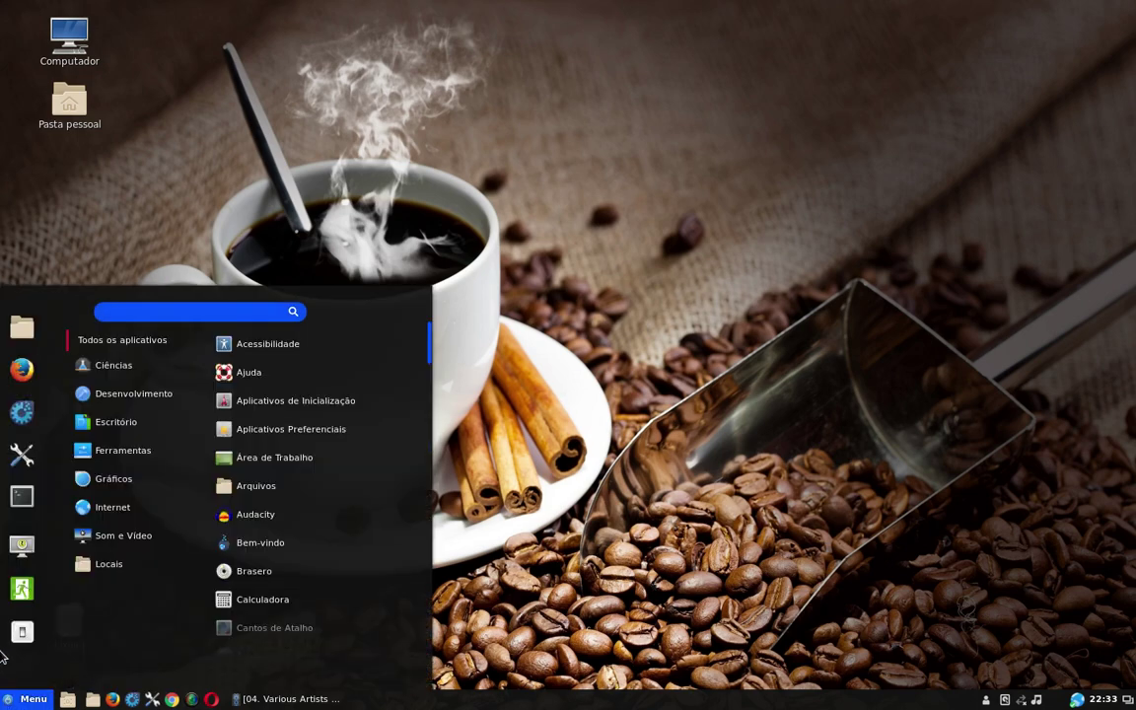
{"action": "left_click", "coordinate": [480, 304]}
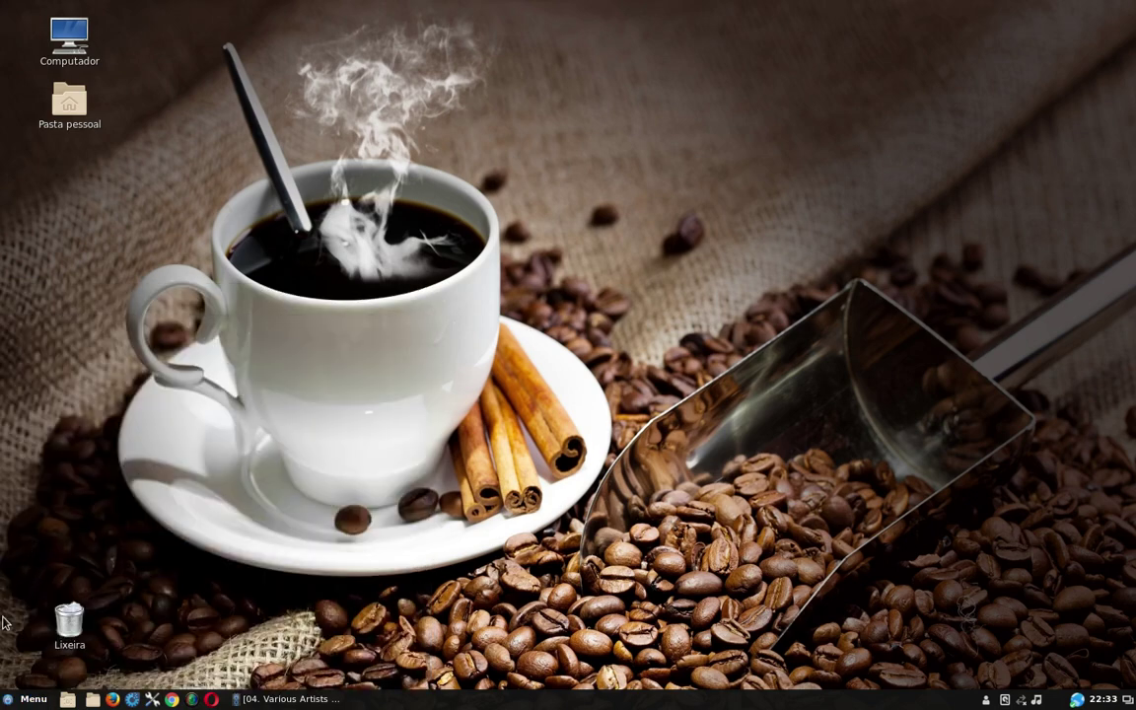
{"action": "key", "text": "super"}
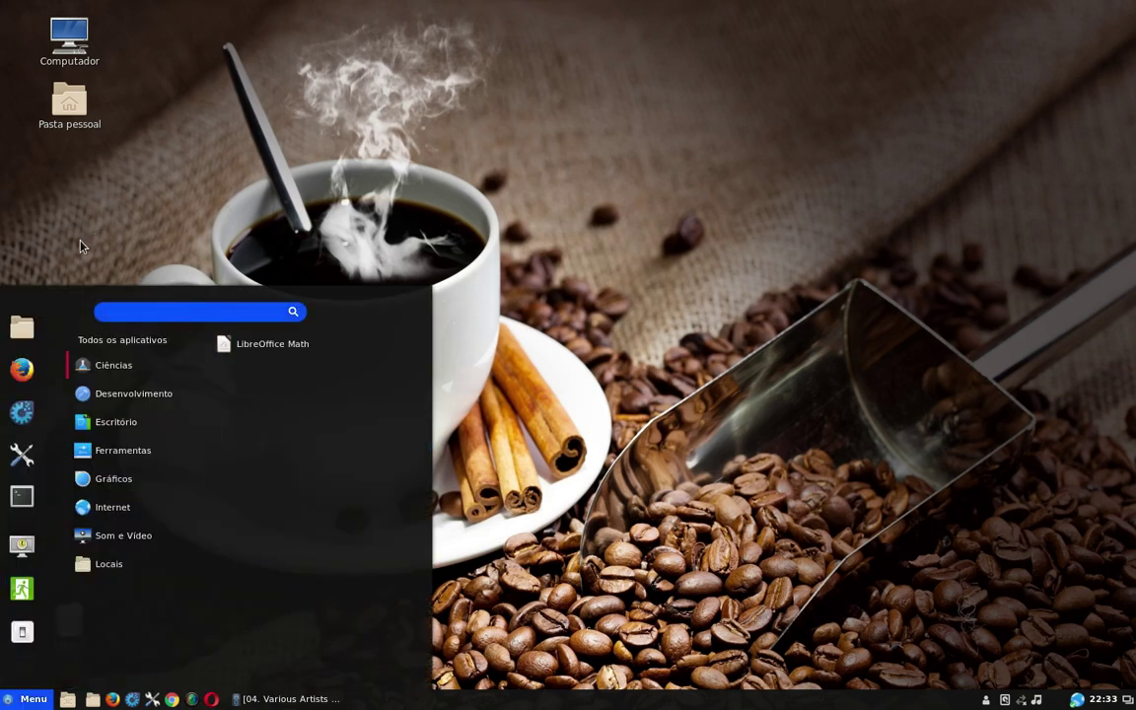
{"action": "left_click", "coordinate": [631, 301]}
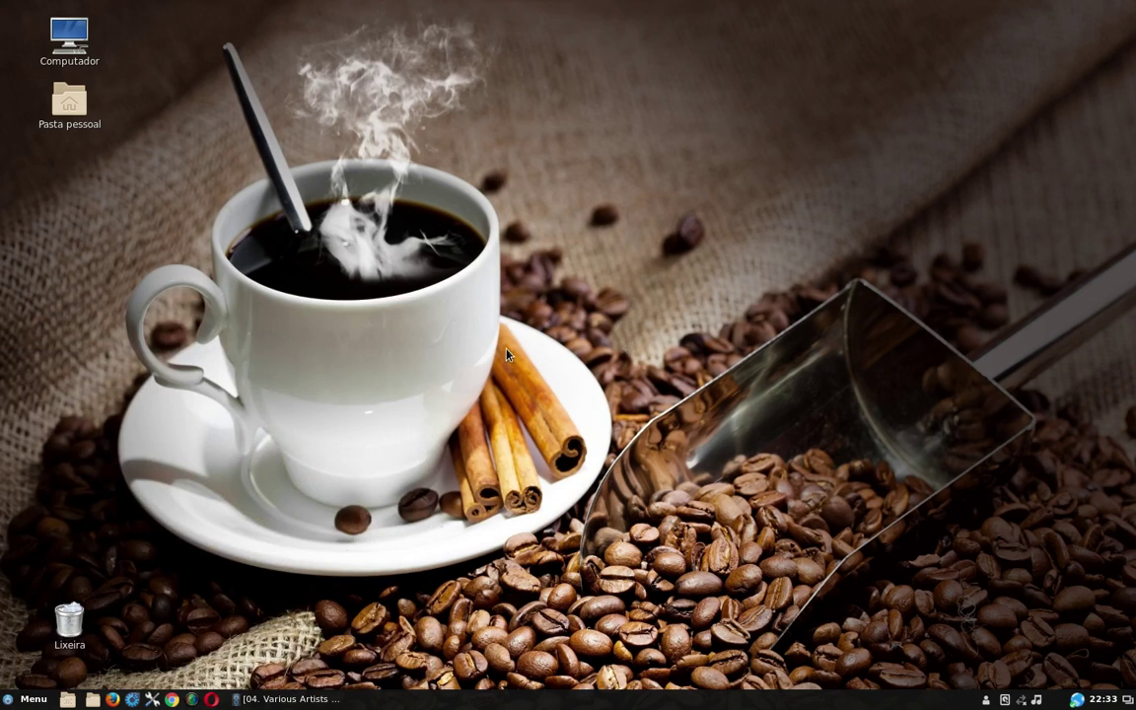
{"action": "left_click", "coordinate": [33, 700]}
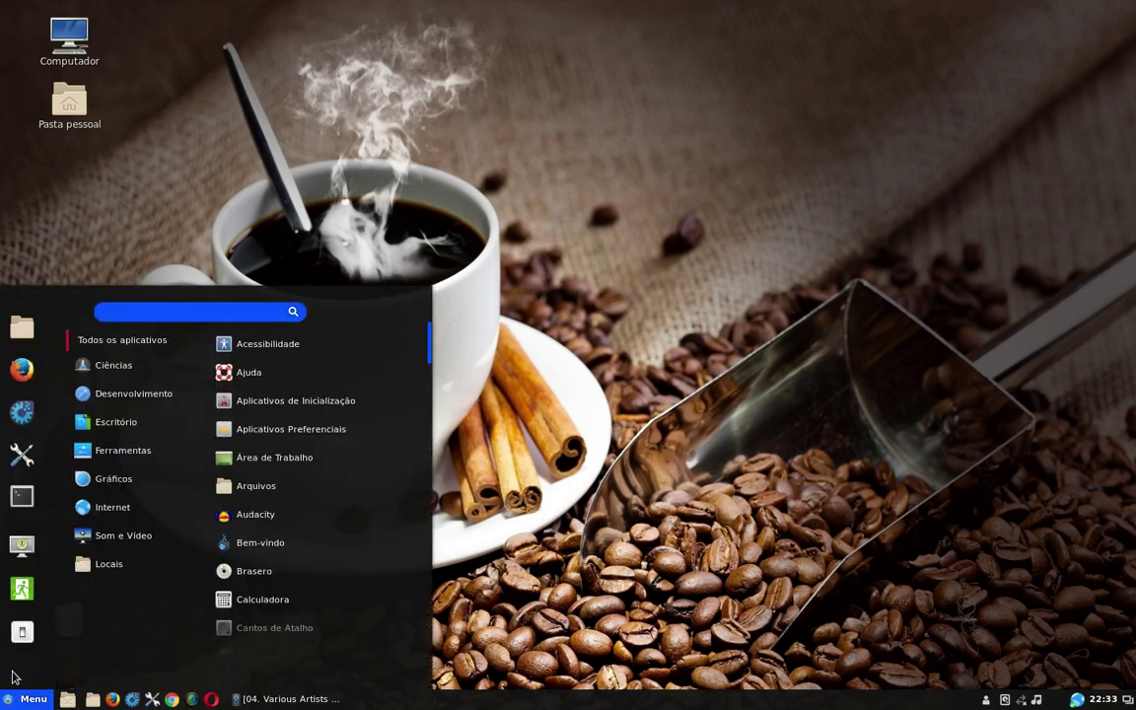
{"action": "left_click", "coordinate": [25, 702]}
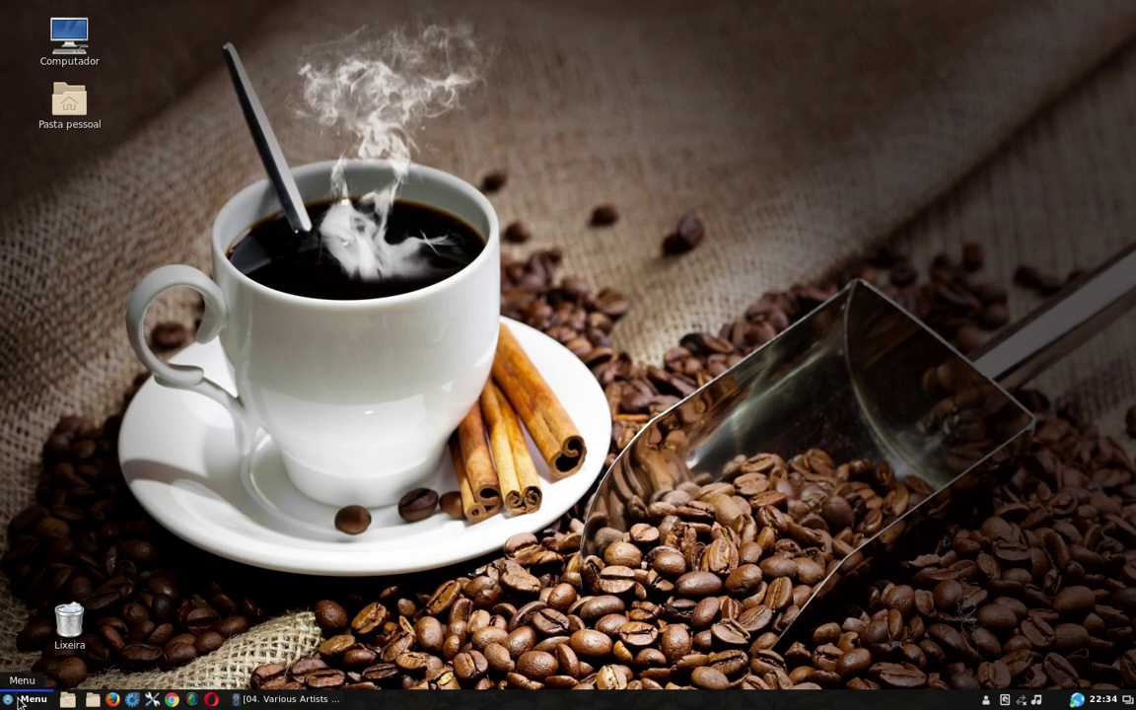
{"action": "left_click", "coordinate": [23, 700]}
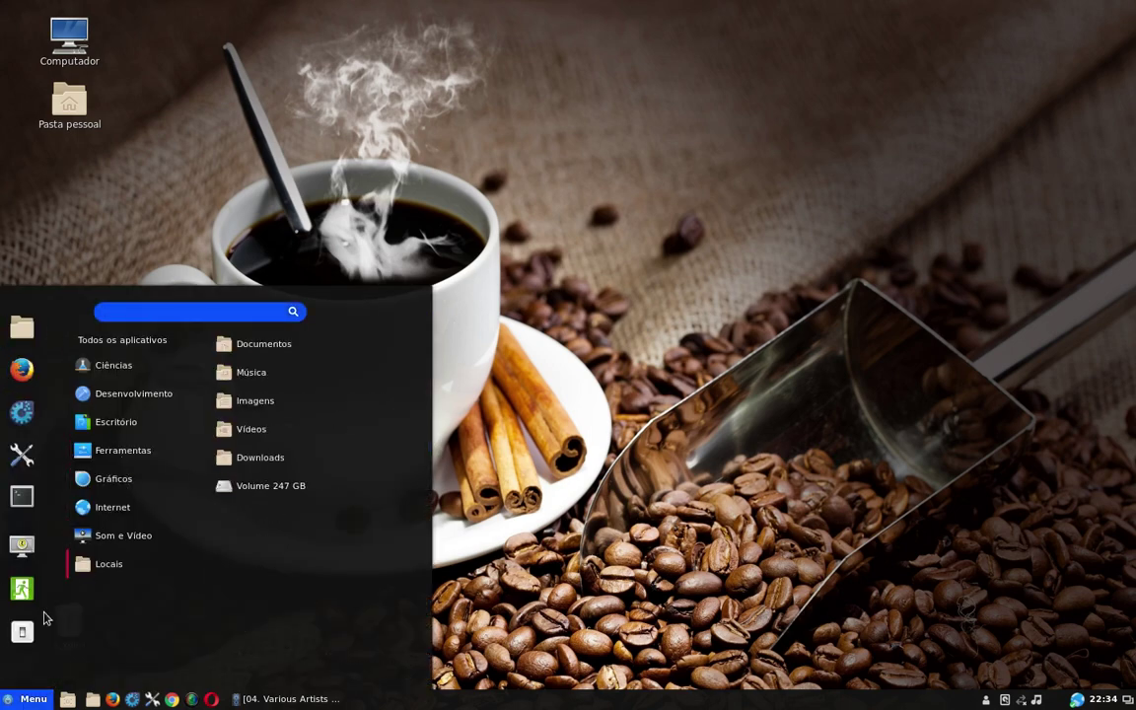
{"action": "left_click", "coordinate": [744, 352]}
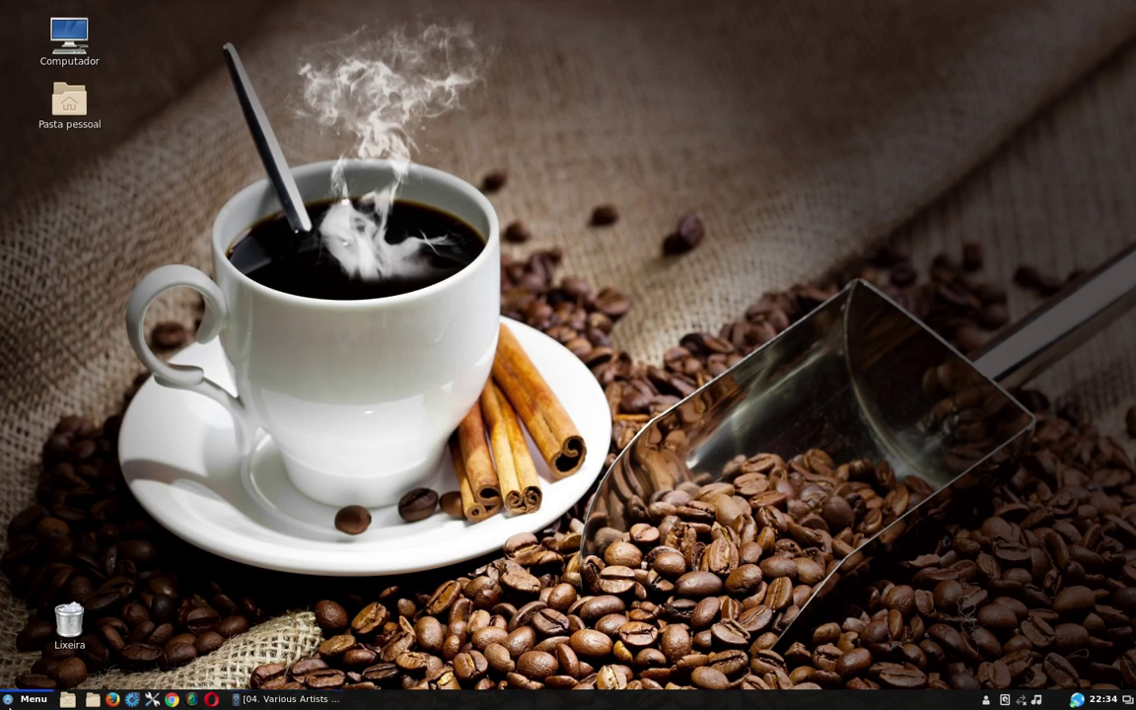
View the programs in the application menu's Escritório category and close the menu.
{"action": "left_click", "coordinate": [27, 698]}
{"action": "left_click", "coordinate": [115, 421]}
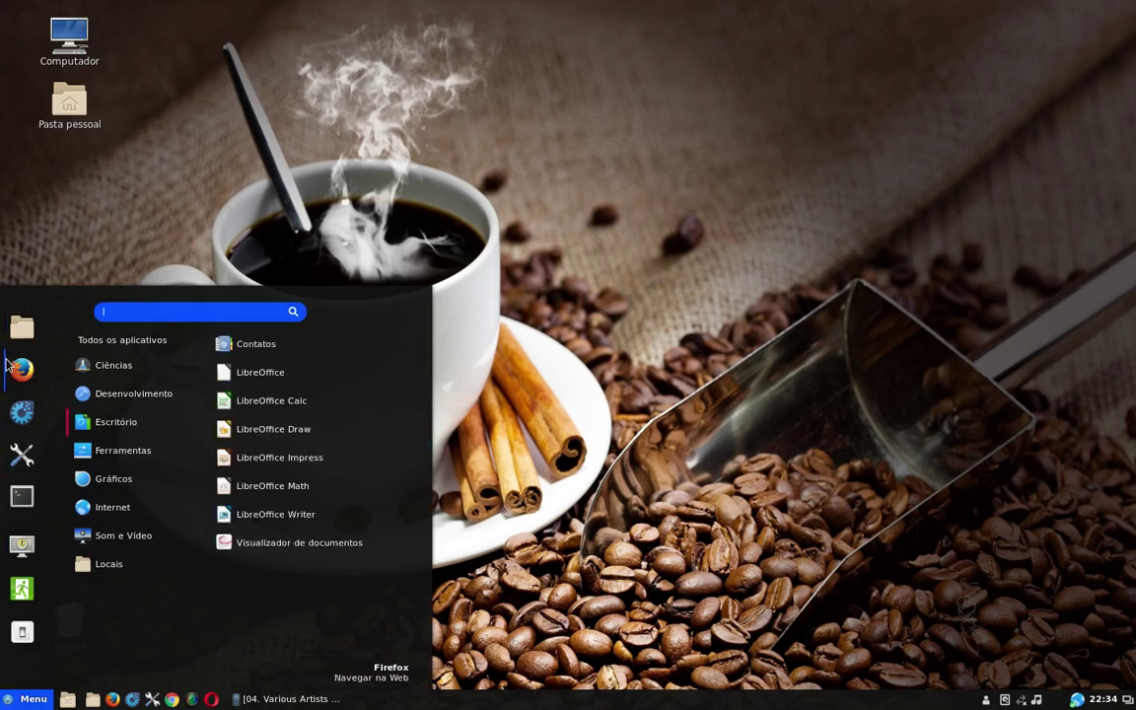
{"action": "left_click", "coordinate": [636, 472]}
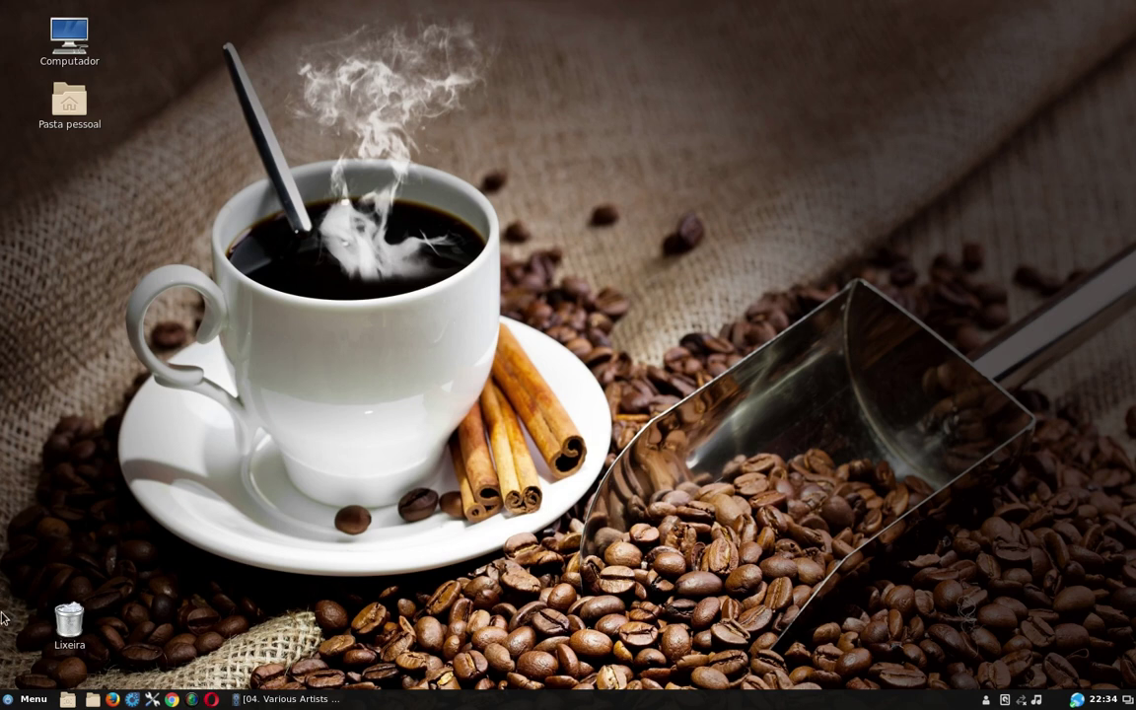
Launch the Bem-vindo welcome program from the application menu's Ferramentas category.
{"action": "left_click", "coordinate": [16, 704]}
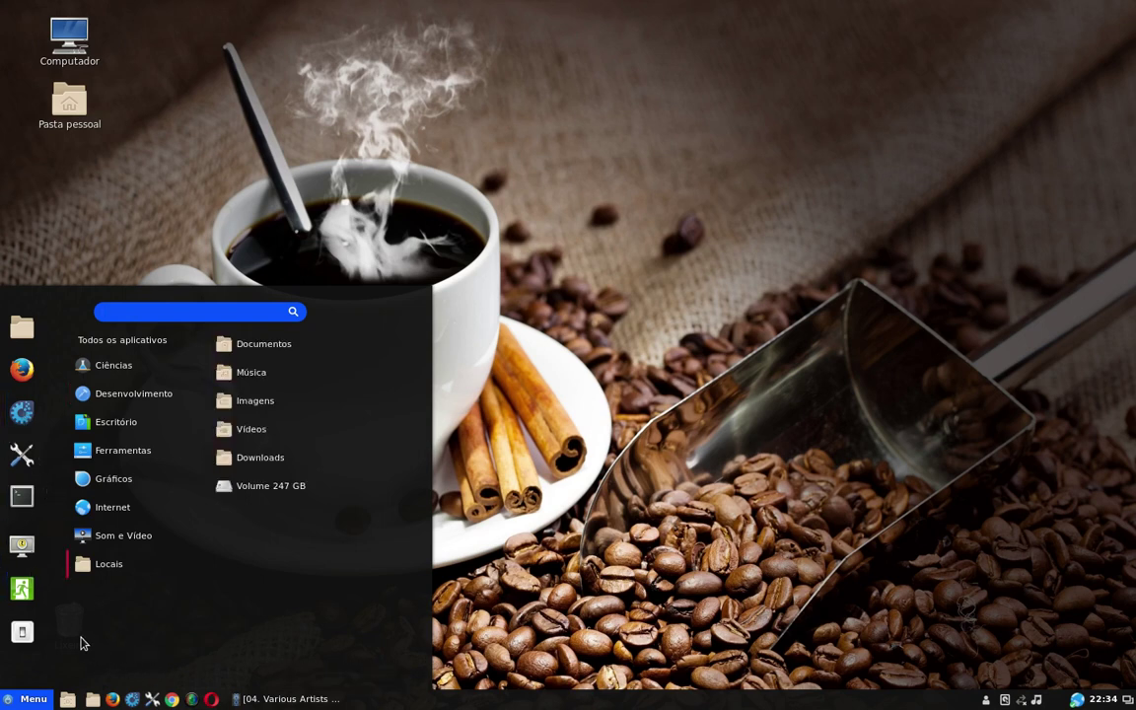
{"action": "mouse_move", "coordinate": [99, 449]}
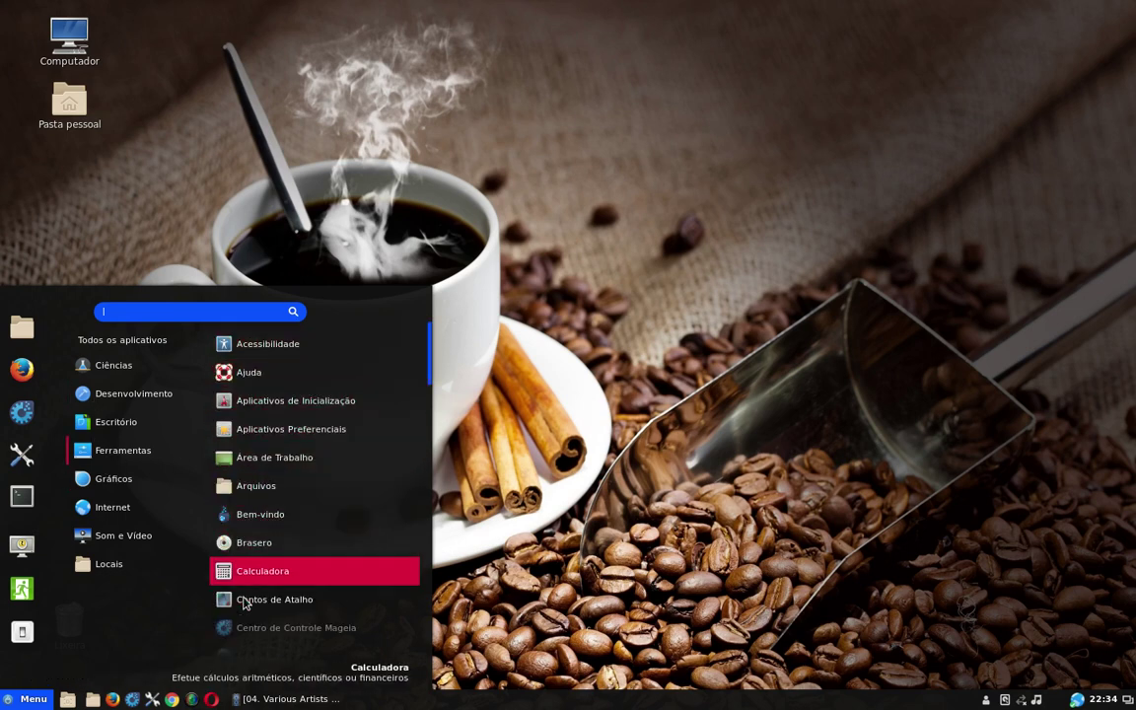
{"action": "scroll", "coordinate": [271, 414], "scroll_direction": "down", "scroll_amount": 2}
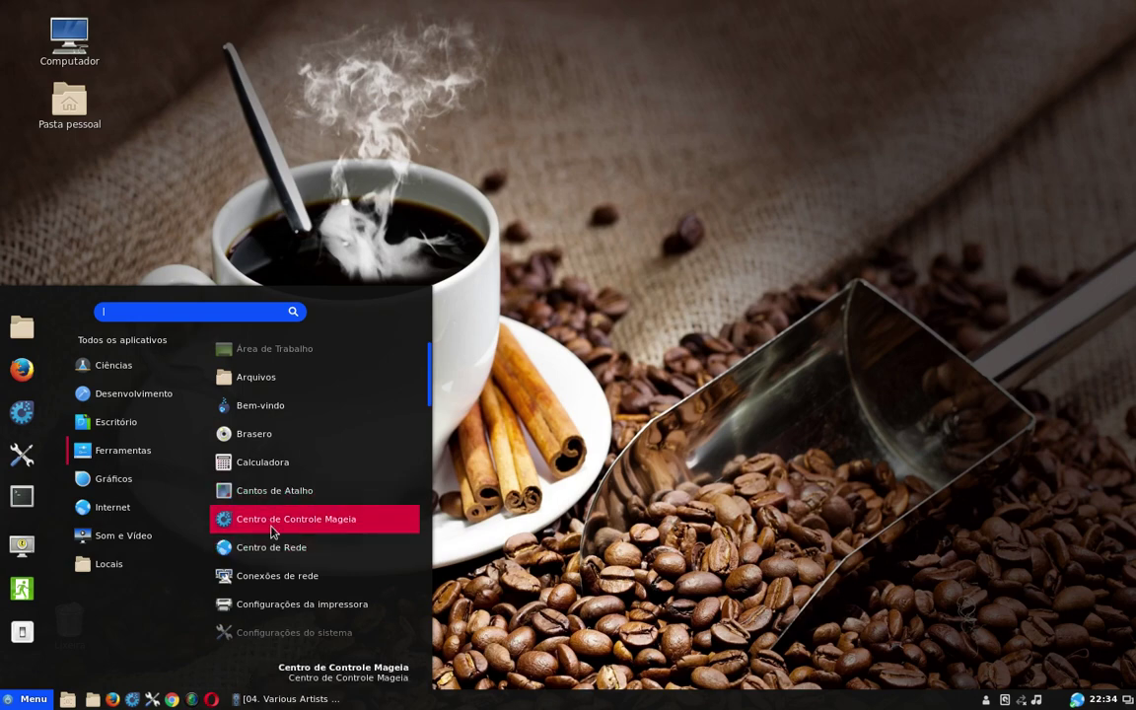
{"action": "left_click", "coordinate": [242, 404]}
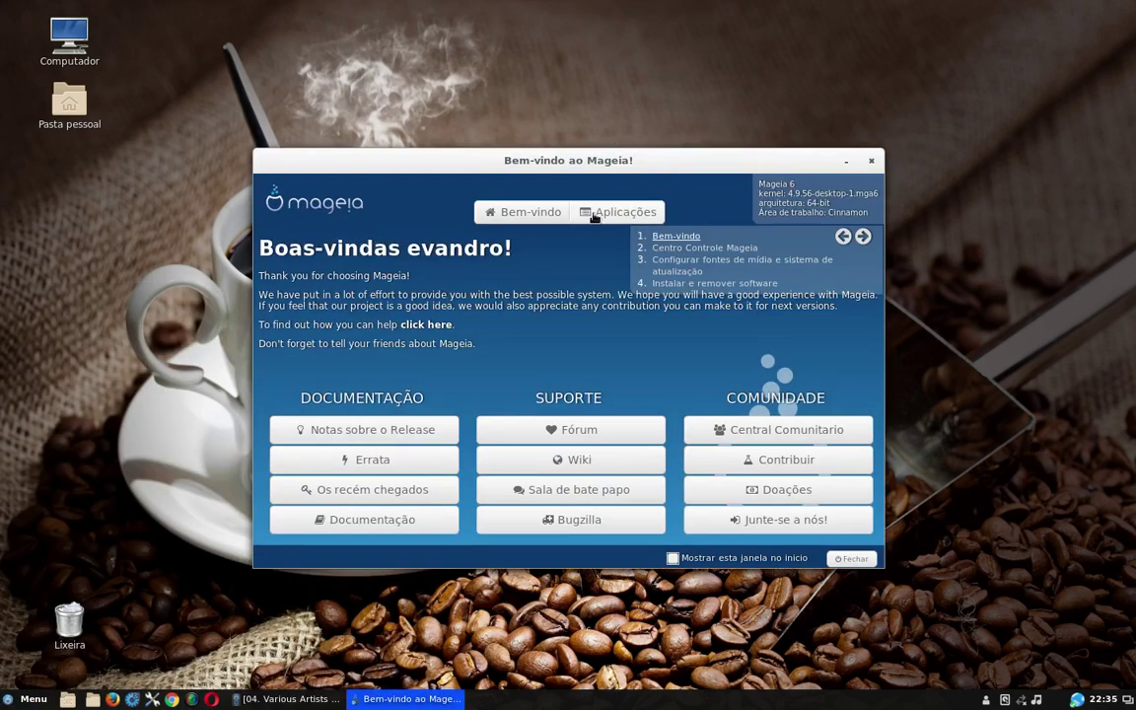
Try to install the Flash plugin from the welcome program's Aplicações page, entering the root password, and minimize the welcome window.
{"action": "left_click", "coordinate": [624, 213]}
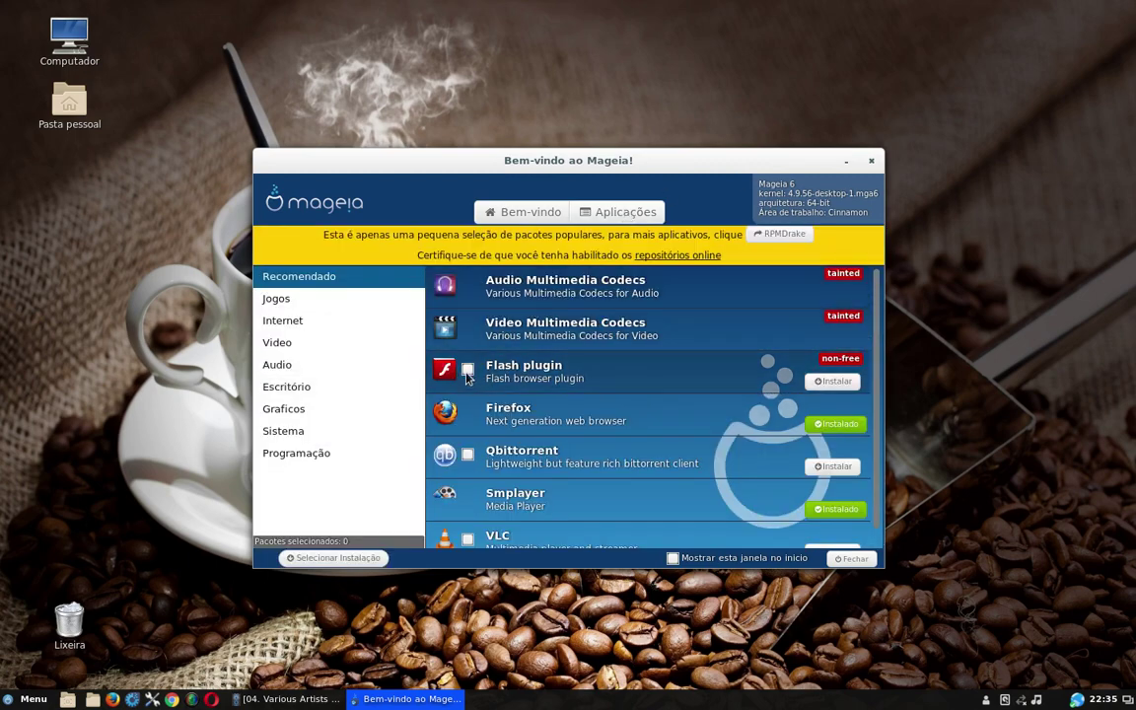
{"action": "left_click", "coordinate": [833, 382]}
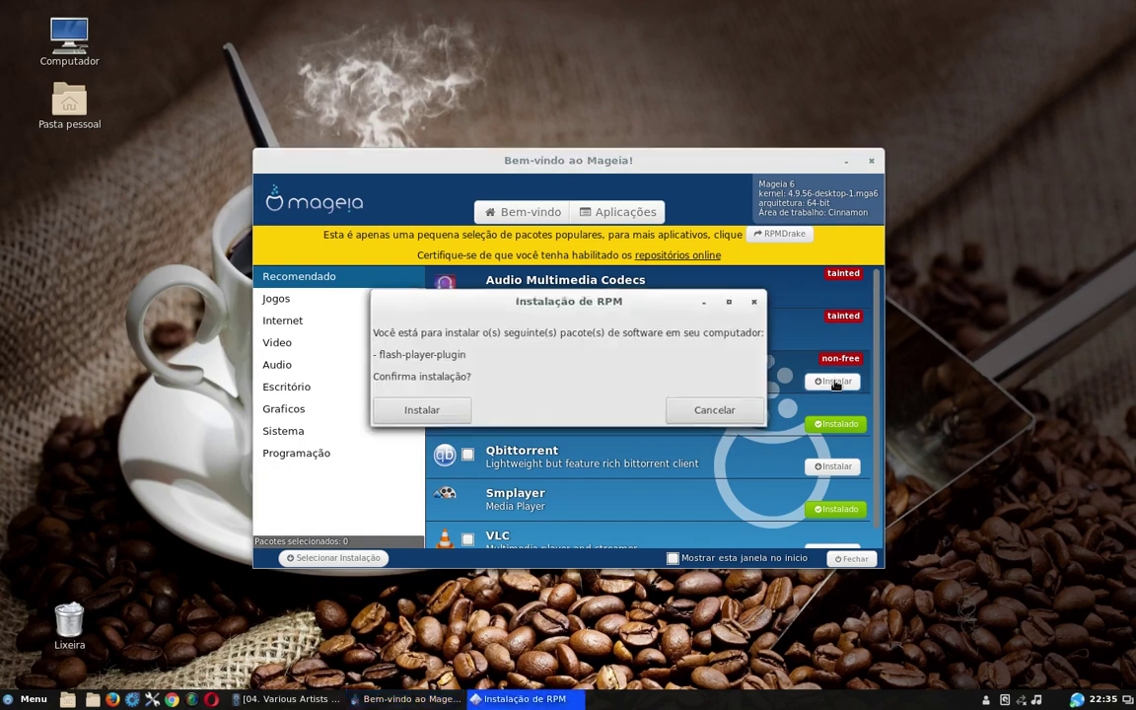
{"action": "left_click", "coordinate": [404, 408]}
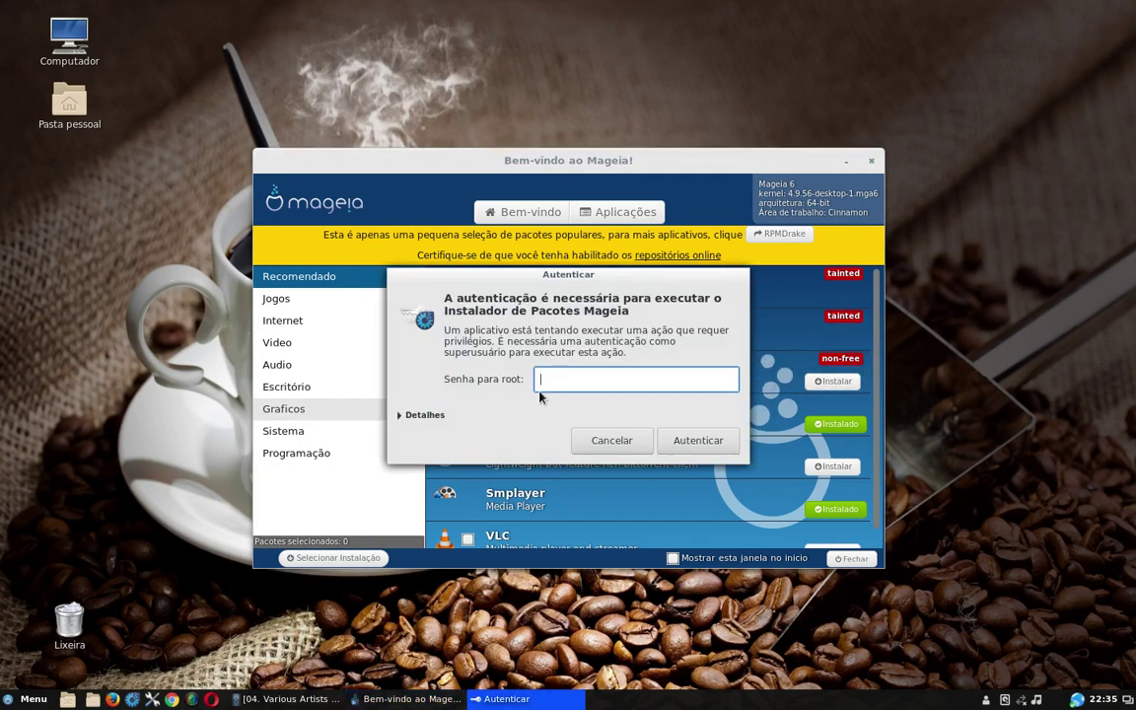
{"action": "type", "text": "***"}
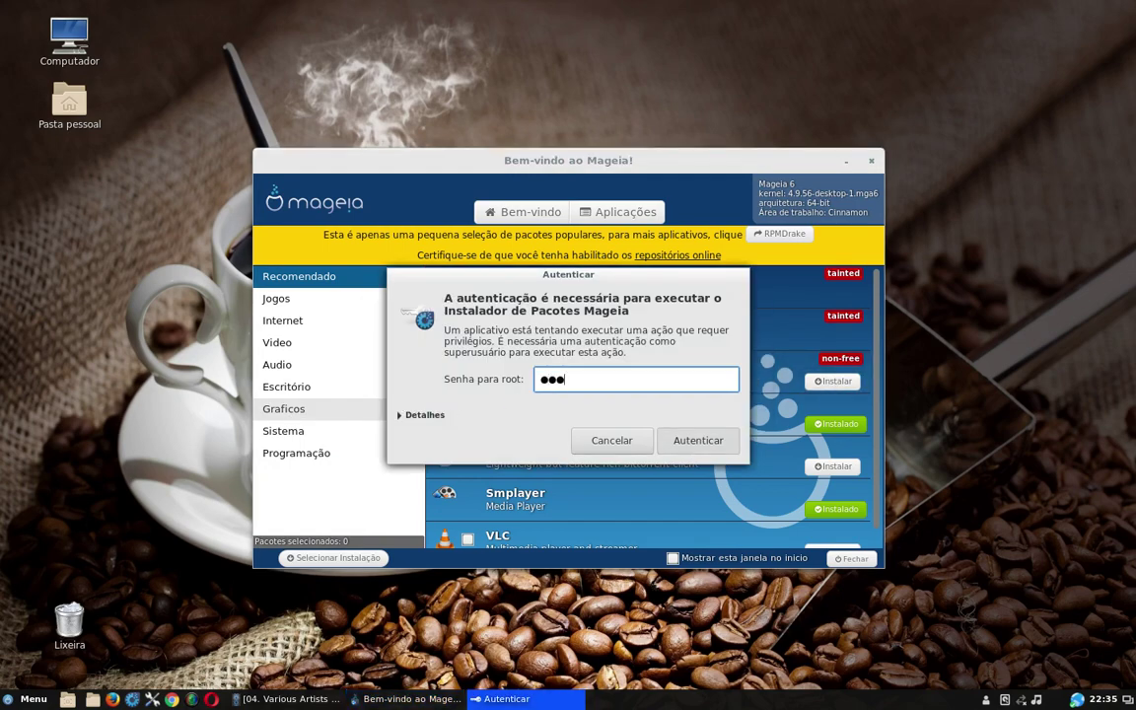
{"action": "key", "text": "Return"}
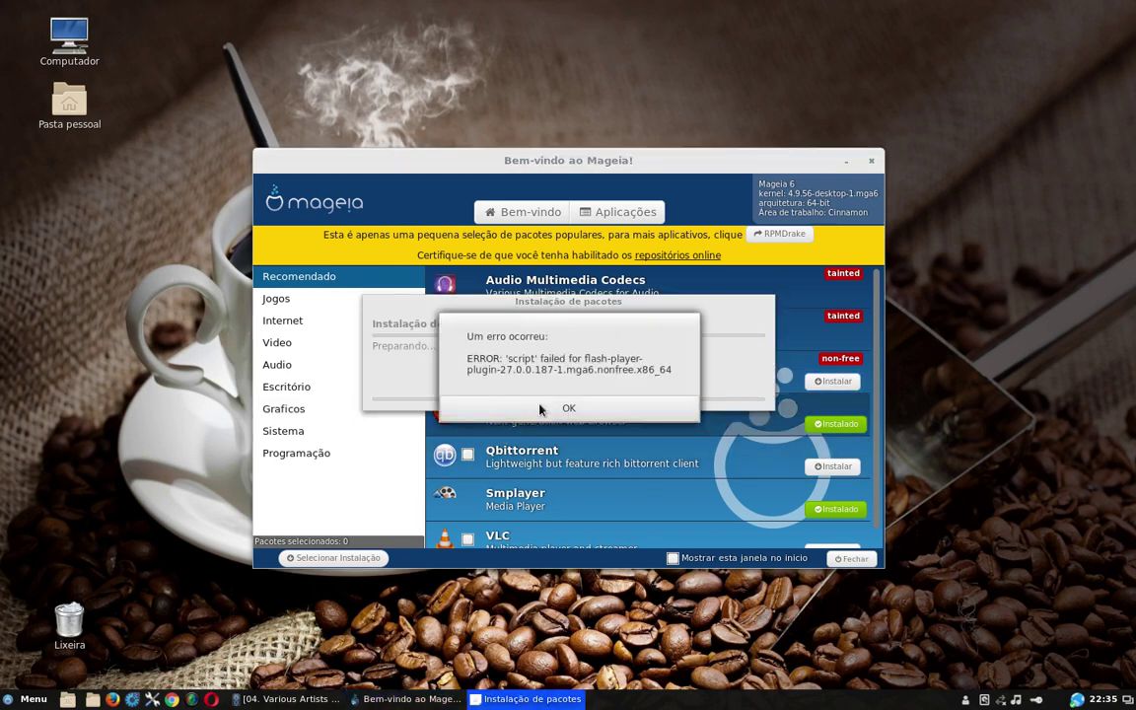
{"action": "left_click", "coordinate": [566, 406]}
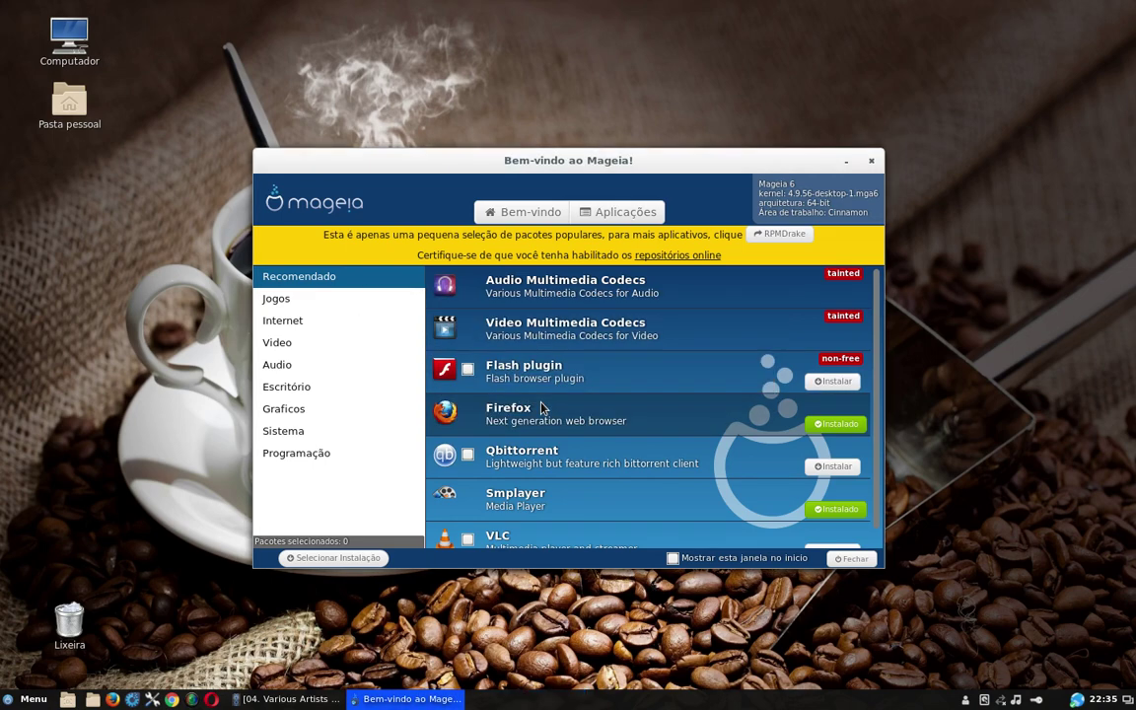
{"action": "left_click", "coordinate": [845, 163]}
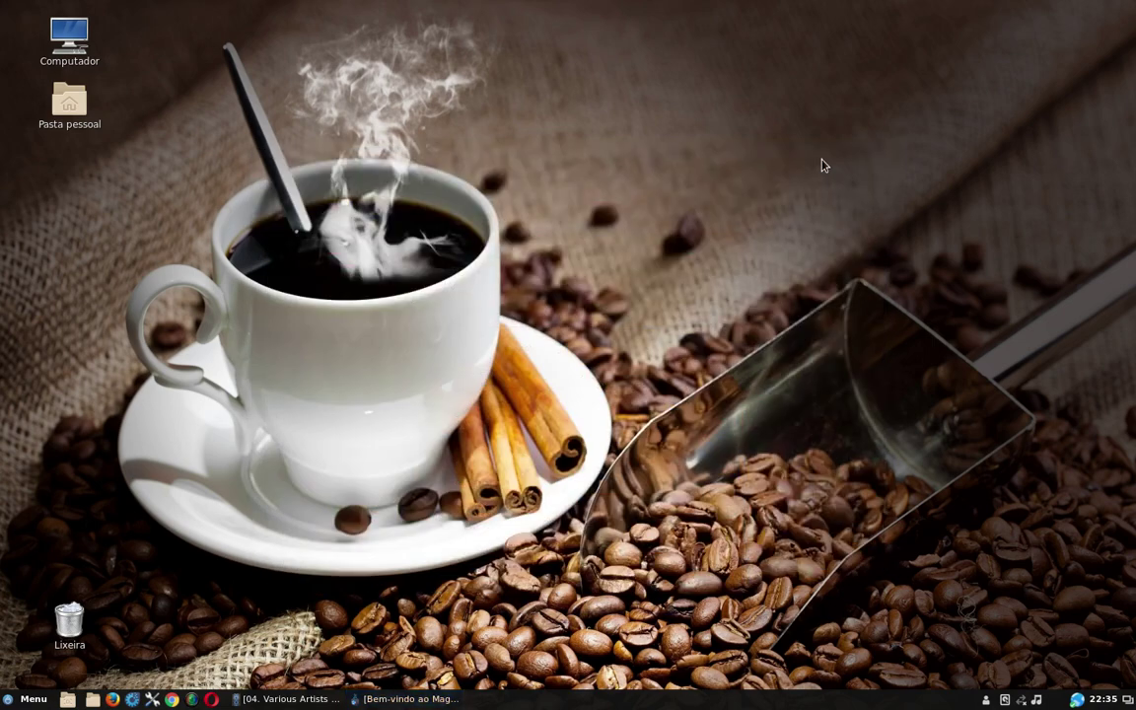
Open the home folder's Downloads and move the duplicate package "flash-player-npapi-28.0.0.126-release.x86_64 (1).rpm" to the trash.
{"action": "double_click", "coordinate": [65, 102]}
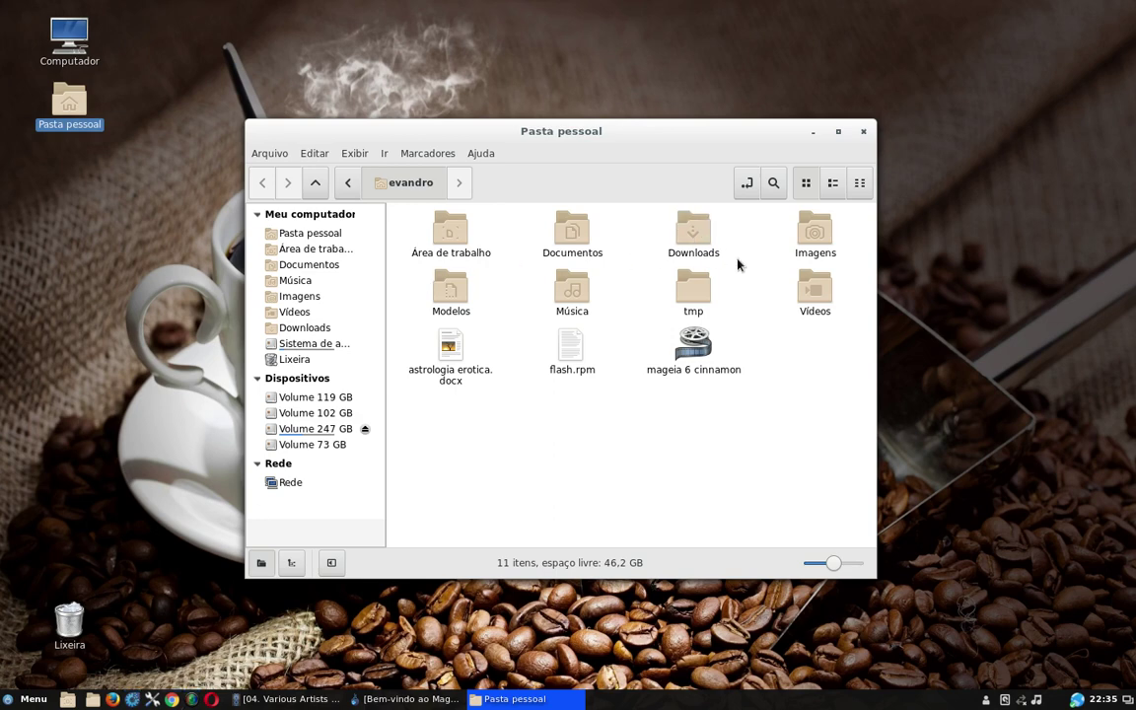
{"action": "left_click", "coordinate": [690, 234]}
{"action": "double_click", "coordinate": [687, 237]}
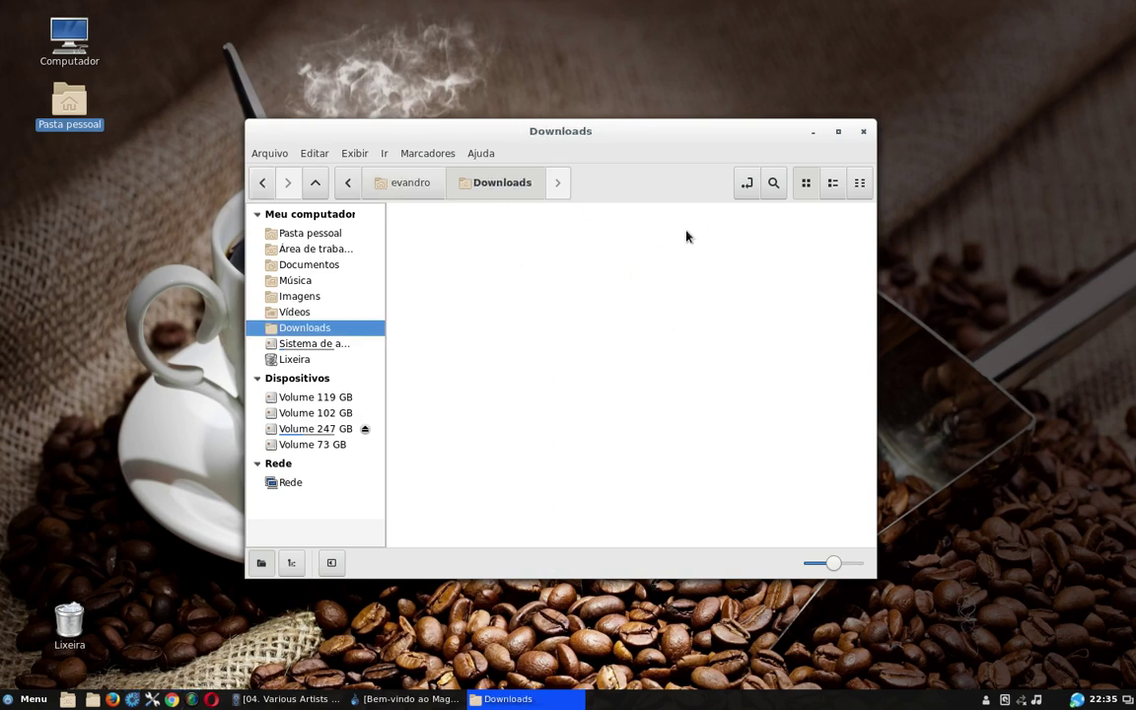
{"action": "left_click", "coordinate": [449, 236]}
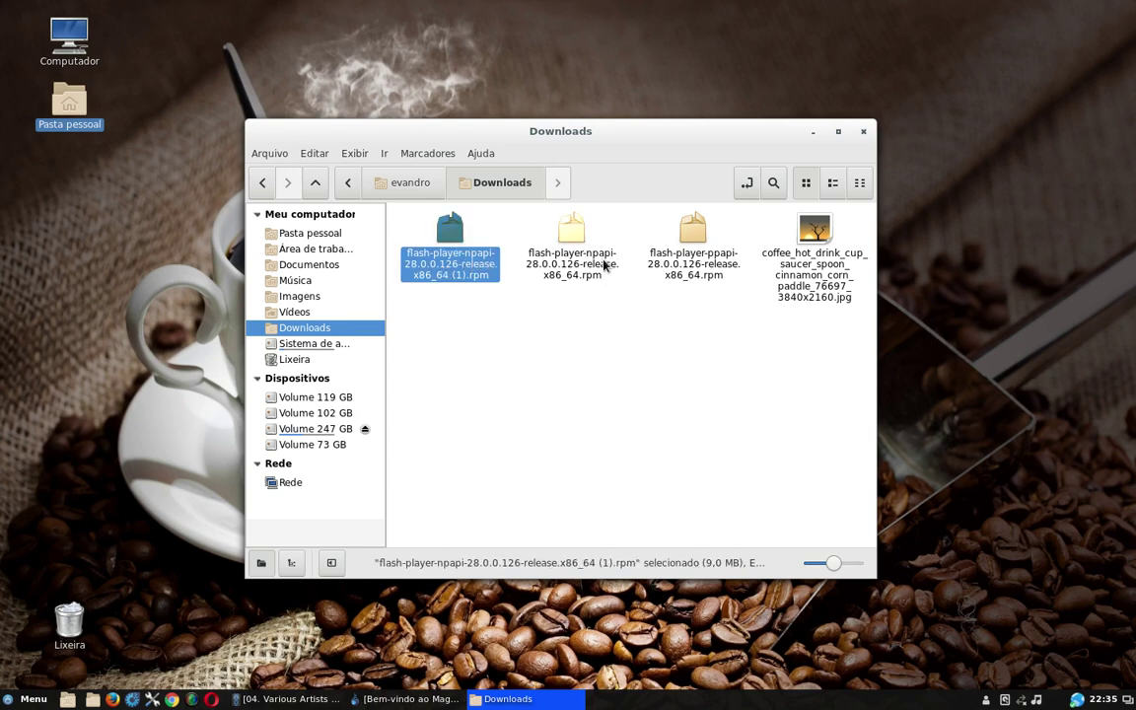
{"action": "left_click", "coordinate": [694, 259]}
{"action": "left_click", "coordinate": [572, 261]}
{"action": "left_click", "coordinate": [445, 262]}
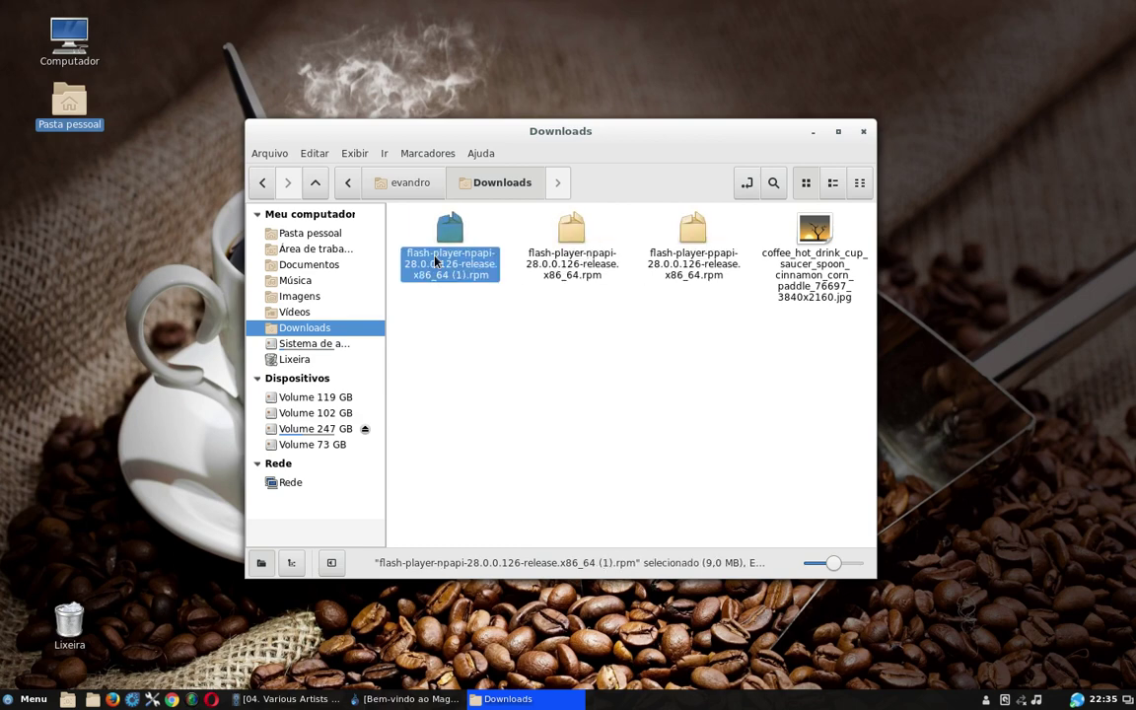
{"action": "right_click", "coordinate": [440, 261]}
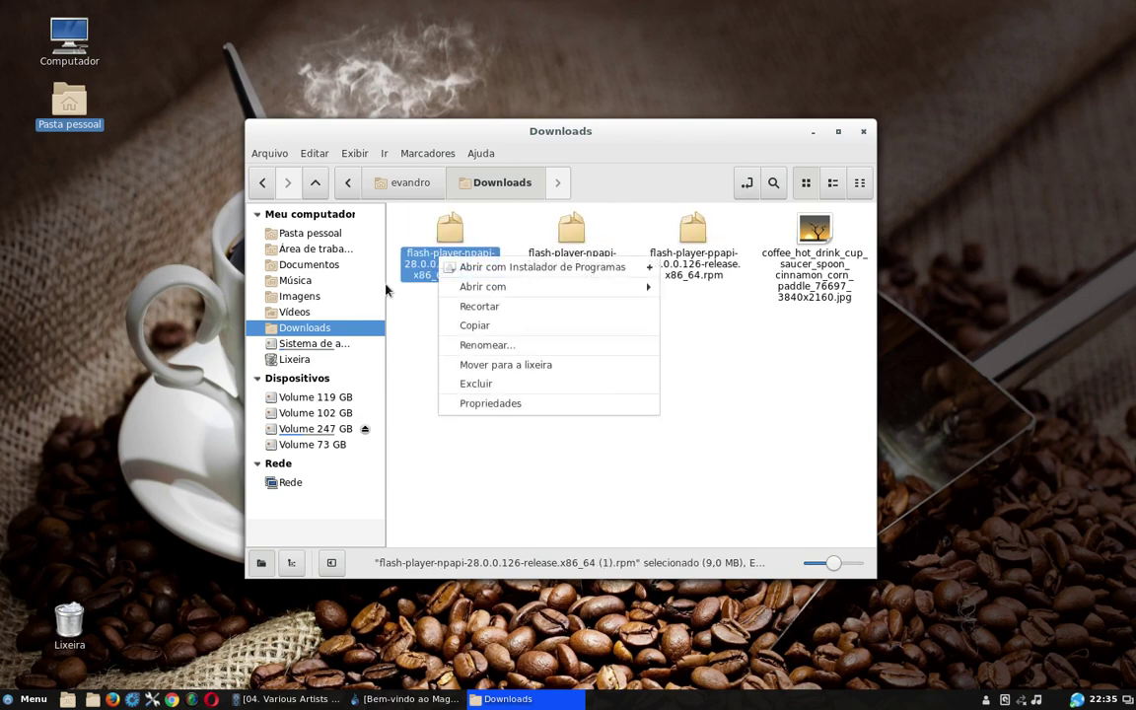
{"action": "left_click", "coordinate": [483, 366]}
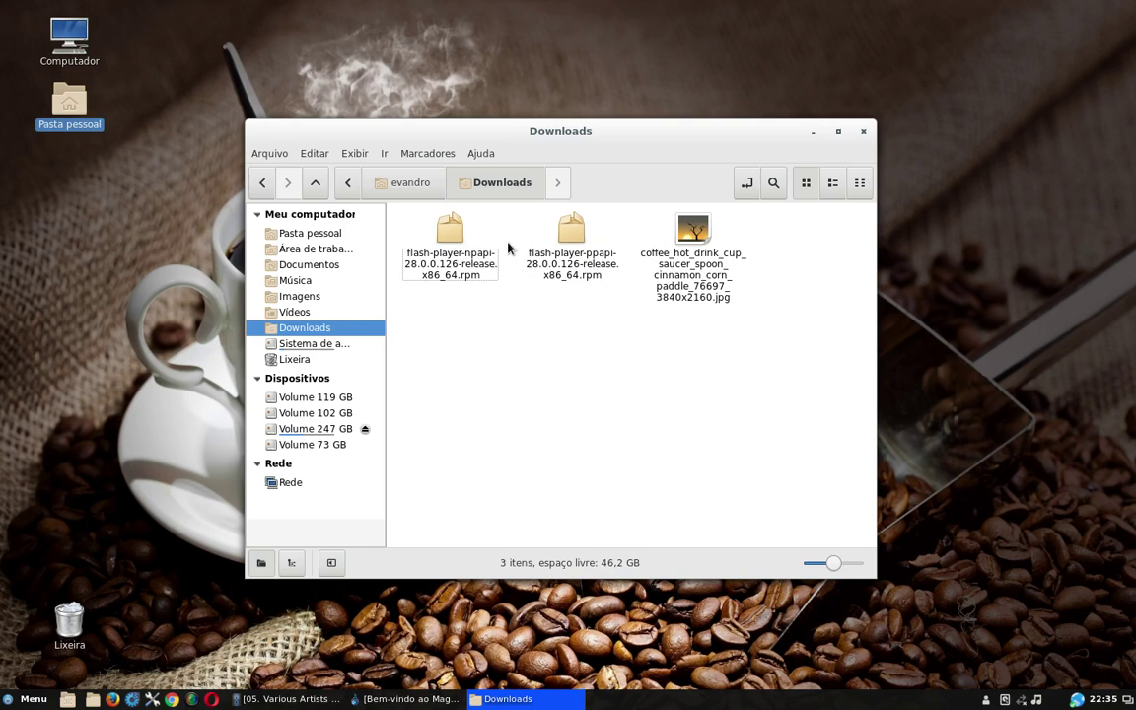
Install flash-player-ppapi-28.0.0.126-release.x86_64.rpm from Downloads, authenticating with the root password, and close the file manager.
{"action": "left_click", "coordinate": [446, 232]}
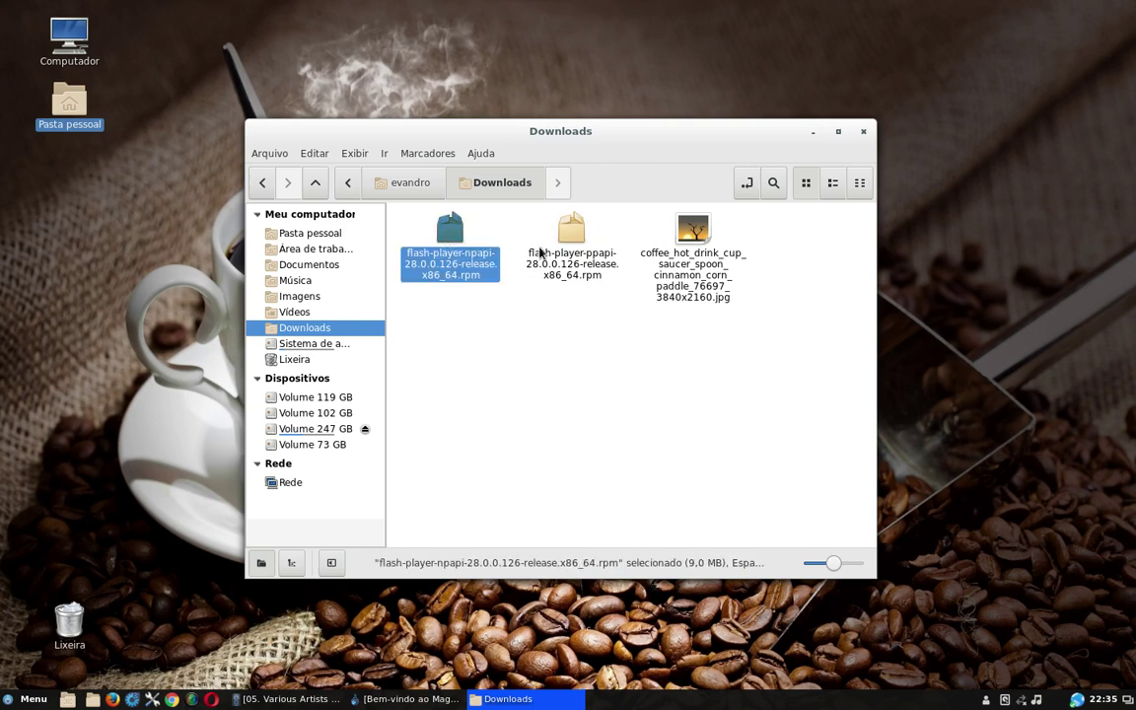
{"action": "left_click_drag", "start_coordinate": [447, 247], "coordinate": [574, 249]}
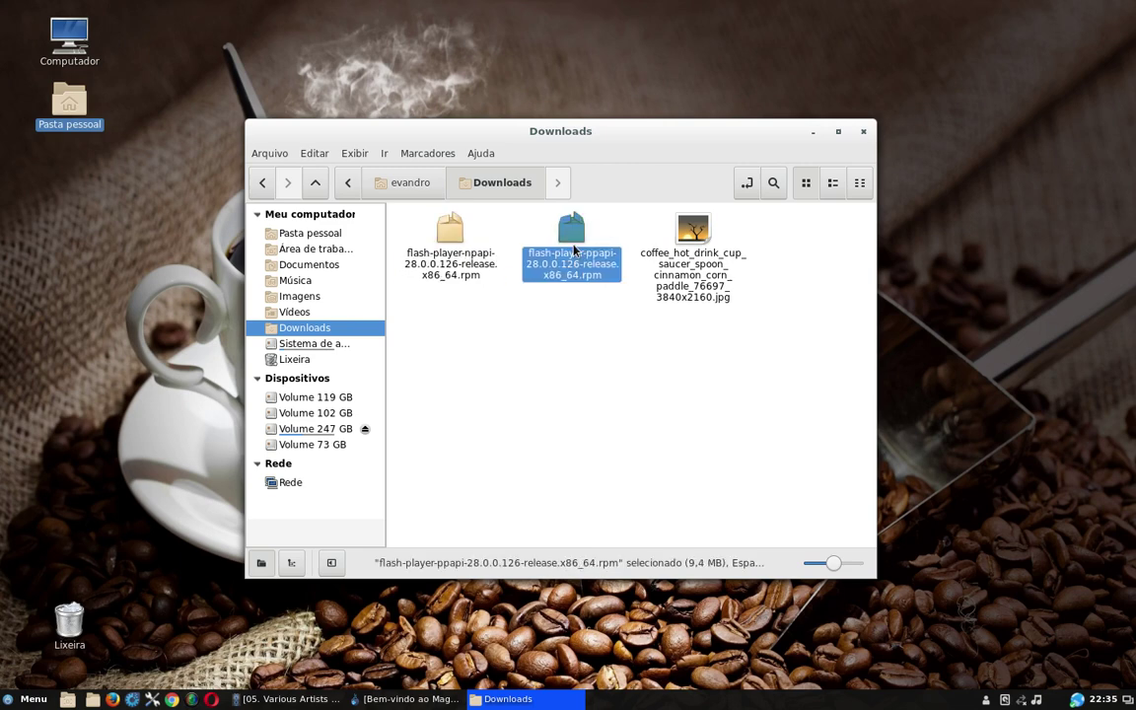
{"action": "double_click", "coordinate": [574, 250]}
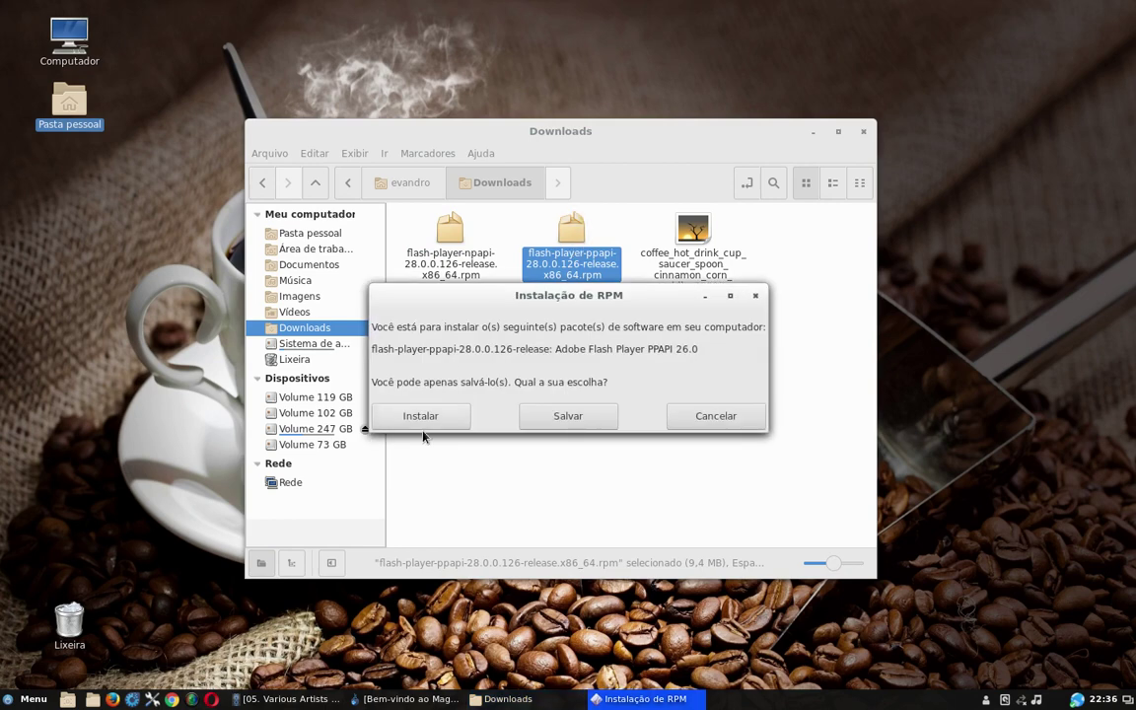
{"action": "left_click", "coordinate": [419, 416]}
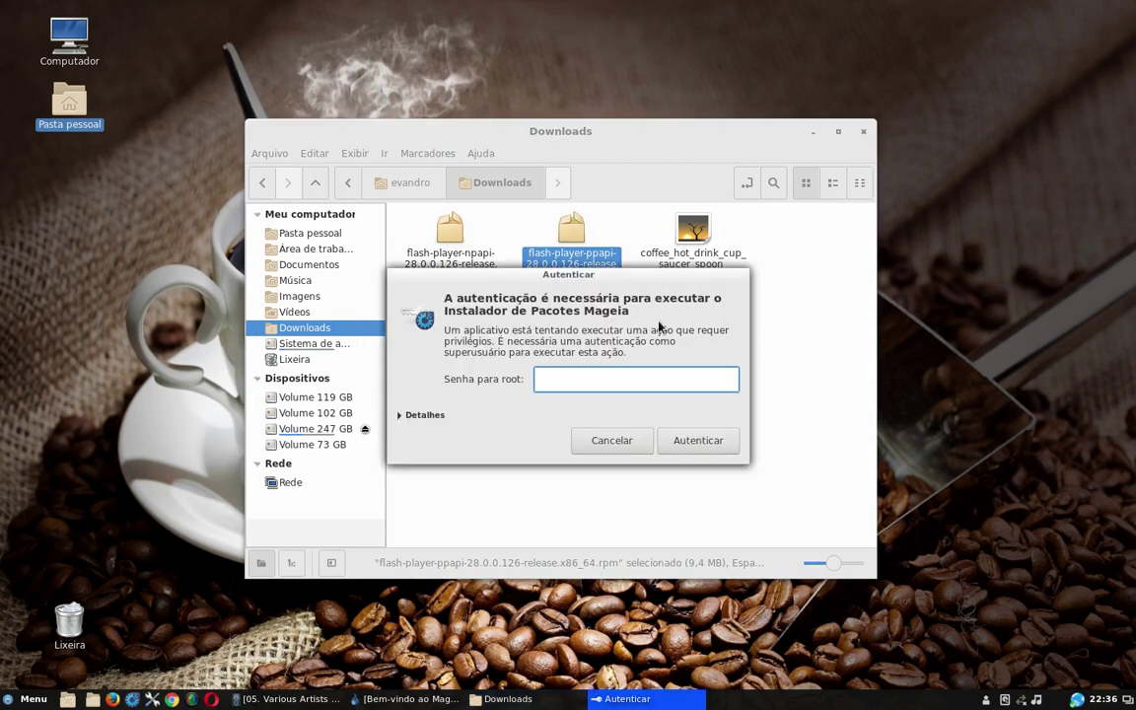
{"action": "type", "text": "•••"}
{"action": "key", "text": "Return"}
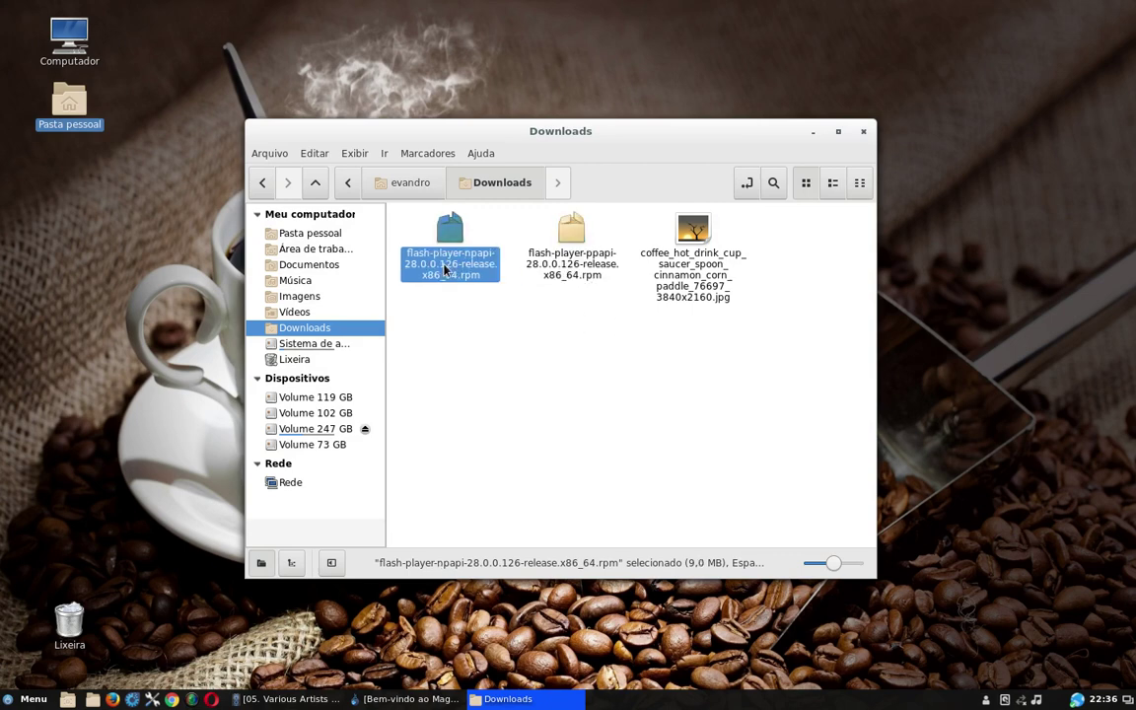
{"action": "left_click", "coordinate": [864, 131]}
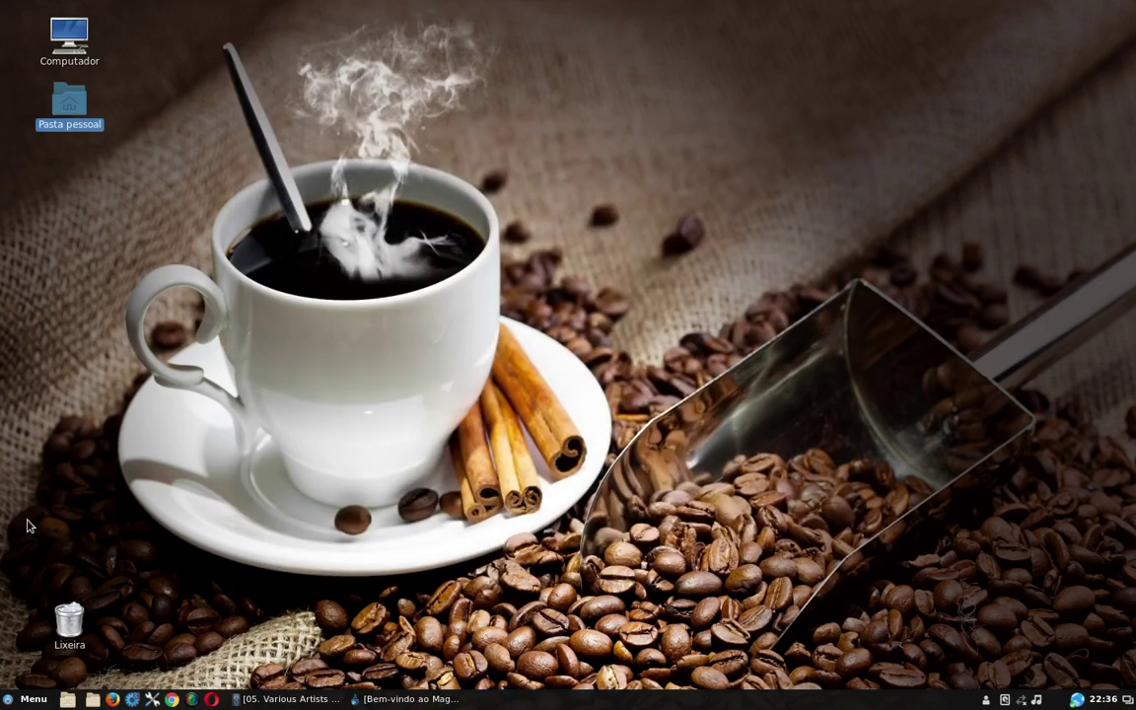
Launch Firefox, replace the Mageia start page with a new tab, and open the extensions manager there.
{"action": "left_click", "coordinate": [110, 699]}
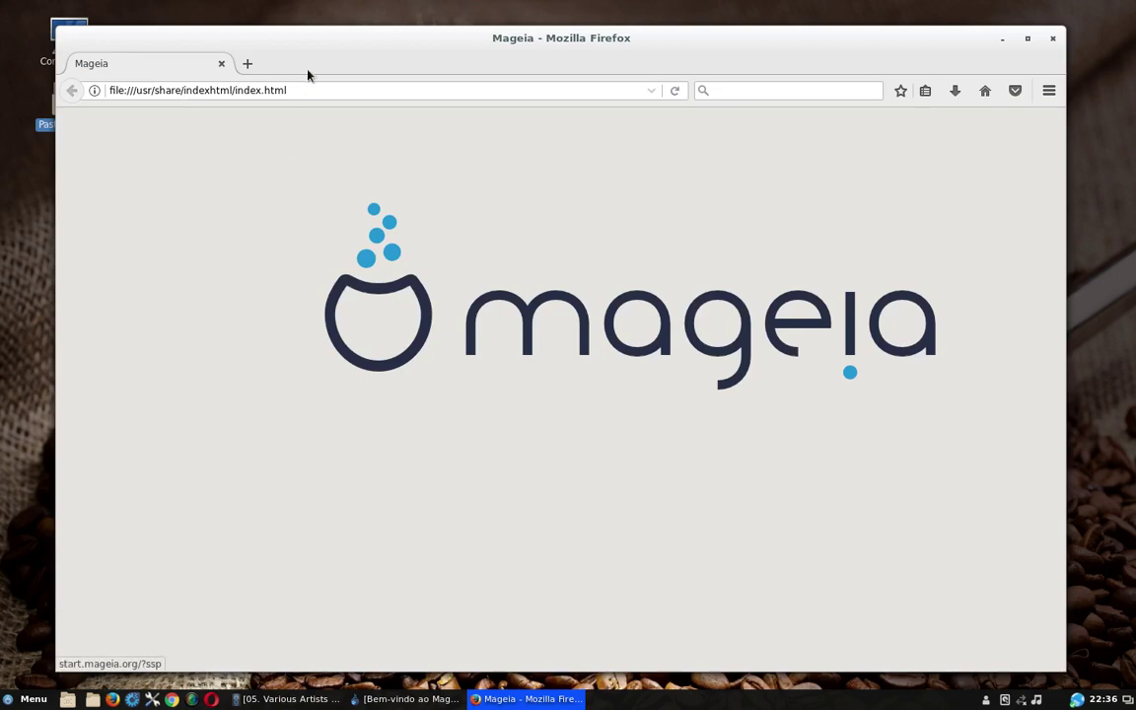
{"action": "left_click", "coordinate": [247, 63]}
{"action": "left_click", "coordinate": [220, 63]}
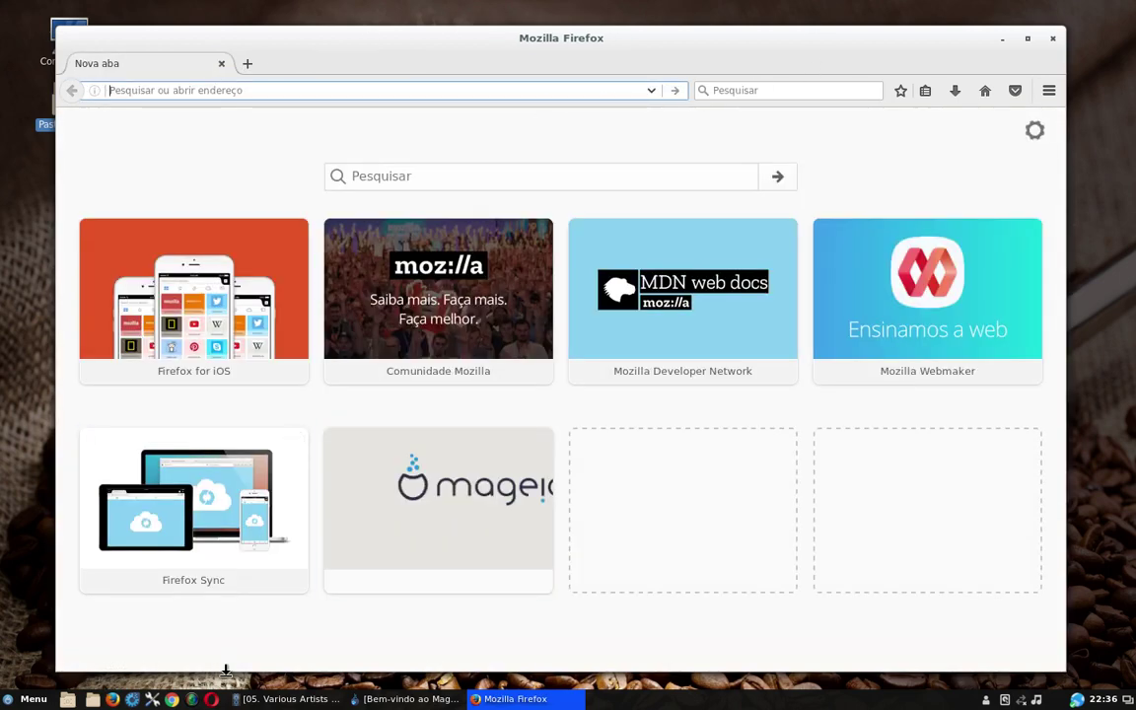
{"action": "left_click", "coordinate": [1050, 92]}
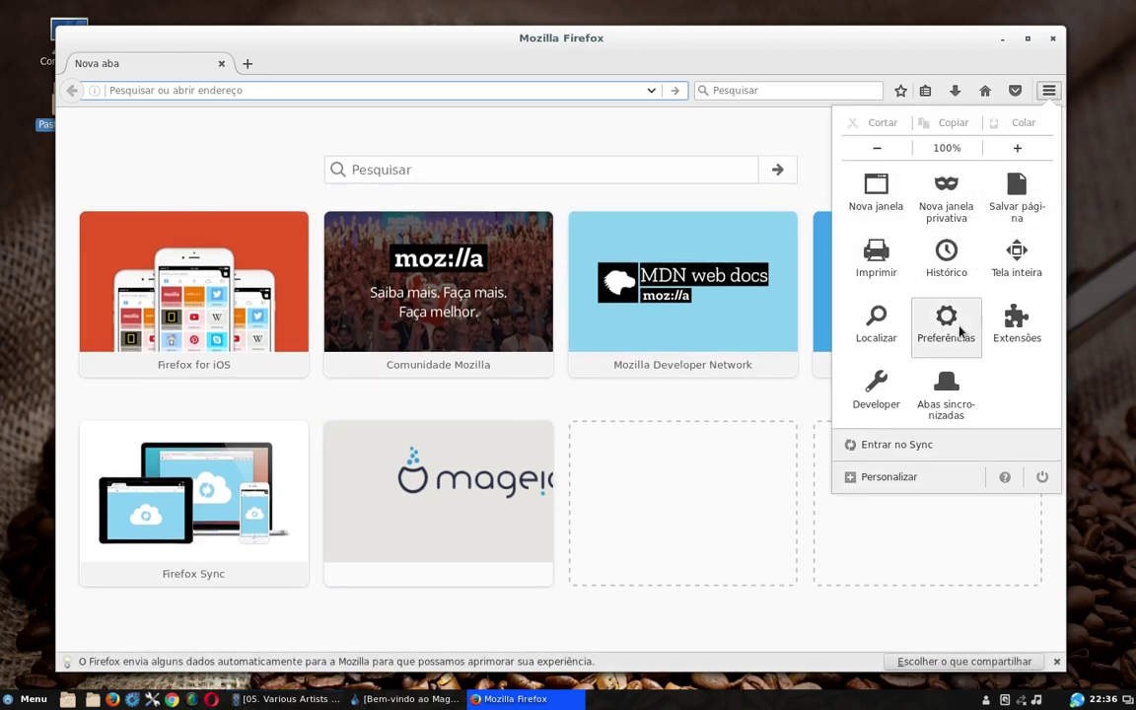
{"action": "left_click", "coordinate": [1017, 321]}
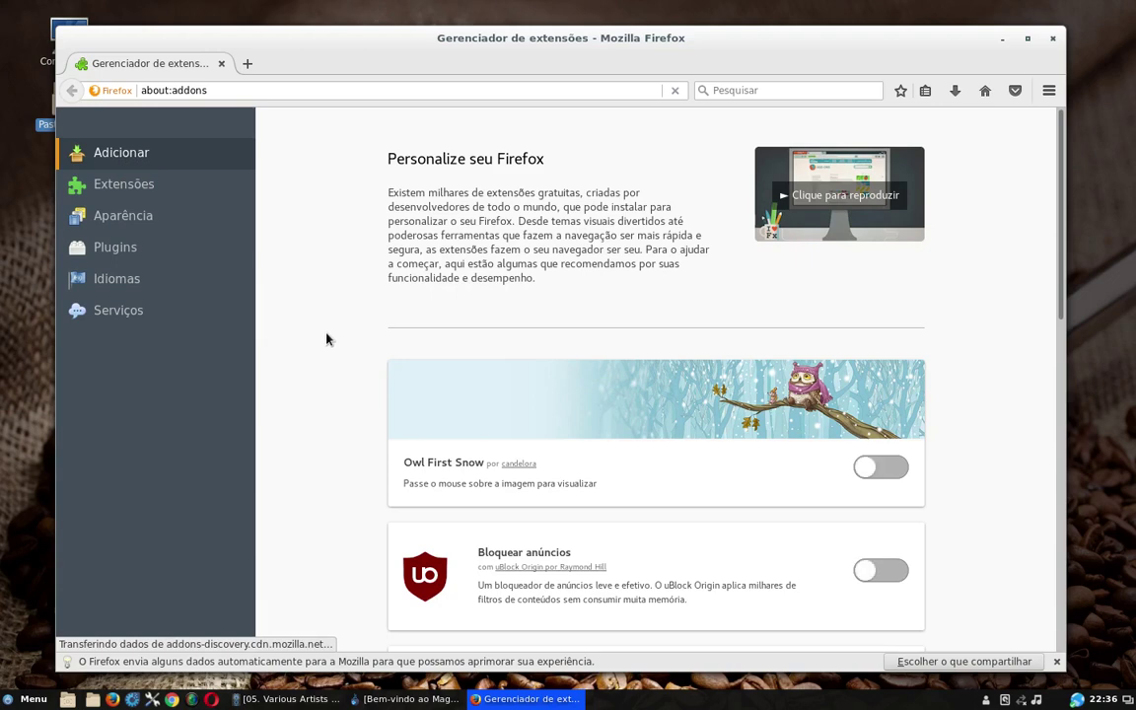
Check the installed extensions, language packs and plugins, including the Shockwave Flash plugin, and close Firefox.
{"action": "left_click", "coordinate": [112, 187]}
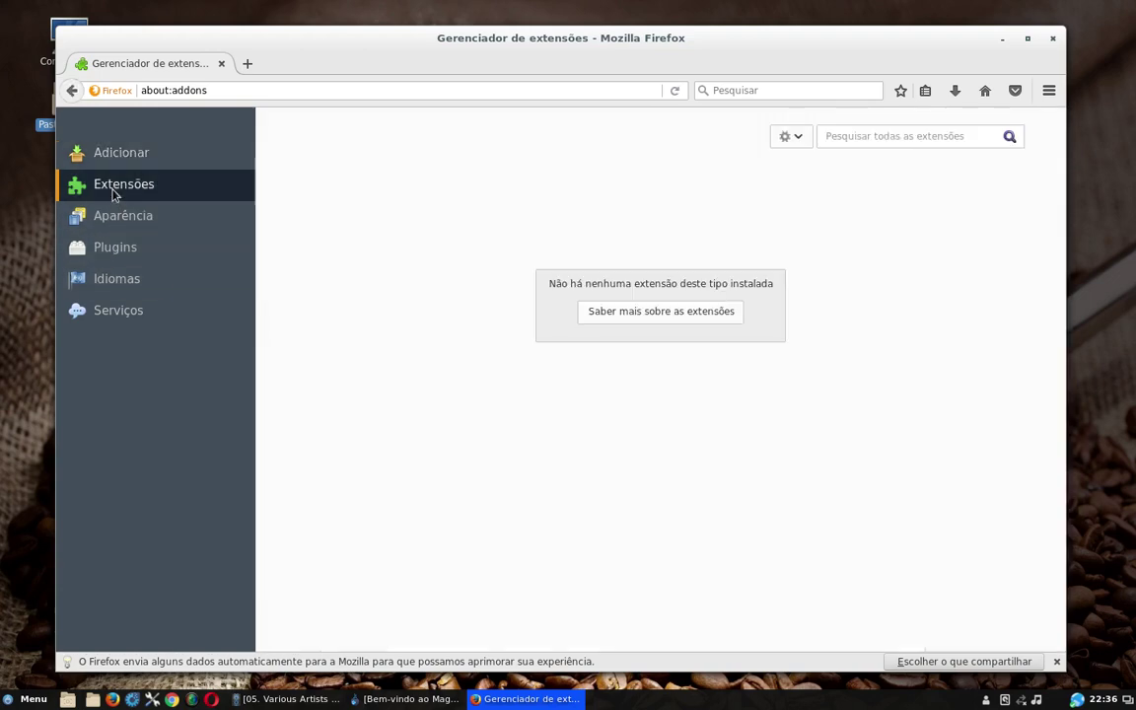
{"action": "left_click", "coordinate": [116, 223]}
{"action": "left_click", "coordinate": [118, 246]}
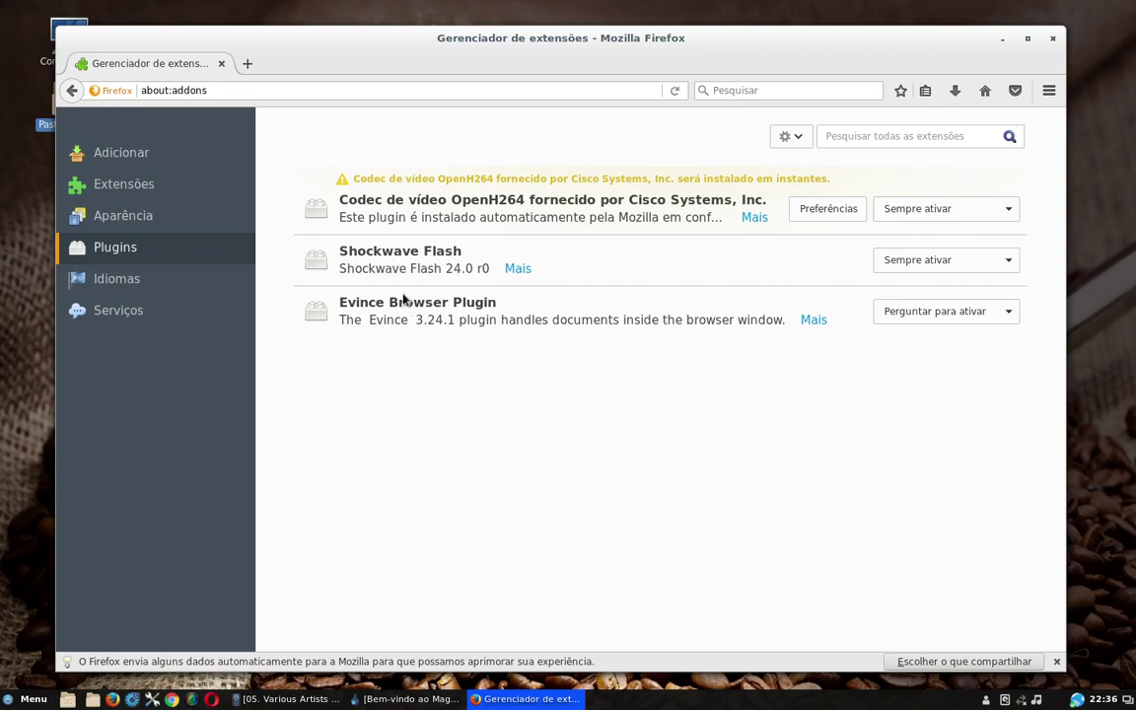
{"action": "left_click", "coordinate": [408, 212]}
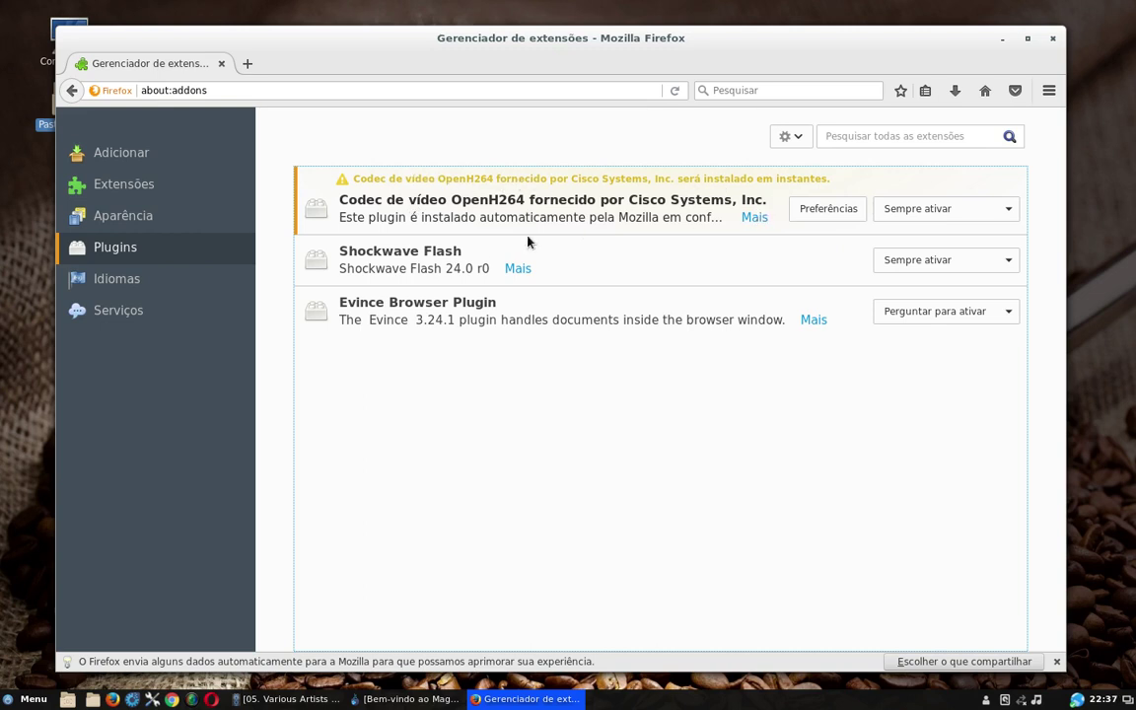
{"action": "left_click", "coordinate": [371, 268]}
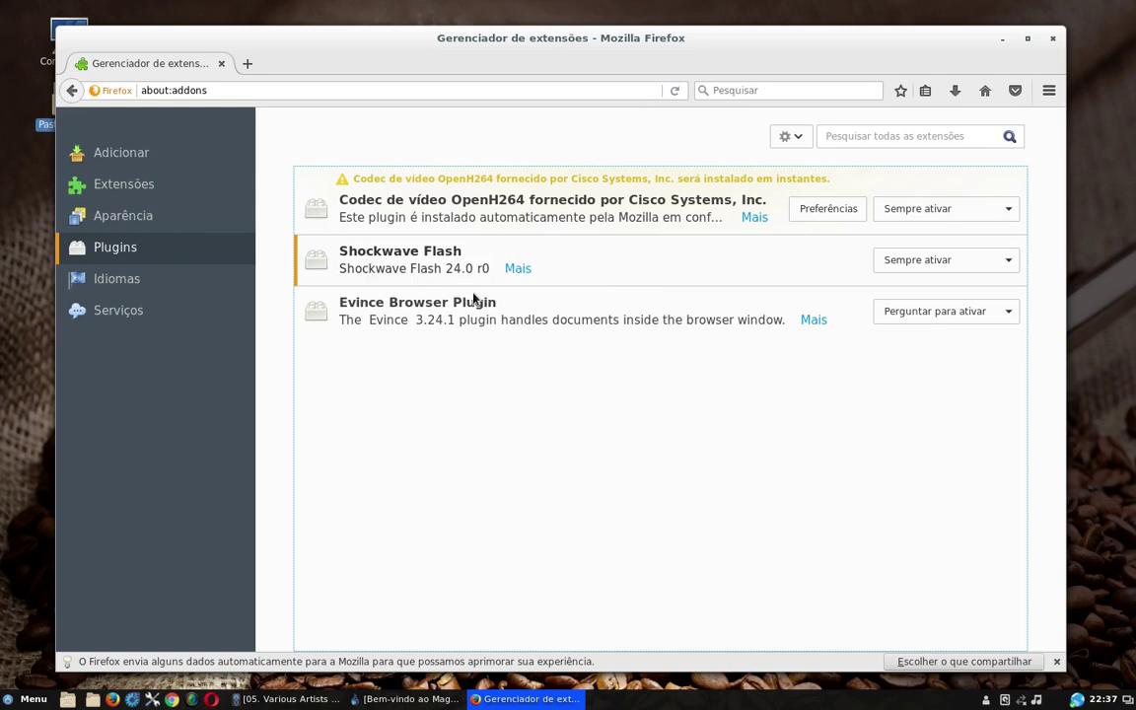
{"action": "left_click", "coordinate": [451, 326]}
{"action": "left_click", "coordinate": [112, 269]}
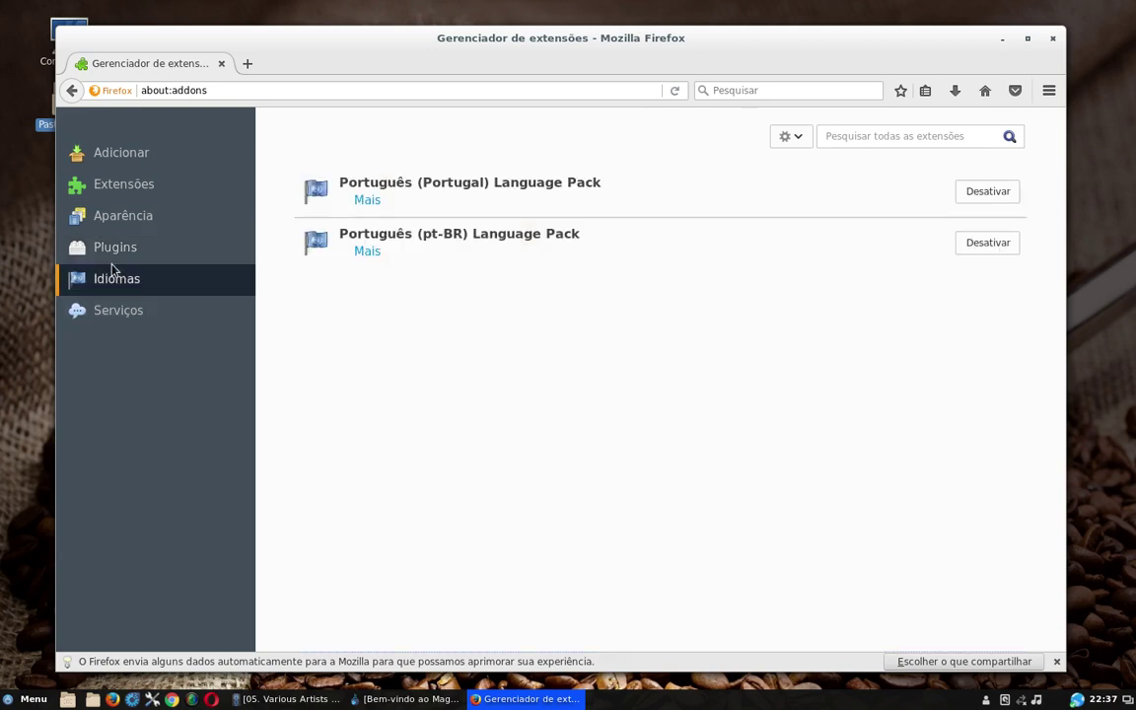
{"action": "left_click", "coordinate": [112, 247]}
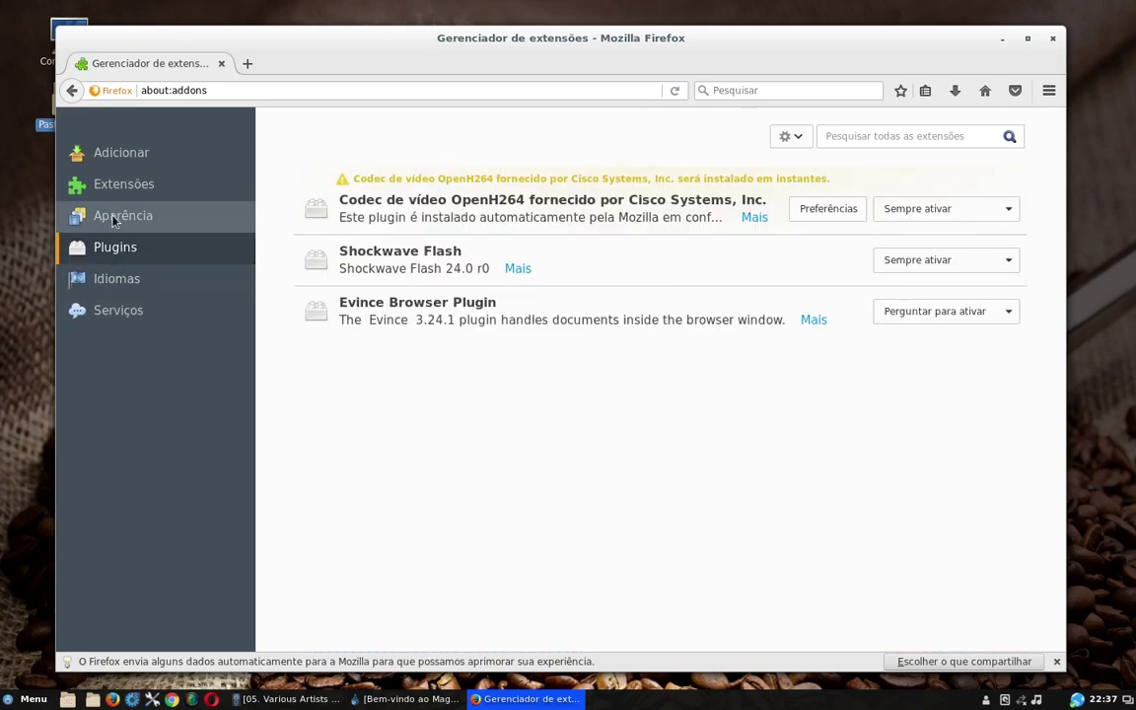
{"action": "left_click", "coordinate": [400, 257]}
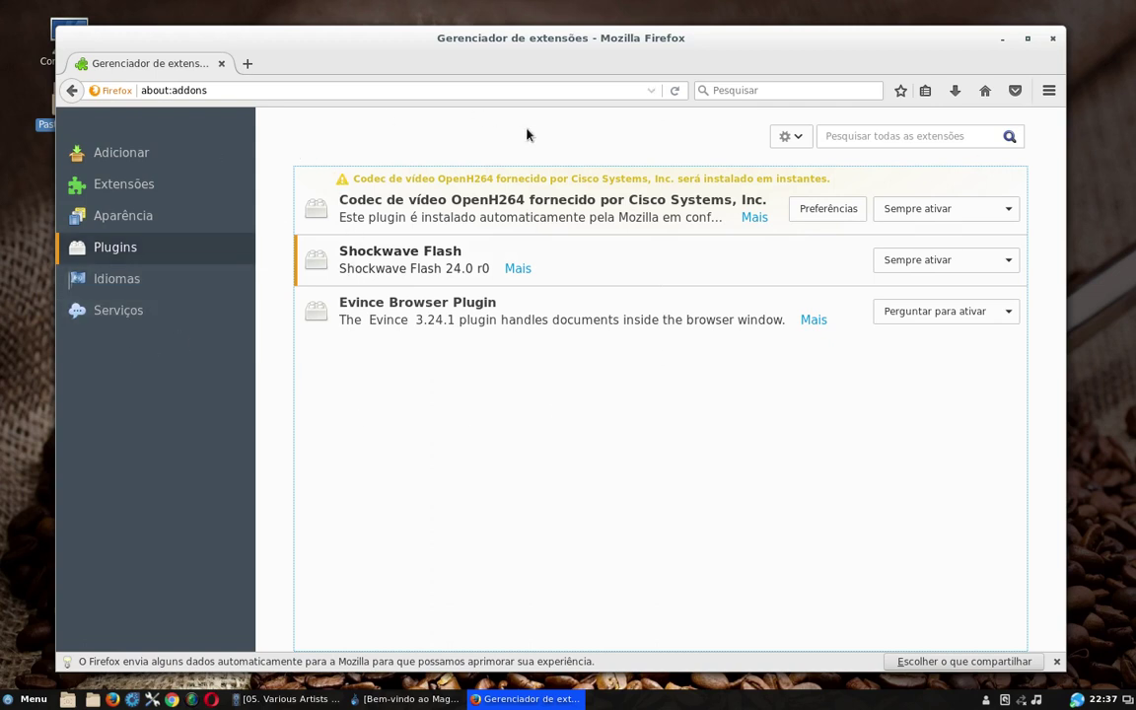
{"action": "left_click", "coordinate": [1051, 37]}
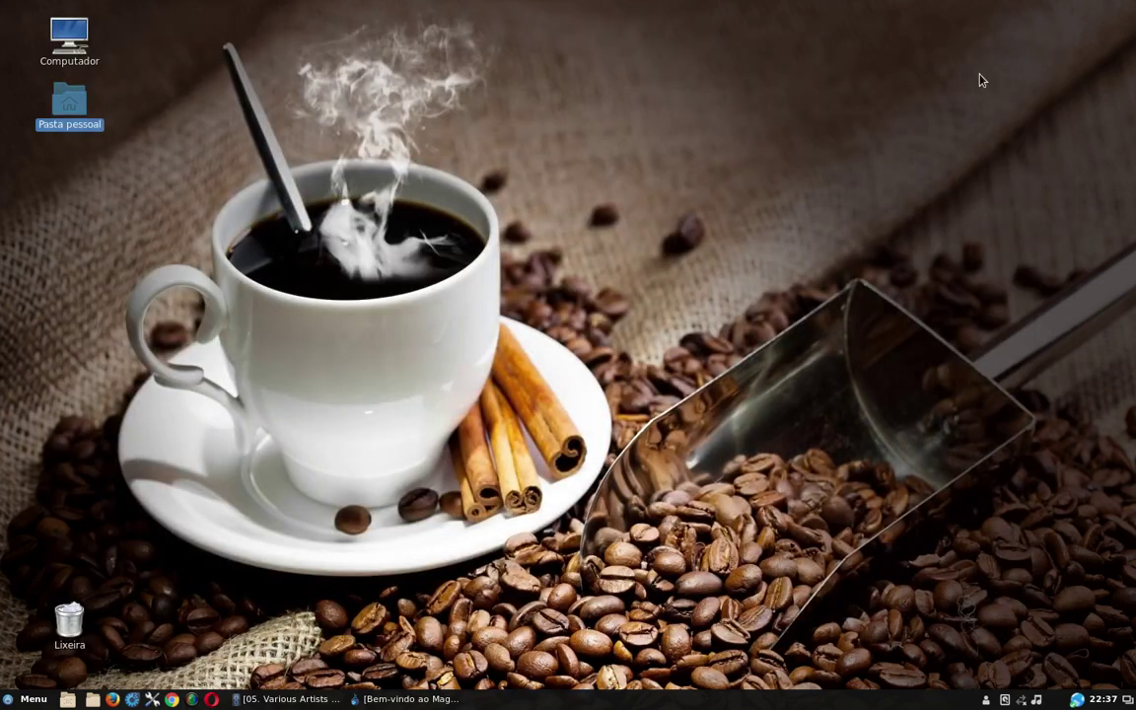
Launch Google Chrome, decline unlocking the default keyring, and open a new browser tab.
{"action": "left_click", "coordinate": [410, 700]}
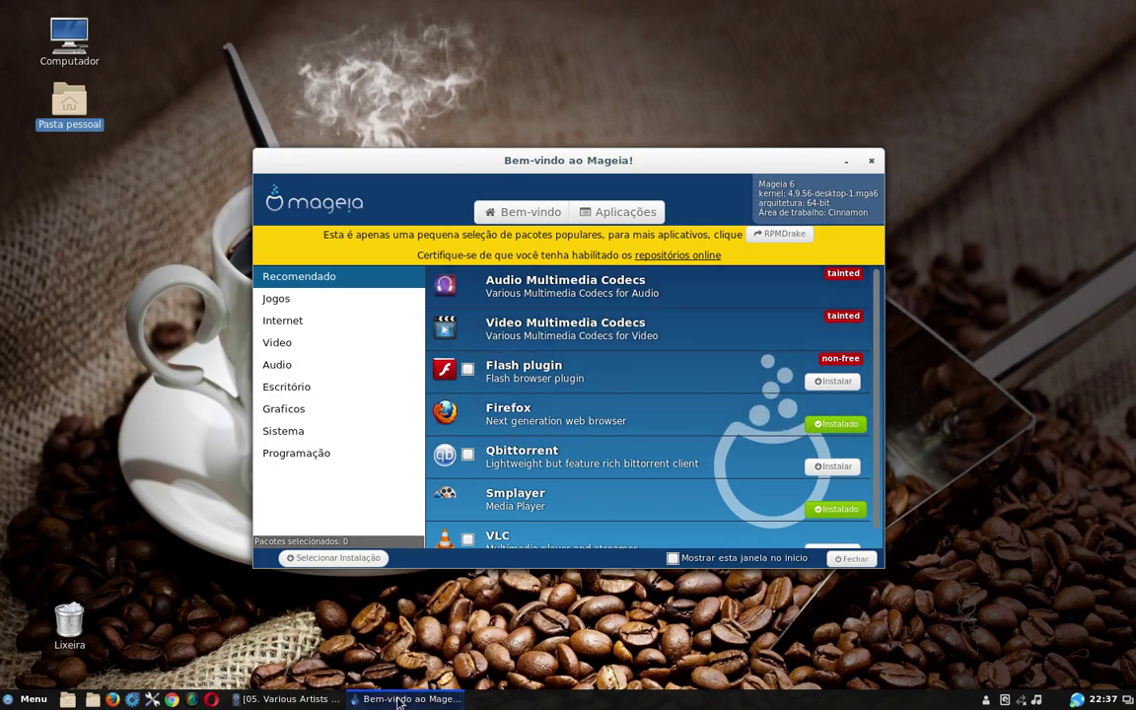
{"action": "left_click", "coordinate": [347, 698]}
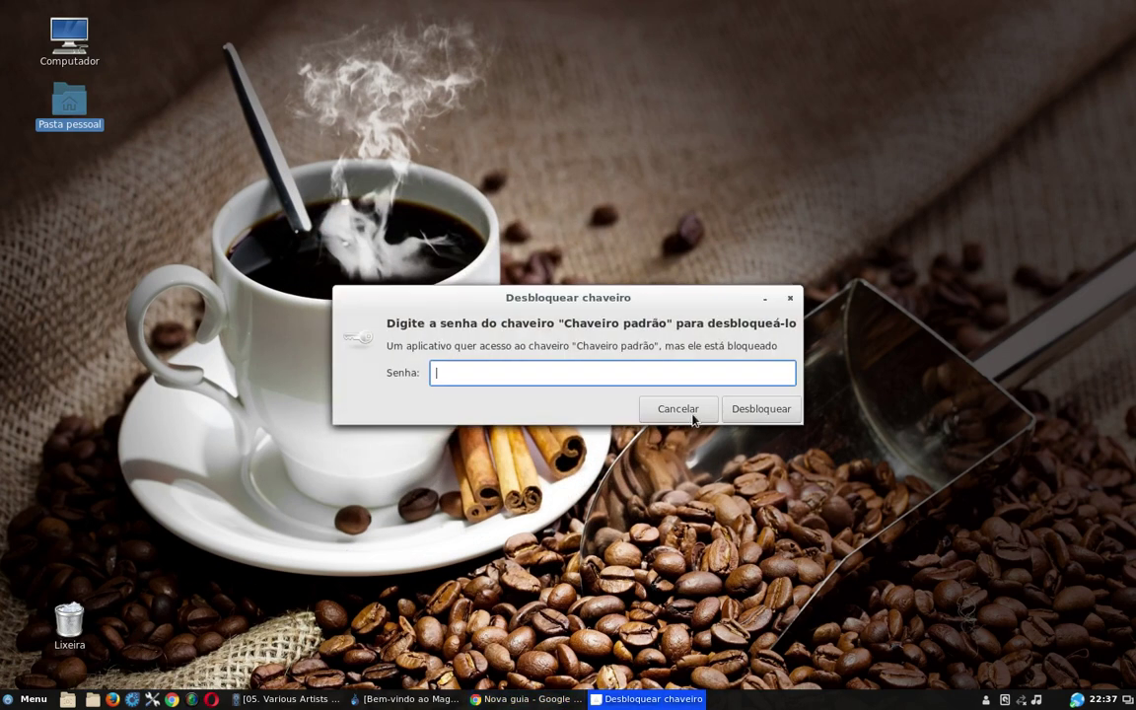
{"action": "left_click", "coordinate": [680, 410]}
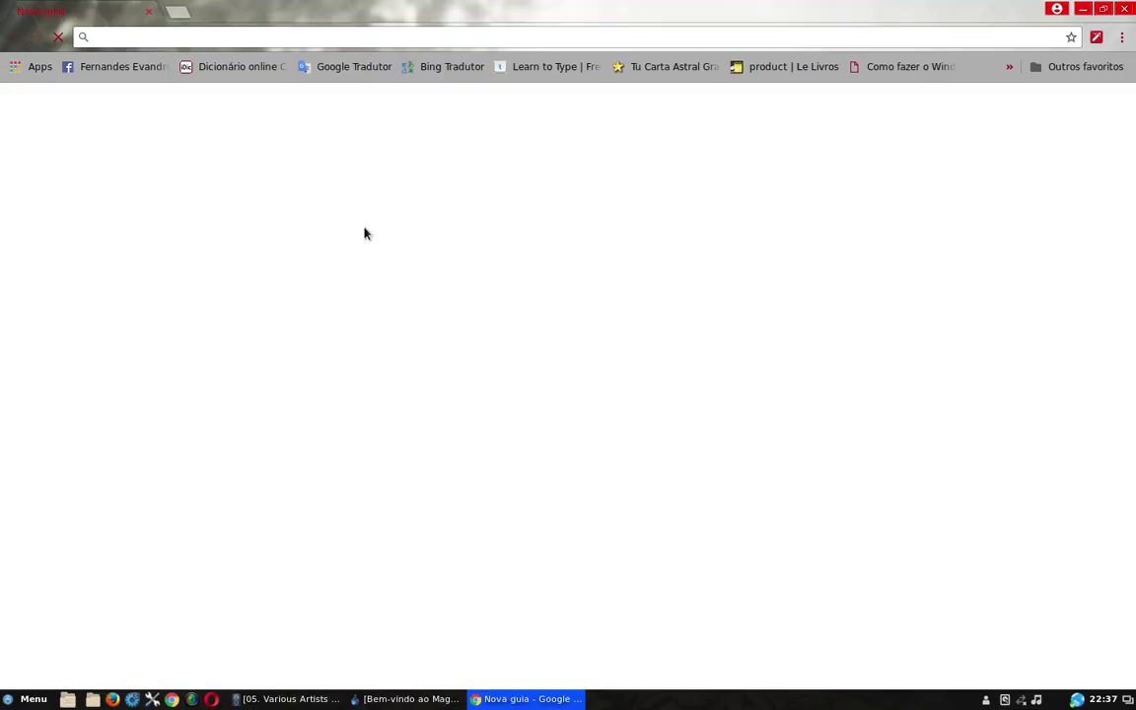
{"action": "left_click", "coordinate": [183, 12]}
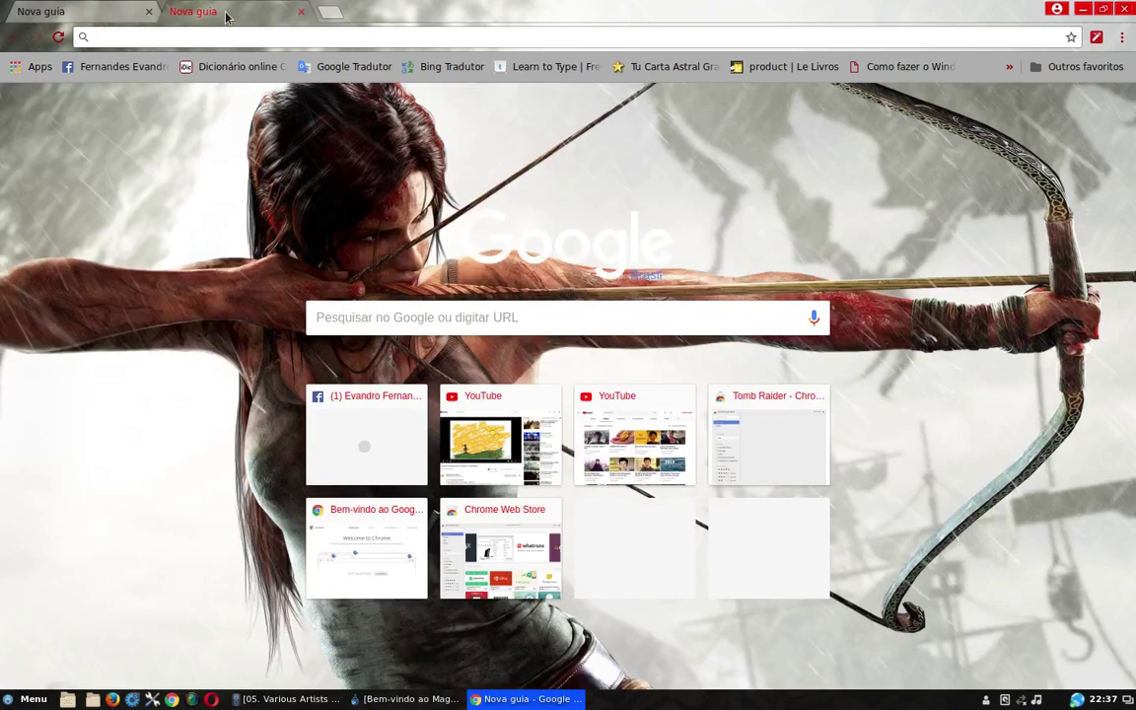
Close the extra new tab and search Google for "flashplayer".
{"action": "left_click", "coordinate": [147, 12]}
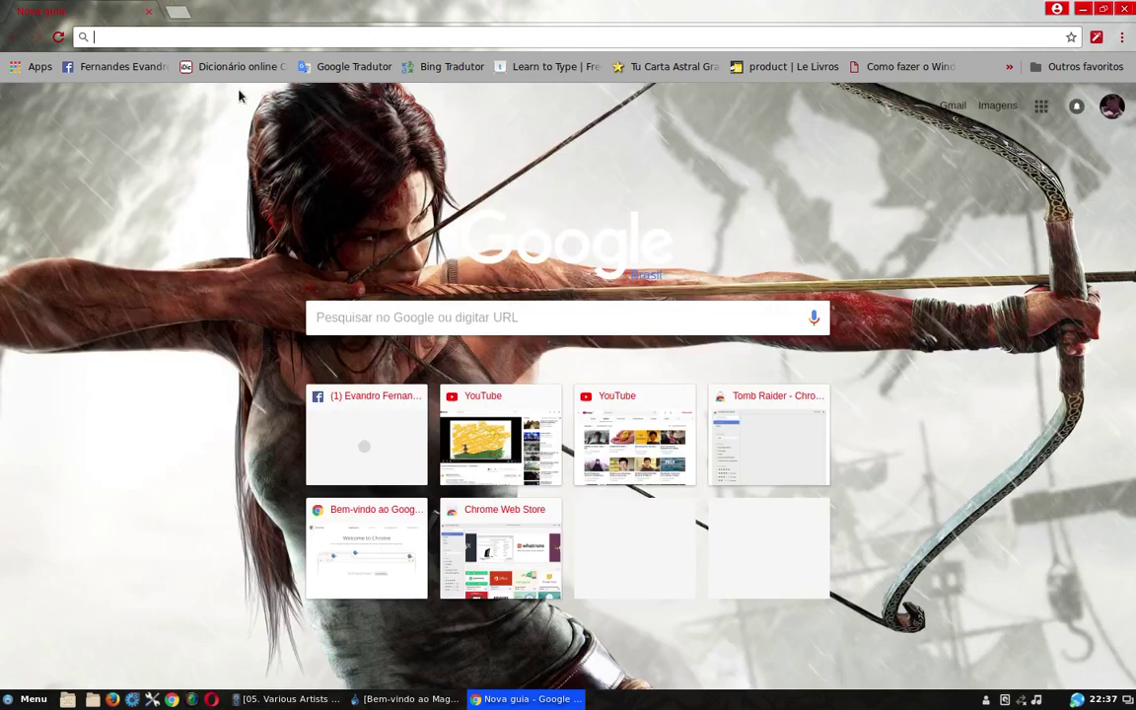
{"action": "left_click", "coordinate": [401, 322]}
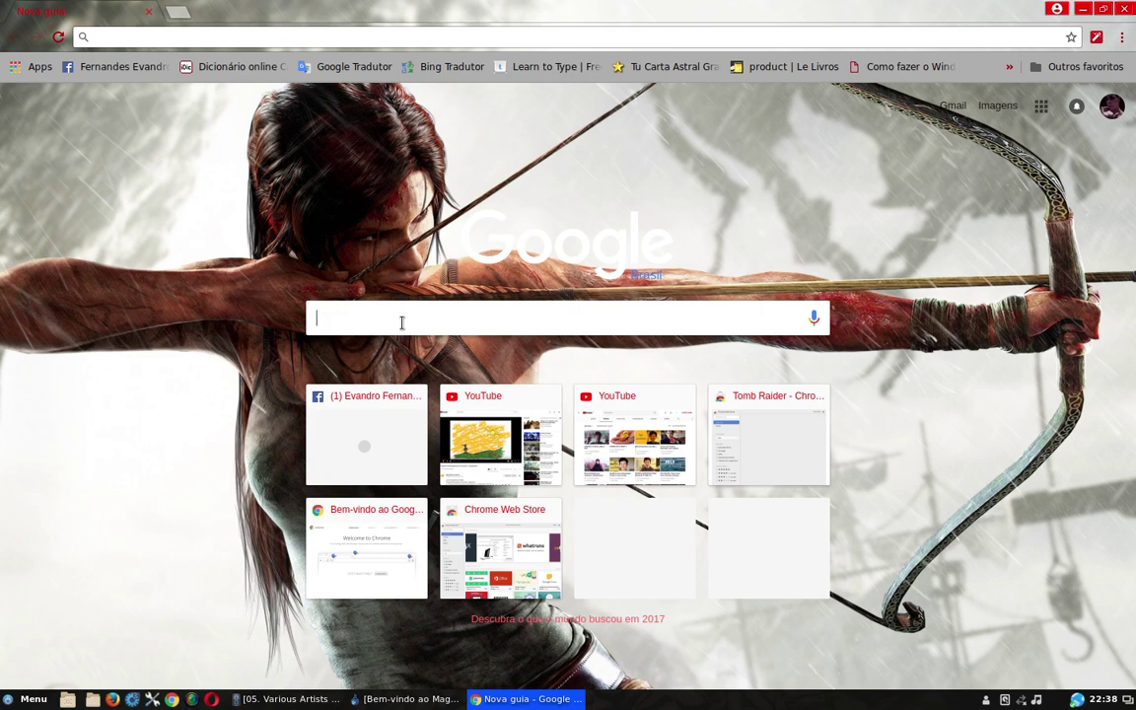
{"action": "type", "text": "fla"}
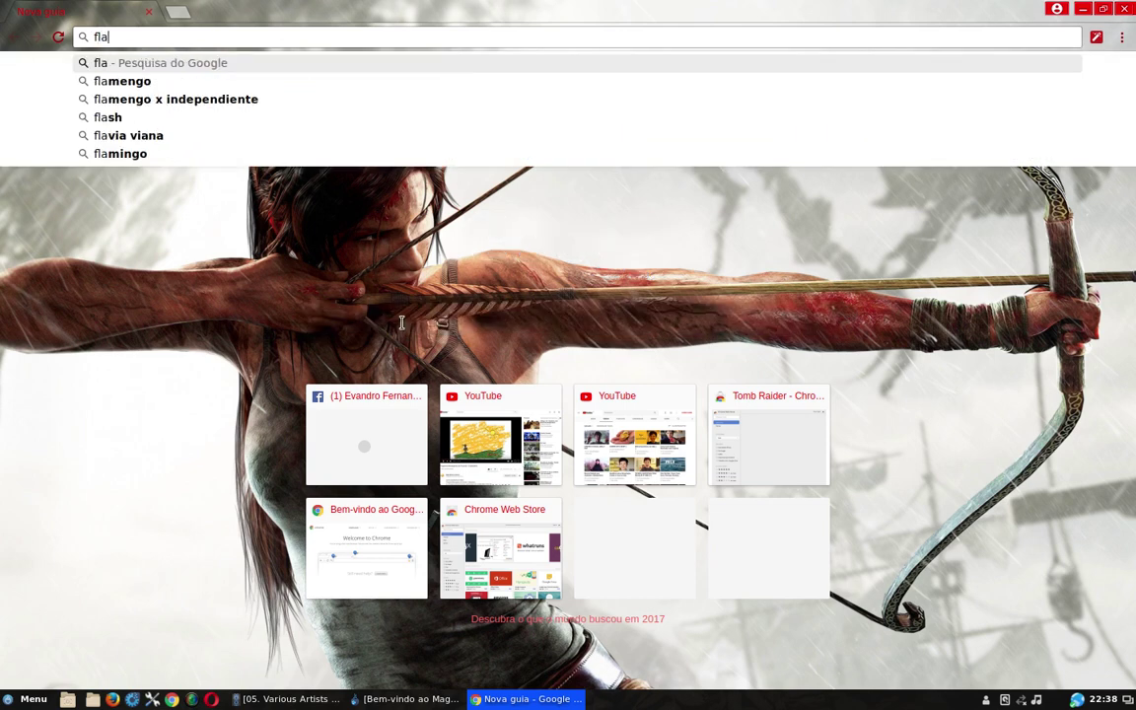
{"action": "type", "text": "shplayer"}
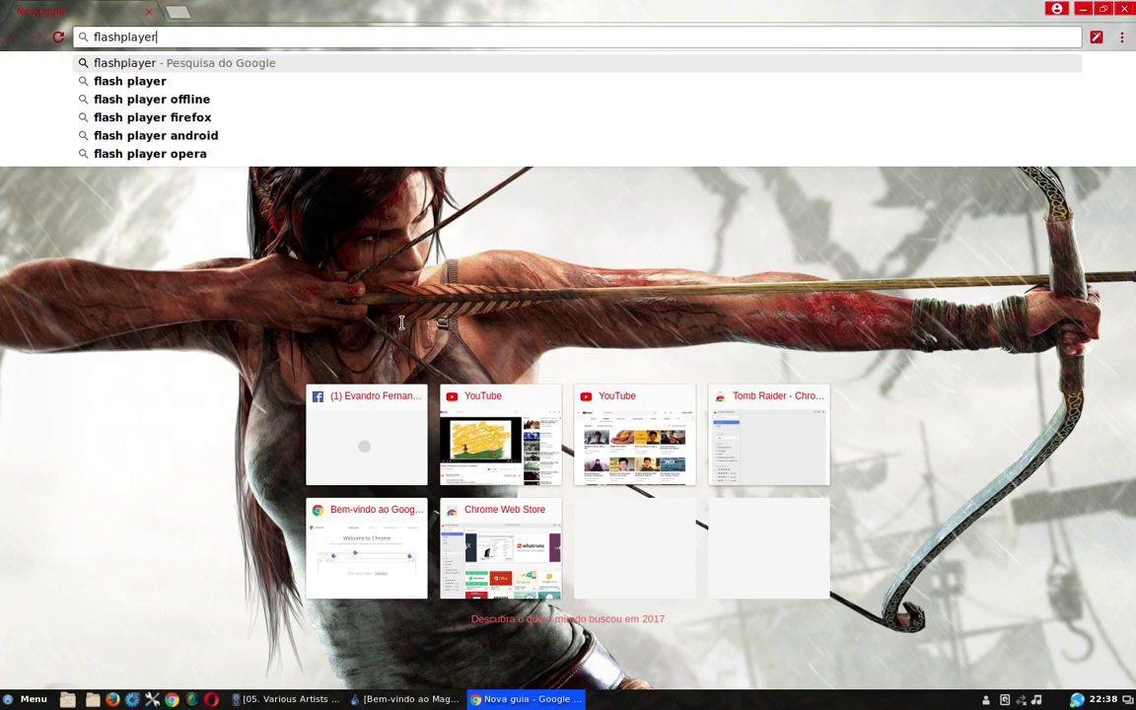
{"action": "key", "text": "Return"}
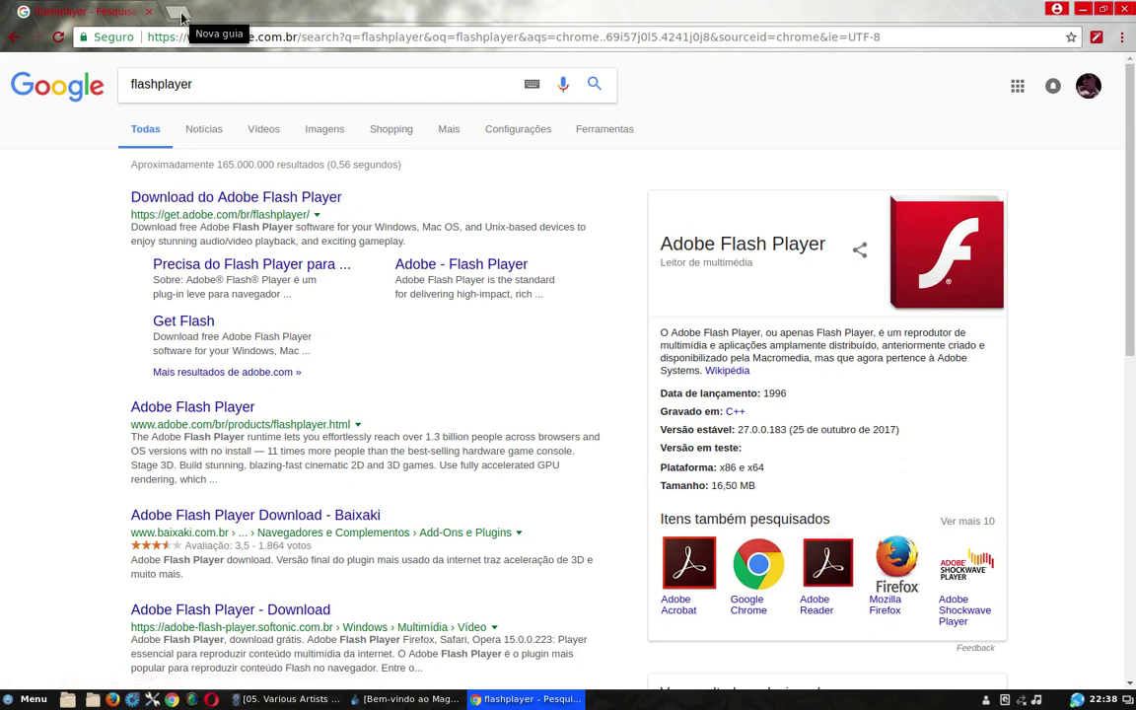
Look through the browser settings, including the list of advanced sections, and close the settings tab.
{"action": "left_click", "coordinate": [1121, 36]}
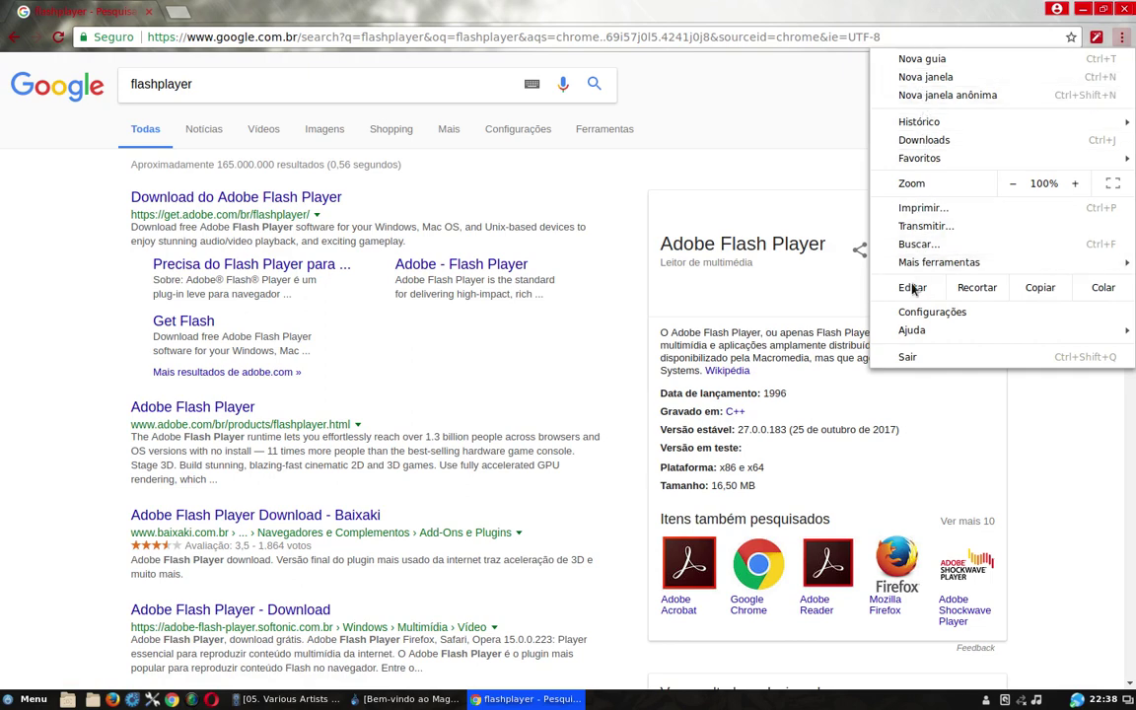
{"action": "left_click", "coordinate": [913, 314]}
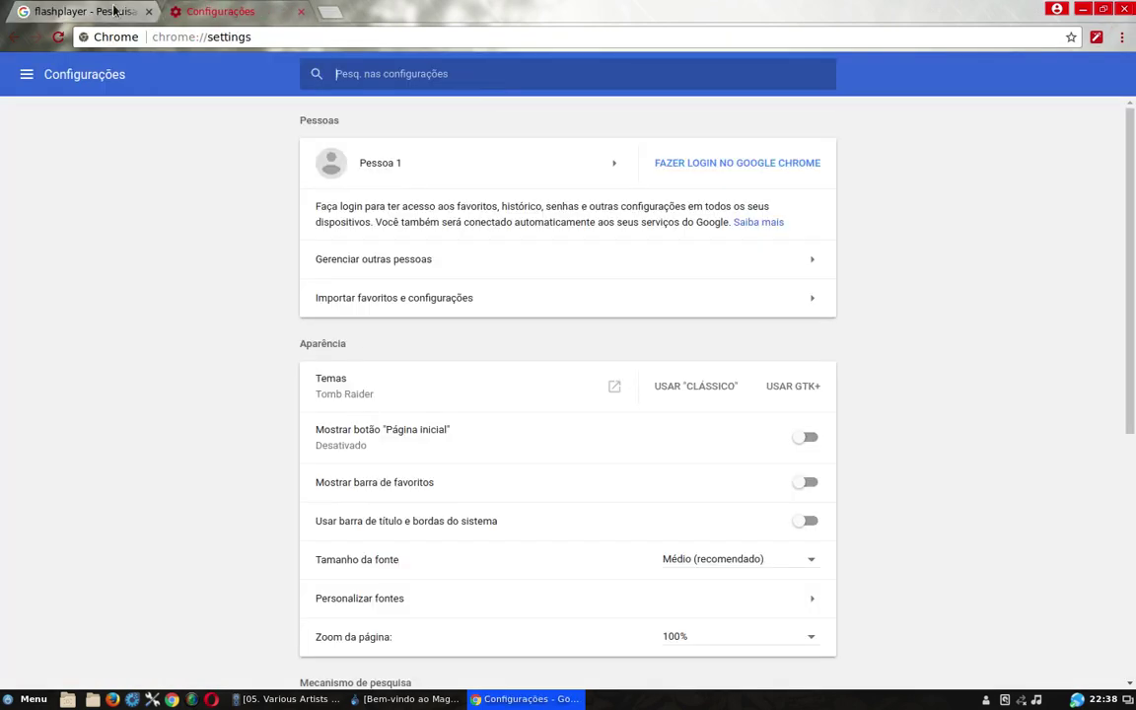
{"action": "left_click", "coordinate": [104, 11]}
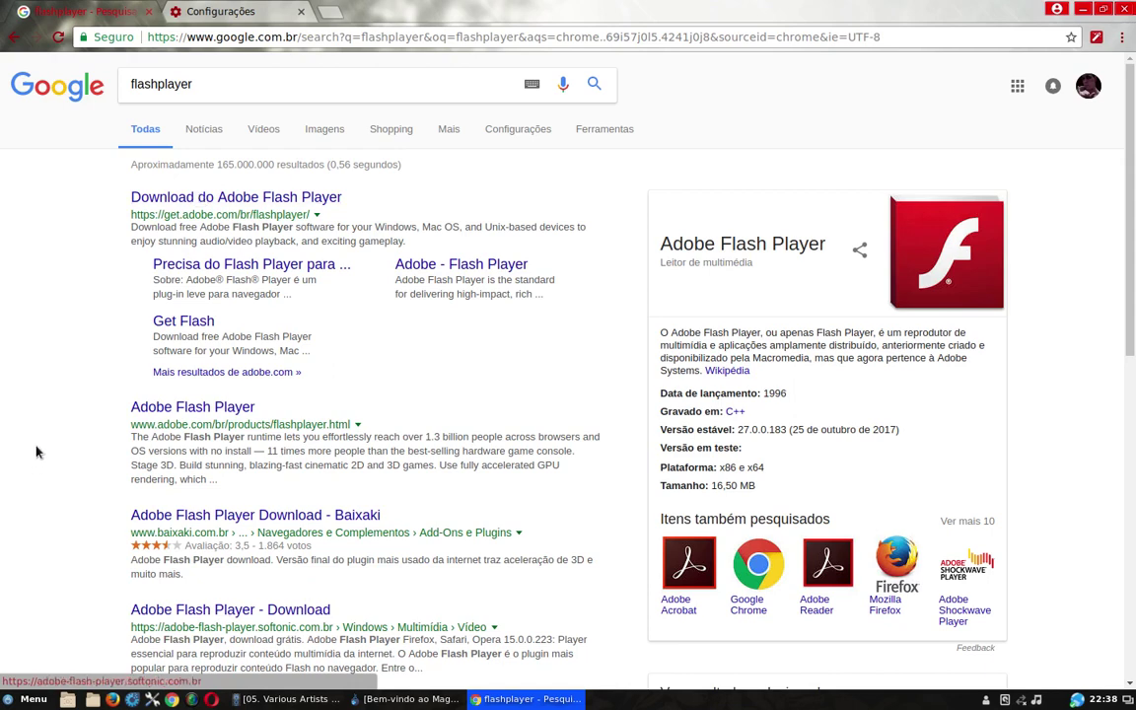
{"action": "left_click", "coordinate": [223, 12]}
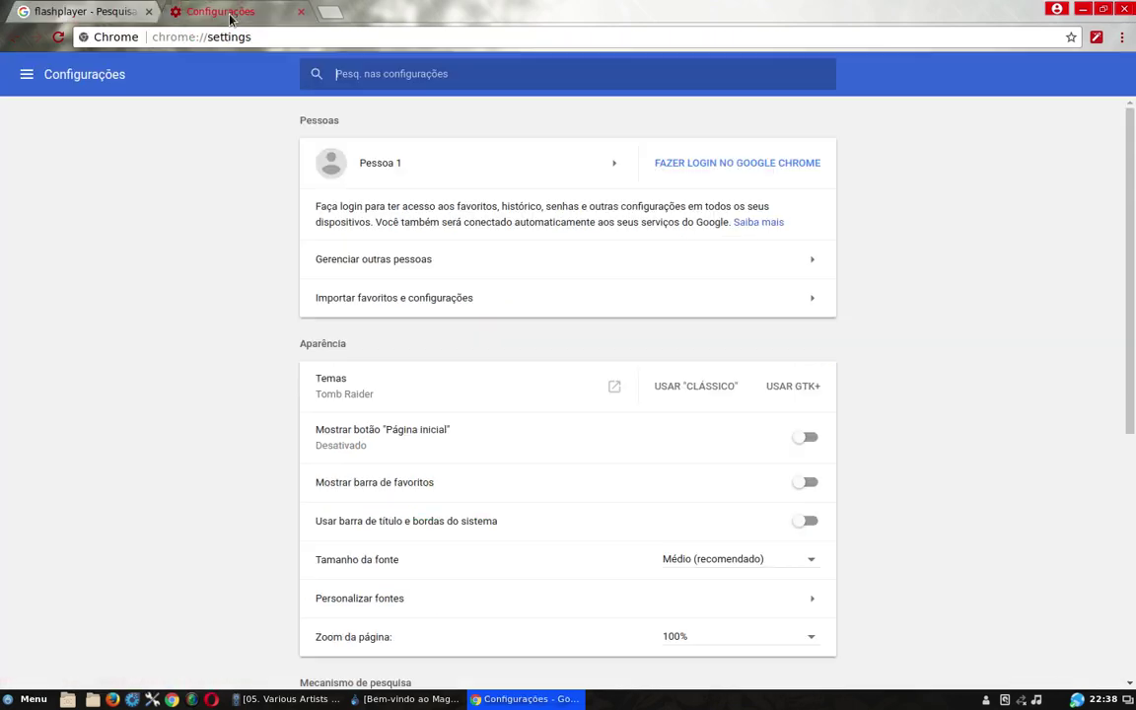
{"action": "left_click", "coordinate": [28, 73]}
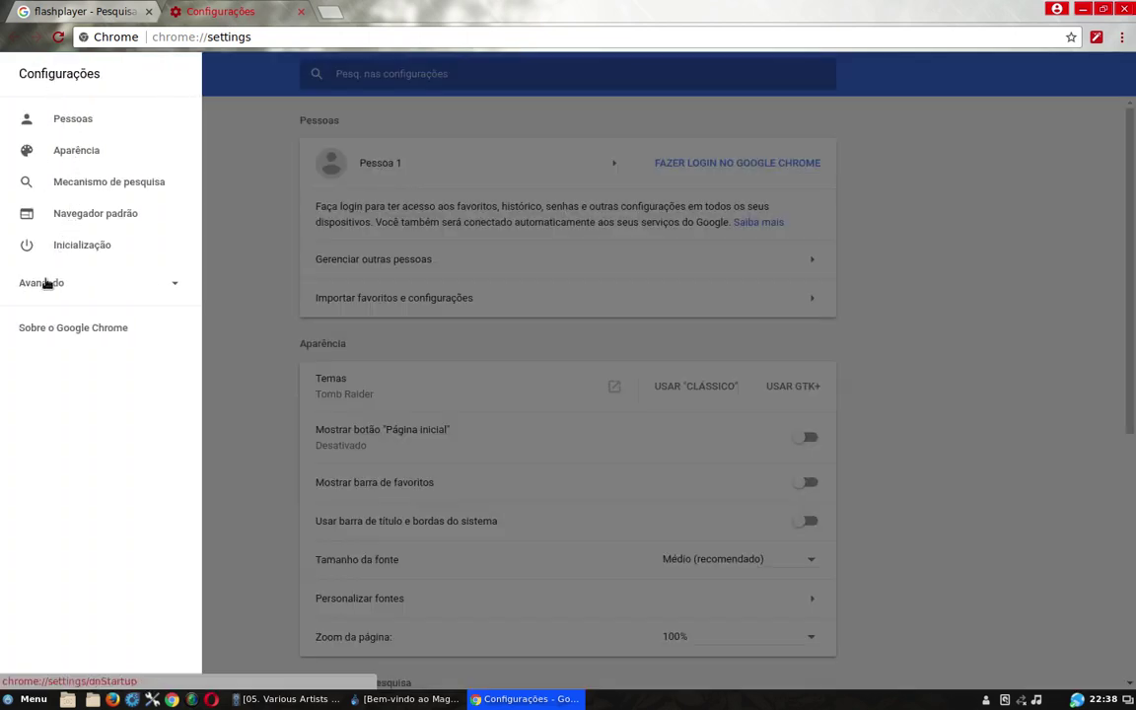
{"action": "left_click", "coordinate": [150, 288]}
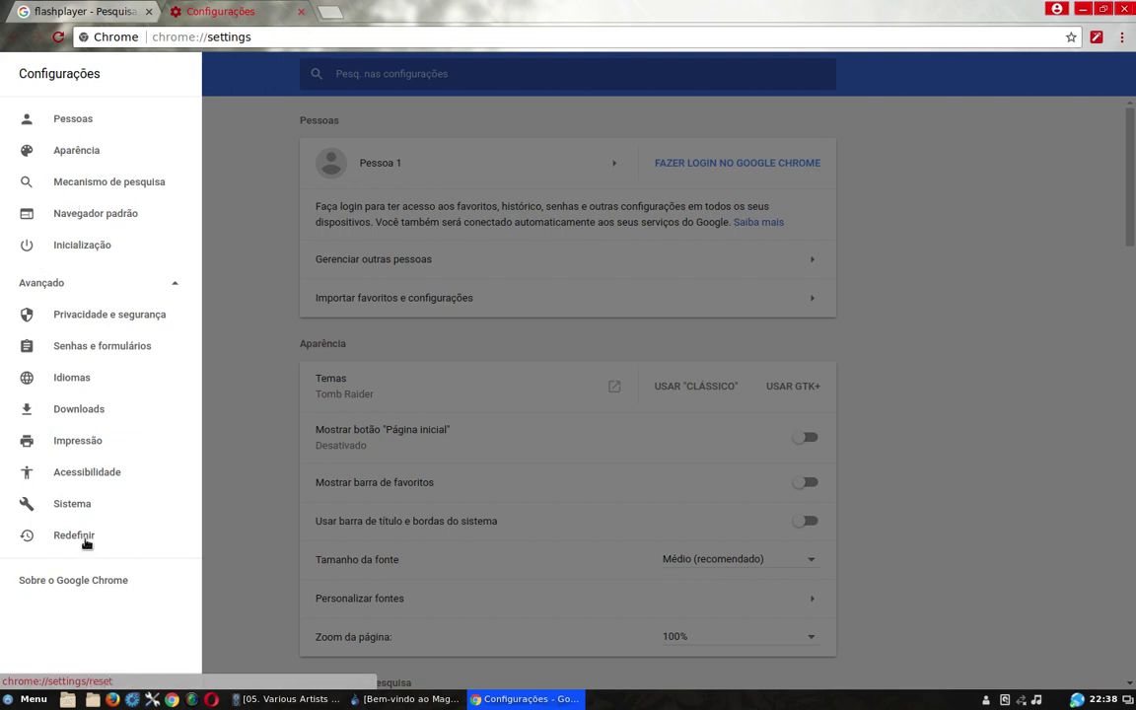
{"action": "left_click", "coordinate": [58, 38]}
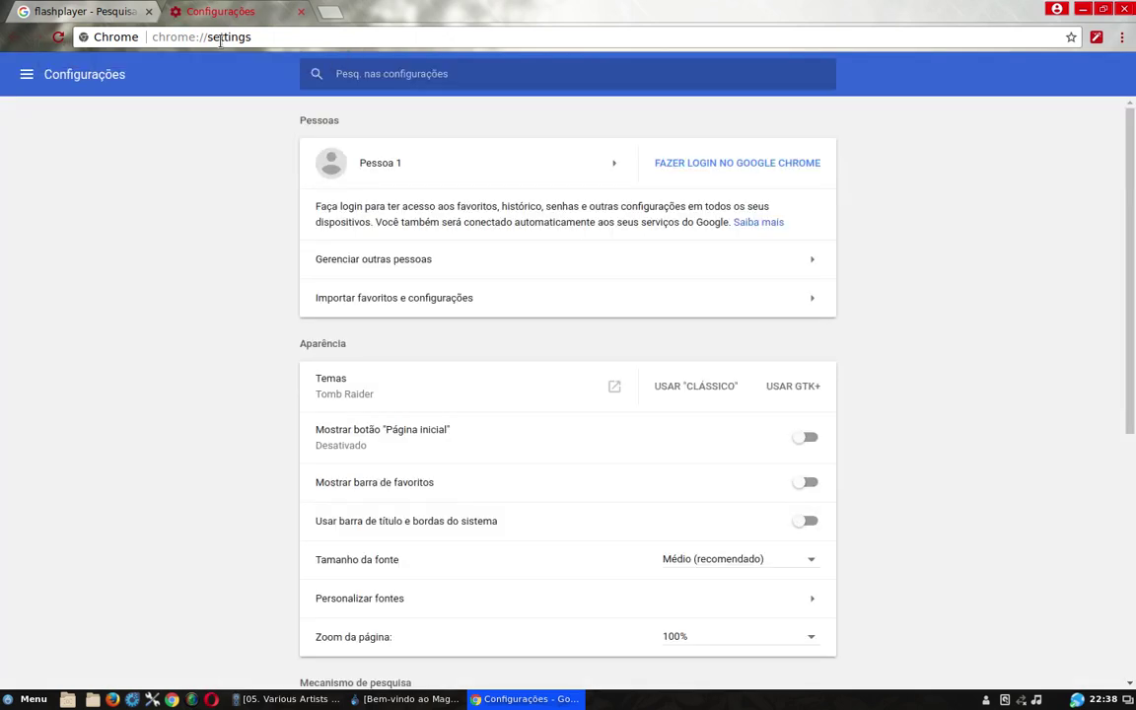
{"action": "left_click", "coordinate": [301, 12]}
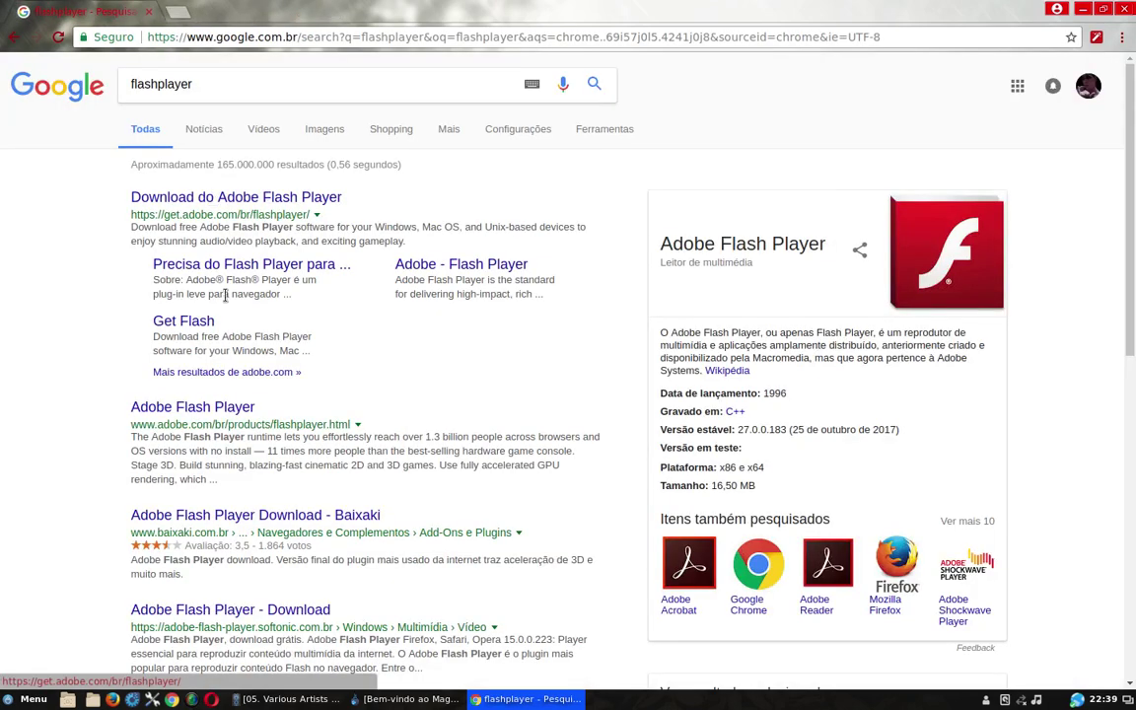
Open the "Download do Adobe Flash Player" result in a new tab and close the search results tab.
{"action": "scroll", "coordinate": [234, 273], "scroll_direction": "down", "scroll_amount": 5}
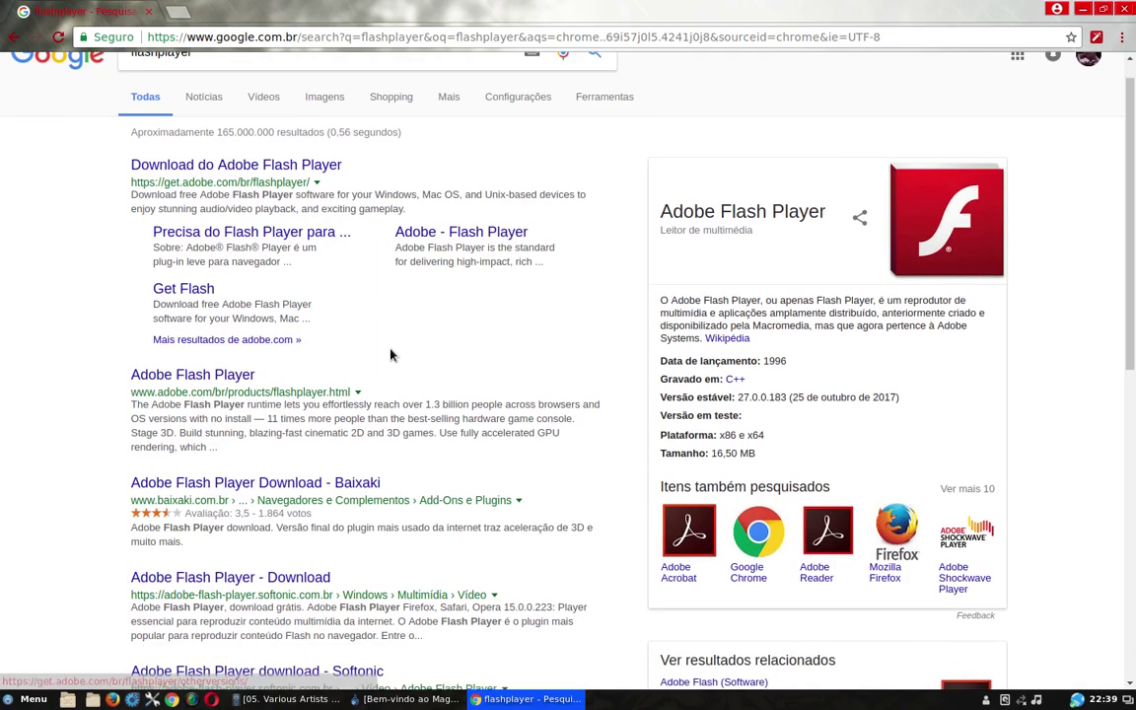
{"action": "scroll", "coordinate": [203, 533], "scroll_direction": "up", "scroll_amount": 5}
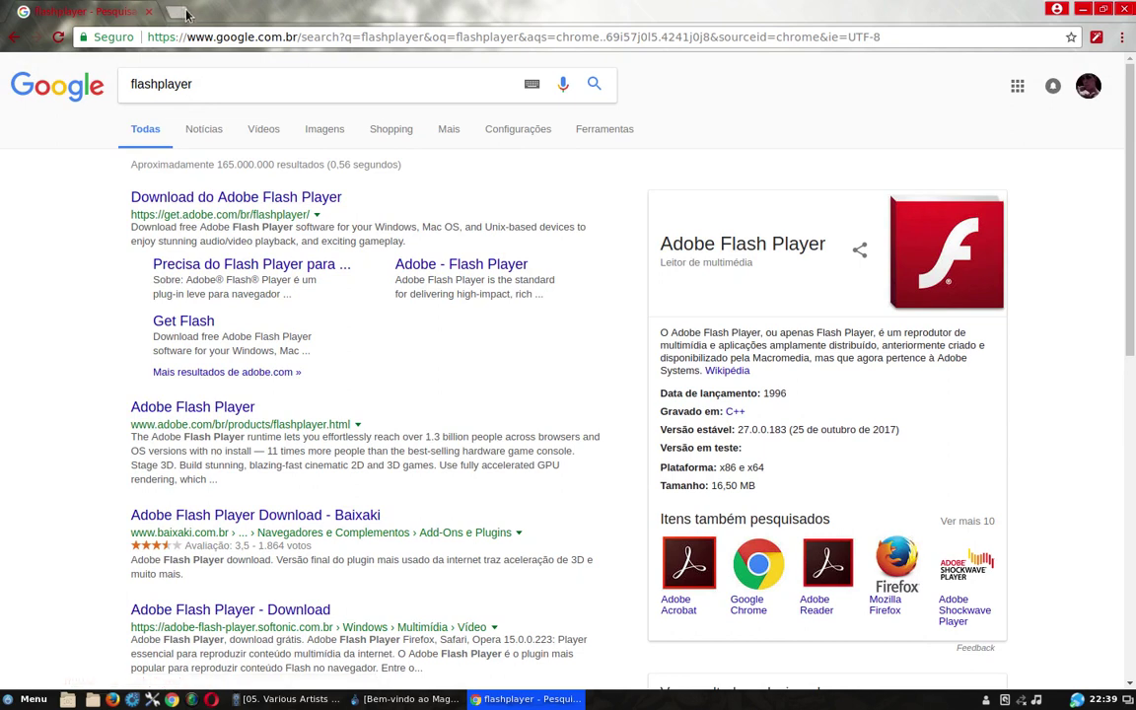
{"action": "right_click", "coordinate": [258, 202]}
{"action": "left_click", "coordinate": [258, 209]}
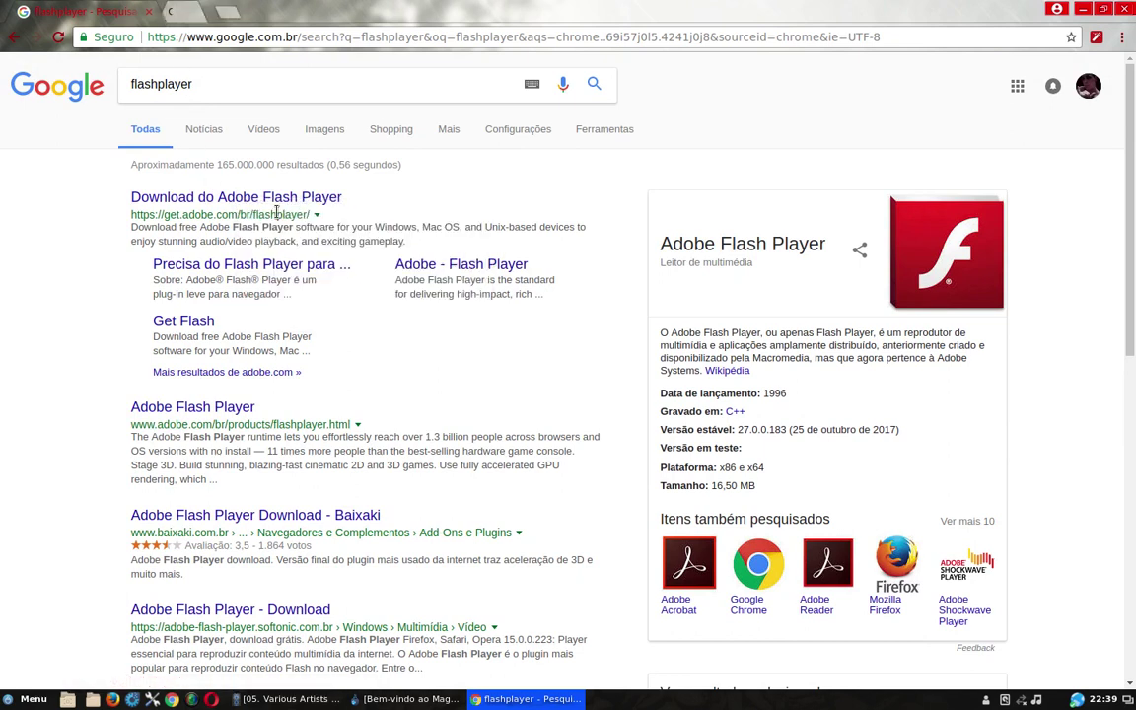
{"action": "left_click", "coordinate": [149, 12]}
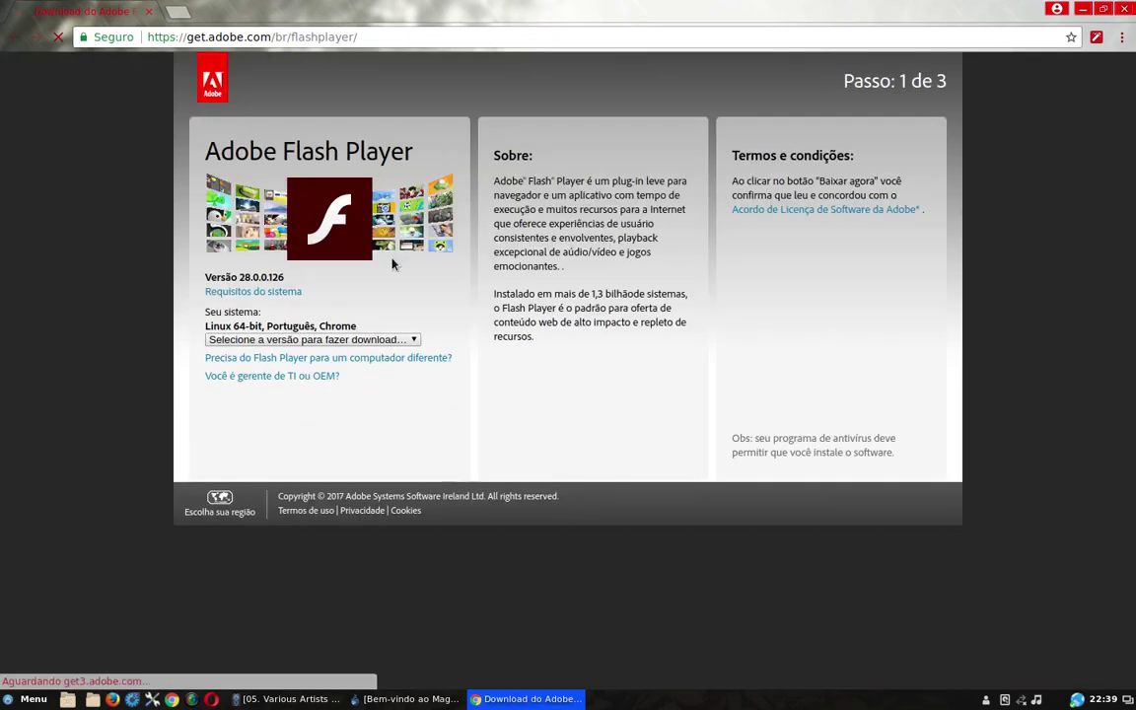
Choose ".rpm para Linux" as the Flash Player version on the Adobe download page and close the browser without downloading.
{"action": "left_click", "coordinate": [415, 340]}
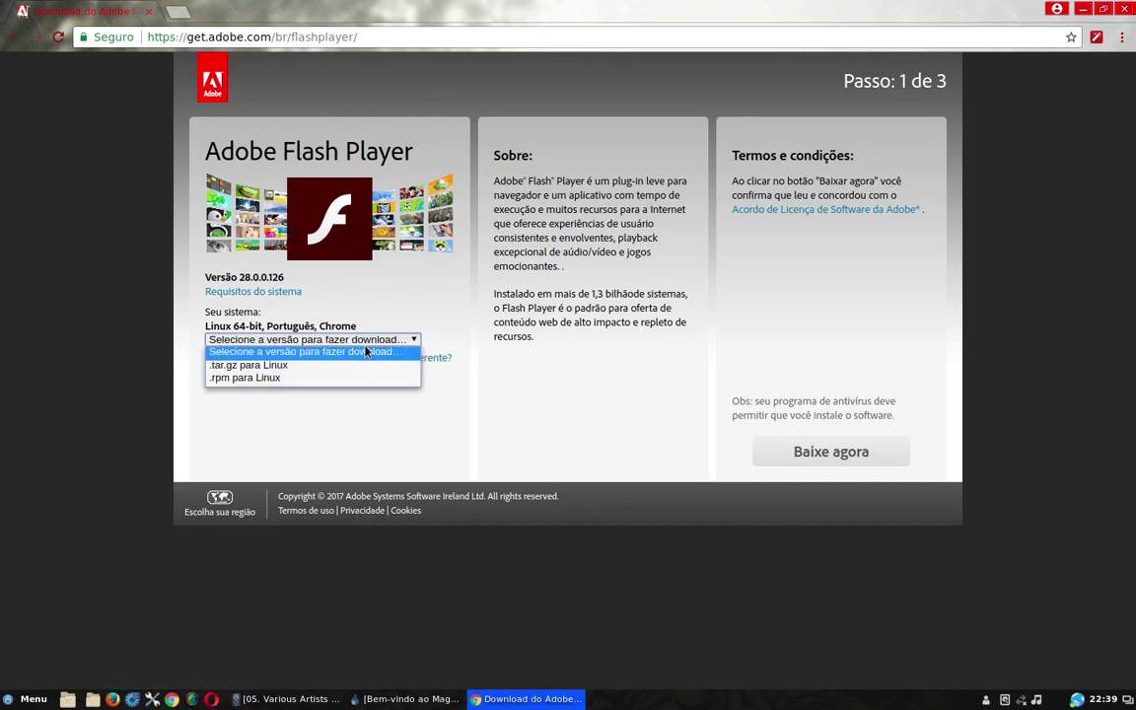
{"action": "left_click", "coordinate": [83, 301]}
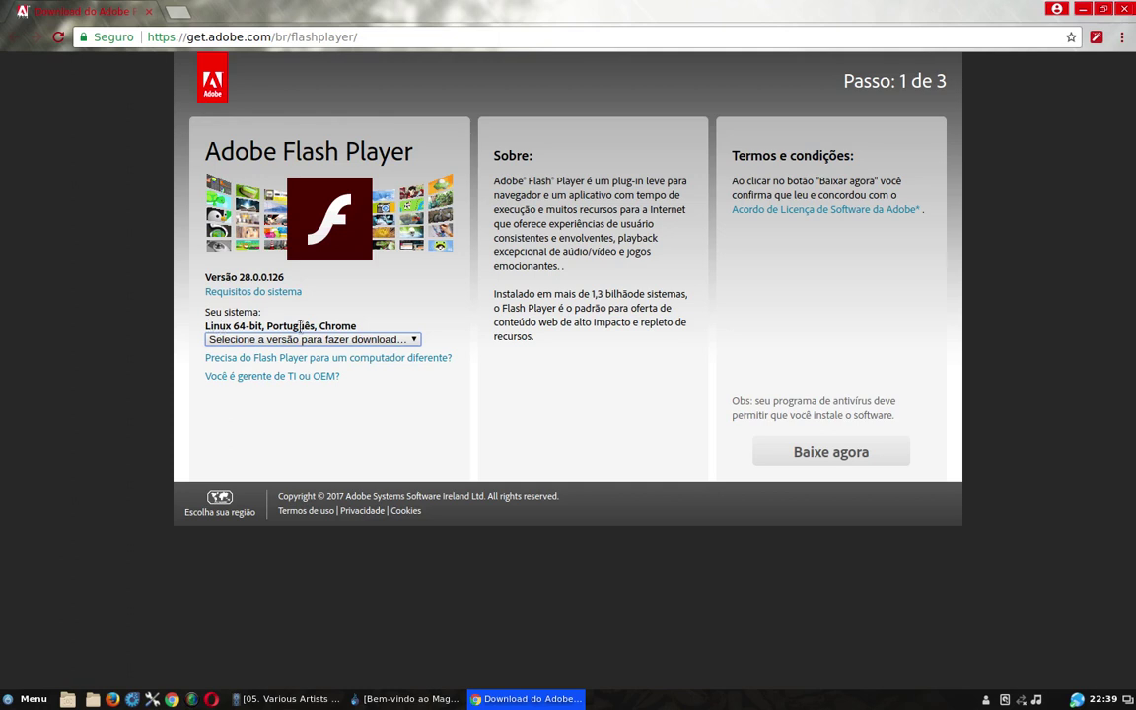
{"action": "left_click", "coordinate": [415, 340]}
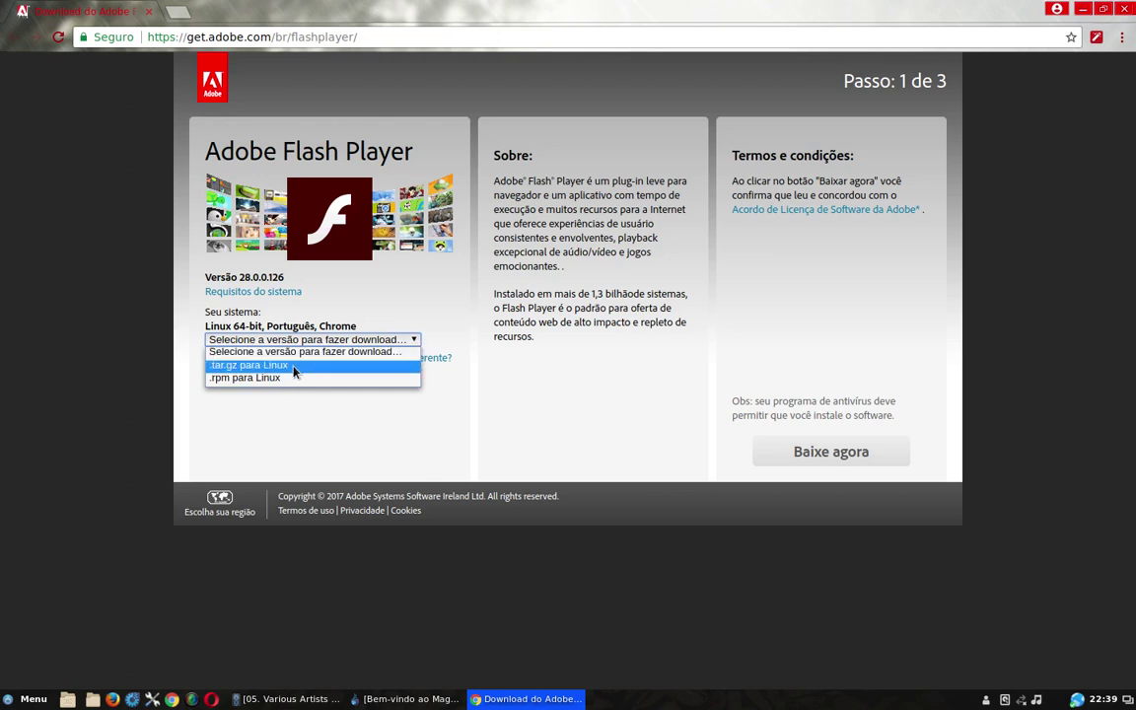
{"action": "left_click", "coordinate": [223, 379]}
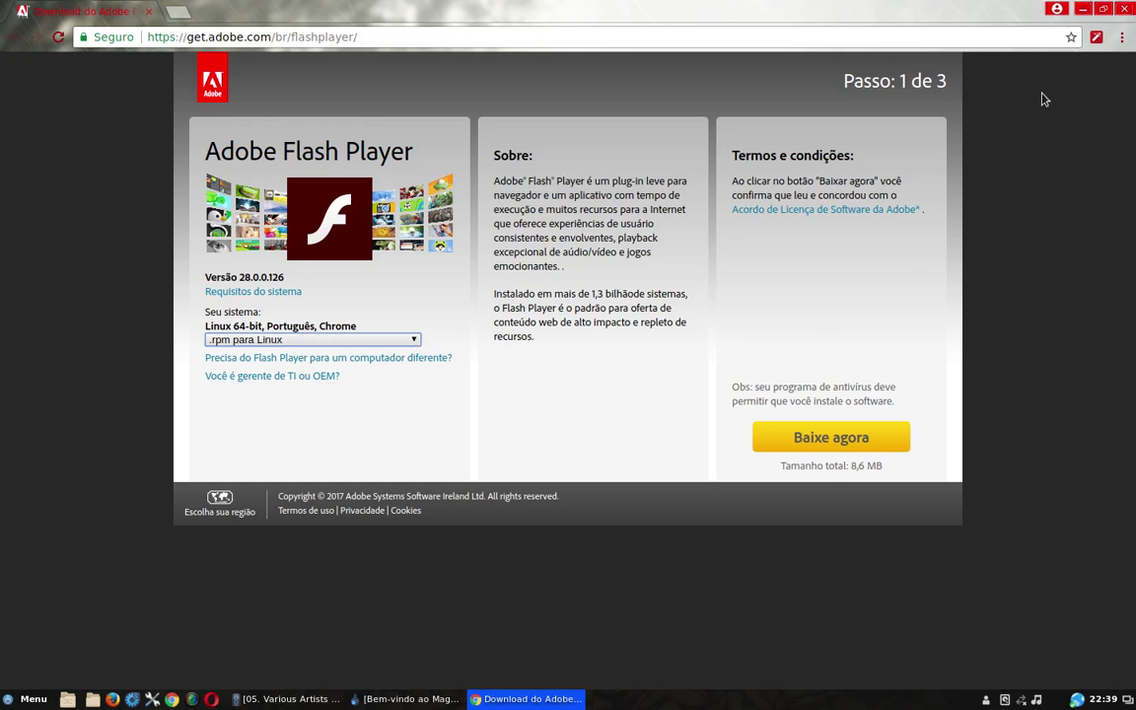
{"action": "left_click", "coordinate": [1129, 9]}
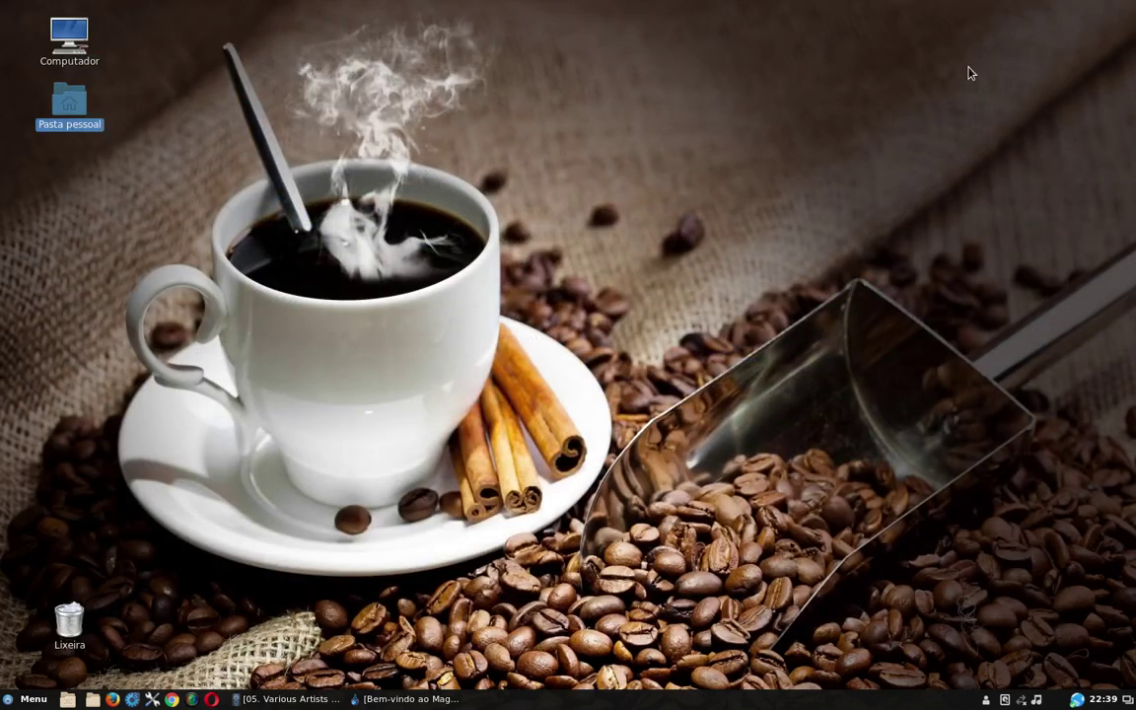
Restore the Mageia welcome window and close it.
{"action": "left_click", "coordinate": [389, 700]}
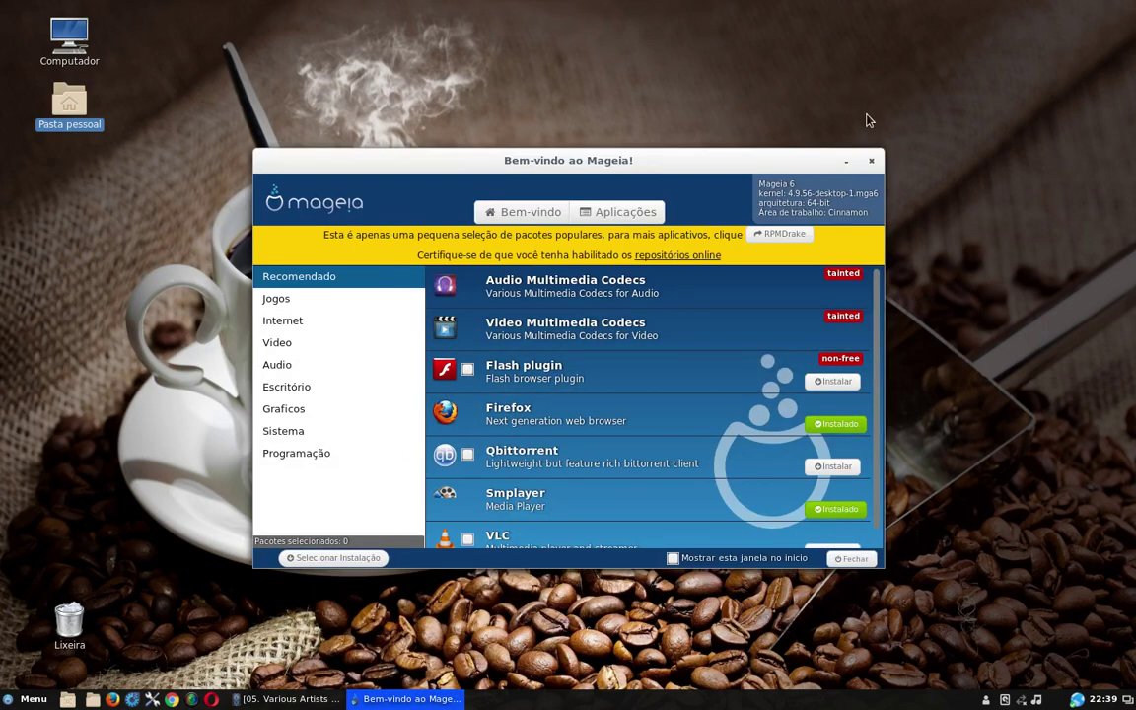
{"action": "left_click", "coordinate": [871, 160]}
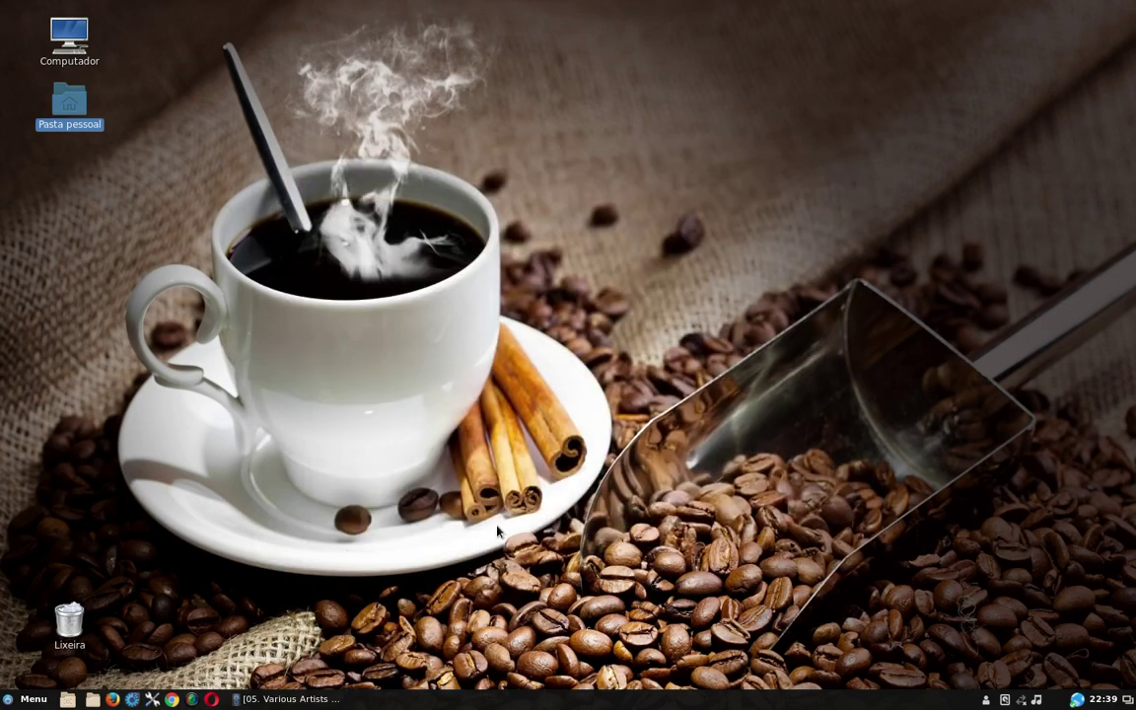
{"action": "left_click", "coordinate": [258, 700]}
{"action": "left_click", "coordinate": [259, 700]}
Browse the application menu categories, examining the Escritório and Ferramentas entries before returning to Todos os aplicativos.
{"action": "key", "text": "super"}
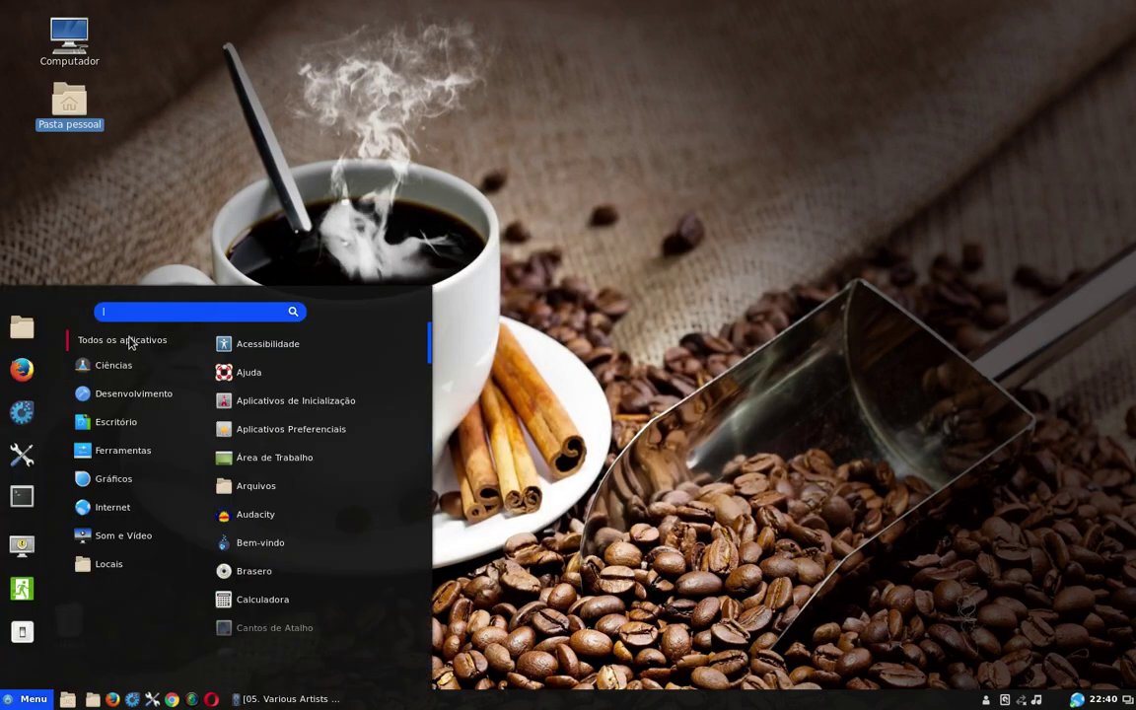
{"action": "mouse_move", "coordinate": [108, 390]}
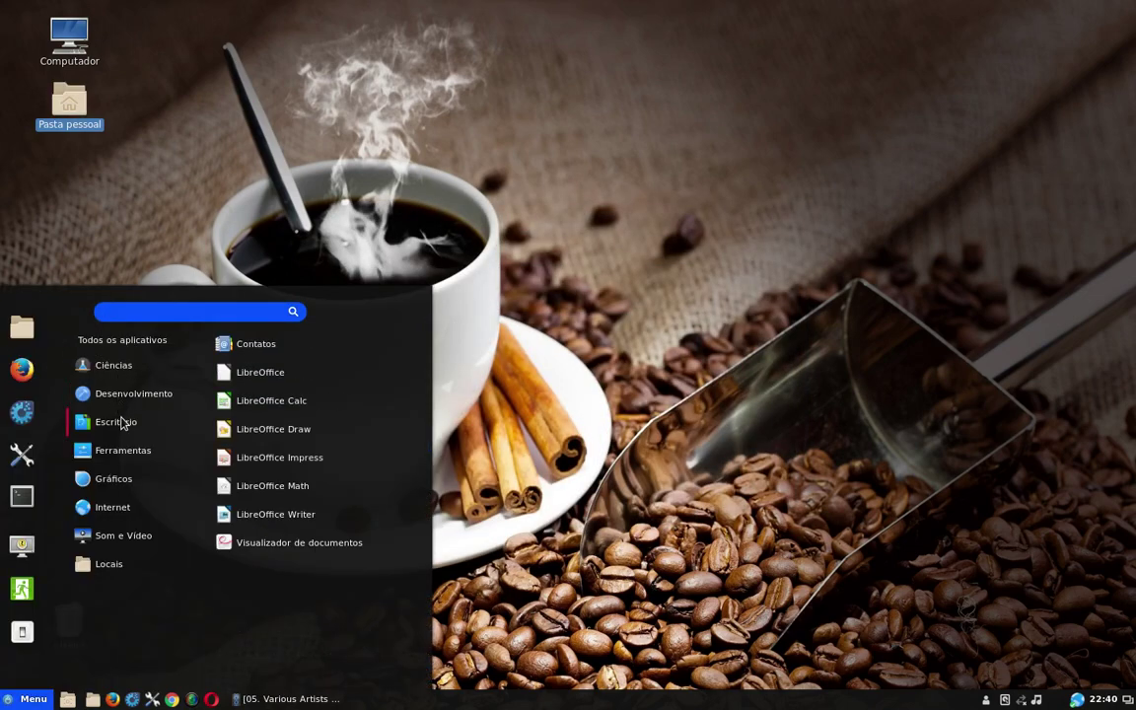
{"action": "mouse_move", "coordinate": [116, 424]}
{"action": "mouse_move", "coordinate": [130, 452]}
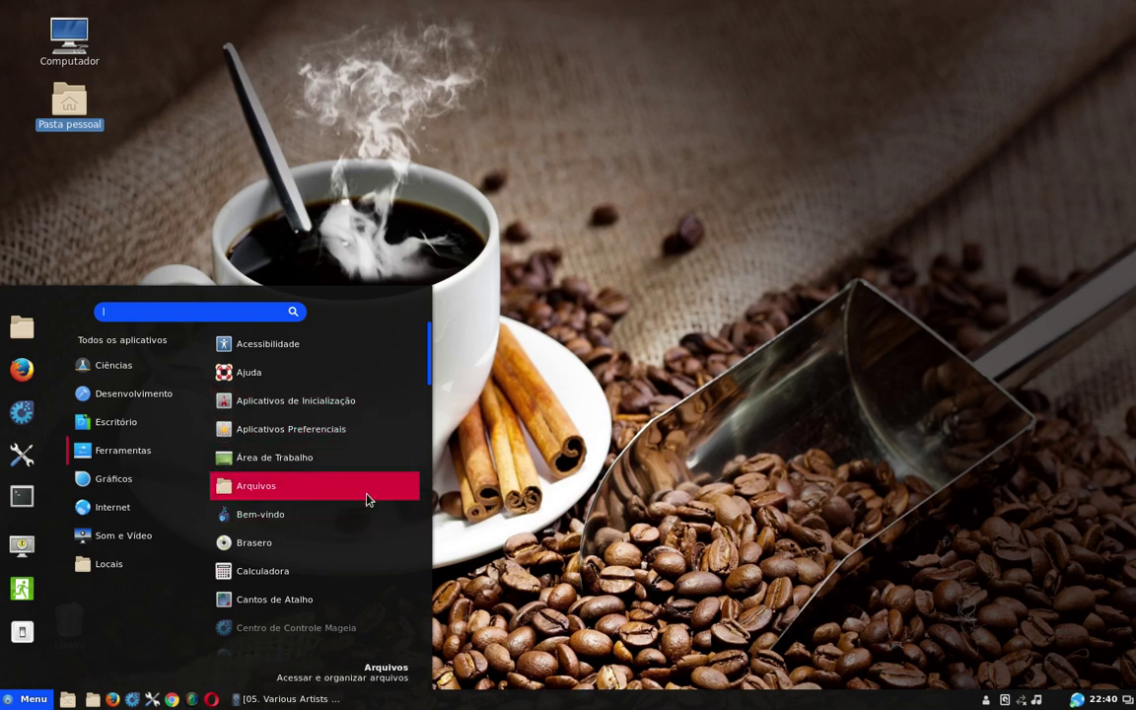
{"action": "scroll", "coordinate": [366, 529], "scroll_direction": "down", "scroll_amount": 1}
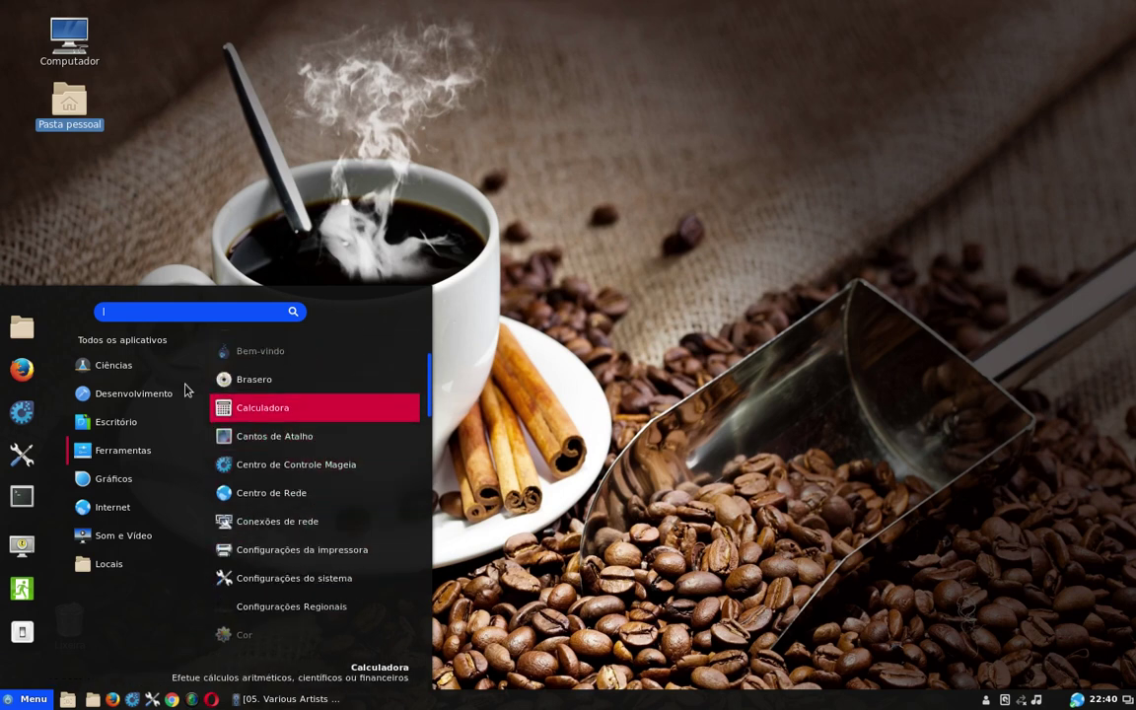
{"action": "mouse_move", "coordinate": [103, 404]}
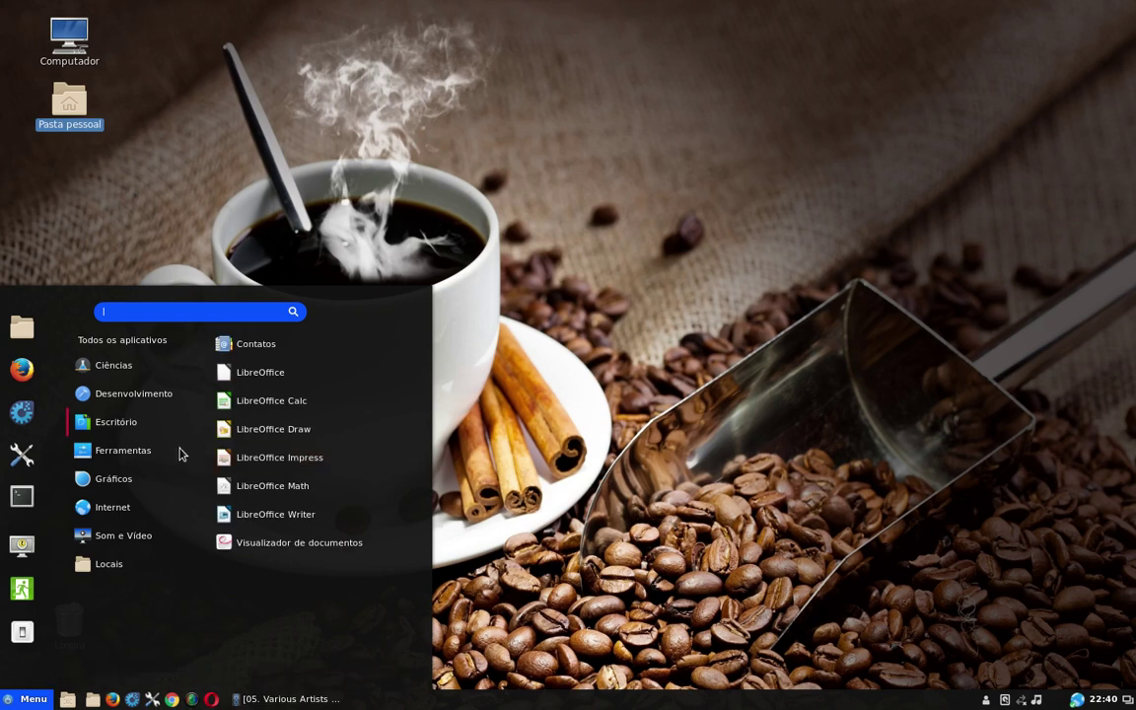
{"action": "mouse_move", "coordinate": [123, 456]}
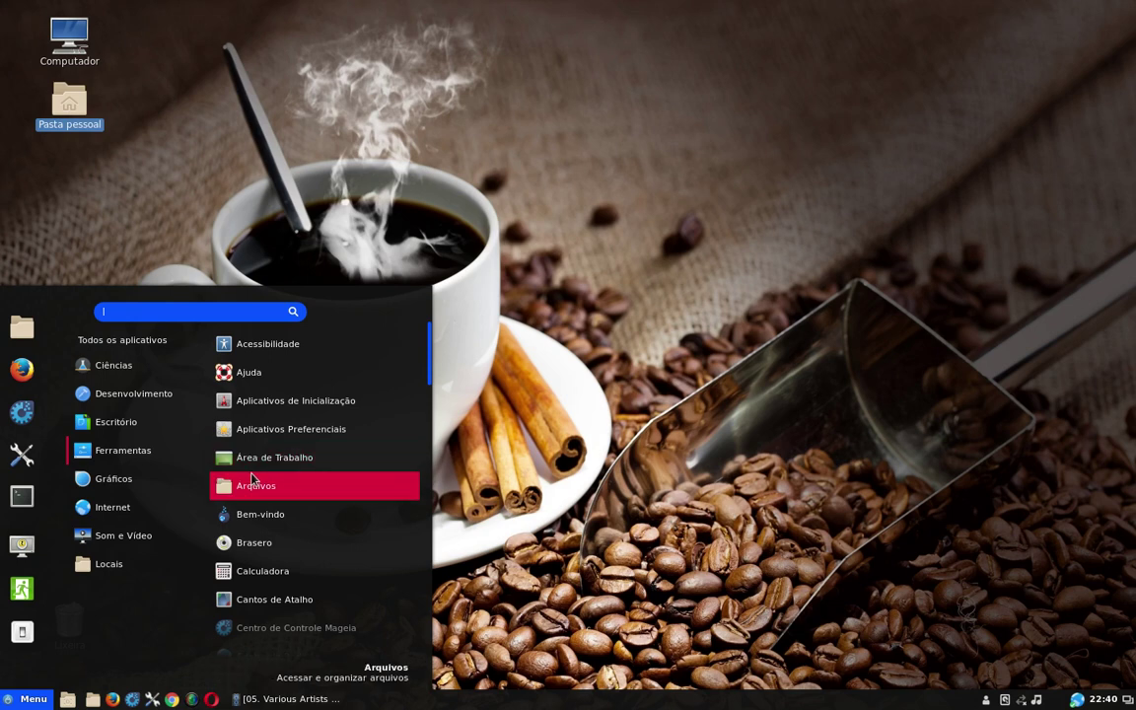
{"action": "scroll", "coordinate": [284, 521], "scroll_direction": "down", "scroll_amount": 2}
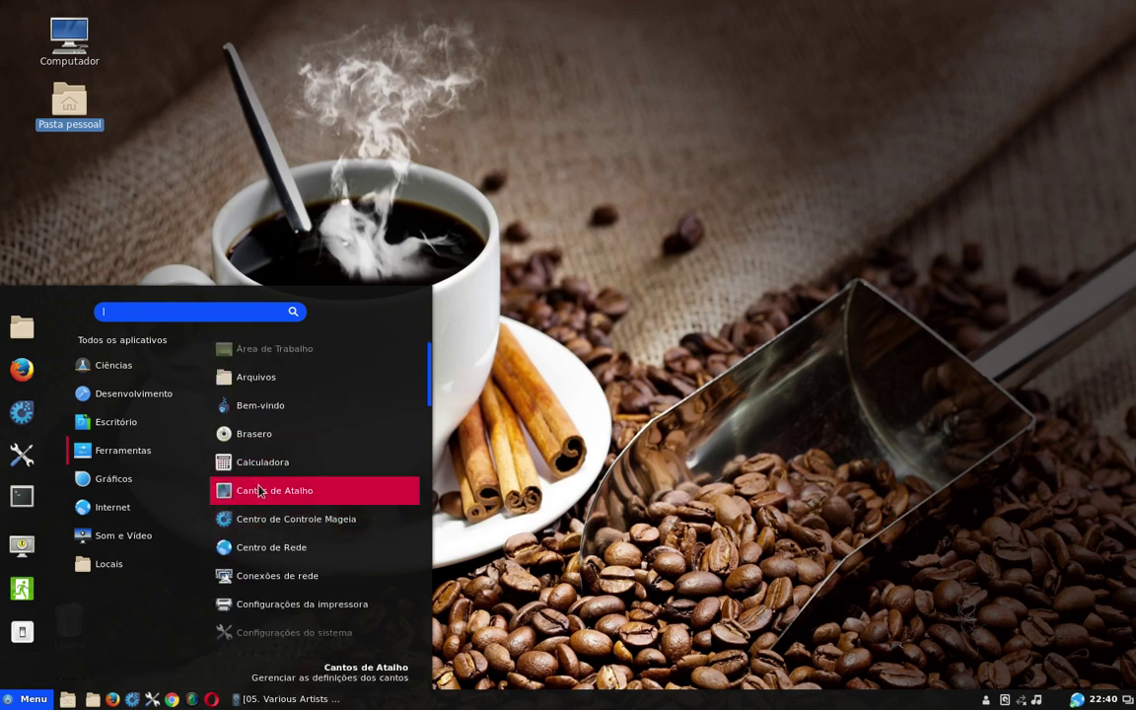
{"action": "mouse_move", "coordinate": [128, 345]}
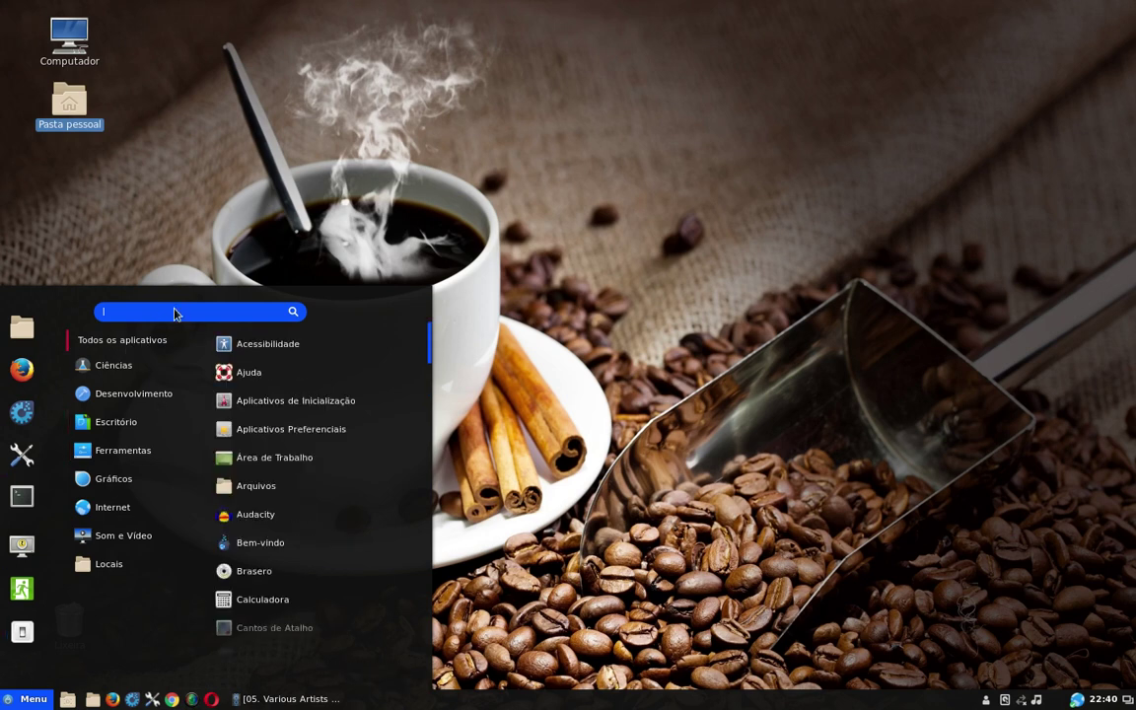
Search the application menu for "li", clear the search, and look through the full application list to its end.
{"action": "type", "text": "li"}
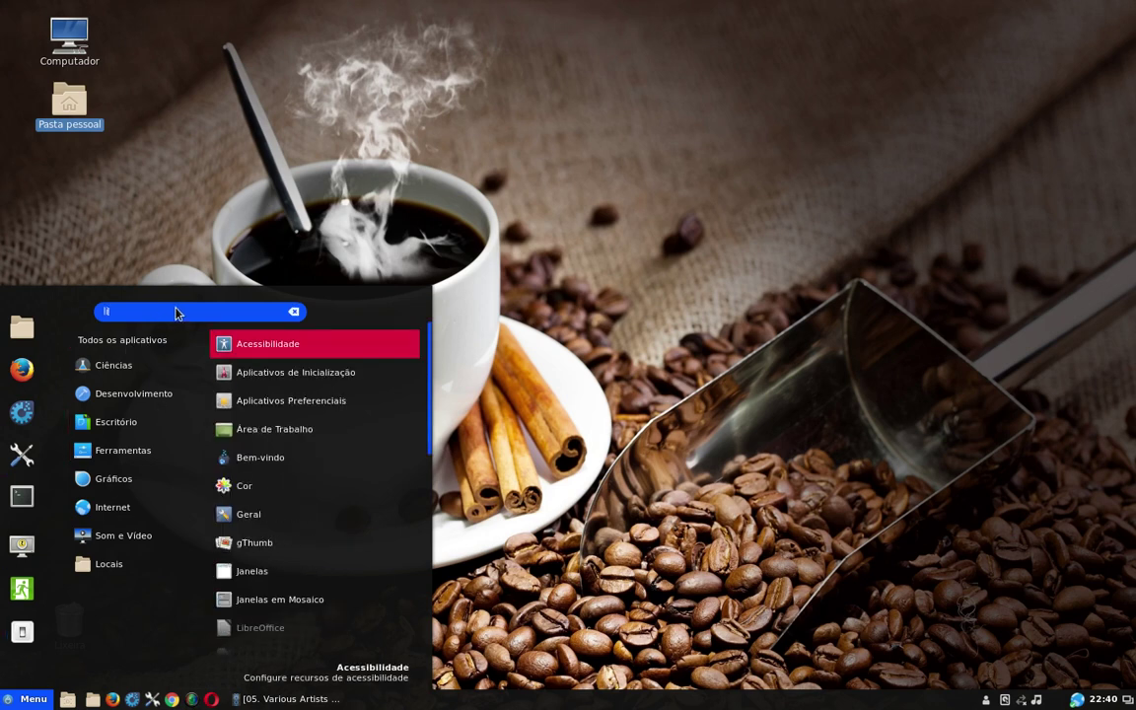
{"action": "key", "text": "BackSpace"}
{"action": "key", "text": "BackSpace"}
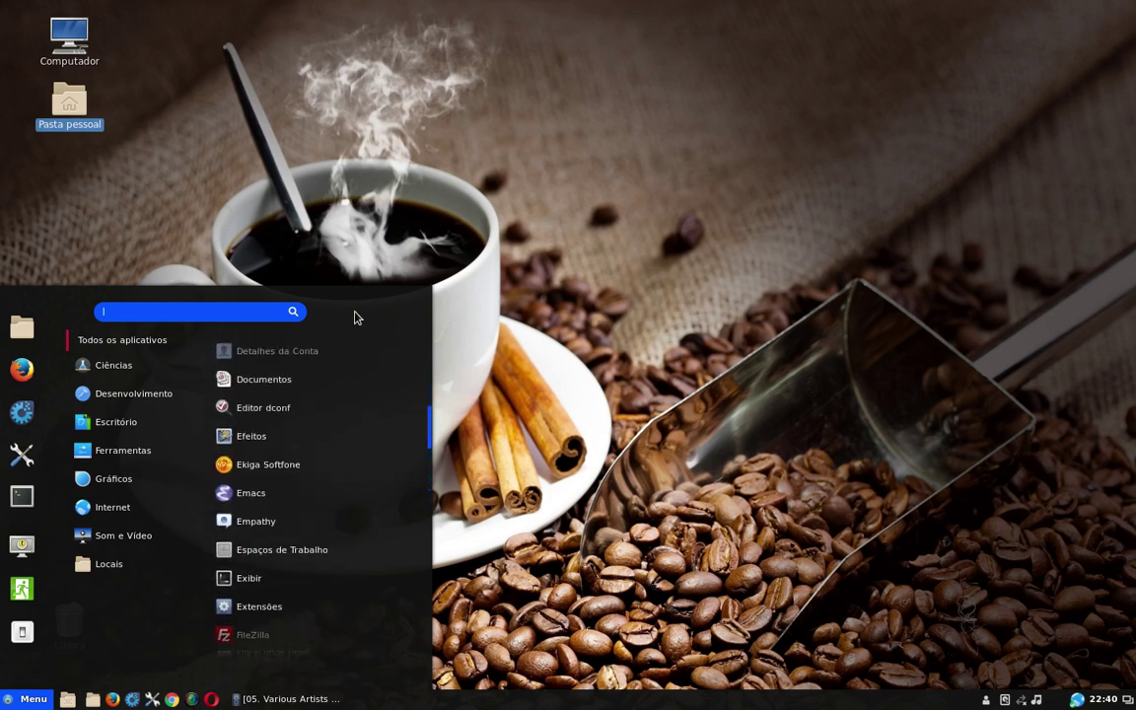
{"action": "scroll", "coordinate": [285, 493], "scroll_direction": "down", "scroll_amount": 15}
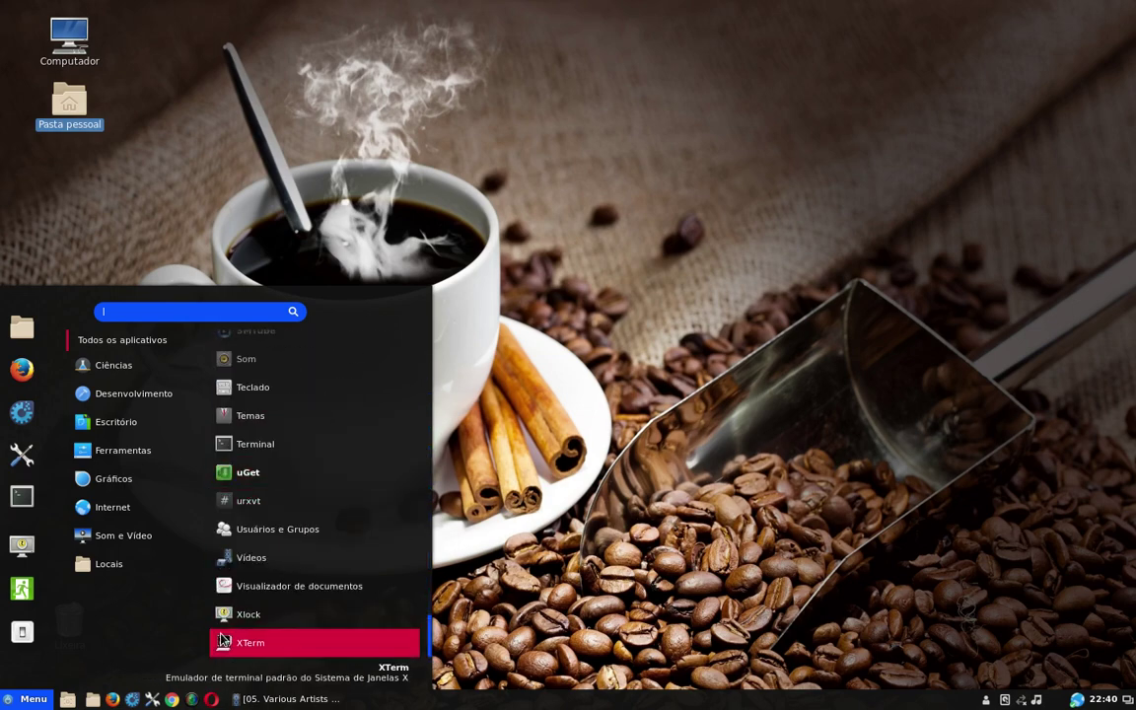
Open Configurações do sistema from the application menu and examine the Informações do Sistema page under Hardware.
{"action": "scroll", "coordinate": [296, 631], "scroll_direction": "up", "scroll_amount": 15}
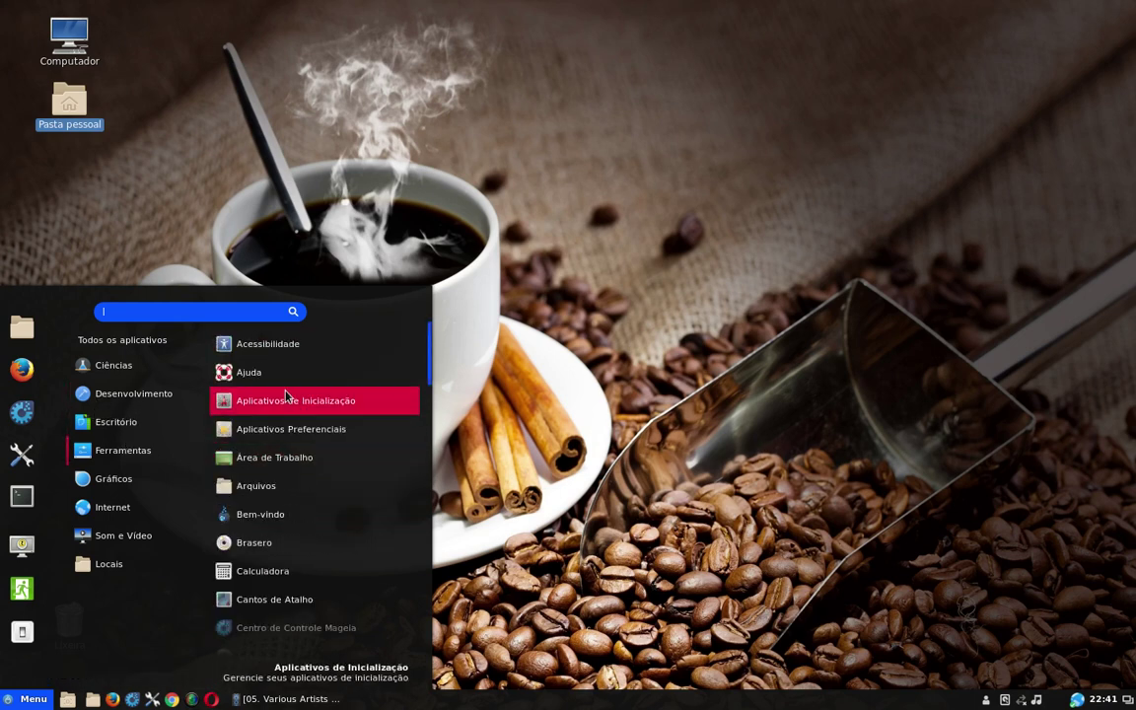
{"action": "scroll", "coordinate": [287, 395], "scroll_direction": "down", "scroll_amount": 3}
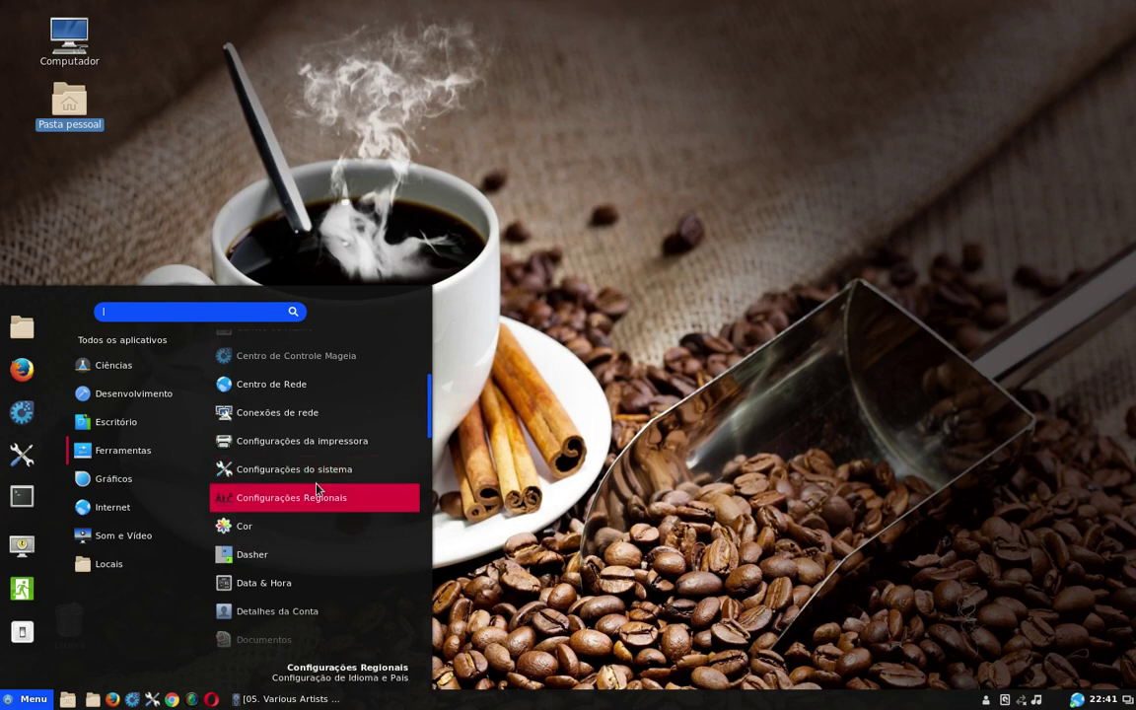
{"action": "left_click", "coordinate": [279, 481]}
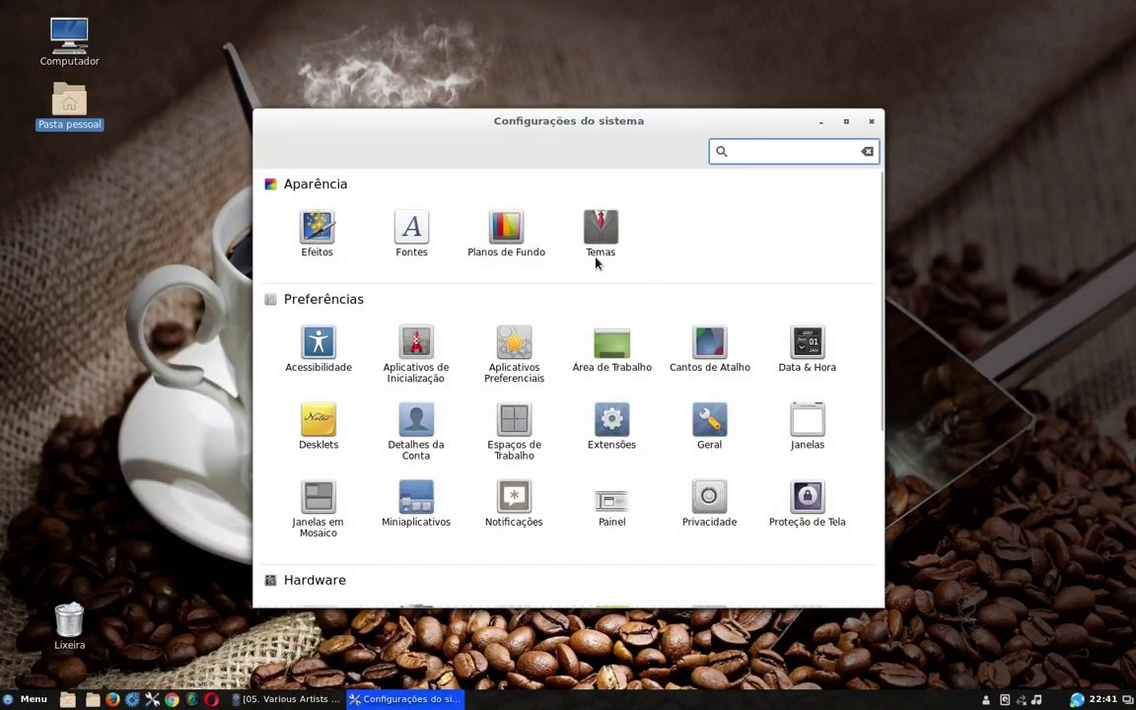
{"action": "scroll", "coordinate": [661, 324], "scroll_direction": "down", "scroll_amount": 5}
{"action": "scroll", "coordinate": [593, 534], "scroll_direction": "up", "scroll_amount": 1}
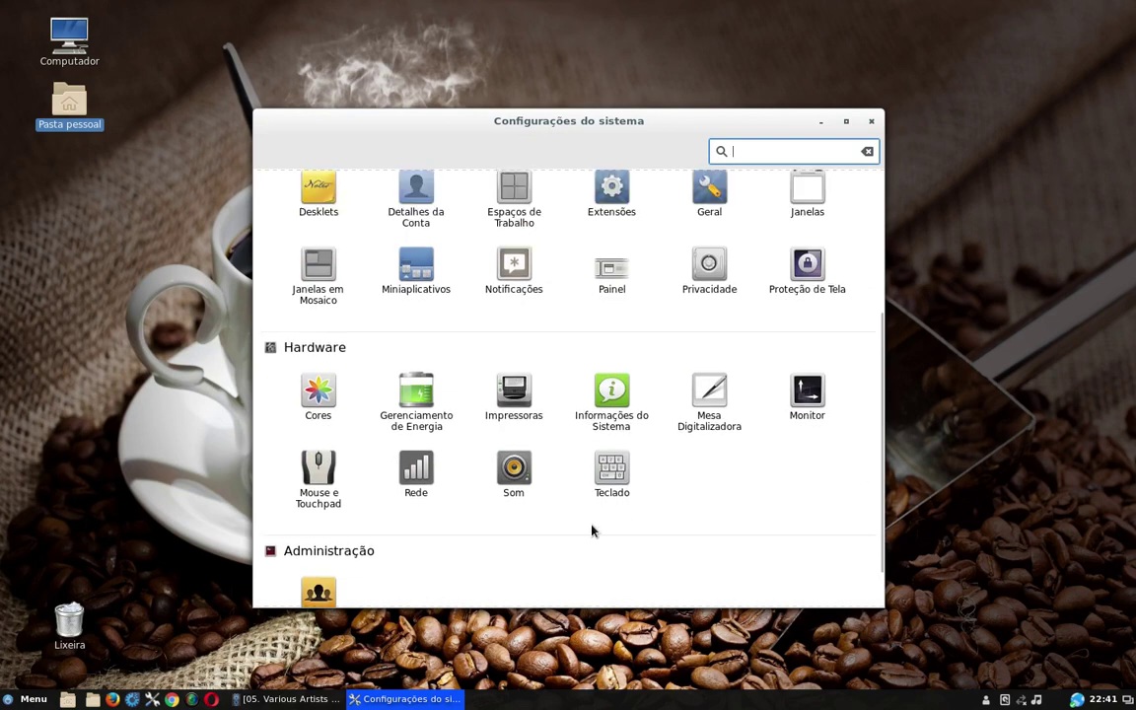
{"action": "left_click", "coordinate": [615, 393]}
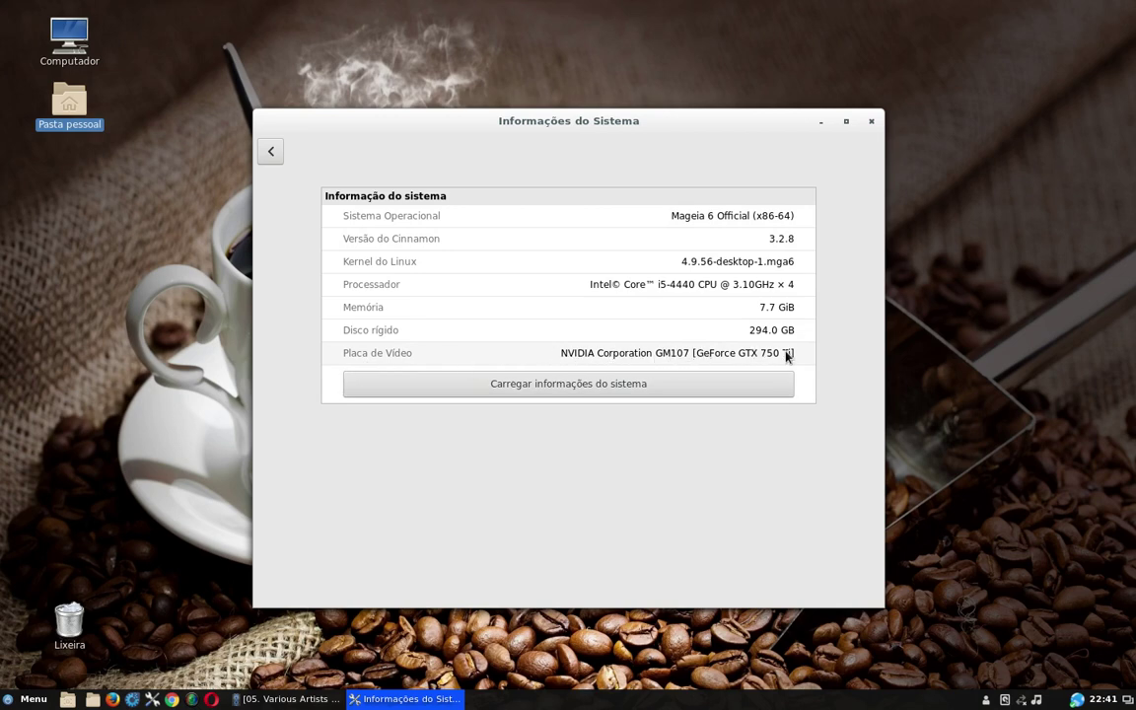
{"action": "left_click", "coordinate": [271, 151]}
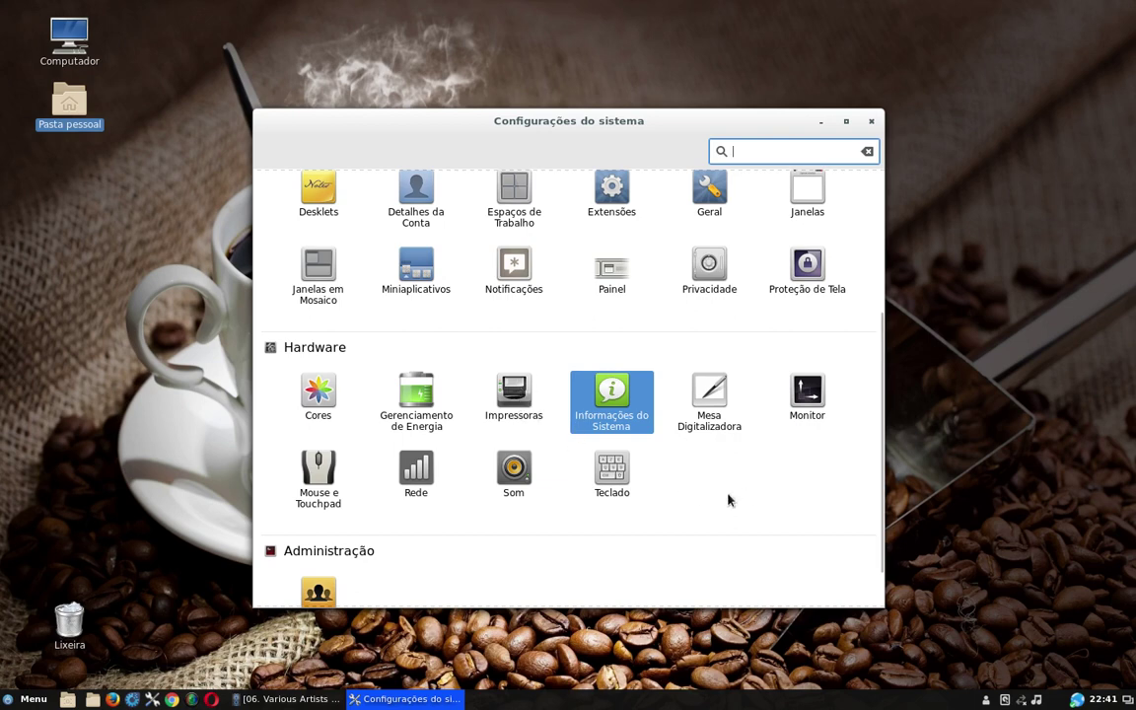
In Cantos de Atalho, enable "Passar cursor habilitado" for the upper-right corner's "Mostrar todas as janelas" action and test it.
{"action": "scroll", "coordinate": [727, 498], "scroll_direction": "up", "scroll_amount": 3}
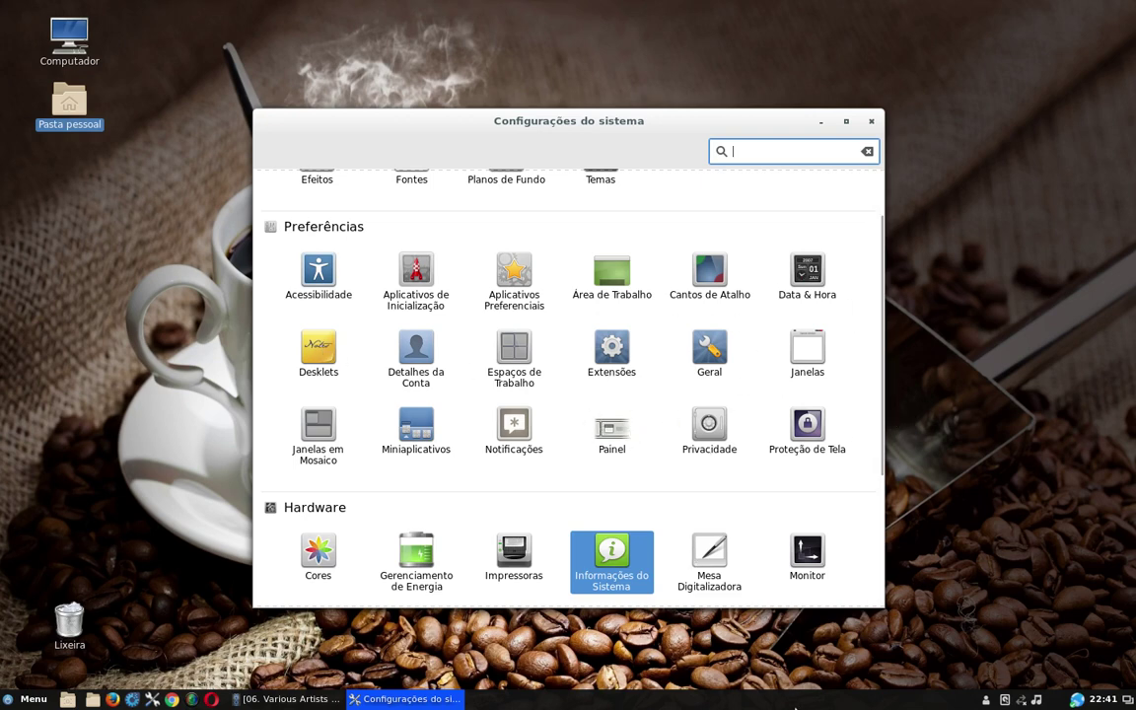
{"action": "scroll", "coordinate": [702, 306], "scroll_direction": "up", "scroll_amount": 2}
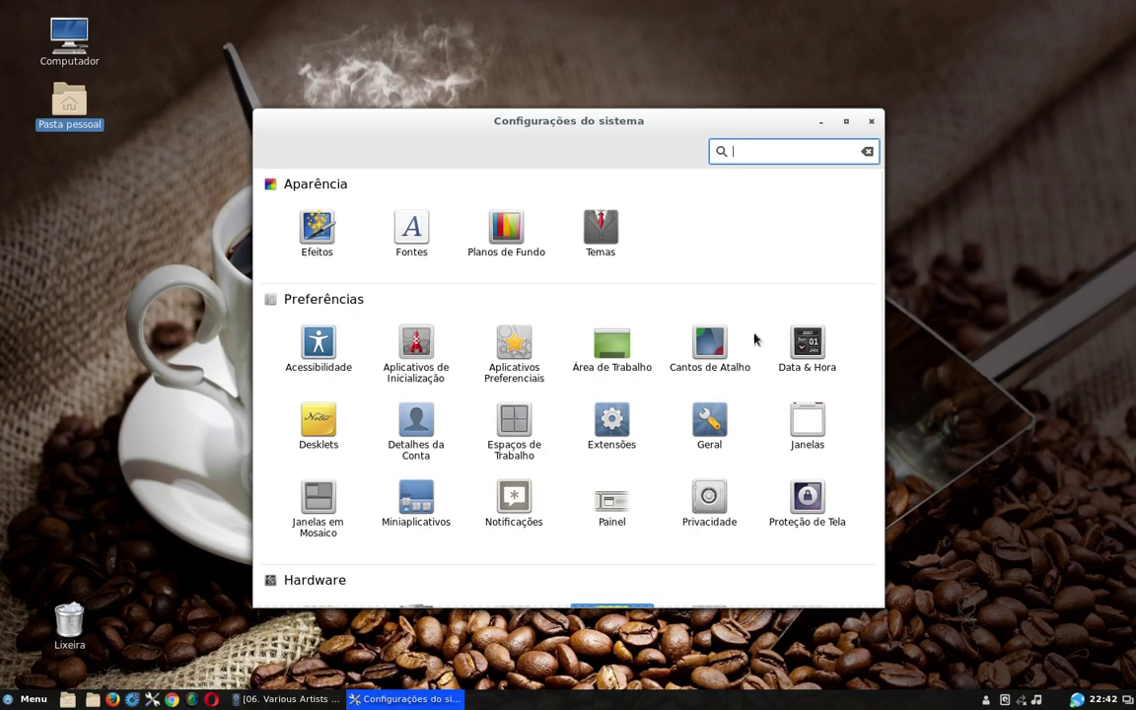
{"action": "left_click", "coordinate": [706, 350]}
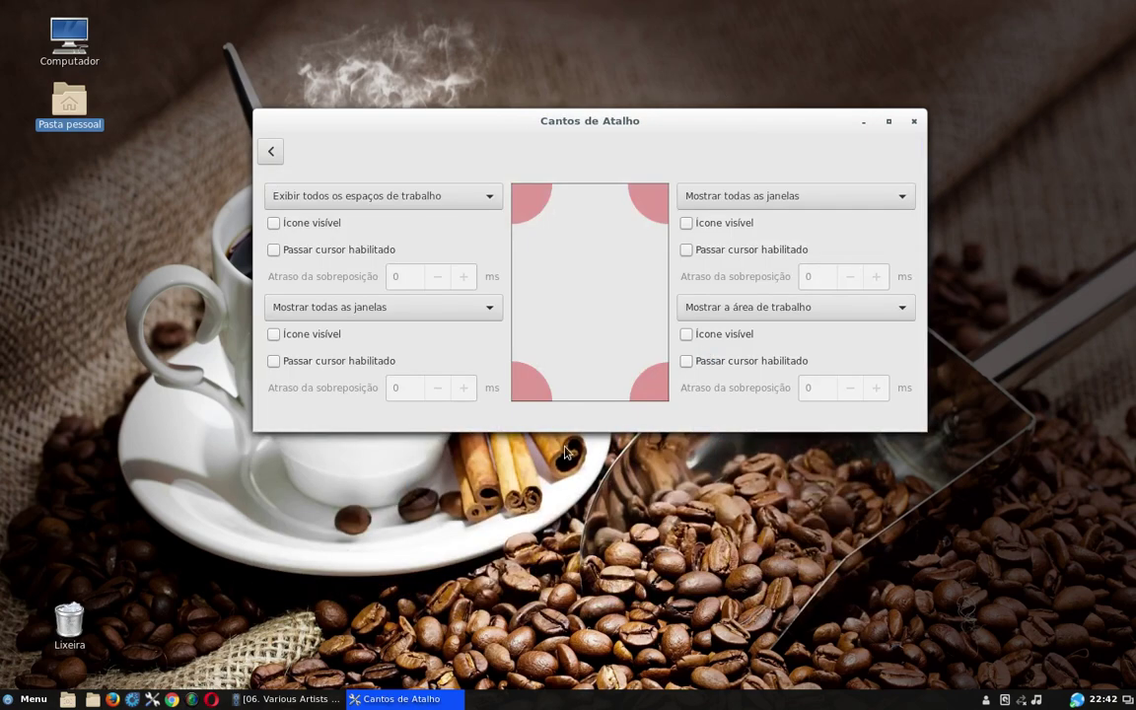
{"action": "left_click", "coordinate": [686, 249]}
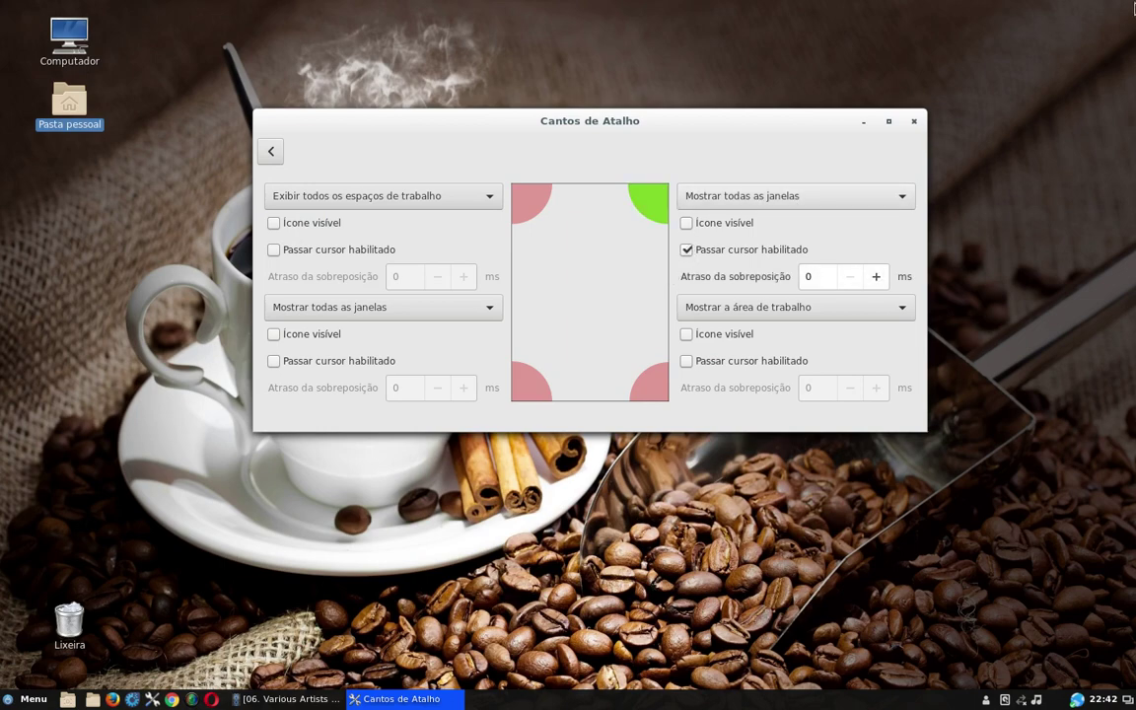
{"action": "mouse_move", "coordinate": [1133, 5]}
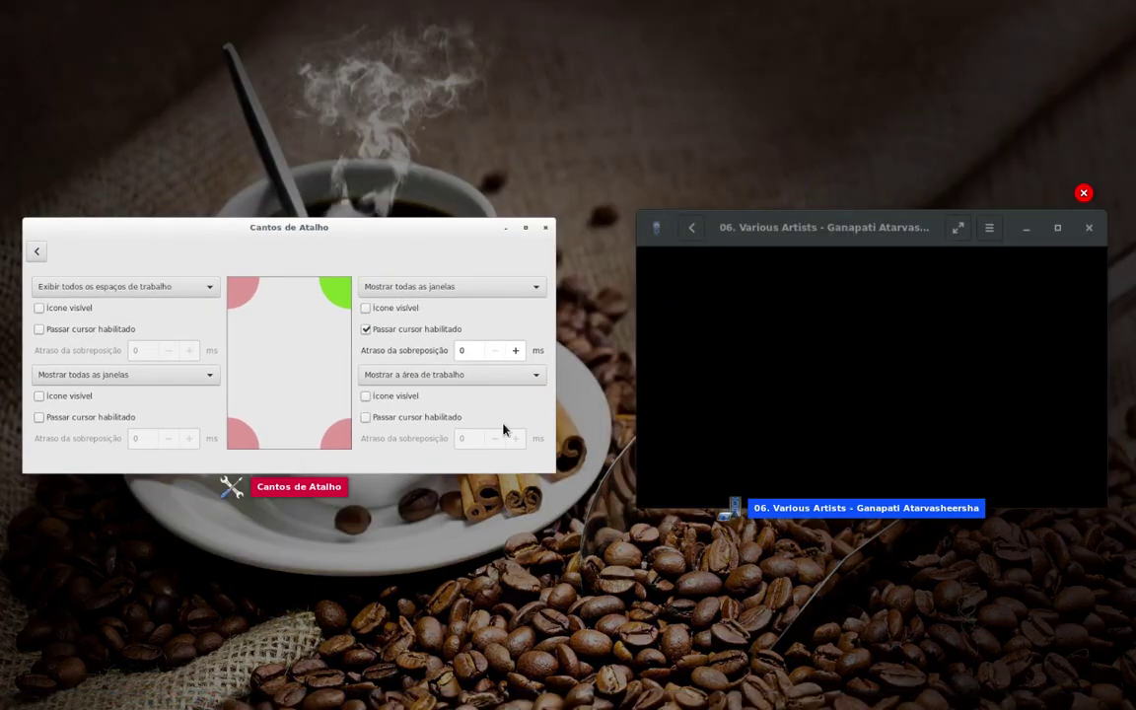
{"action": "left_click", "coordinate": [363, 325]}
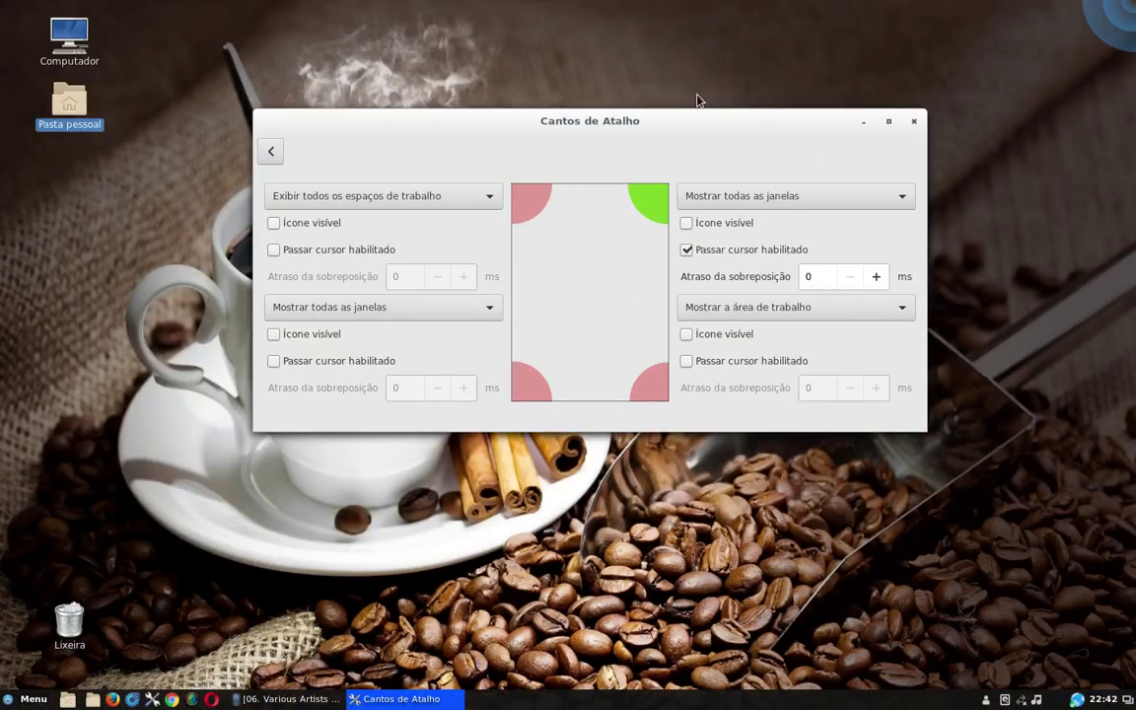
{"action": "left_click", "coordinate": [268, 154]}
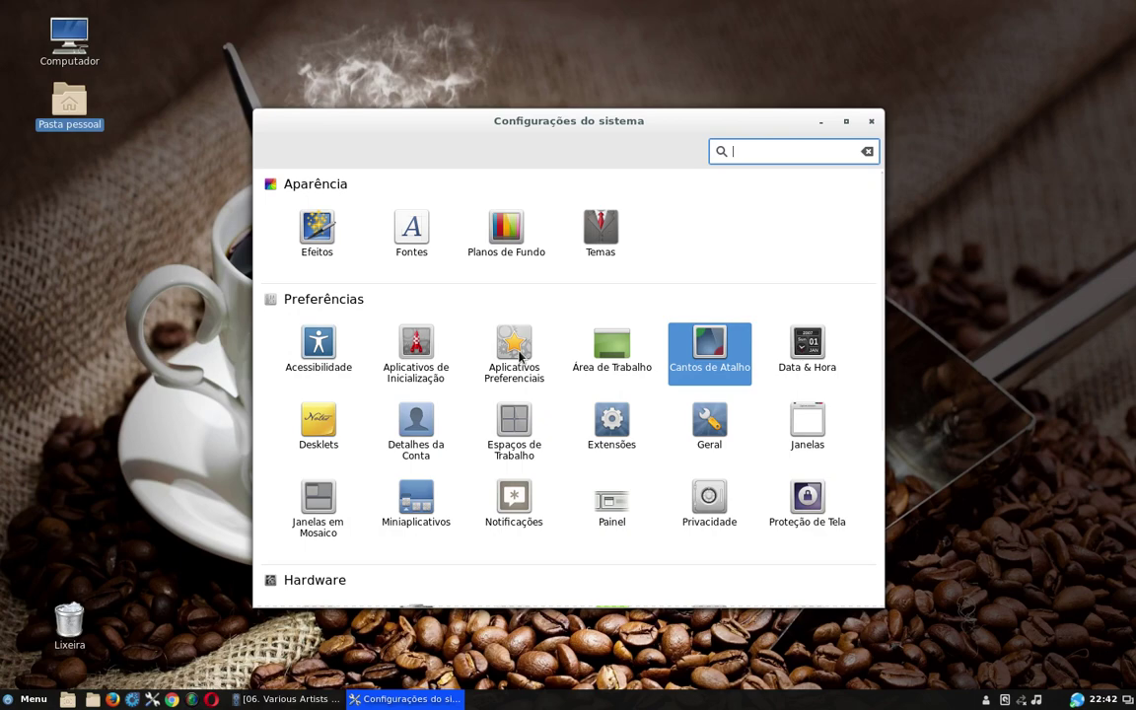
In Aplicativos de Inicialização, disable Mageia Online Applet, NetApplet and Mageia Welcome, then return to the settings overview.
{"action": "left_click", "coordinate": [420, 359]}
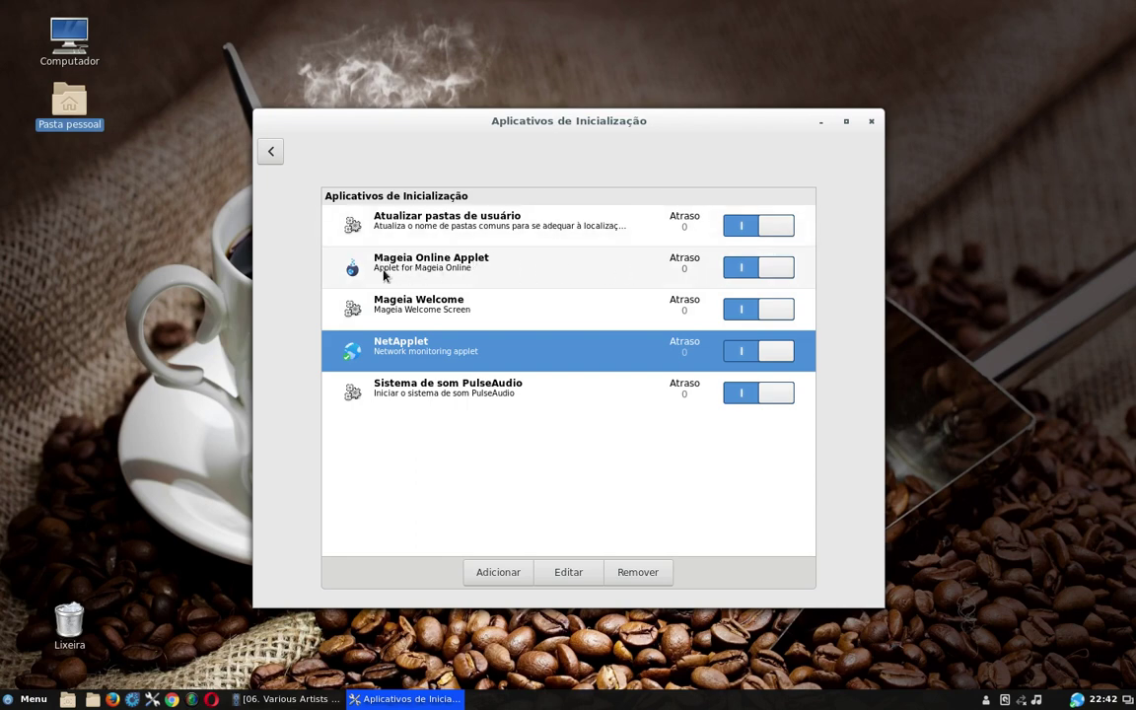
{"action": "left_click", "coordinate": [754, 274]}
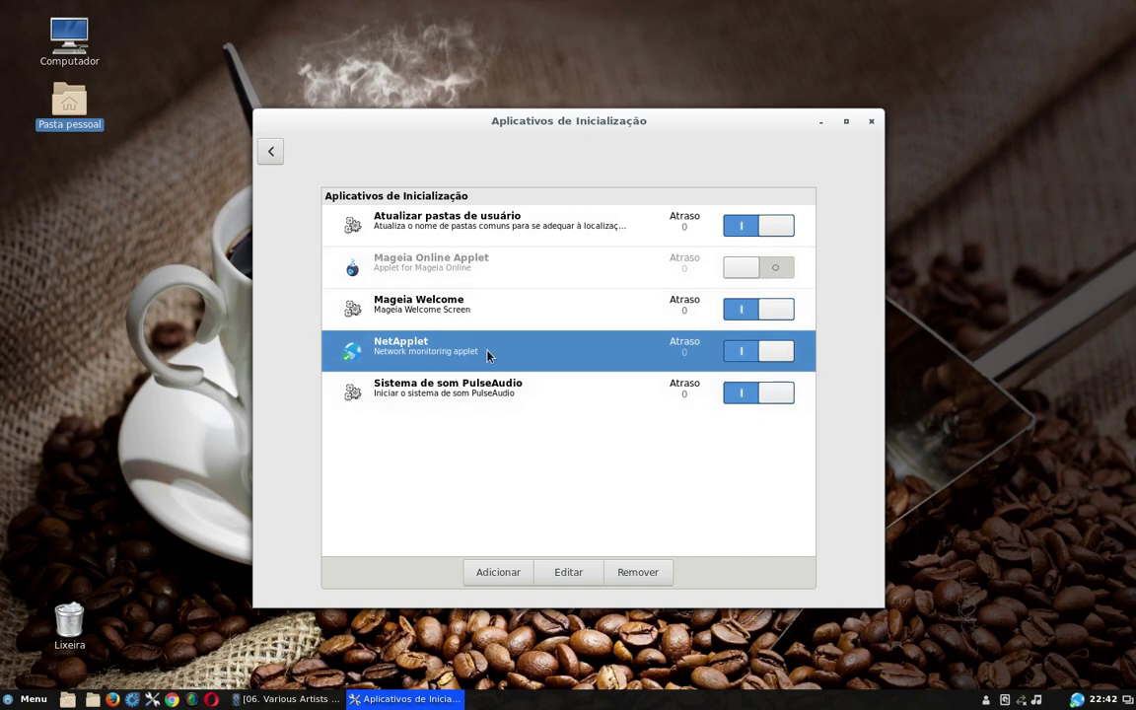
{"action": "left_click", "coordinate": [774, 353]}
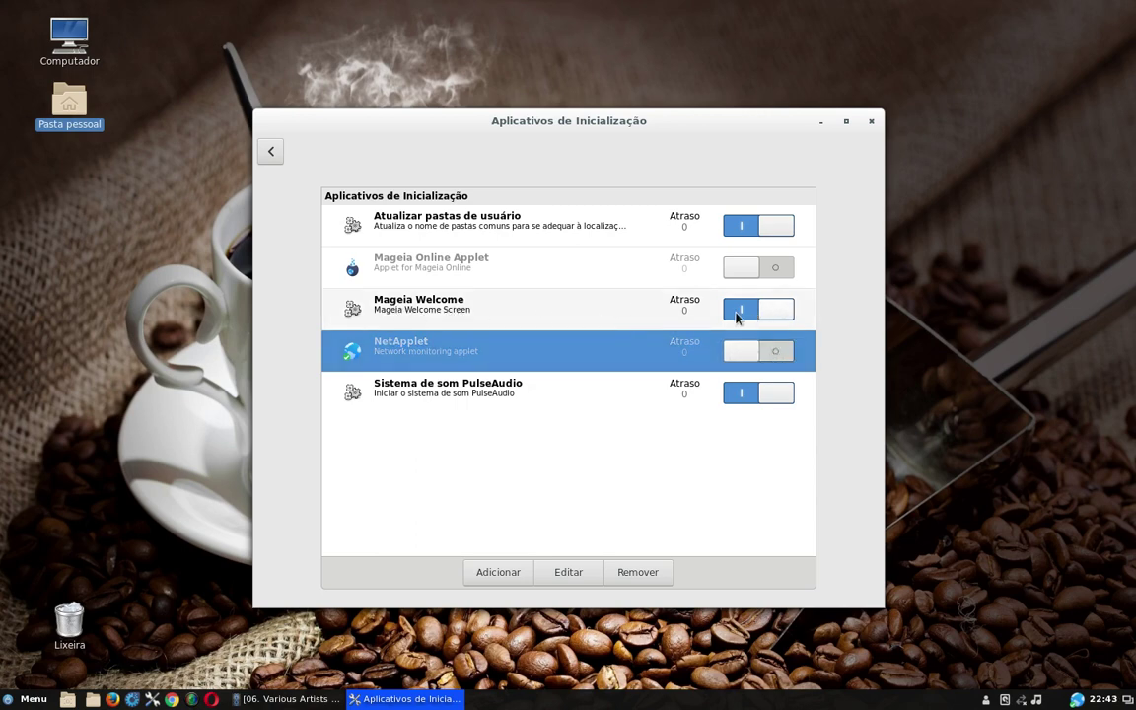
{"action": "left_click", "coordinate": [762, 316]}
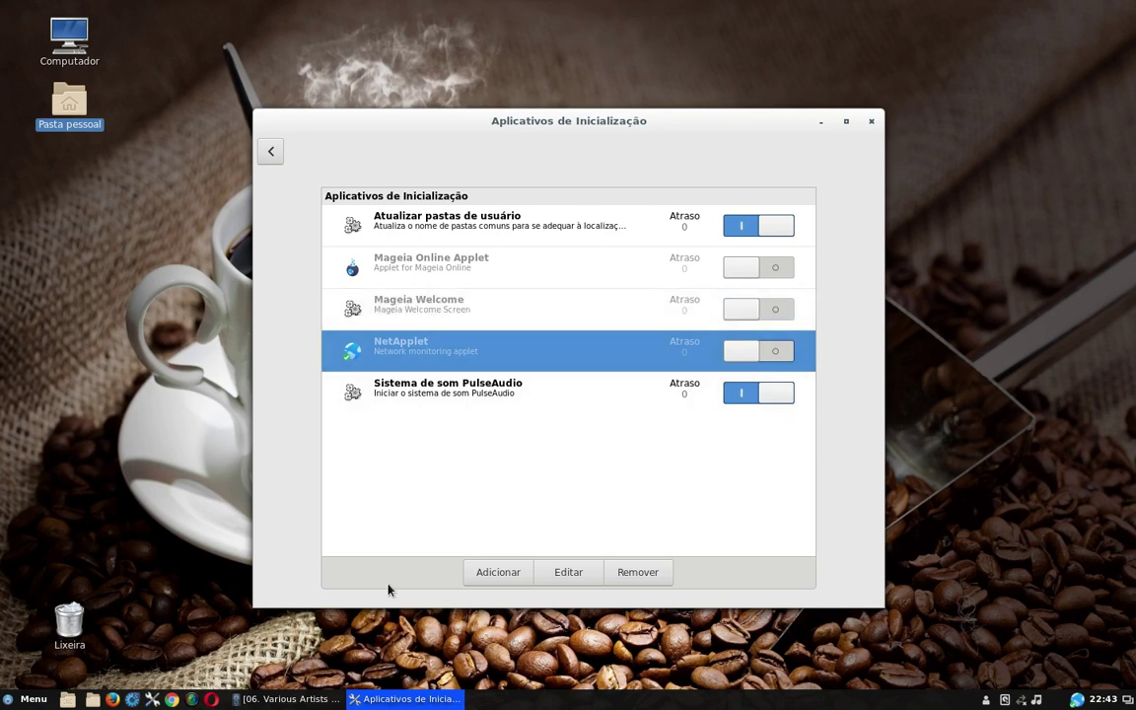
{"action": "left_click", "coordinate": [270, 152]}
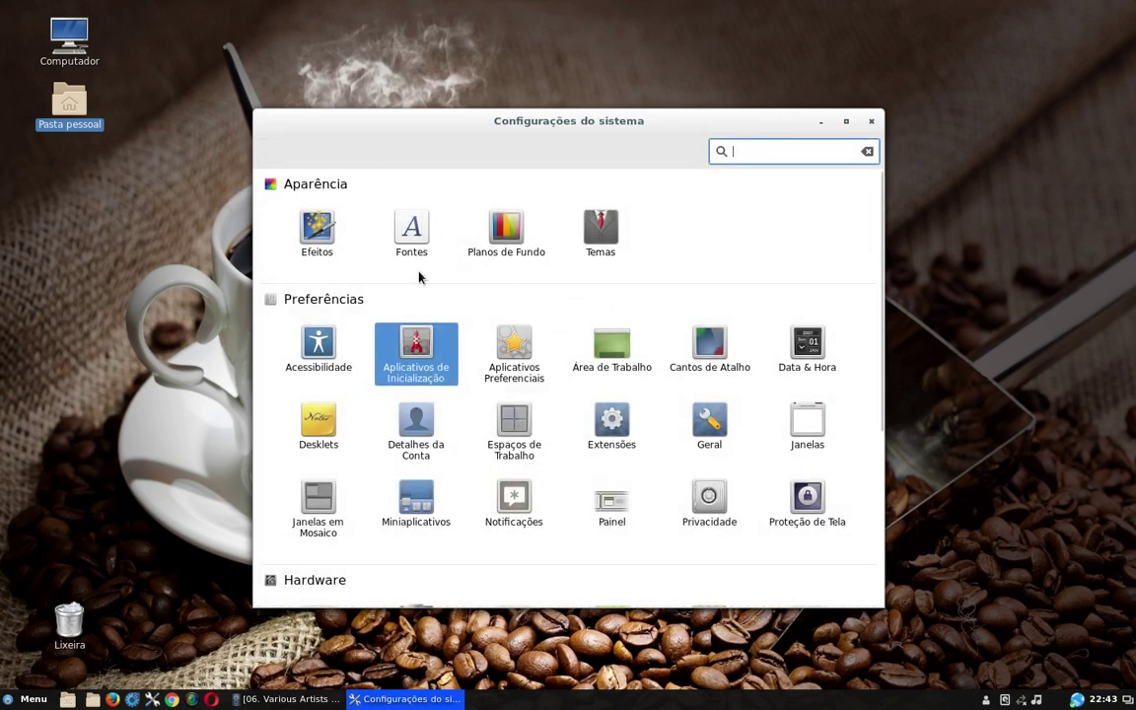
Open the Temas settings and view the available Área de Trabalho themes, keeping CBlack selected.
{"action": "left_click", "coordinate": [607, 226]}
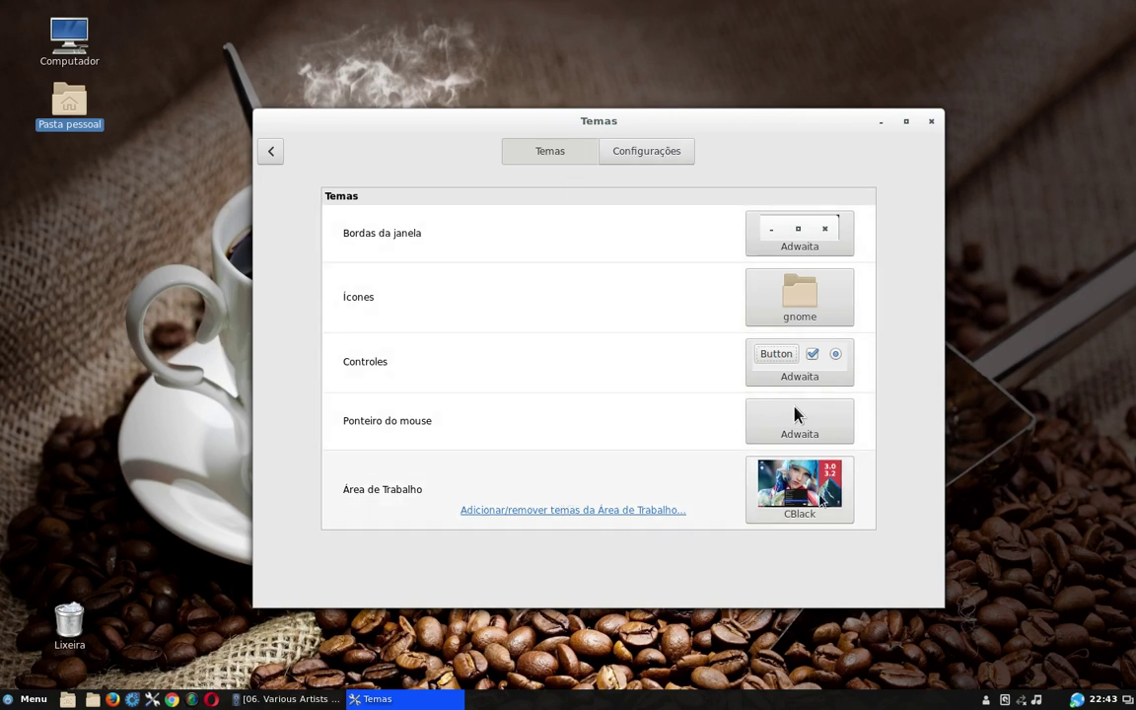
{"action": "left_click", "coordinate": [799, 488]}
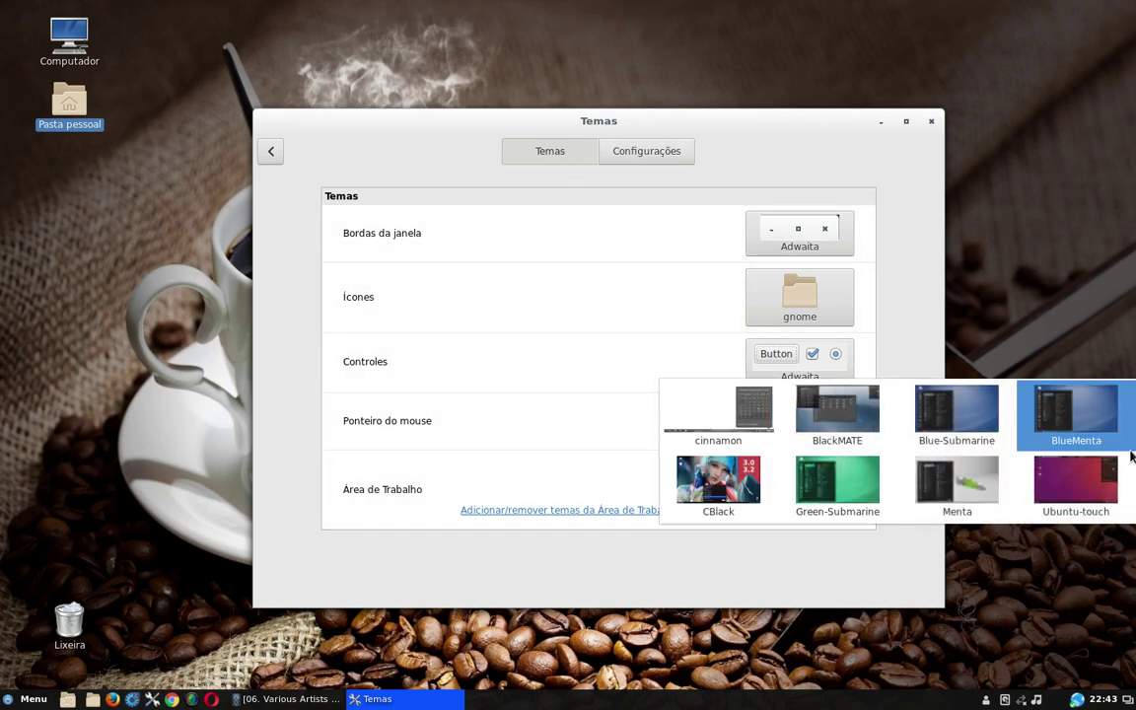
{"action": "left_click", "coordinate": [715, 488]}
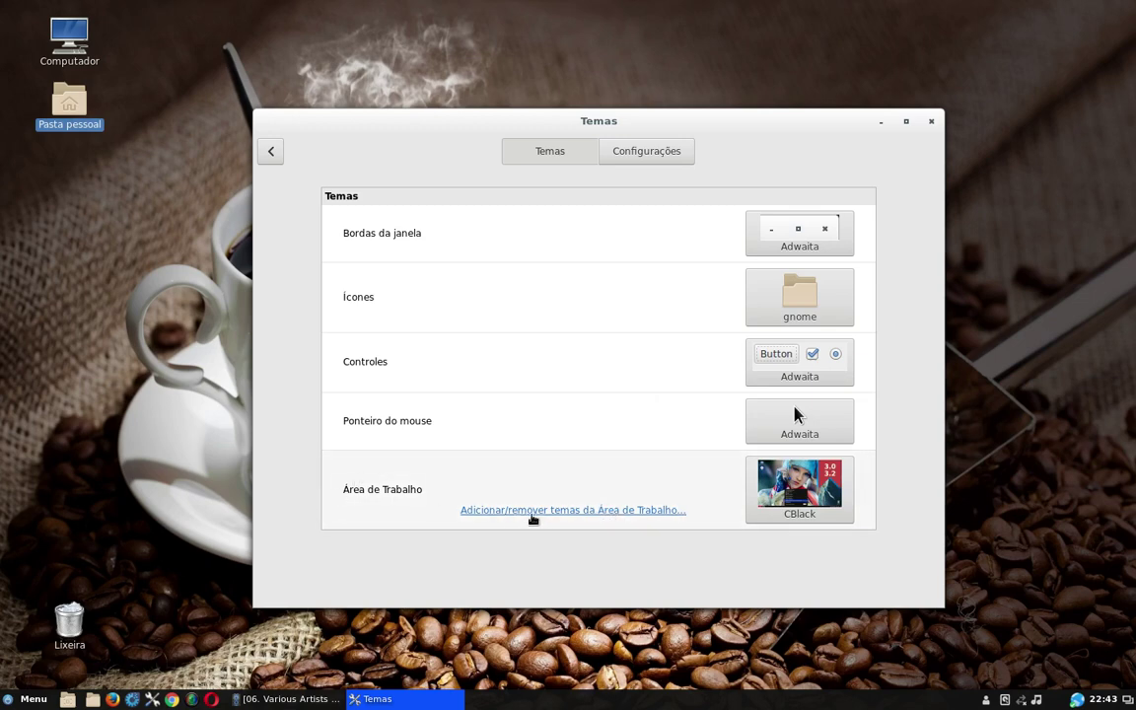
Browse the online desktop themes, mark and unmark Metallic_Cyan for installation, and return to the installed themes.
{"action": "left_click", "coordinate": [595, 514]}
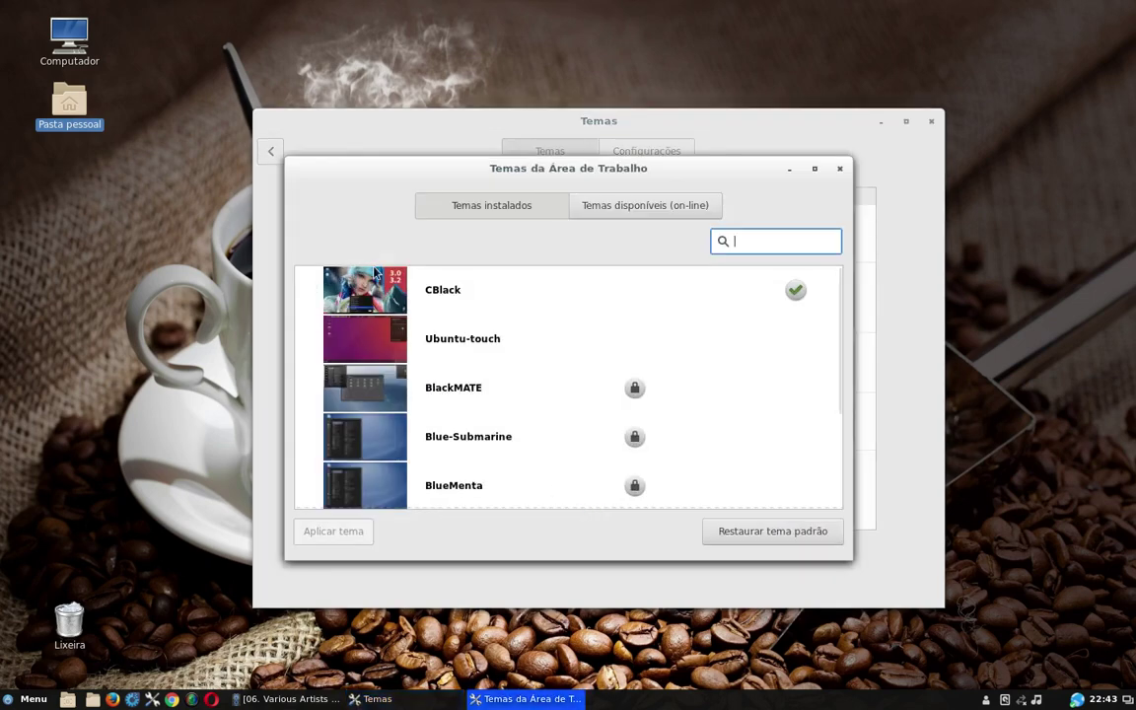
{"action": "left_click", "coordinate": [617, 207]}
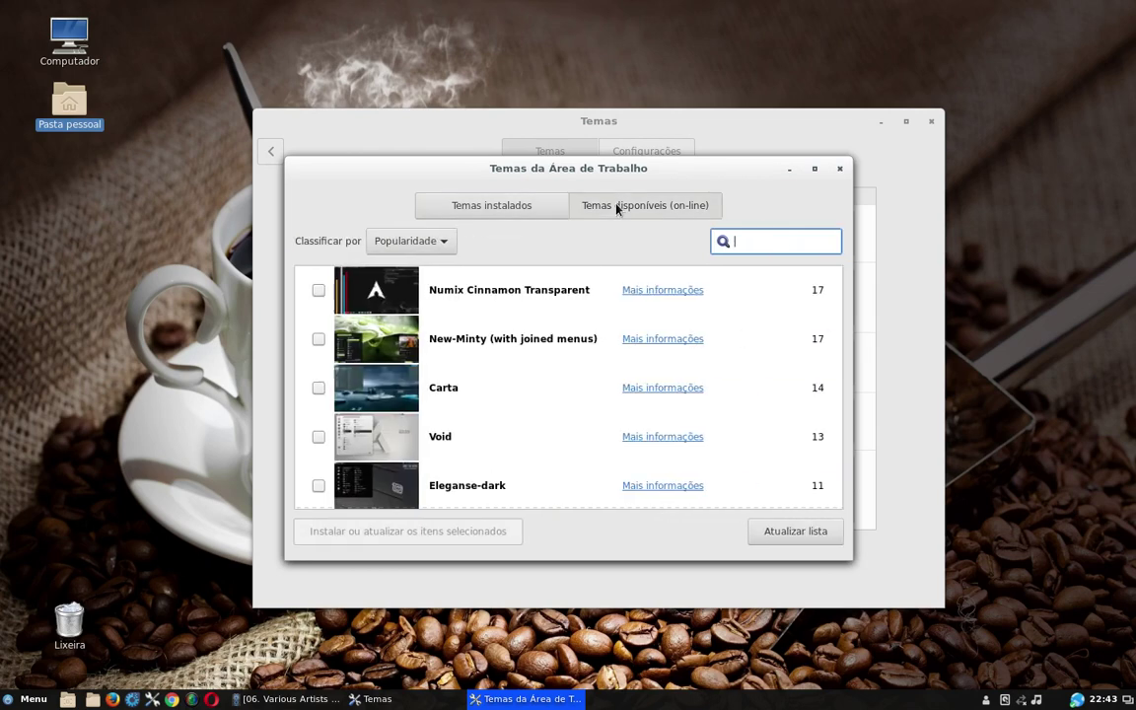
{"action": "scroll", "coordinate": [502, 405], "scroll_direction": "down", "scroll_amount": 10}
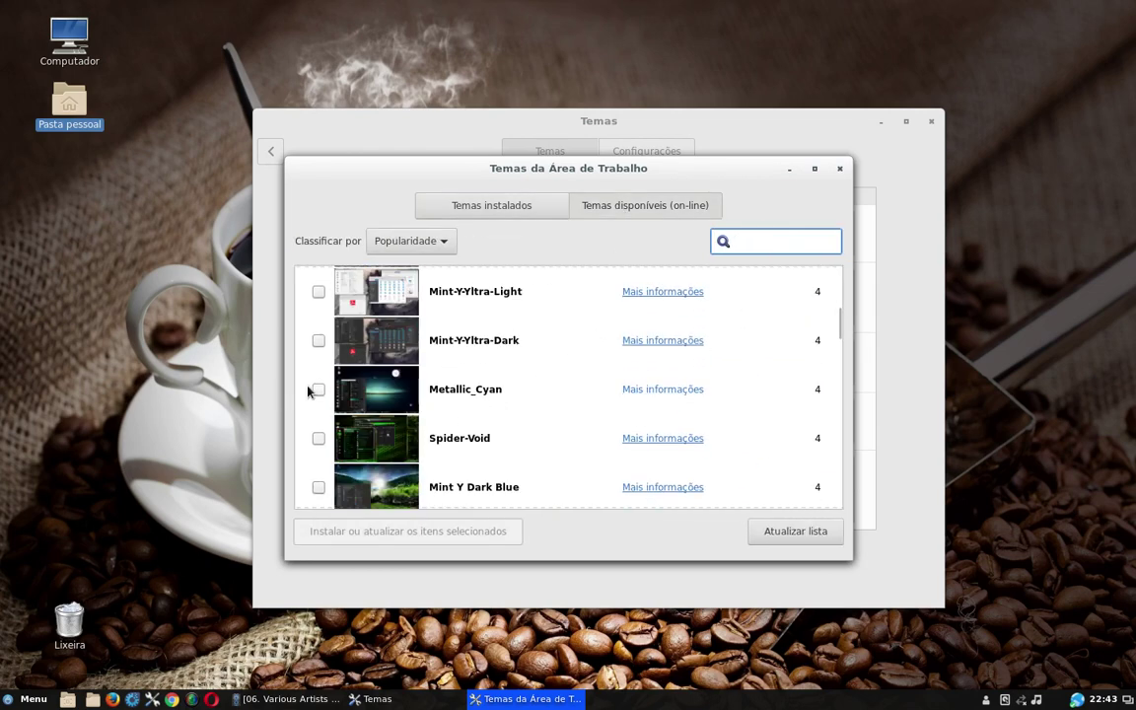
{"action": "left_click", "coordinate": [318, 389]}
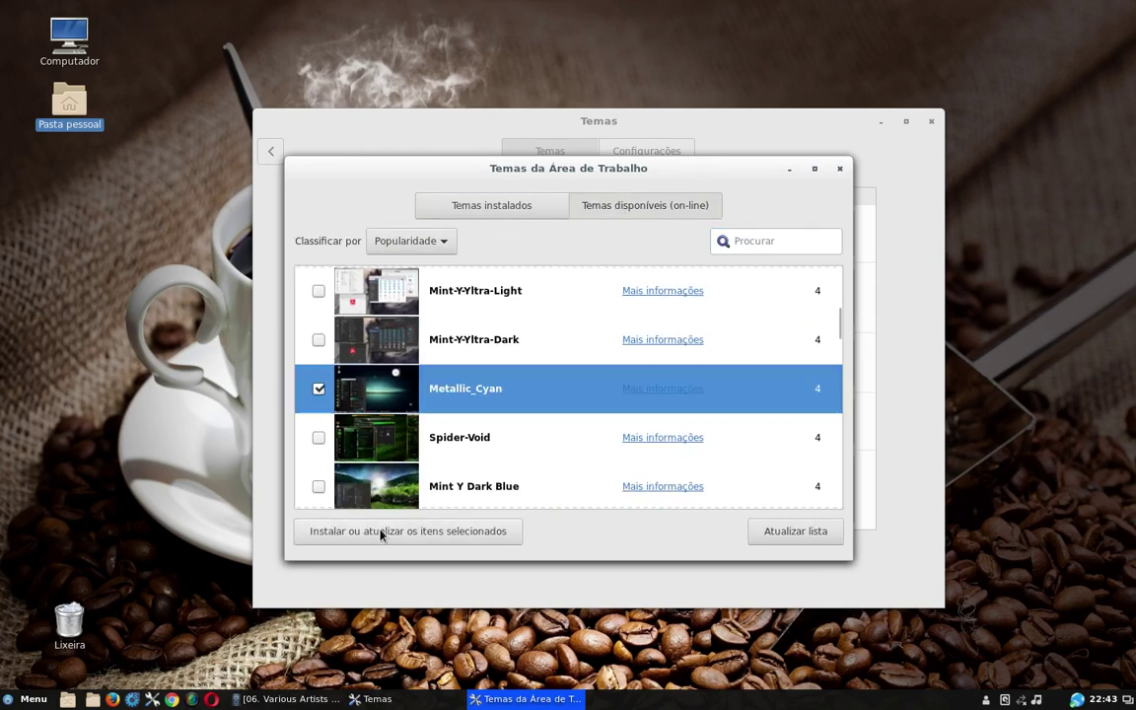
{"action": "left_click", "coordinate": [318, 388]}
{"action": "scroll", "coordinate": [571, 411], "scroll_direction": "up", "scroll_amount": 10}
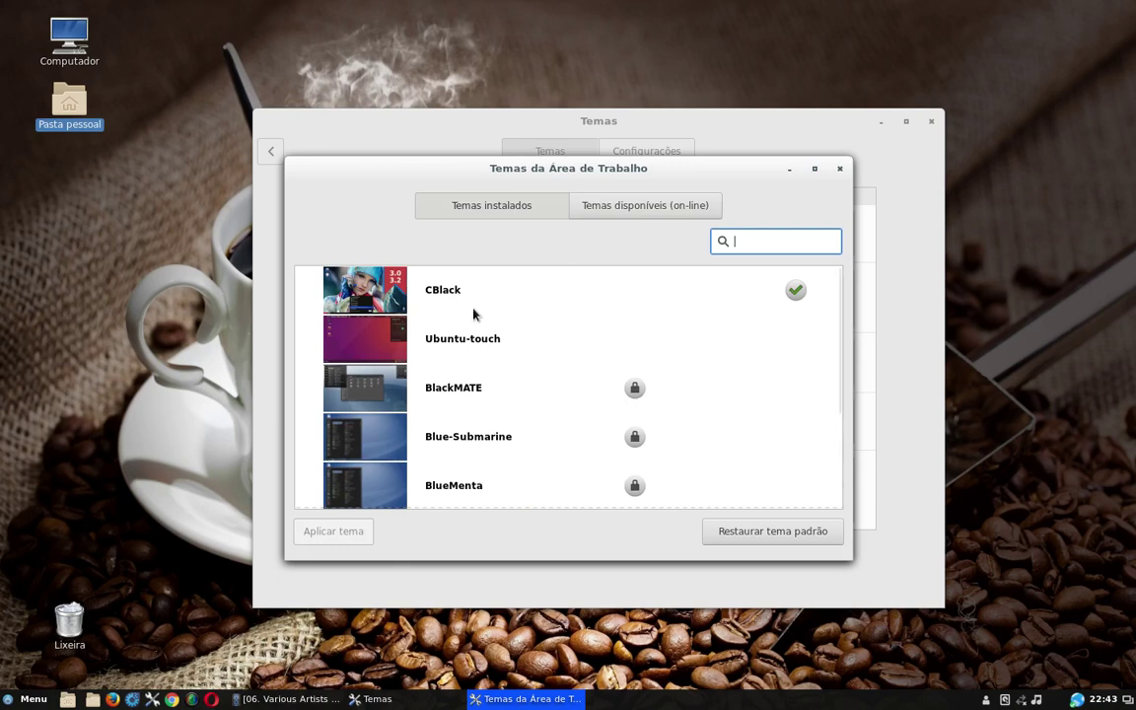
Apply the installed Cinnamon theme to the desktop.
{"action": "scroll", "coordinate": [483, 448], "scroll_direction": "down", "scroll_amount": 2}
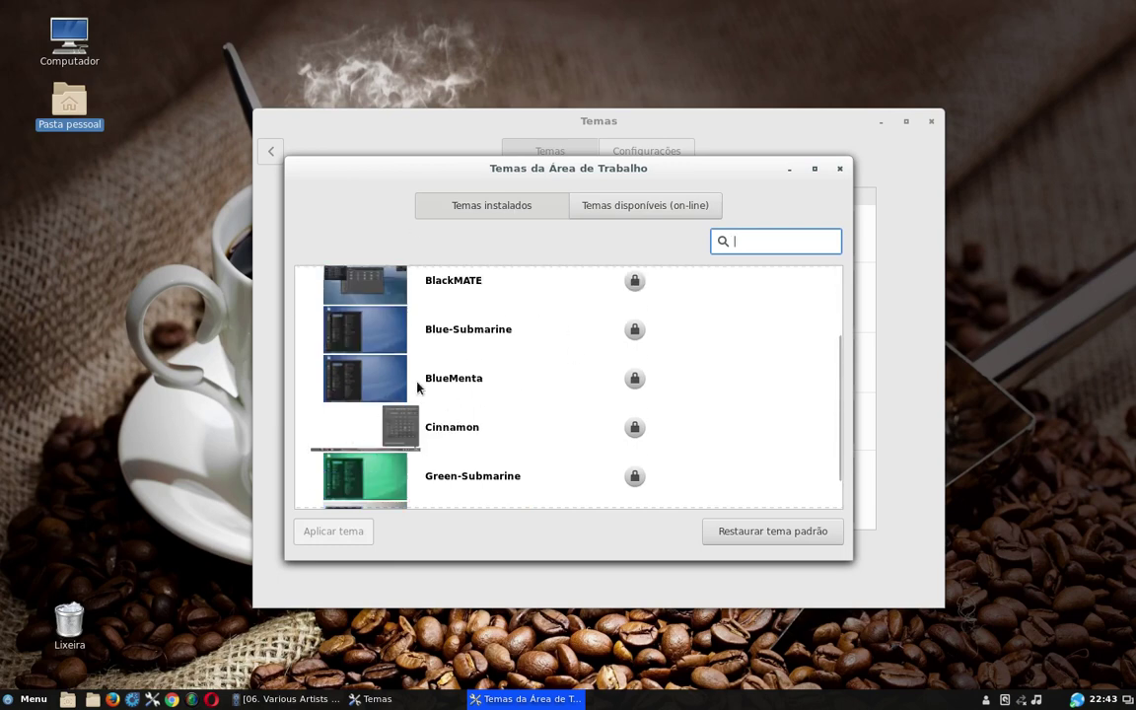
{"action": "left_click", "coordinate": [385, 435]}
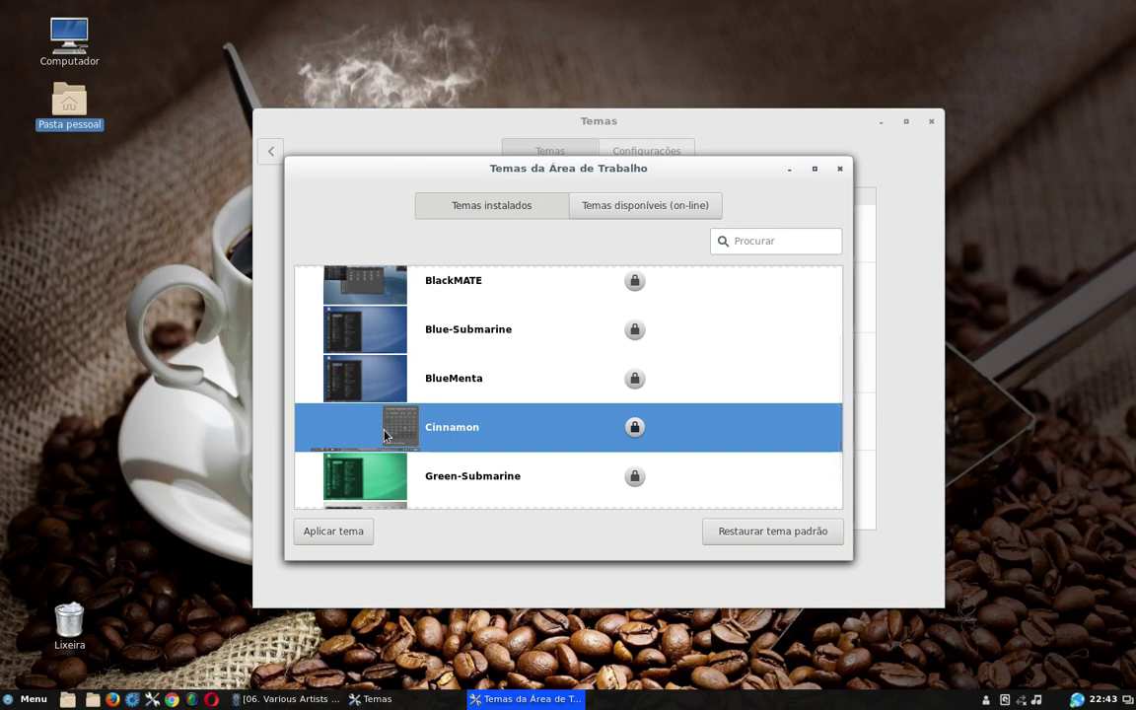
{"action": "left_click", "coordinate": [334, 531]}
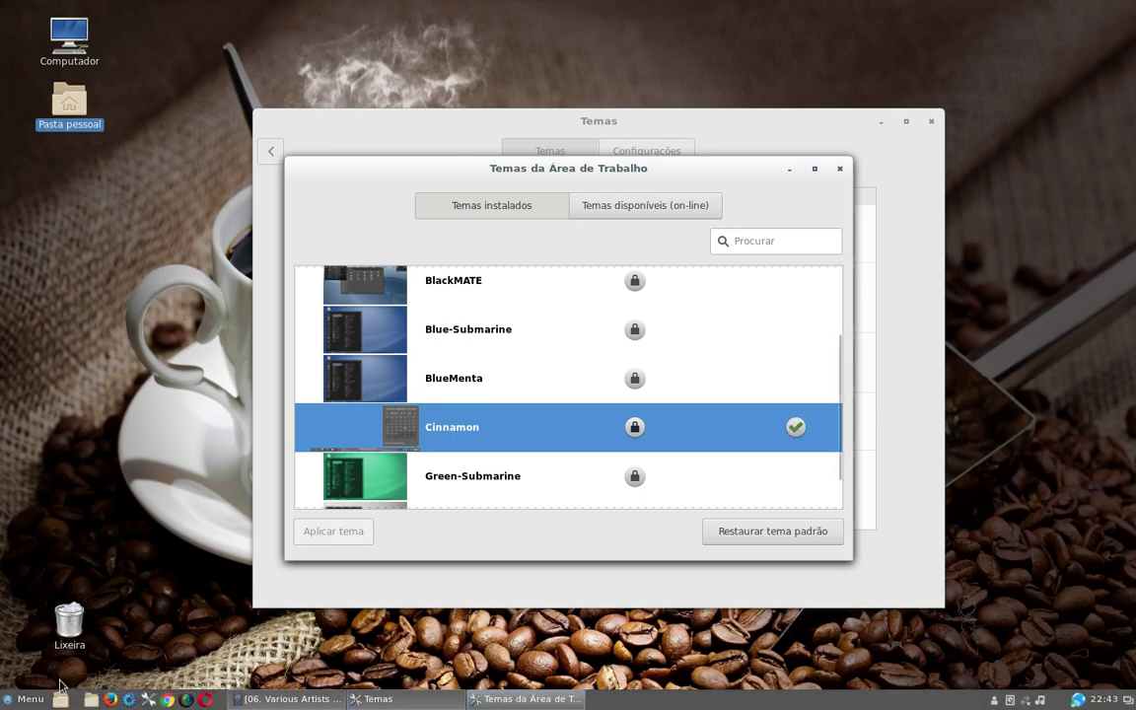
Minimize both theme windows and examine how the application menu looks with the Cinnamon theme, then close the menu.
{"action": "left_click", "coordinate": [480, 699]}
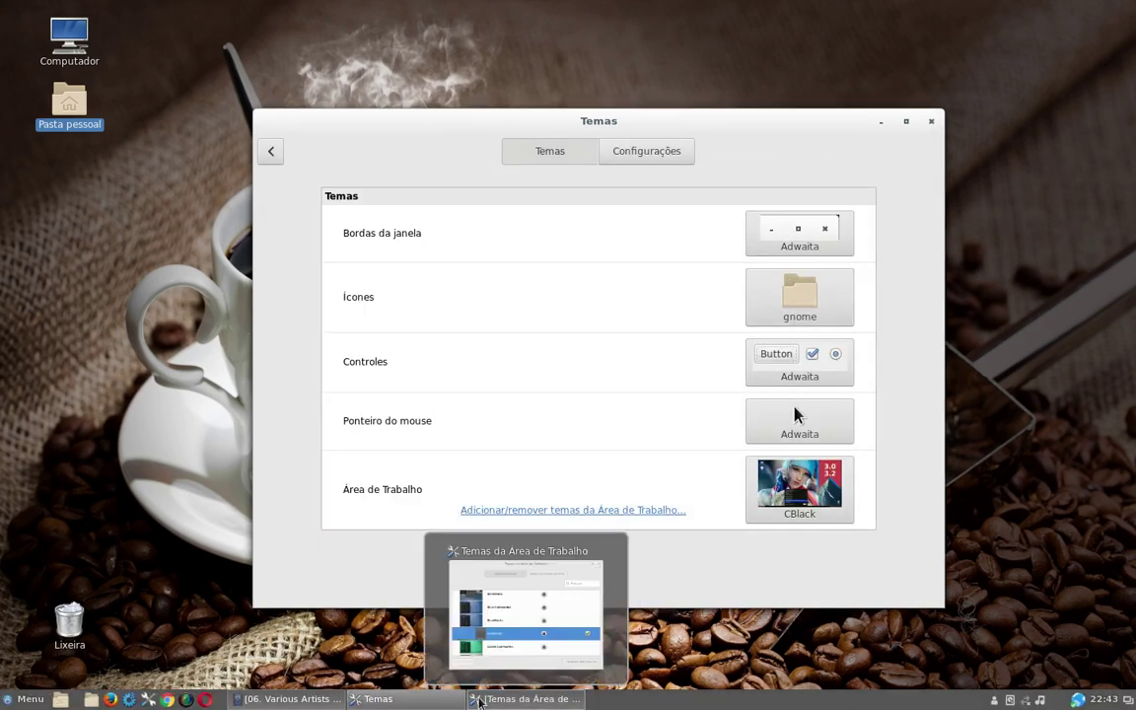
{"action": "left_click", "coordinate": [378, 699]}
{"action": "left_click", "coordinate": [22, 699]}
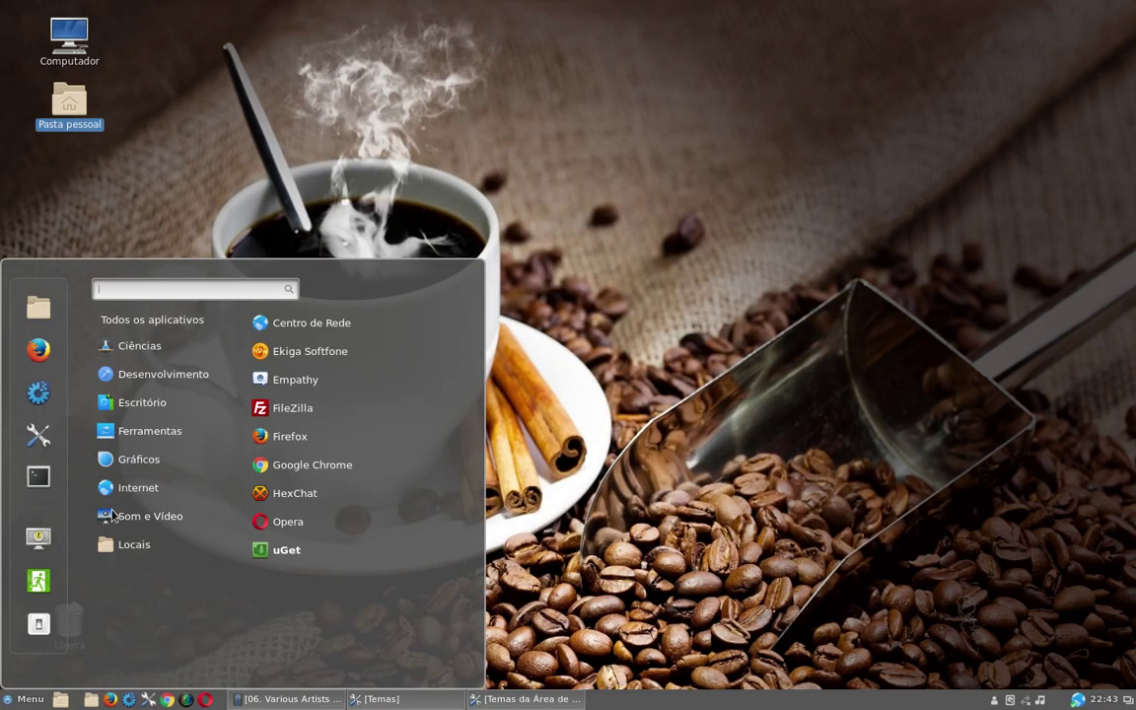
{"action": "mouse_move", "coordinate": [145, 338]}
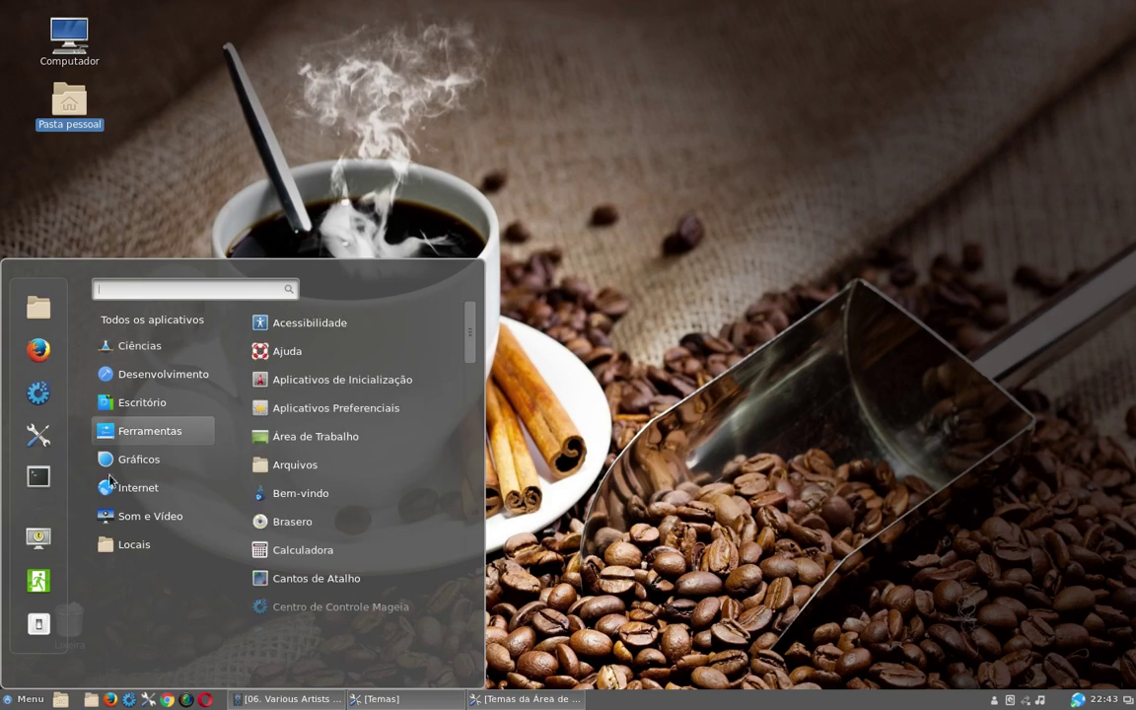
{"action": "left_click", "coordinate": [31, 700]}
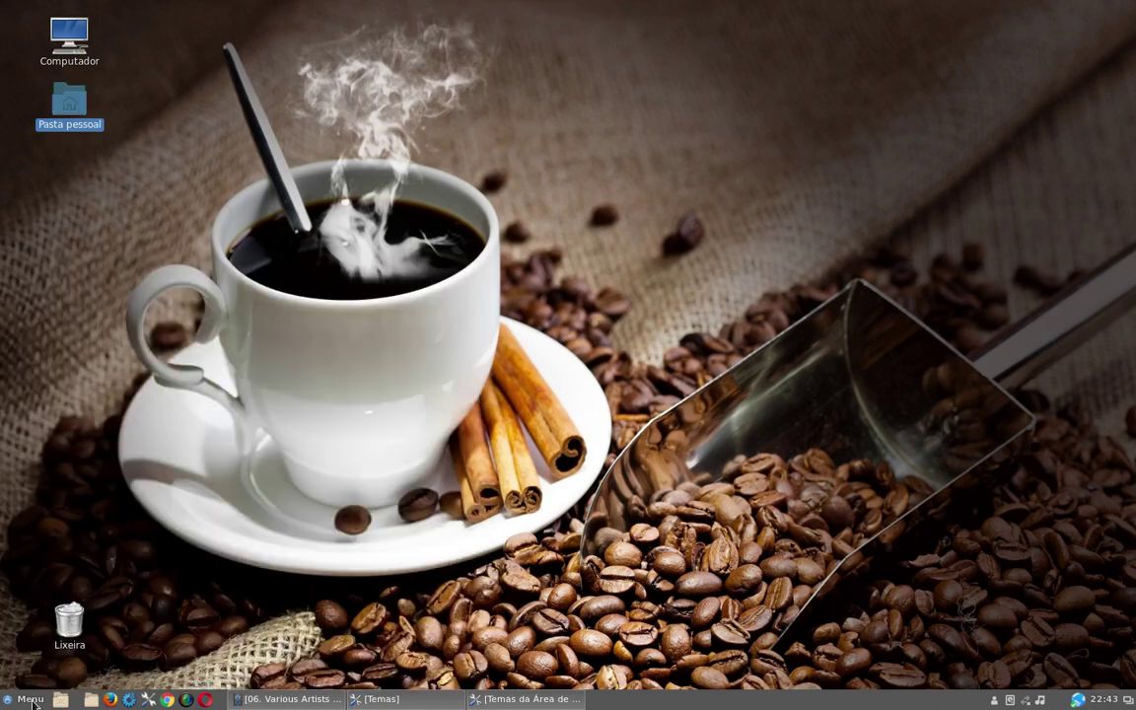
Restore the Temas da Área de Trabalho window and apply the installed CBlack theme to the desktop.
{"action": "left_click", "coordinate": [523, 699]}
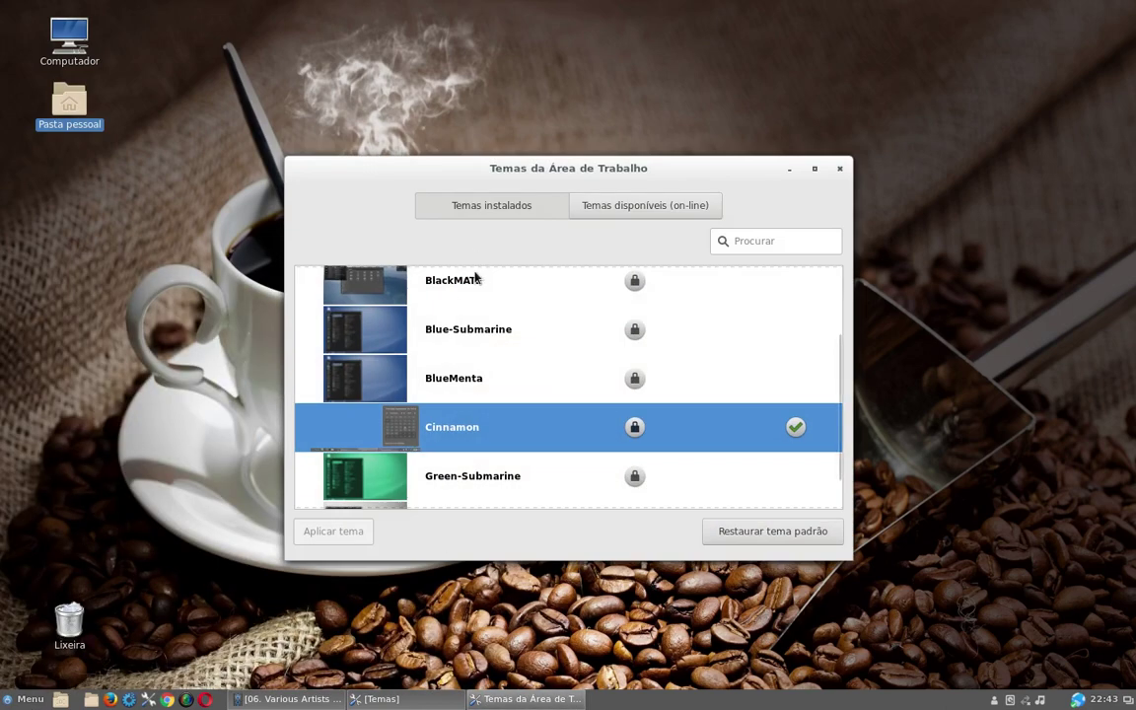
{"action": "scroll", "coordinate": [463, 296], "scroll_direction": "down", "scroll_amount": 1}
{"action": "scroll", "coordinate": [449, 469], "scroll_direction": "up", "scroll_amount": 3}
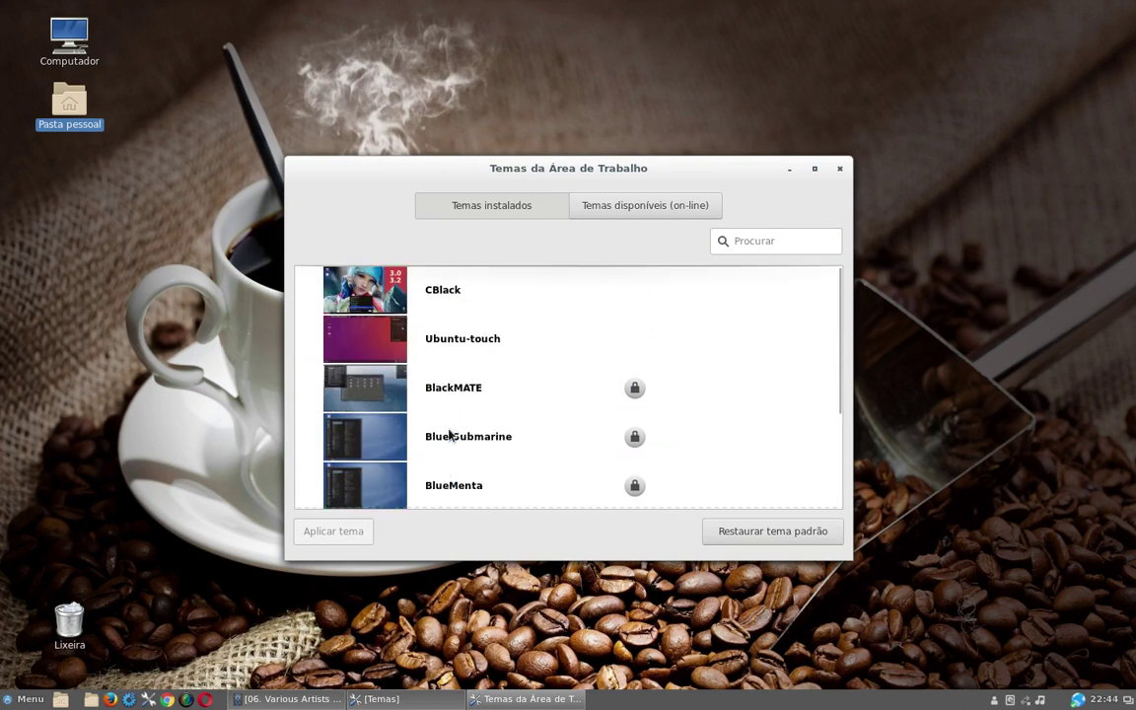
{"action": "left_click", "coordinate": [354, 286]}
{"action": "left_click", "coordinate": [780, 338]}
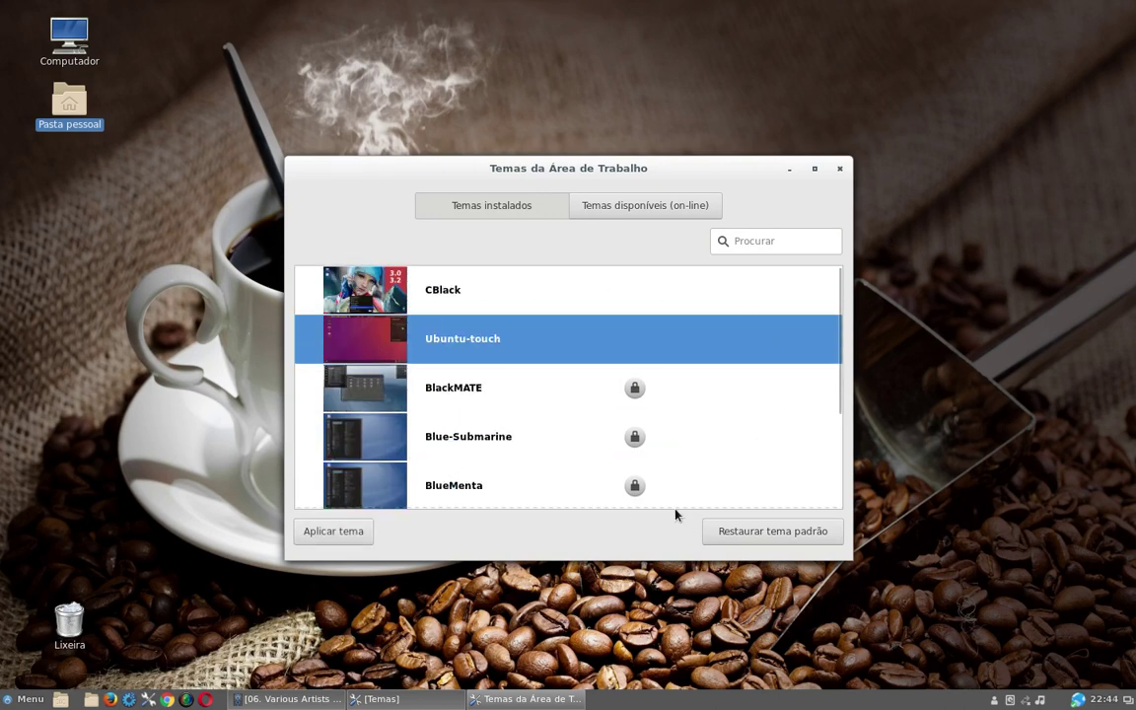
{"action": "left_click", "coordinate": [370, 300]}
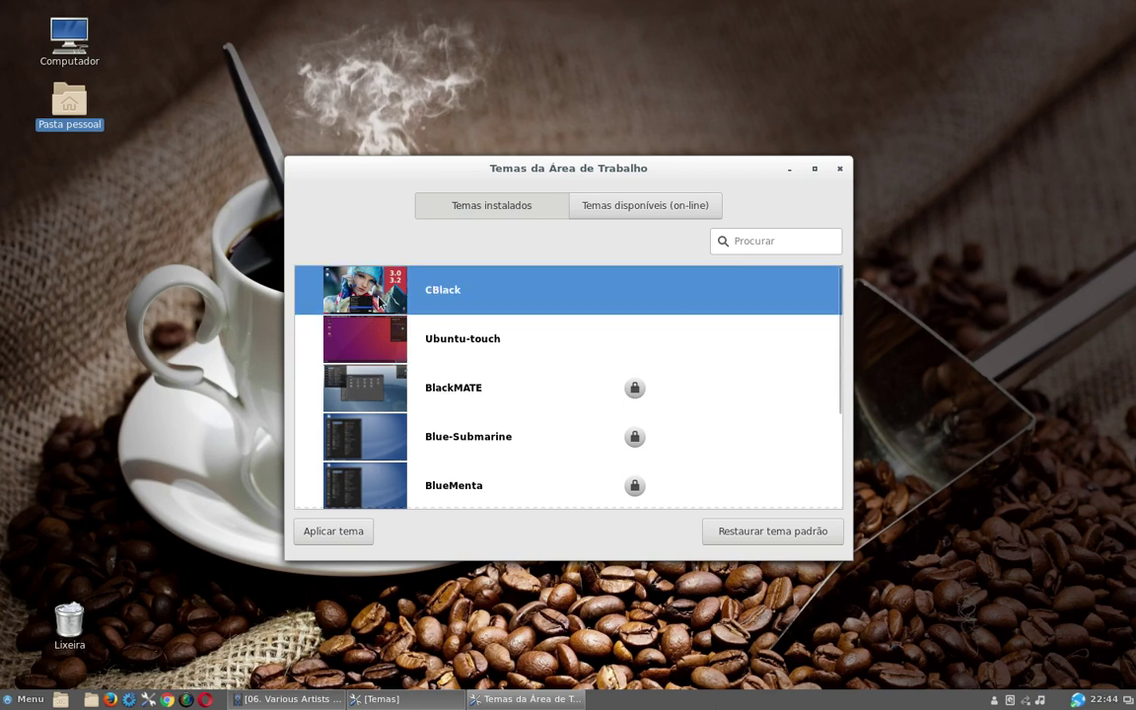
{"action": "left_click", "coordinate": [333, 530]}
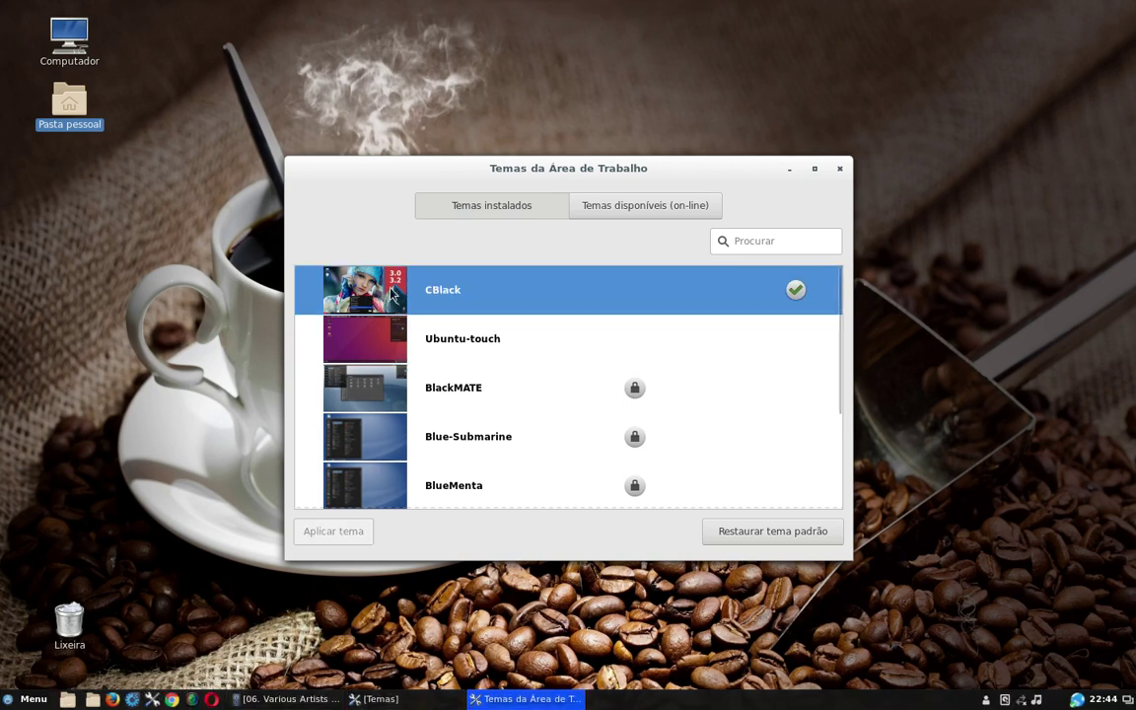
Examine the application menu's Internet category under the CBlack theme, then close the menu.
{"action": "left_click", "coordinate": [5, 698]}
{"action": "left_click", "coordinate": [112, 489]}
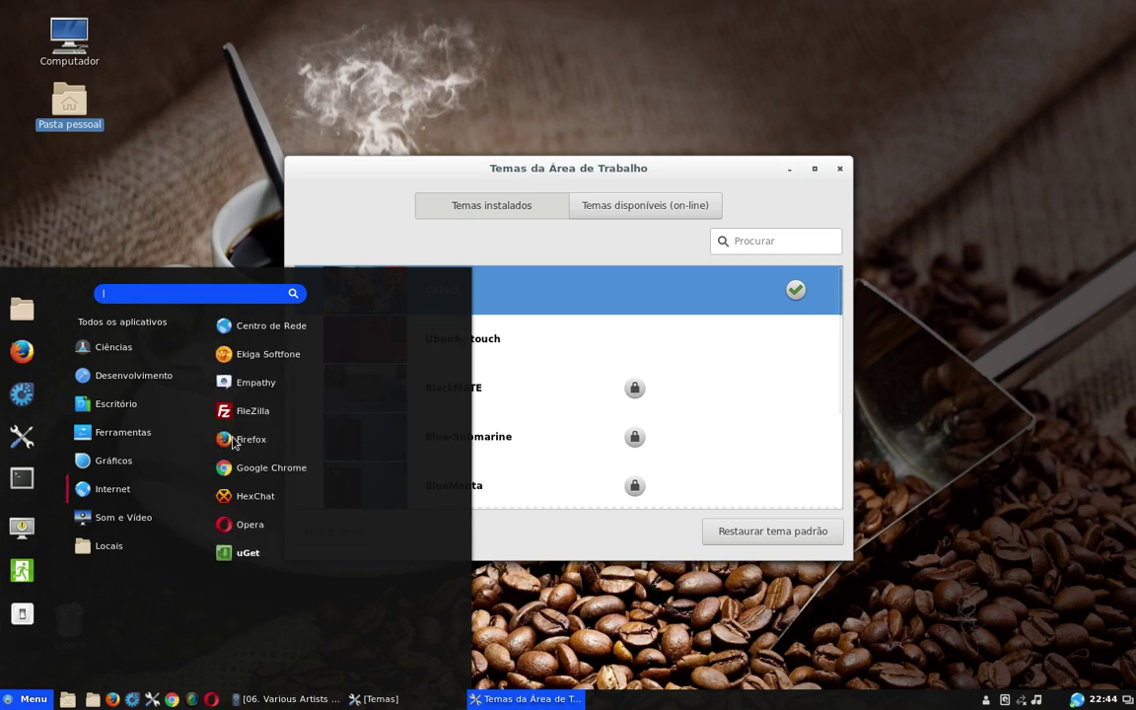
{"action": "left_click", "coordinate": [391, 174]}
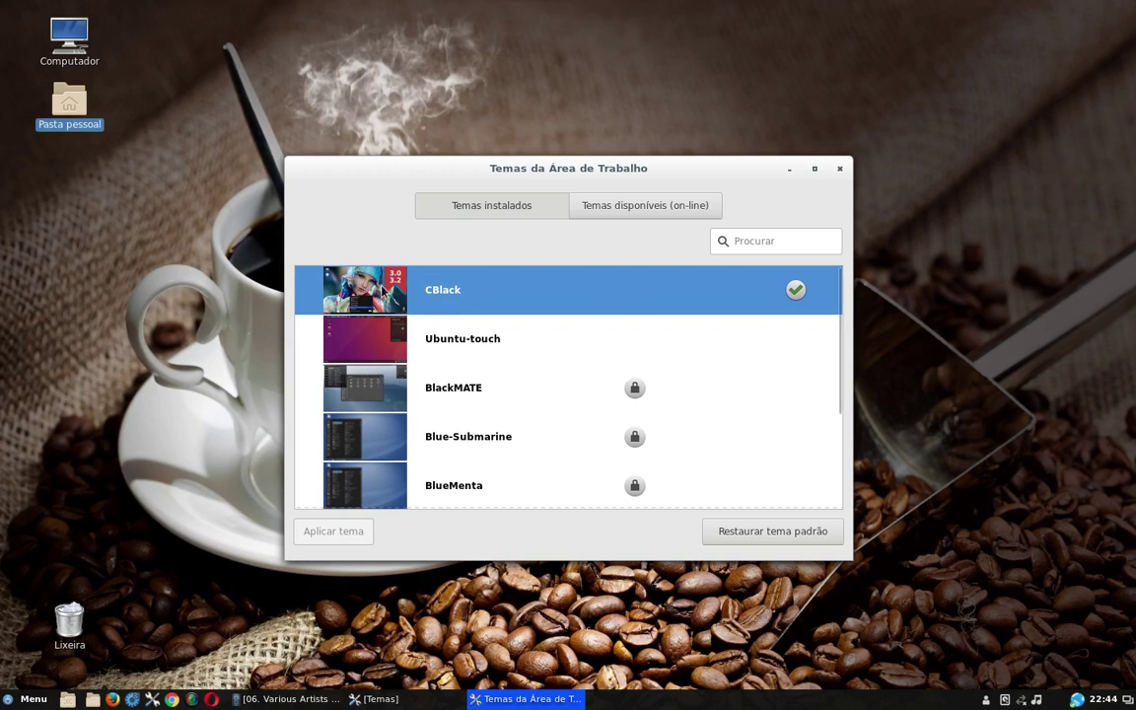
Apply the Ubuntu-touch theme to the desktop and check how the application menu looks with it.
{"action": "left_click", "coordinate": [382, 341]}
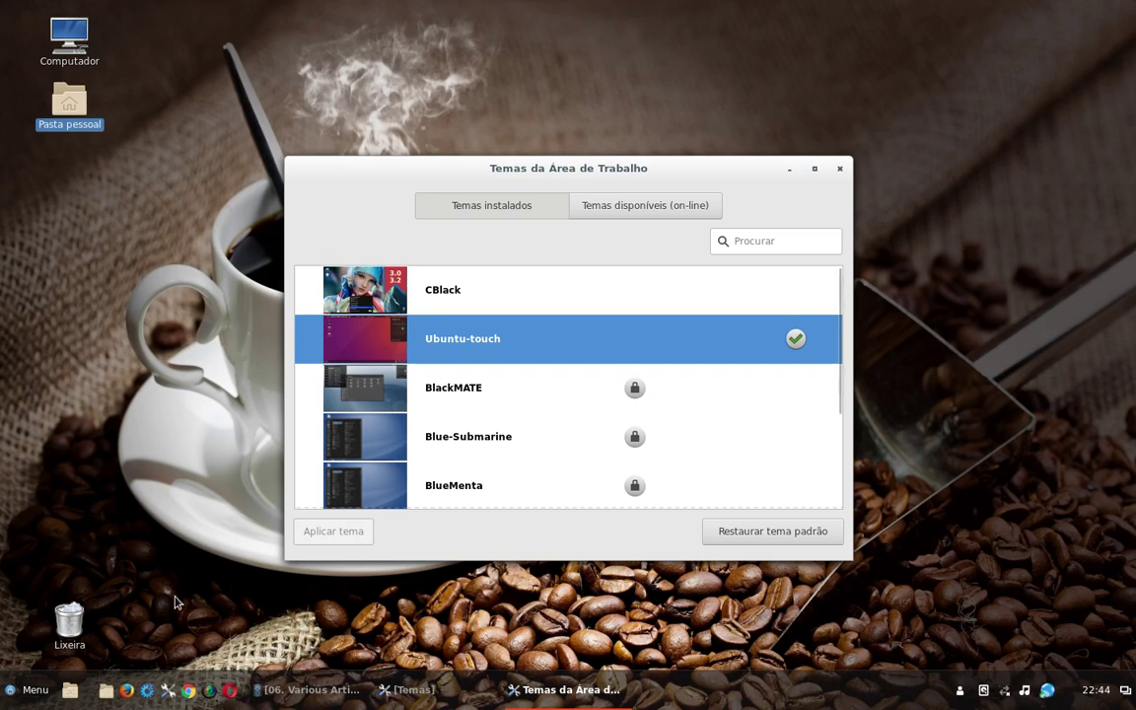
{"action": "left_click", "coordinate": [24, 696]}
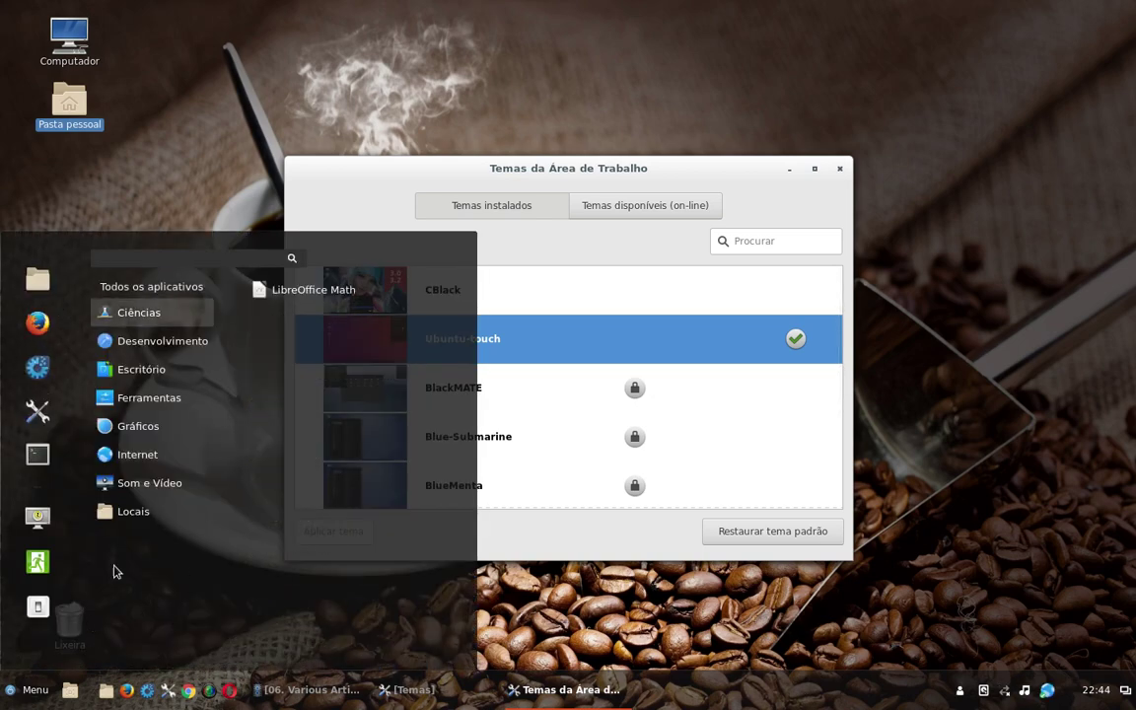
{"action": "left_click", "coordinate": [798, 677]}
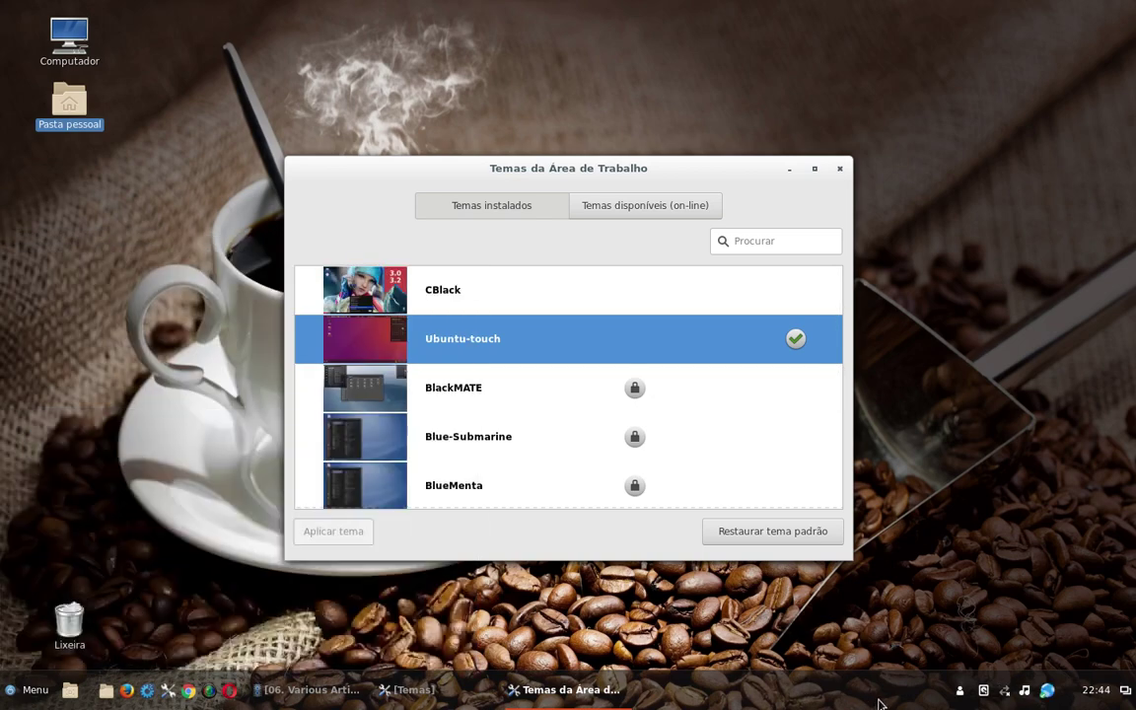
{"action": "left_click", "coordinate": [22, 695]}
{"action": "left_click", "coordinate": [22, 695]}
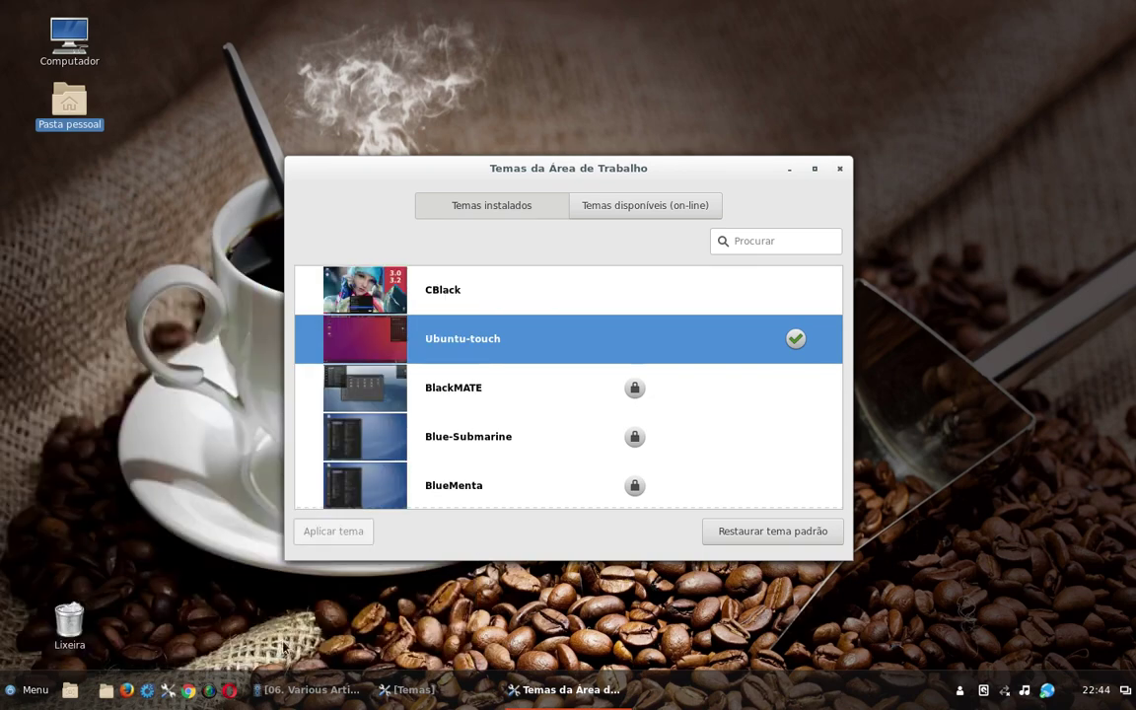
Examine the panel's context menu and the full application list under the Ubuntu-touch theme, closing each one.
{"action": "right_click", "coordinate": [776, 702]}
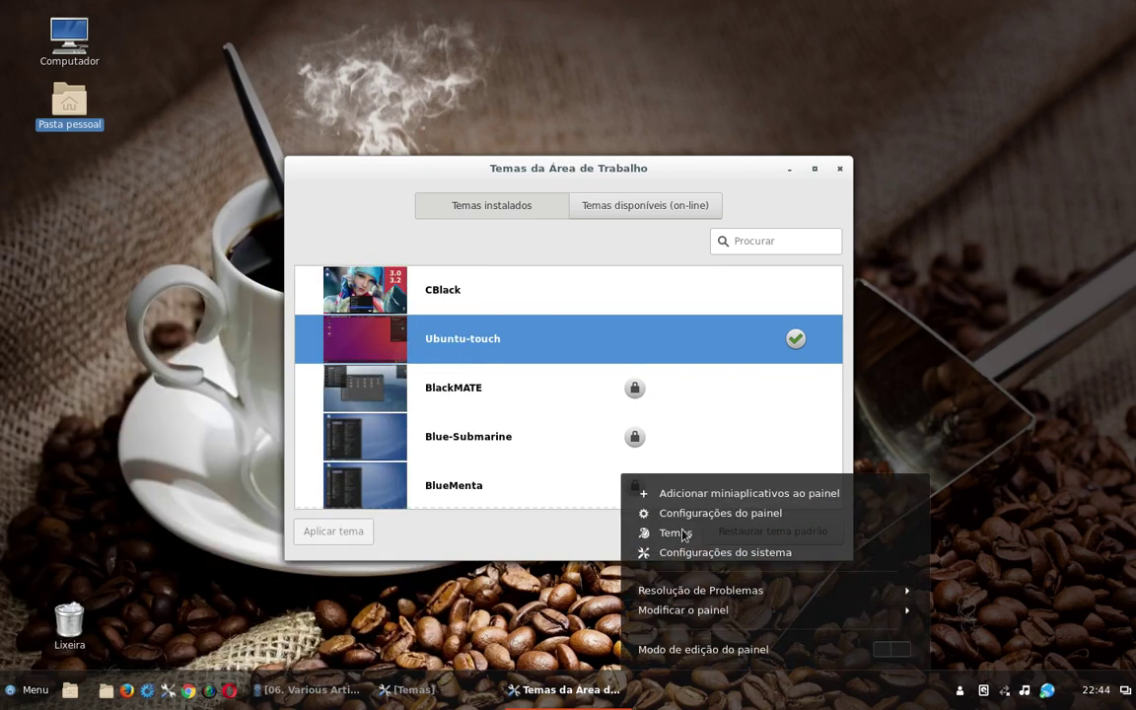
{"action": "key", "text": "Escape"}
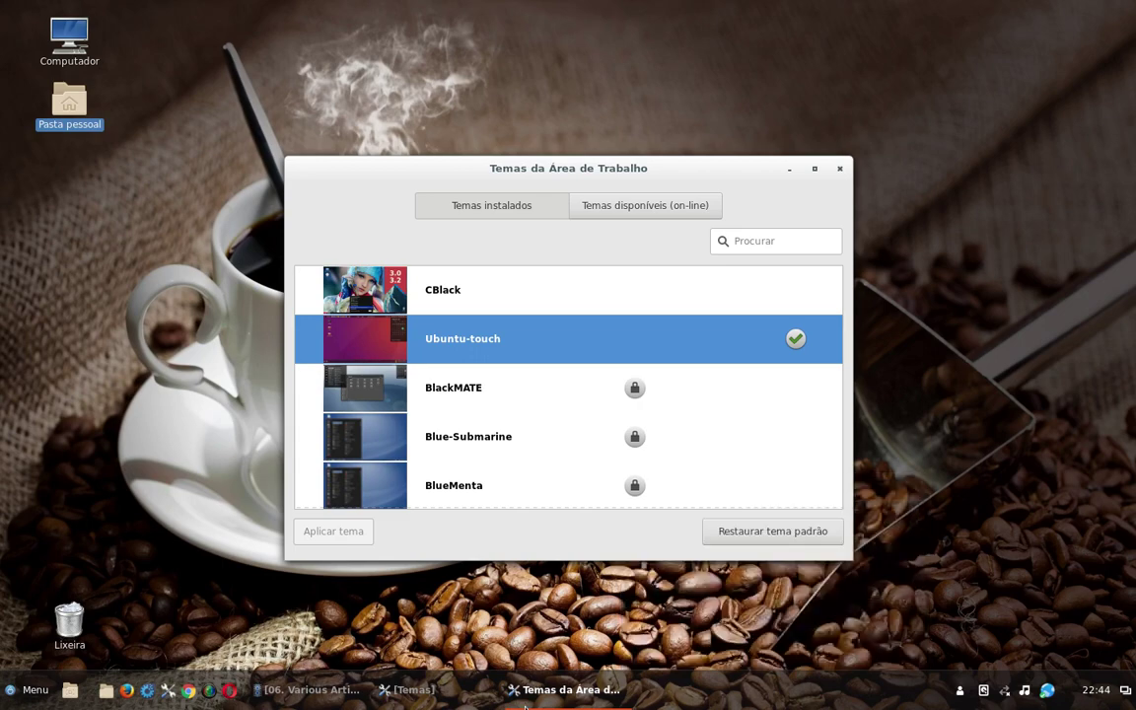
{"action": "left_click", "coordinate": [24, 689]}
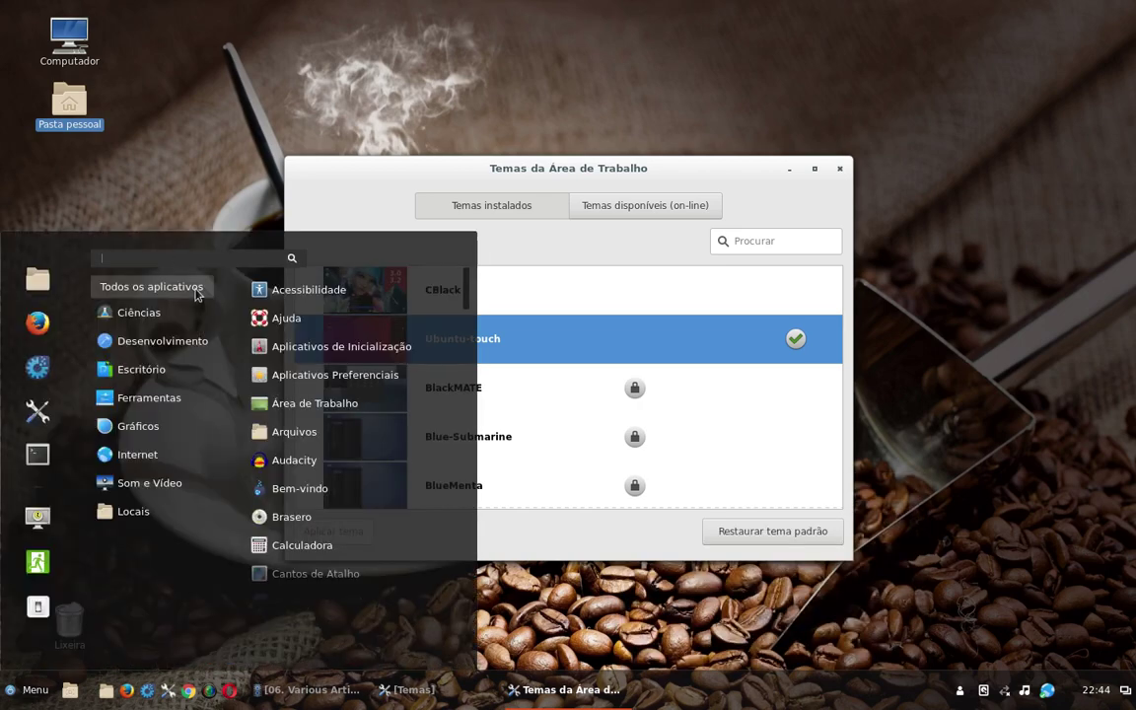
{"action": "left_click", "coordinate": [741, 628]}
{"action": "left_click", "coordinate": [20, 694]}
{"action": "left_click", "coordinate": [20, 694]}
Apply the CBlack theme to the desktop again and close the Temas da Área de Trabalho window.
{"action": "left_click", "coordinate": [371, 296]}
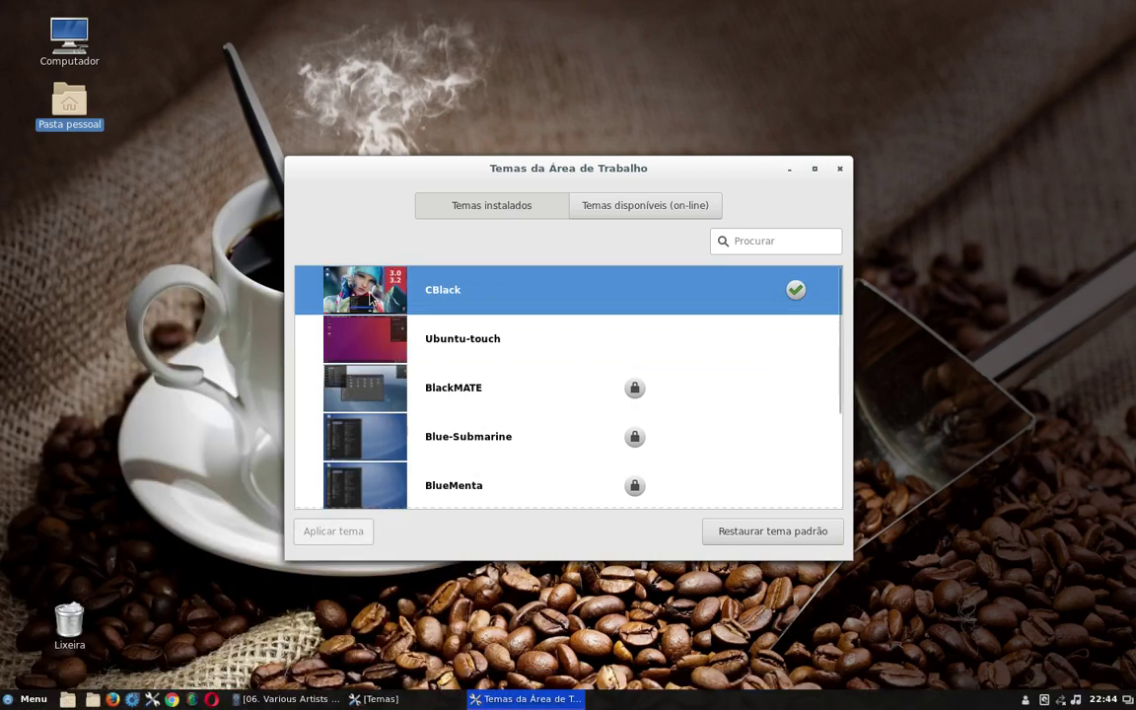
{"action": "left_click", "coordinate": [22, 696]}
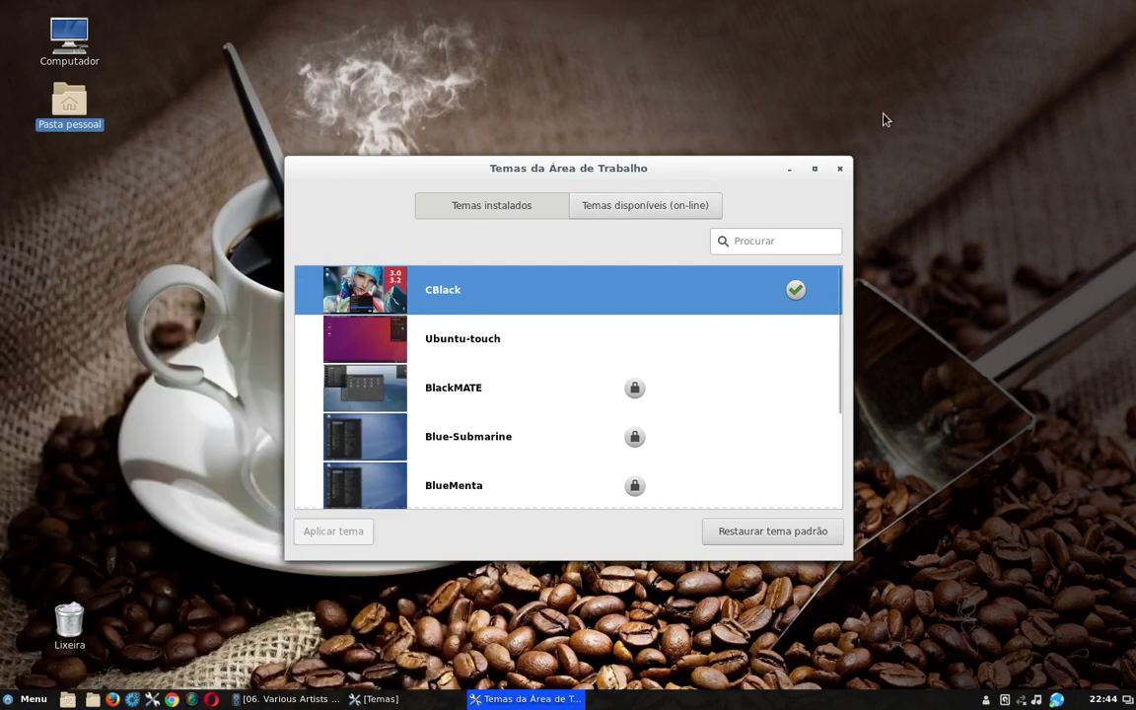
{"action": "left_click", "coordinate": [839, 169]}
Restore the Temas window and set the icon theme to Neu.
{"action": "left_click", "coordinate": [372, 698]}
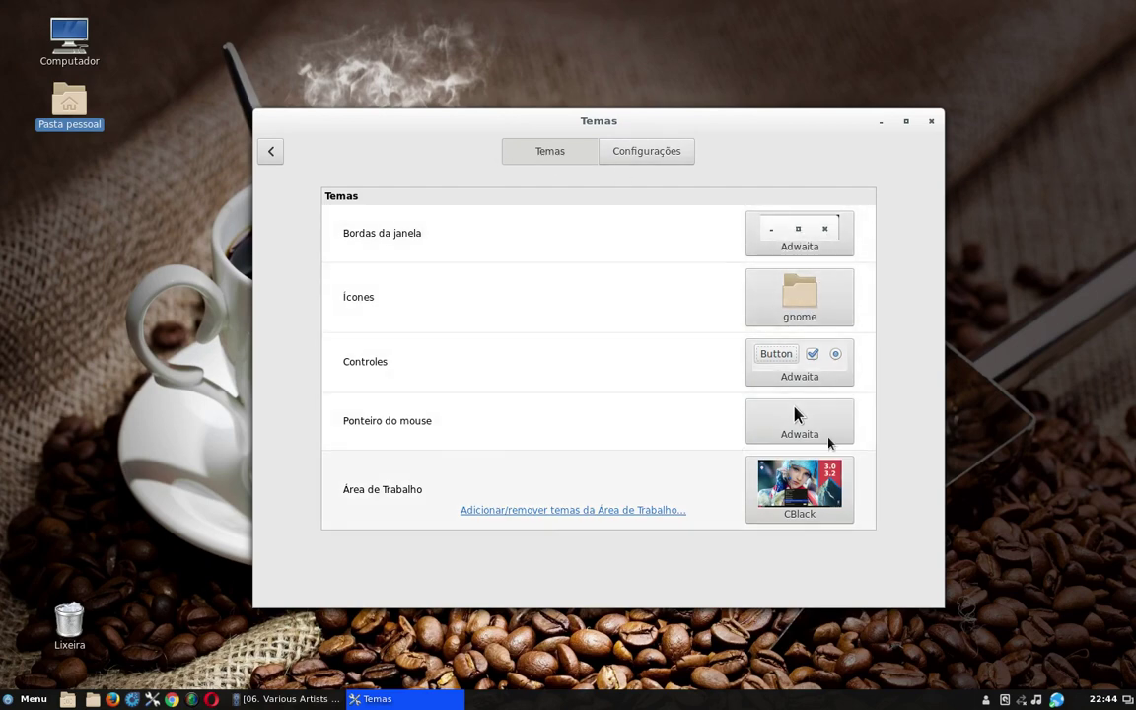
{"action": "left_click", "coordinate": [794, 298]}
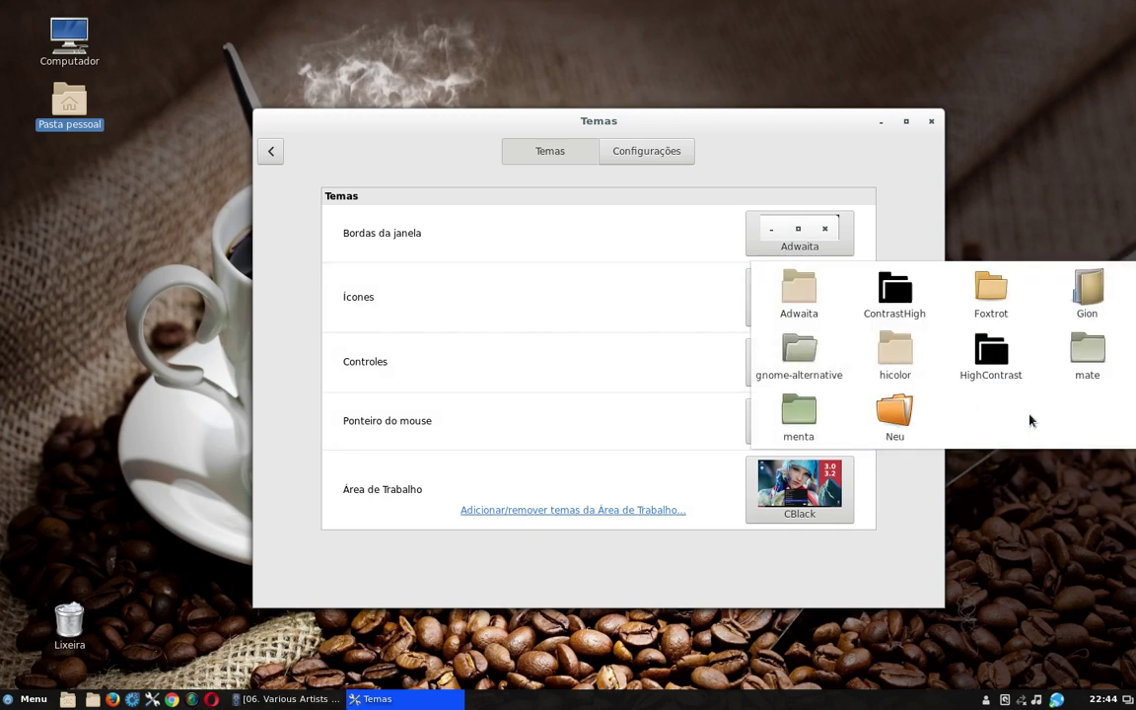
{"action": "left_click", "coordinate": [898, 416]}
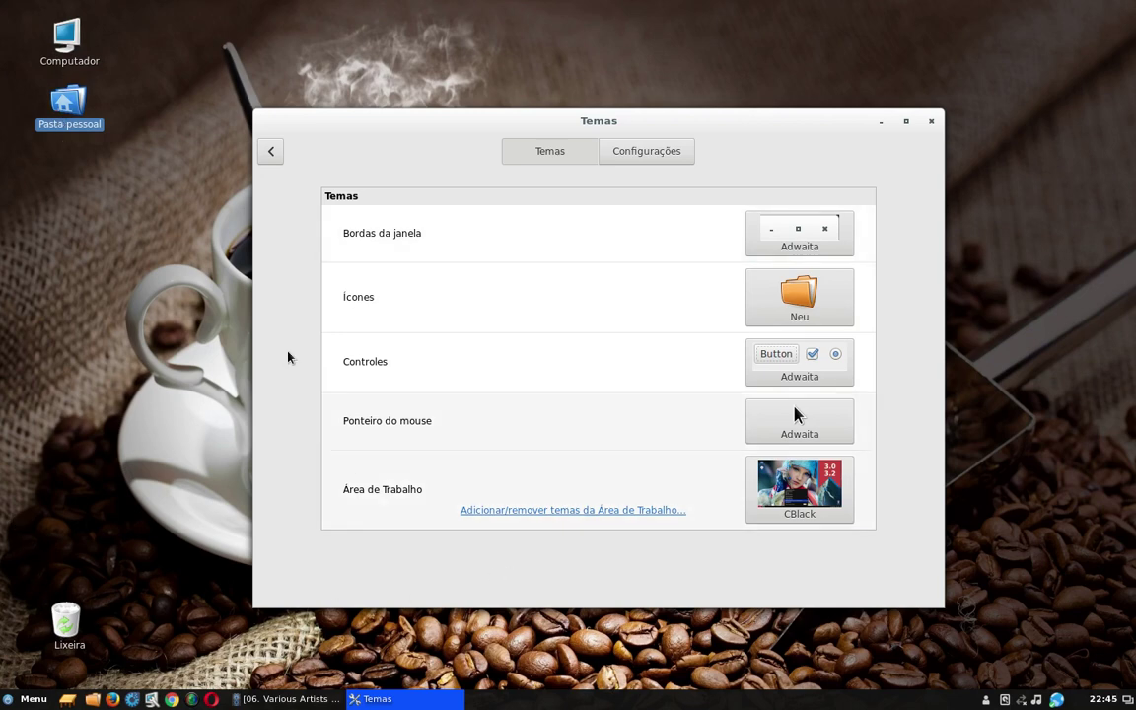
Review the miscellaneous theme options, the Planos de Fundo page and the Efeitos page, then close the system settings.
{"action": "left_click", "coordinate": [630, 160]}
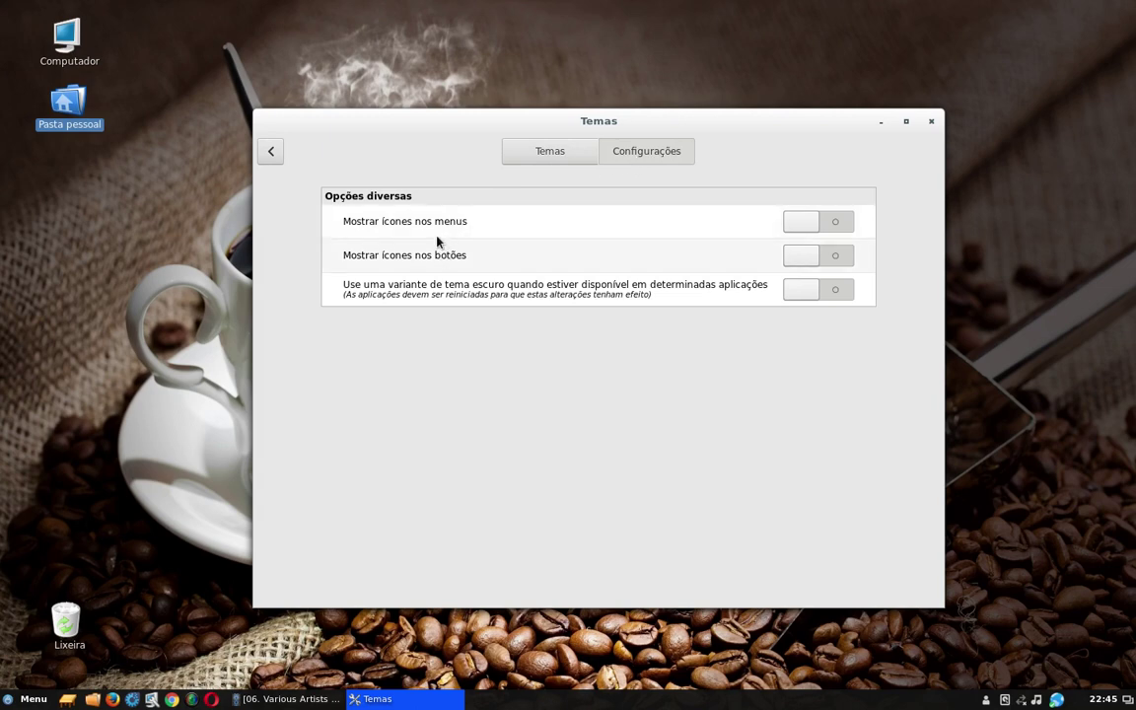
{"action": "left_click", "coordinate": [270, 150]}
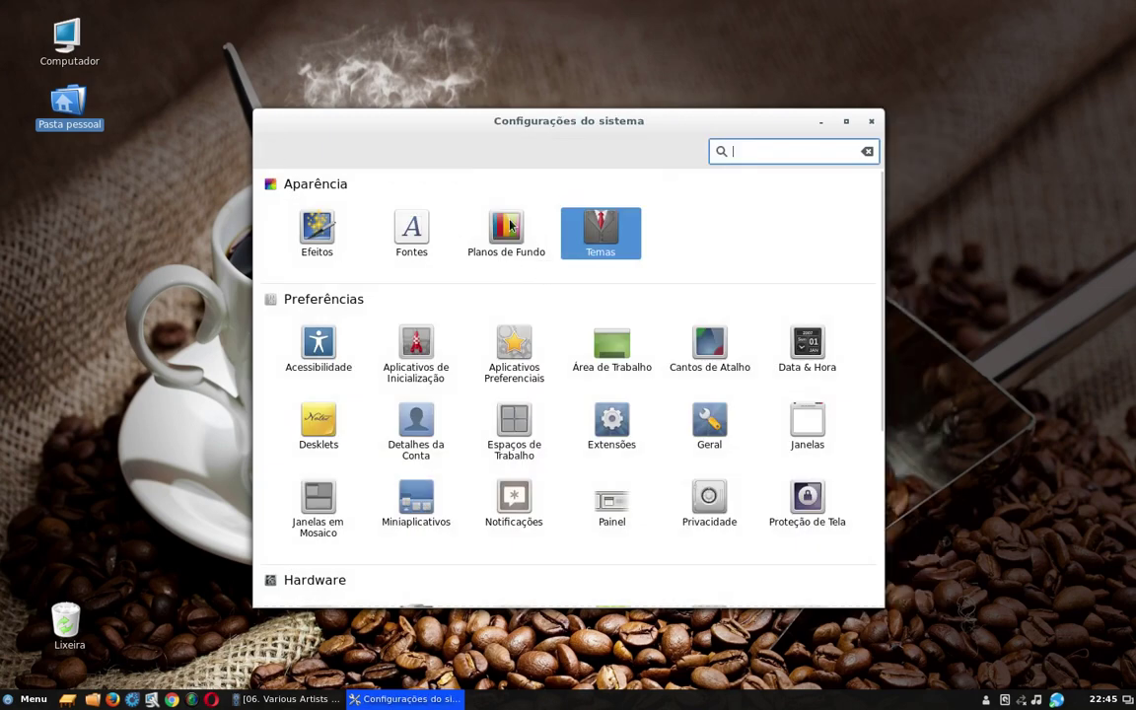
{"action": "left_click", "coordinate": [507, 227]}
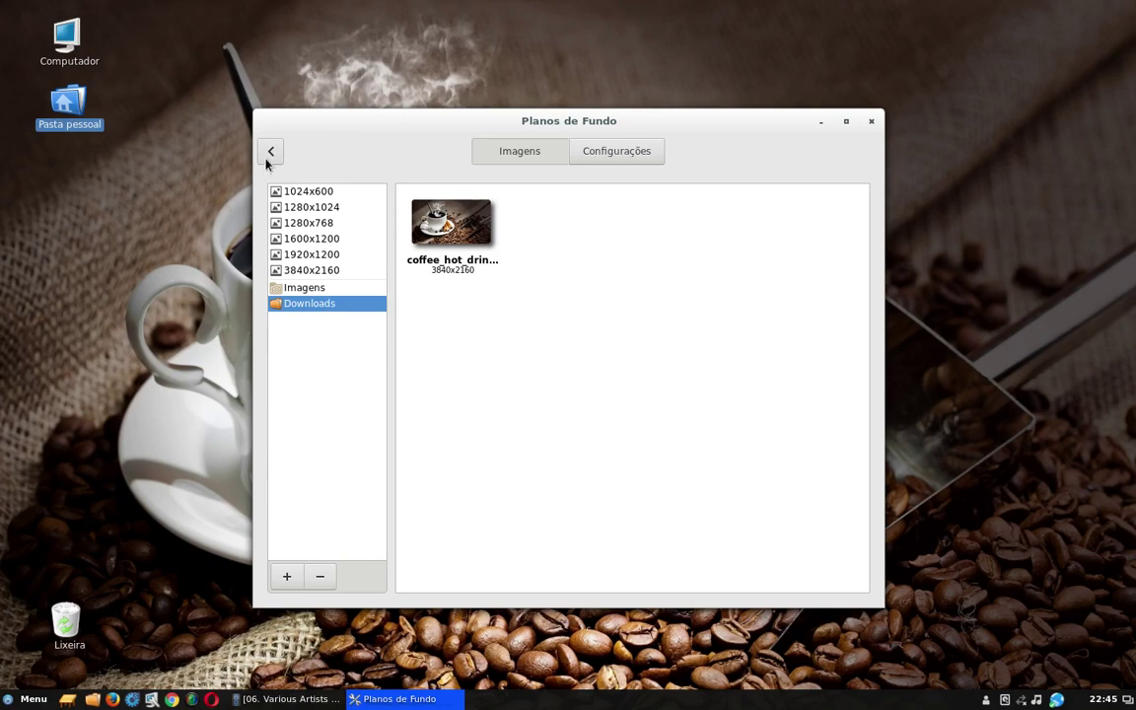
{"action": "left_click", "coordinate": [267, 159]}
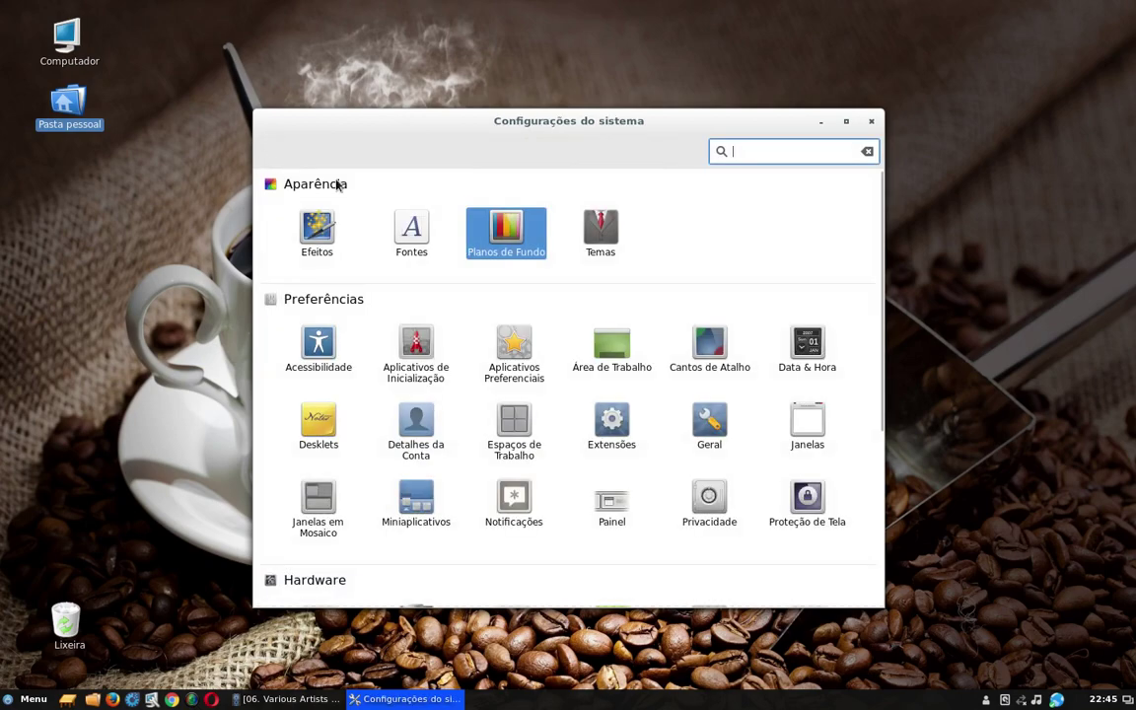
{"action": "left_click", "coordinate": [319, 233]}
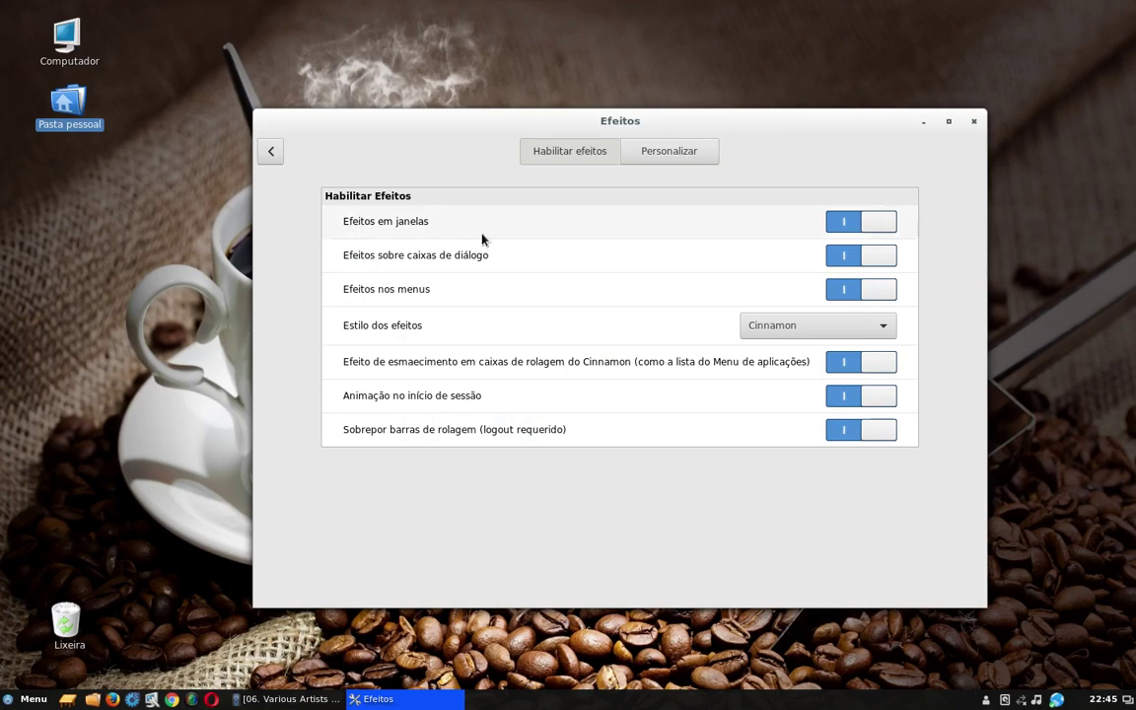
{"action": "left_click", "coordinate": [273, 156]}
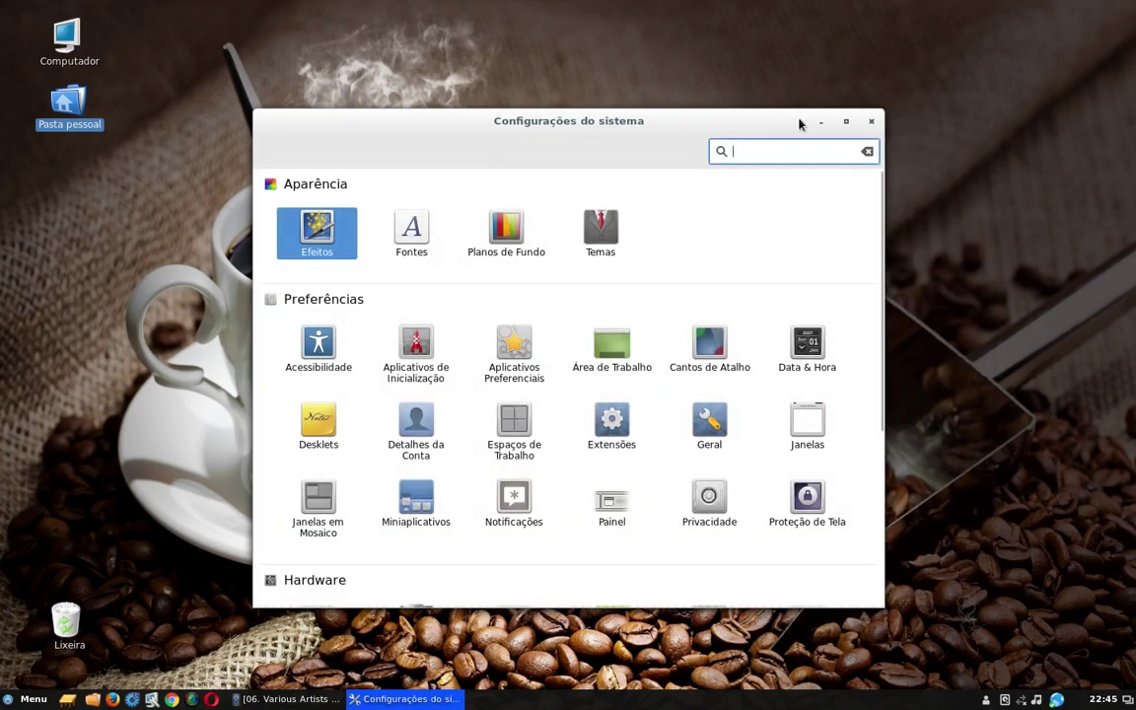
{"action": "left_click", "coordinate": [870, 122]}
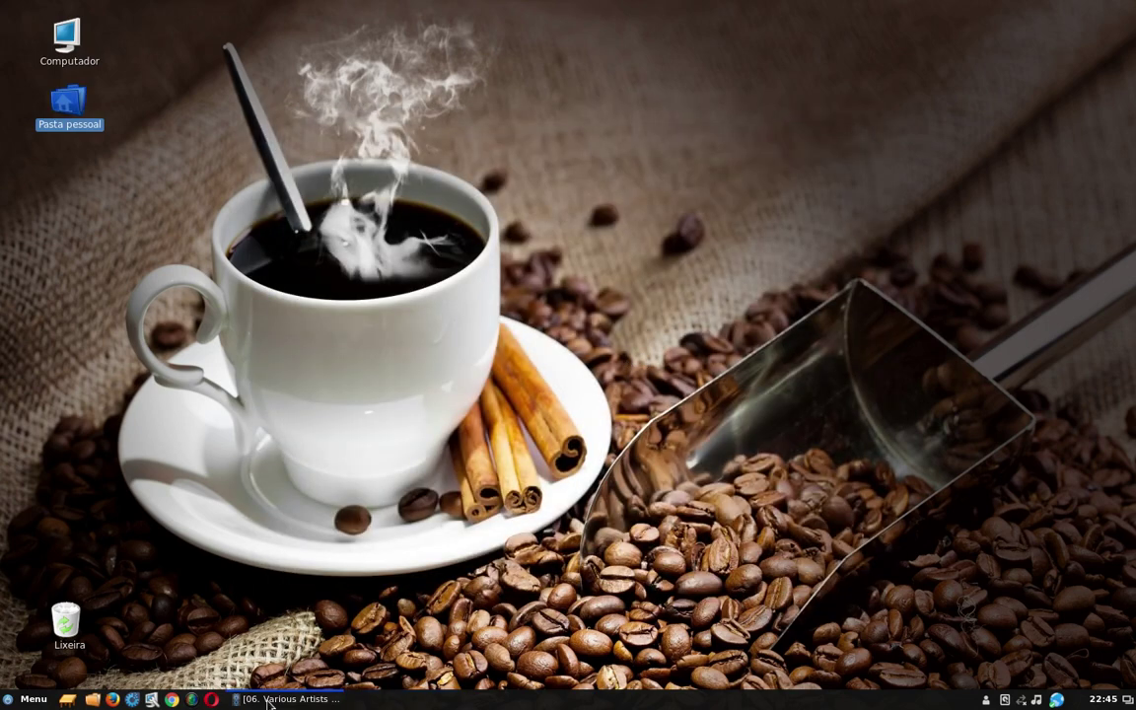
{"action": "mouse_move", "coordinate": [269, 703]}
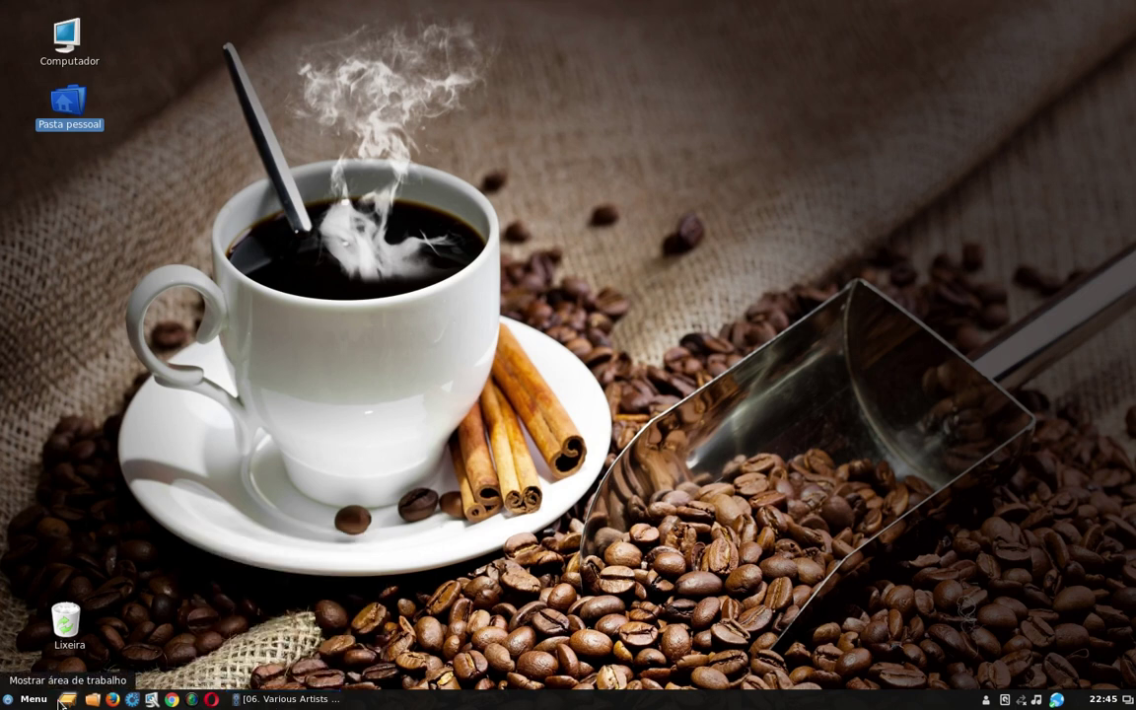
{"action": "left_click", "coordinate": [318, 702]}
{"action": "left_click", "coordinate": [318, 702]}
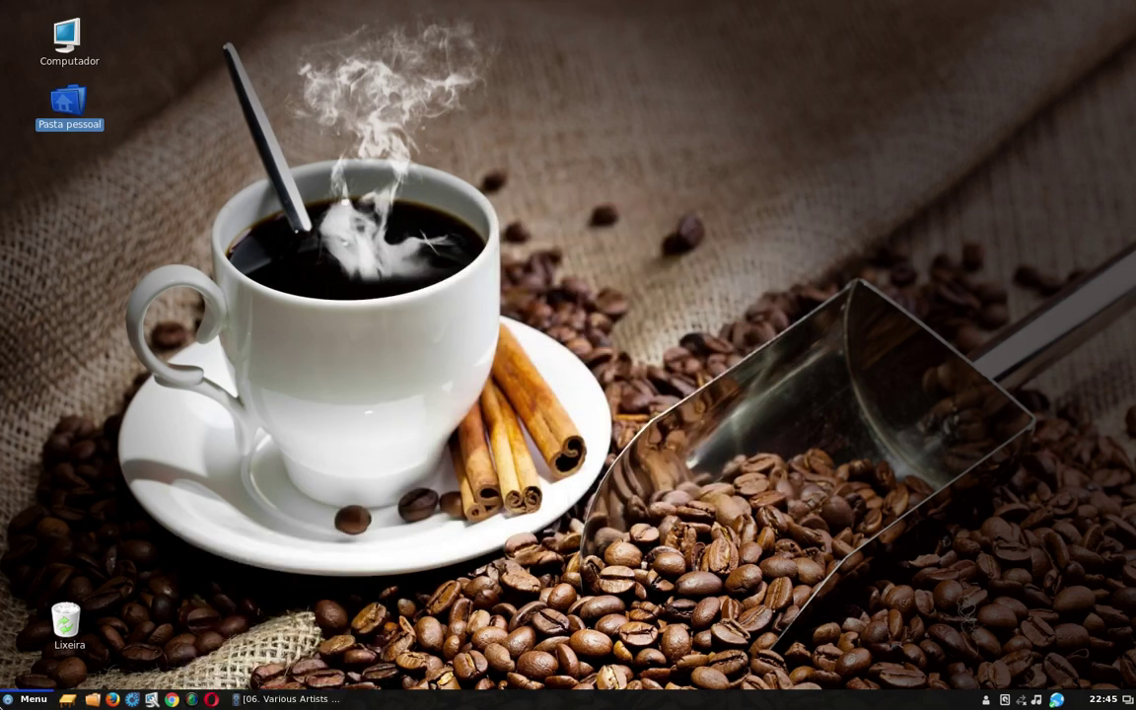
Browse the application menu's Ferramentas, Internet and Locais categories with the Neu icon theme in use.
{"action": "left_click", "coordinate": [17, 706]}
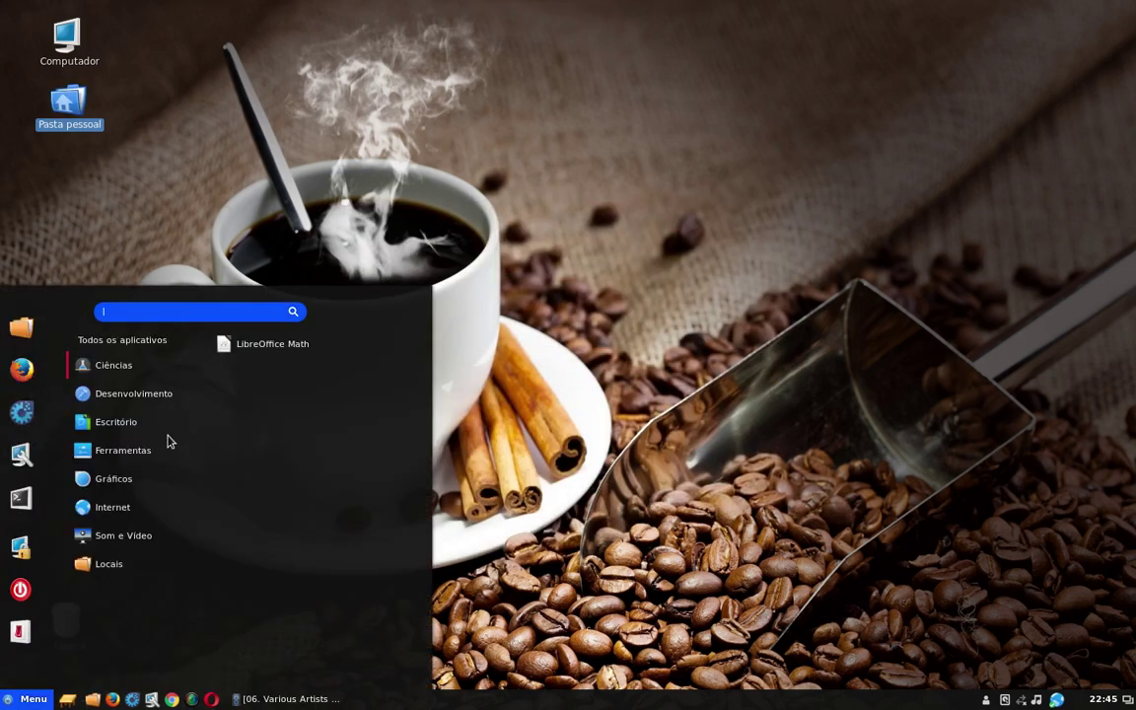
{"action": "mouse_move", "coordinate": [136, 500]}
{"action": "mouse_move", "coordinate": [122, 449]}
{"action": "scroll", "coordinate": [288, 552], "scroll_direction": "down", "scroll_amount": 5}
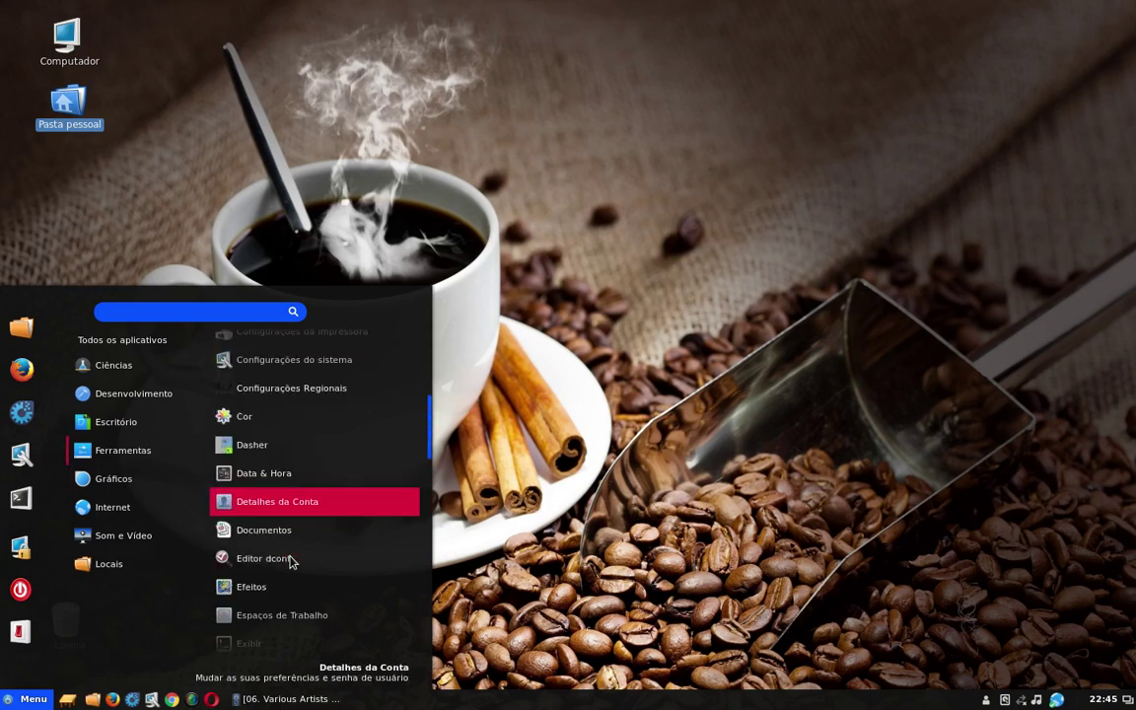
{"action": "scroll", "coordinate": [289, 560], "scroll_direction": "down", "scroll_amount": 3}
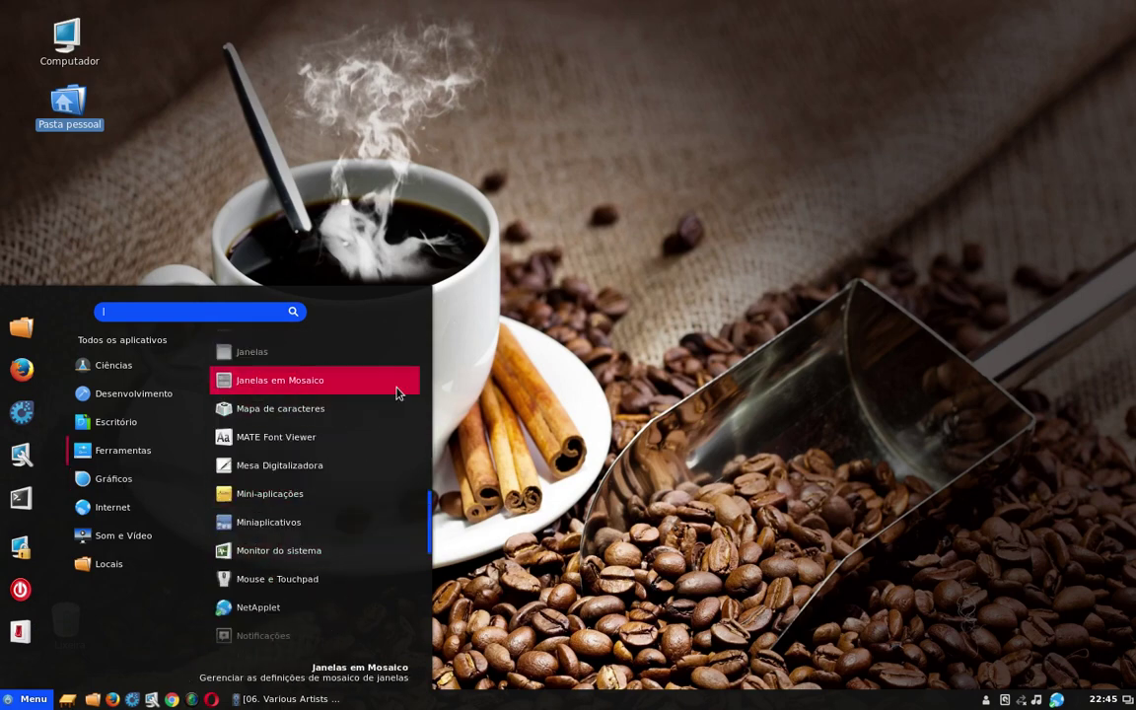
{"action": "scroll", "coordinate": [360, 418], "scroll_direction": "down", "scroll_amount": 4}
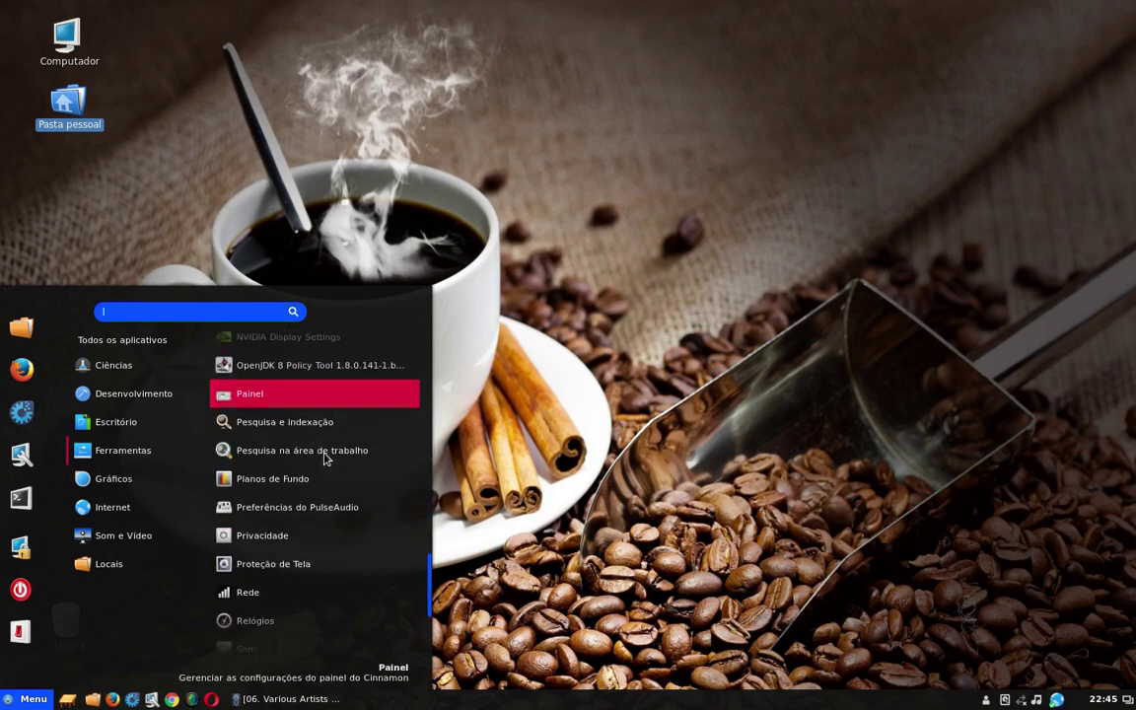
{"action": "scroll", "coordinate": [325, 457], "scroll_direction": "down", "scroll_amount": 3}
{"action": "scroll", "coordinate": [326, 458], "scroll_direction": "down", "scroll_amount": 1}
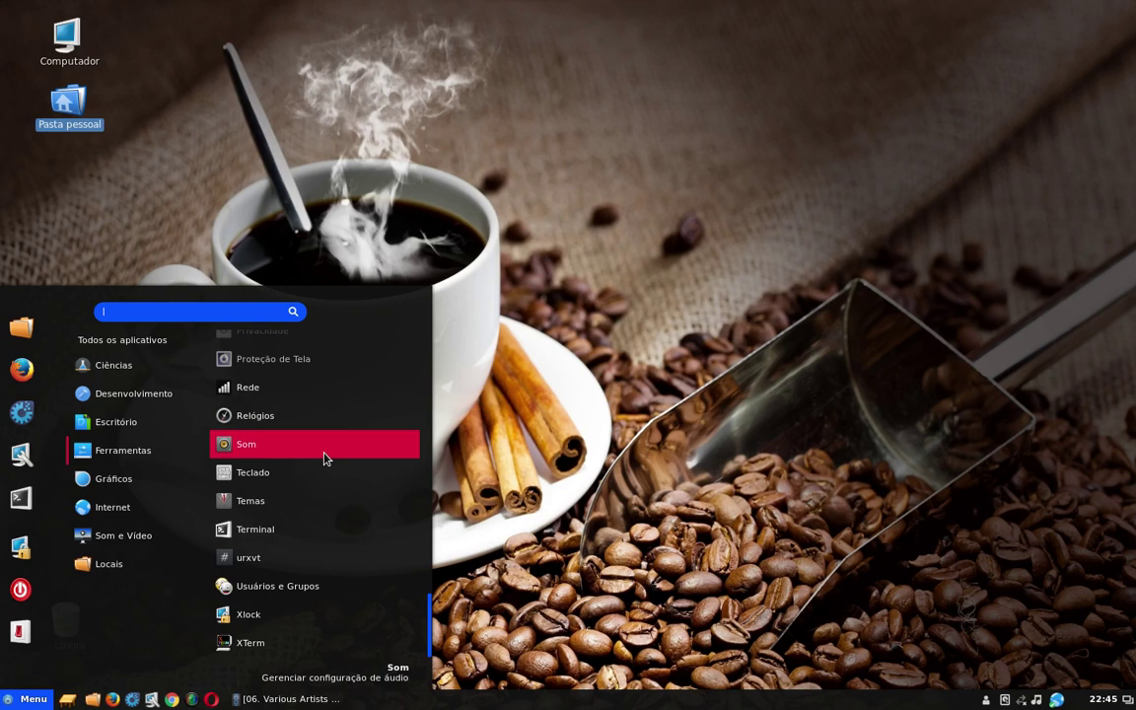
{"action": "mouse_move", "coordinate": [109, 483]}
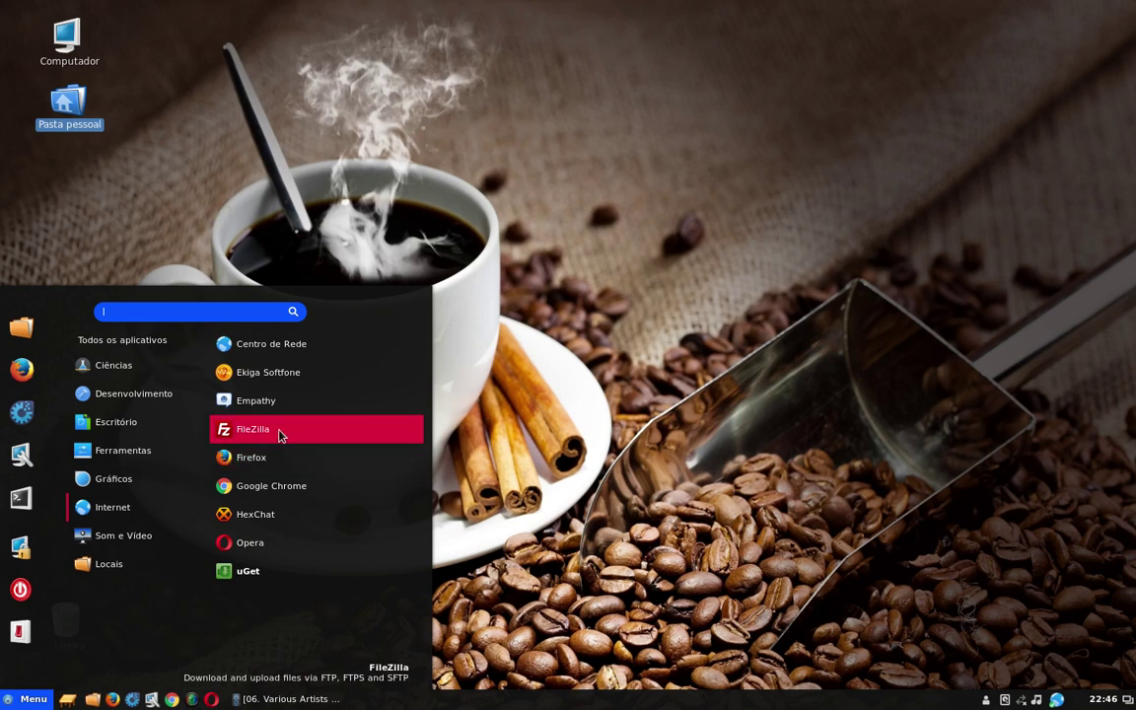
{"action": "mouse_move", "coordinate": [97, 569]}
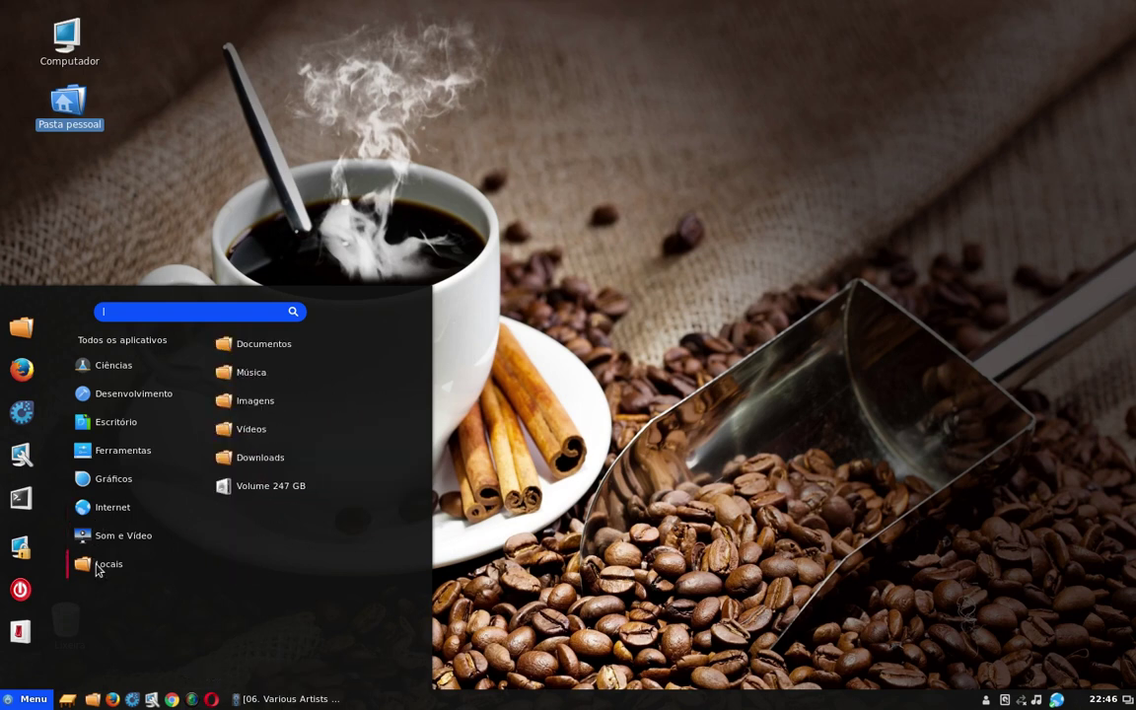
Launch Vídeos from the Som e Vídeo category, restore the player window, view its application options and minimize it.
{"action": "mouse_move", "coordinate": [100, 536]}
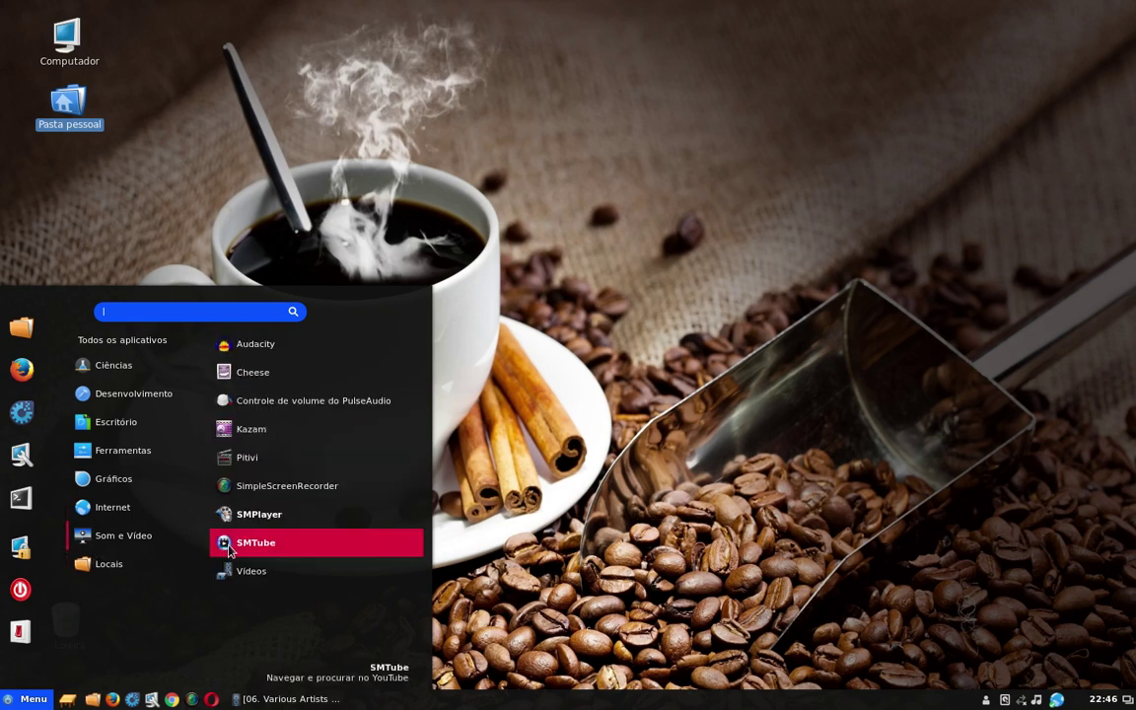
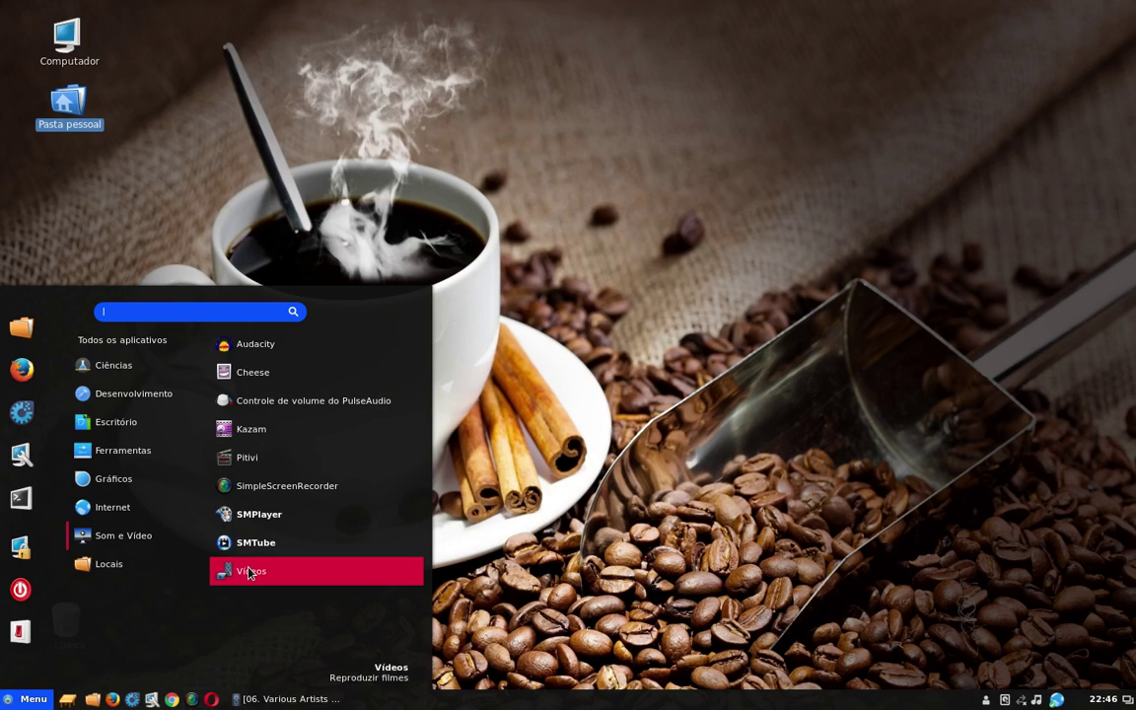
{"action": "left_click", "coordinate": [249, 572]}
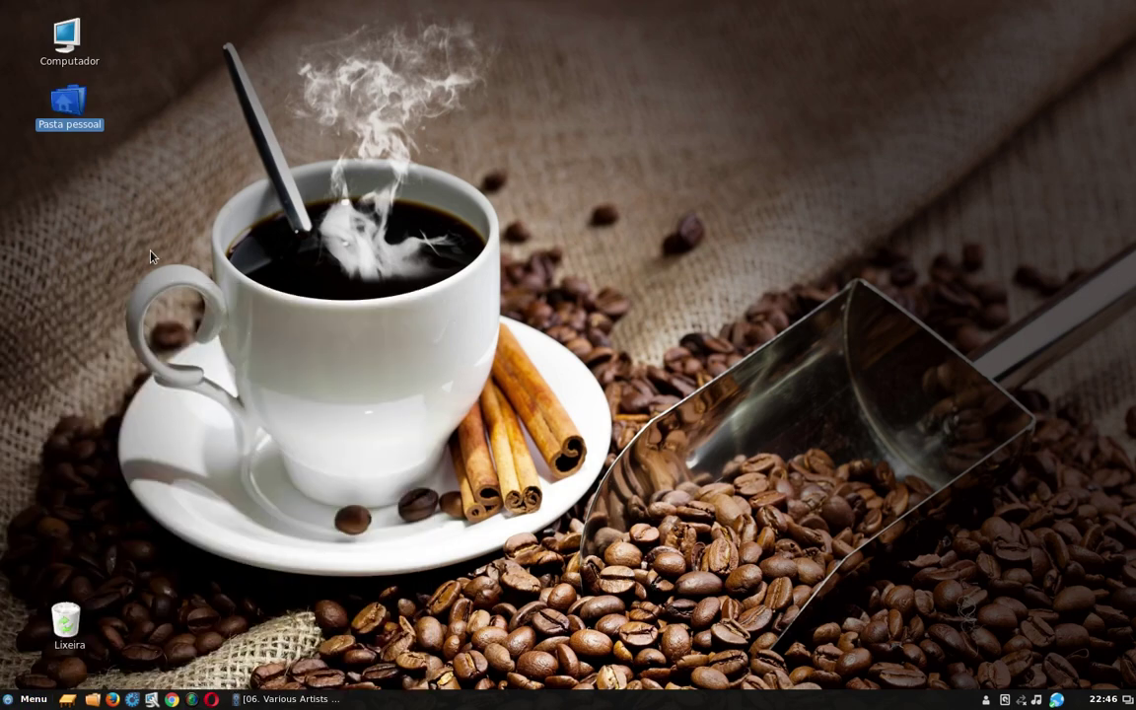
{"action": "left_click", "coordinate": [306, 700]}
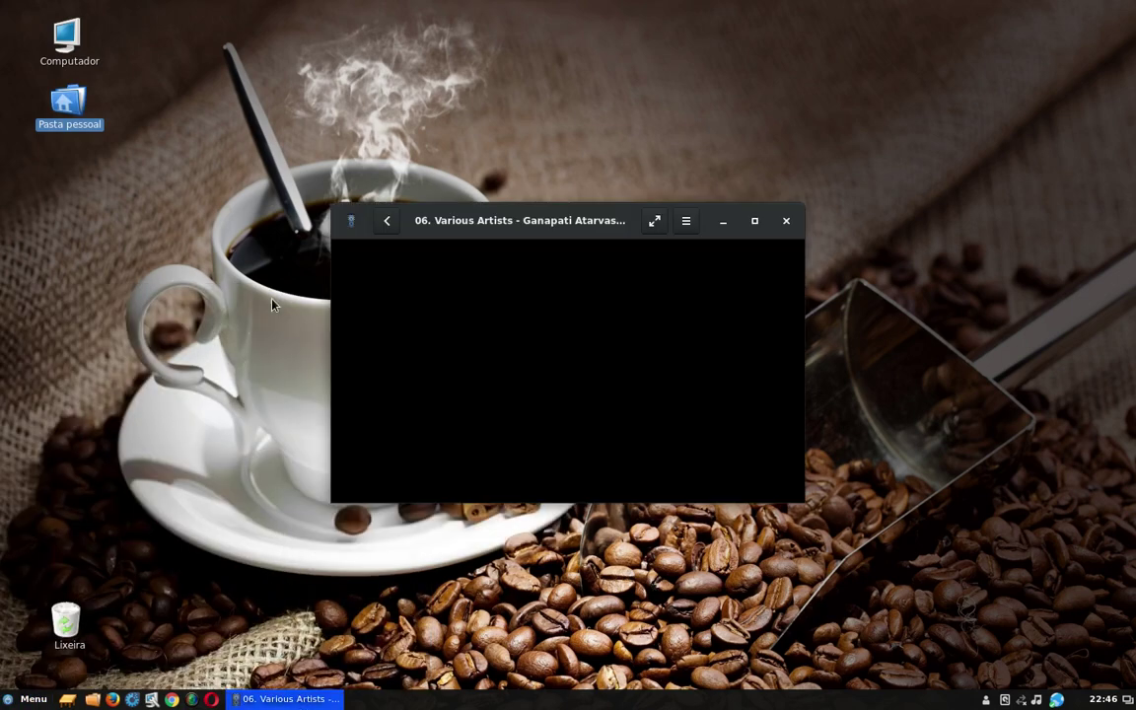
{"action": "left_click", "coordinate": [349, 219]}
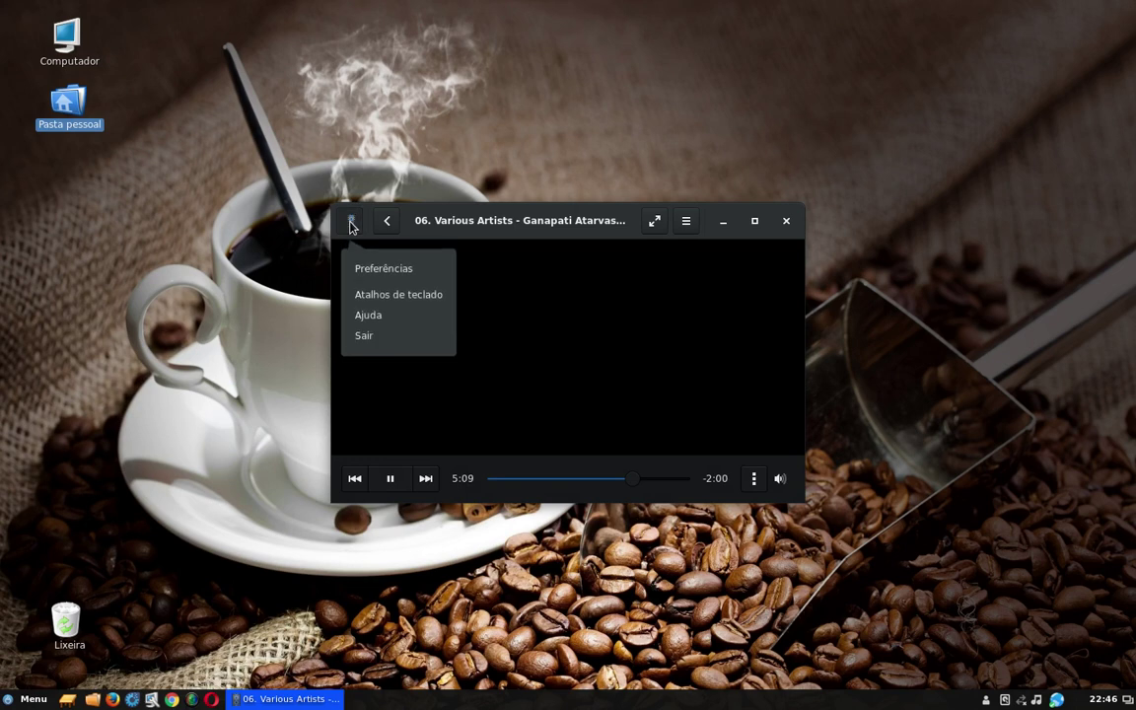
{"action": "left_click", "coordinate": [594, 224]}
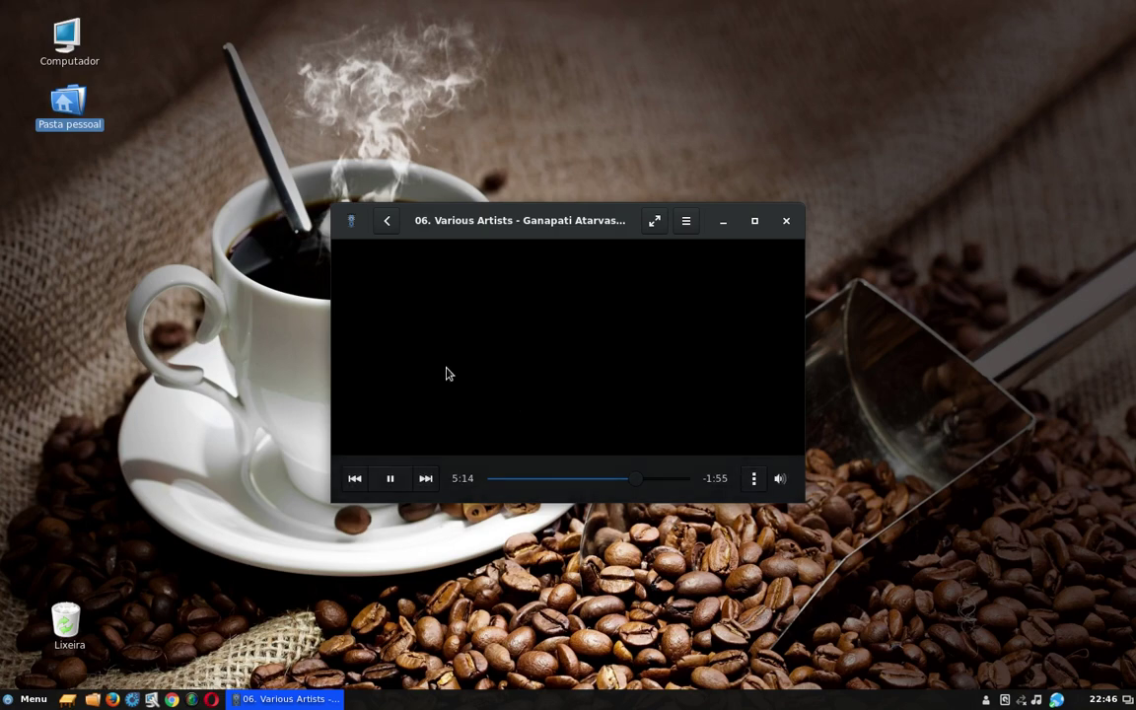
{"action": "left_click", "coordinate": [723, 222]}
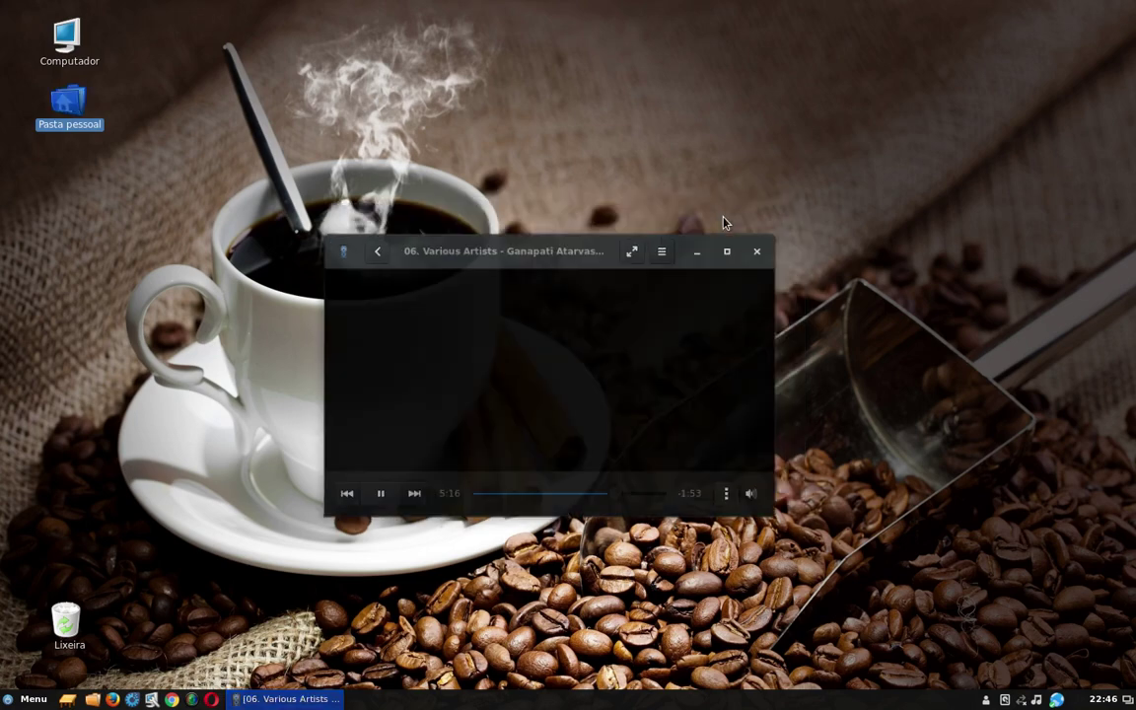
Browse the application menu's Gráficos, Internet and Som e Vídeo categories and launch Pitivi.
{"action": "left_click", "coordinate": [6, 695]}
{"action": "left_click", "coordinate": [84, 478]}
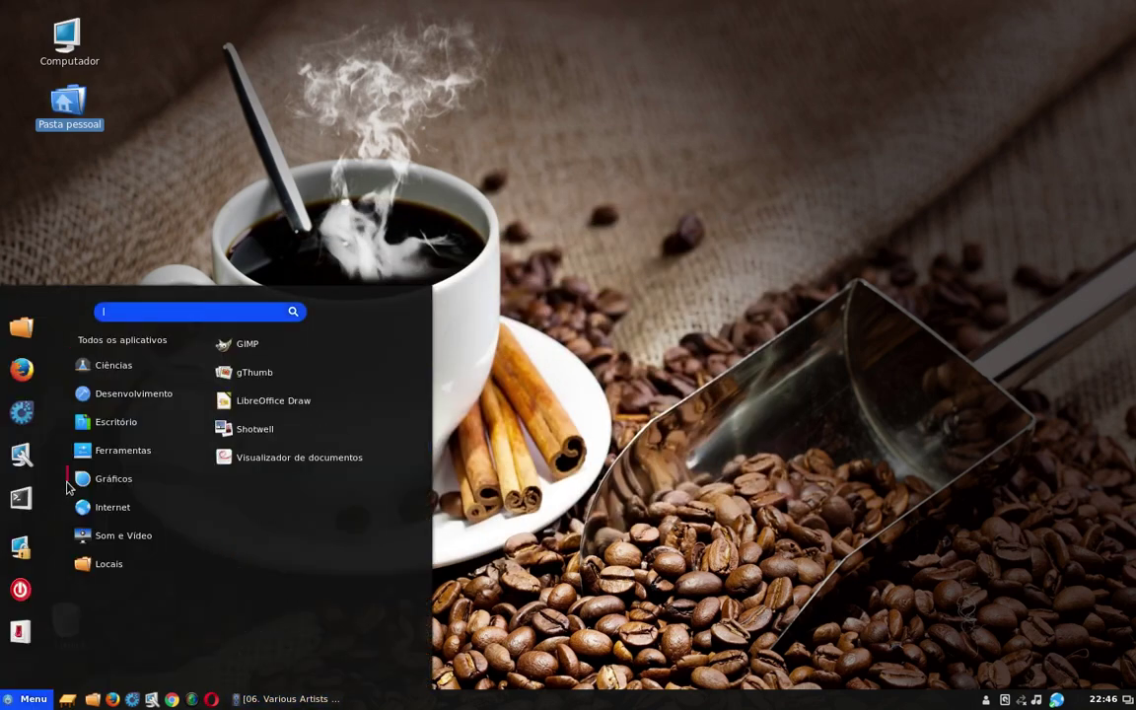
{"action": "left_click", "coordinate": [116, 511]}
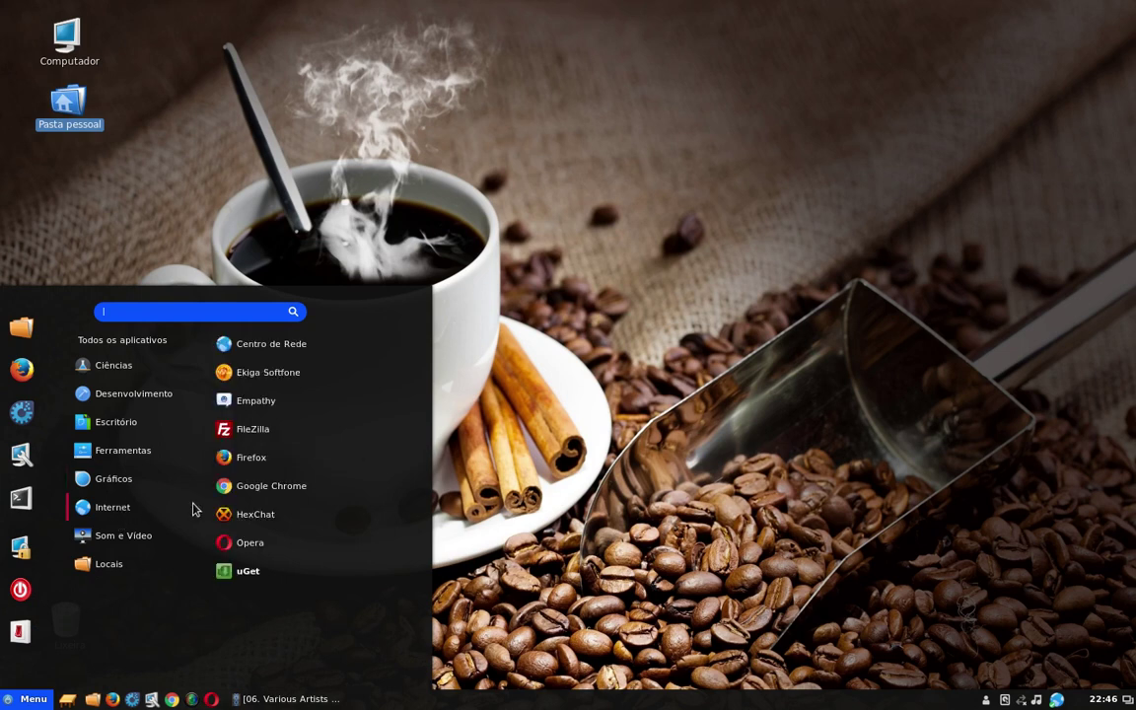
{"action": "left_click", "coordinate": [103, 538]}
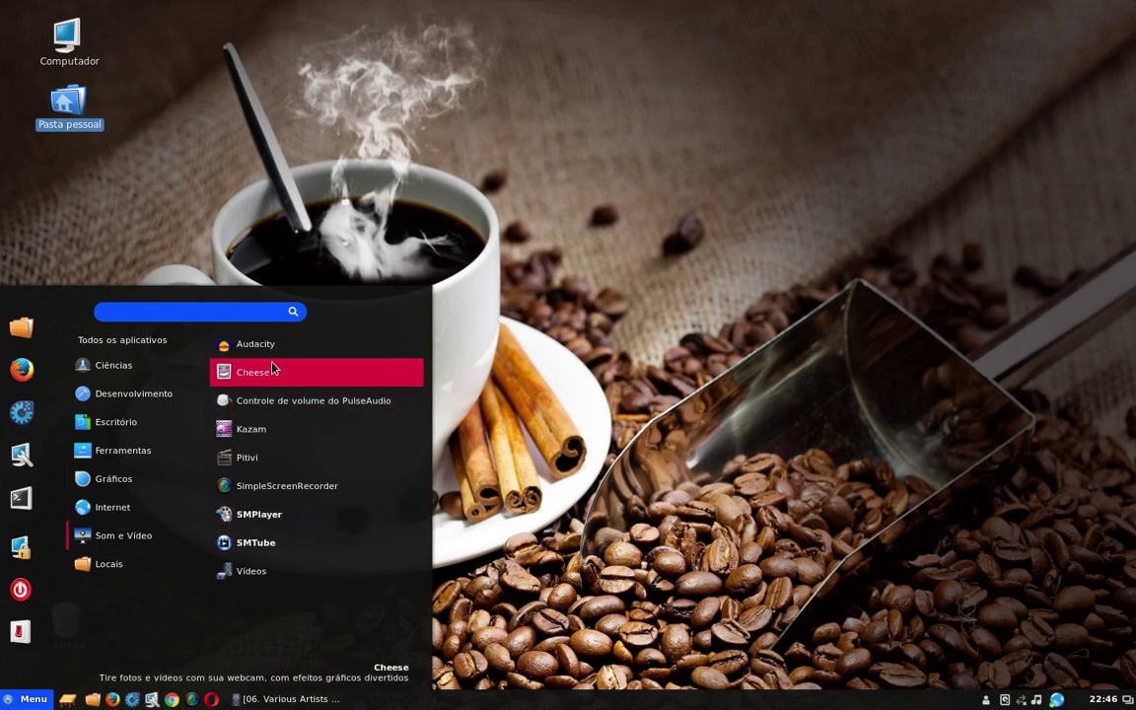
{"action": "left_click", "coordinate": [263, 460]}
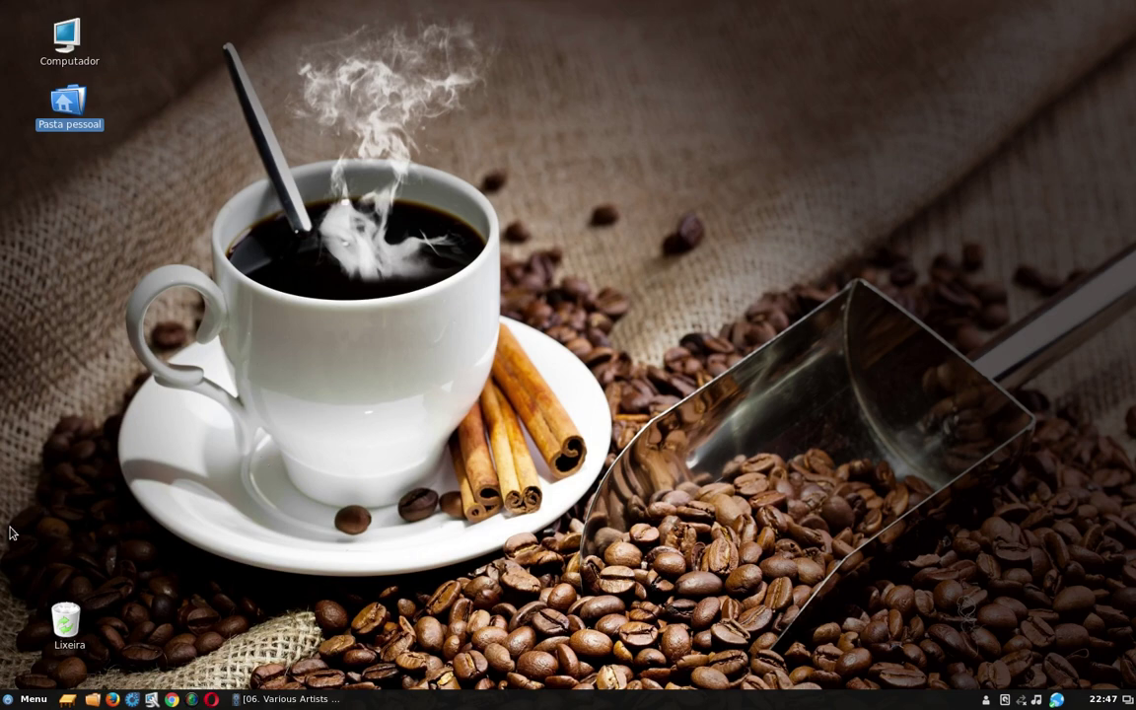
Create a new project from Pitivi's Bem-vindo dialog to view the editor, and quit Pitivi.
{"action": "key", "text": "super"}
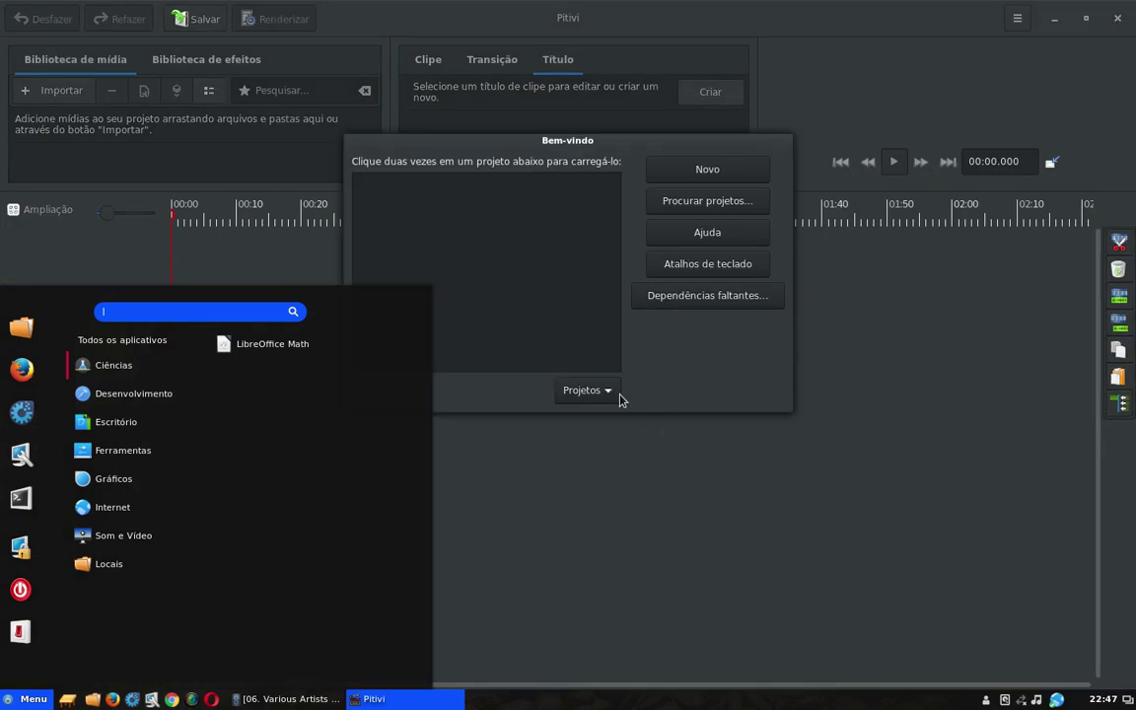
{"action": "left_click", "coordinate": [620, 398]}
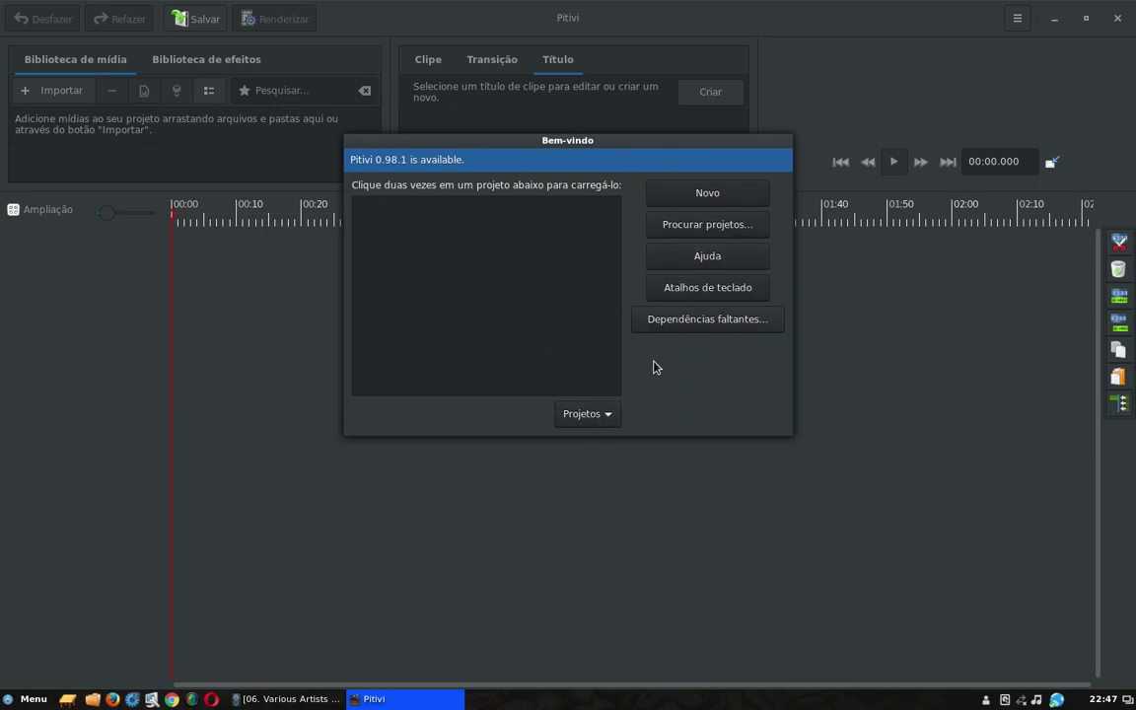
{"action": "left_click", "coordinate": [704, 197]}
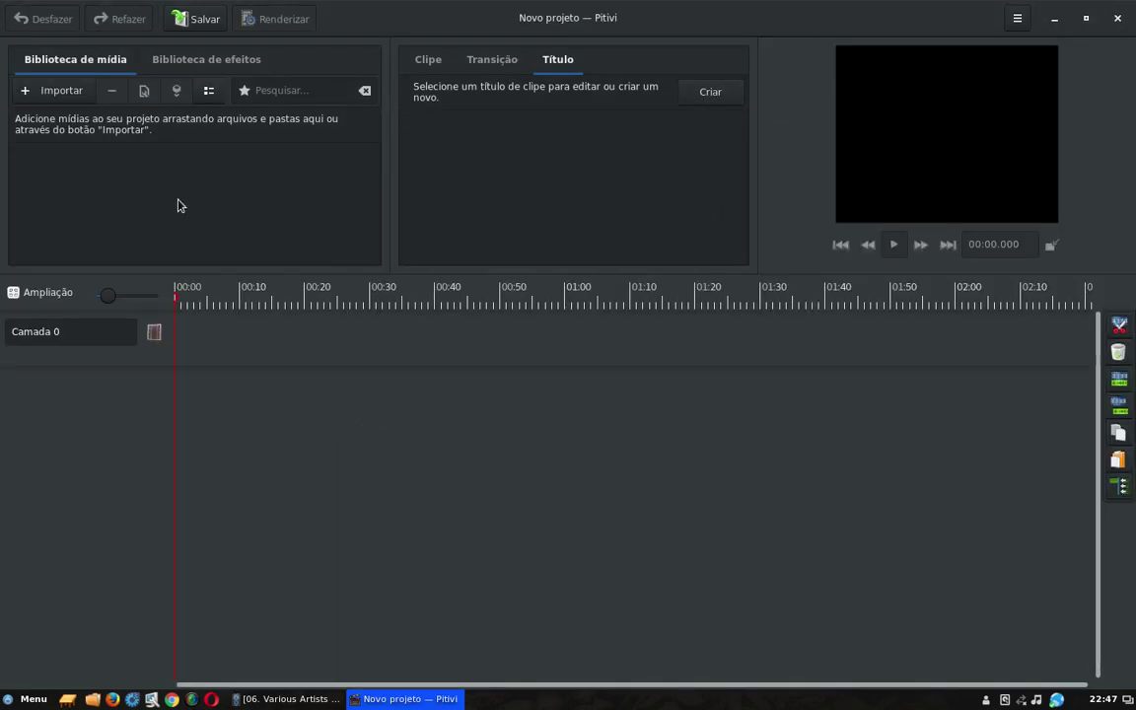
{"action": "key", "text": "ctrl+q"}
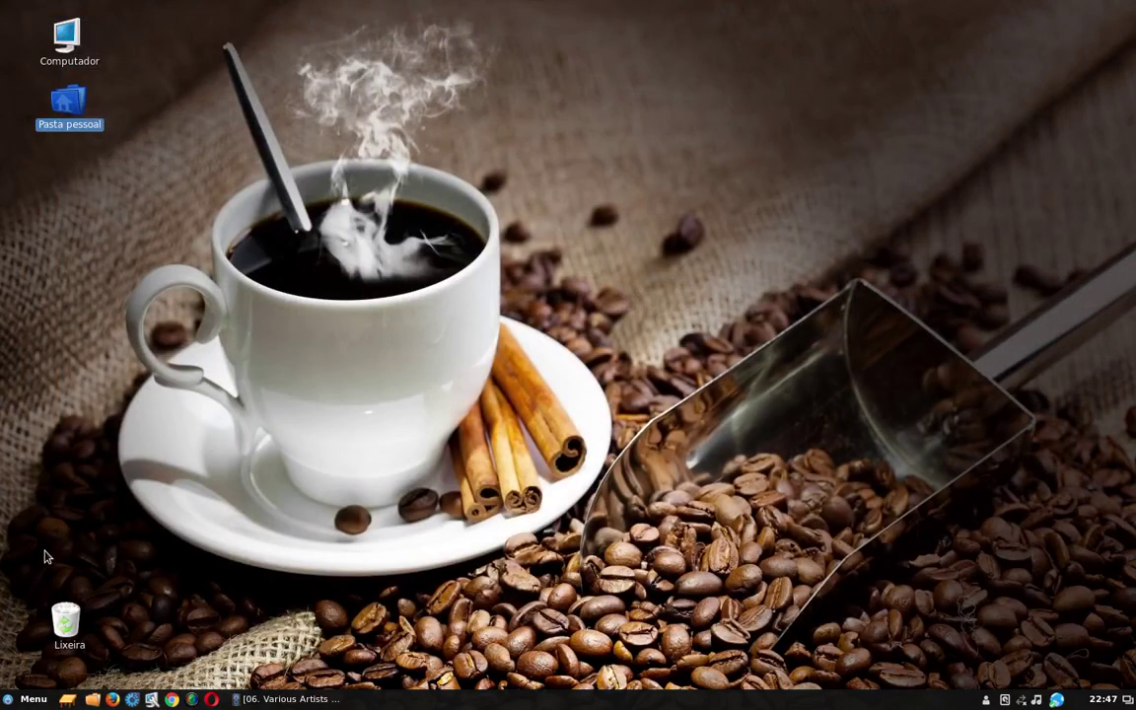
Open Pasta pessoal, look through the Documentos, Vídeos, Imagens, Música and root file system locations, and close the file manager.
{"action": "left_click", "coordinate": [27, 698]}
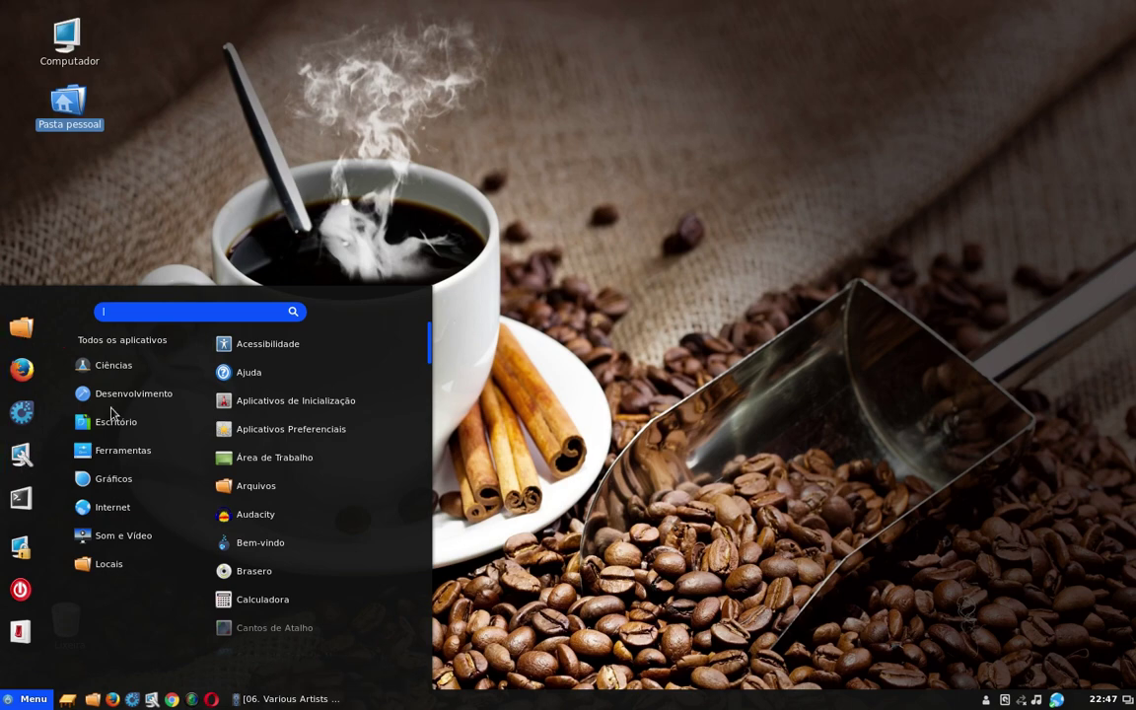
{"action": "left_click", "coordinate": [133, 129]}
{"action": "double_click", "coordinate": [79, 102]}
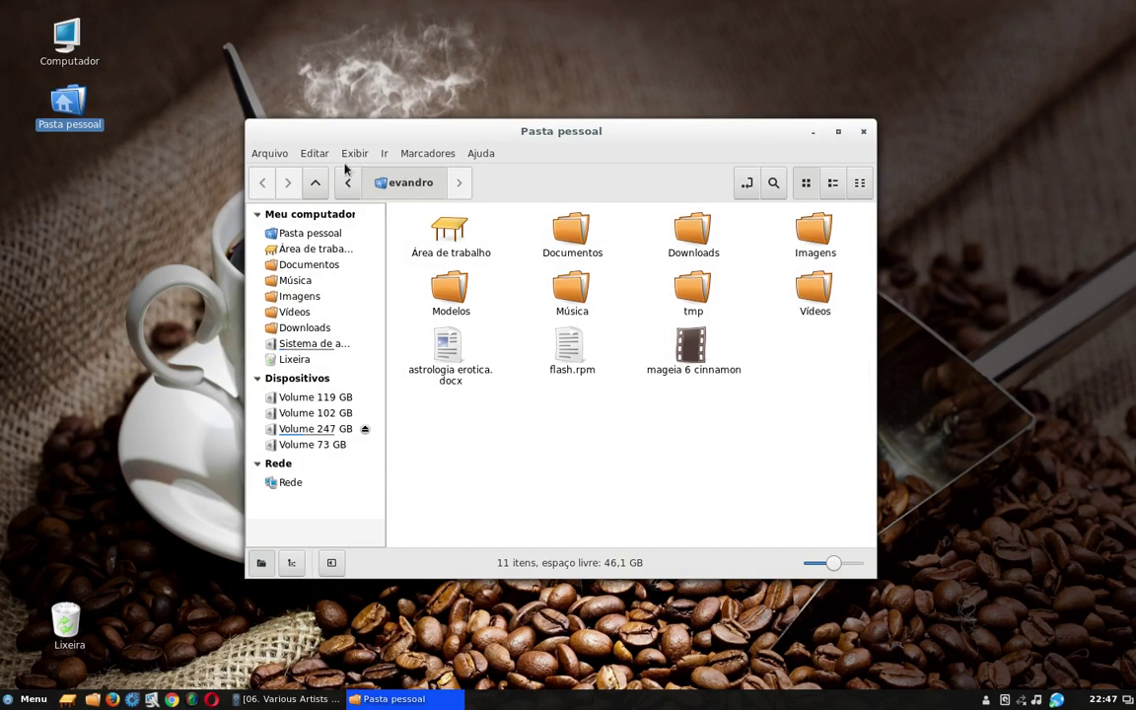
{"action": "left_click", "coordinate": [288, 264]}
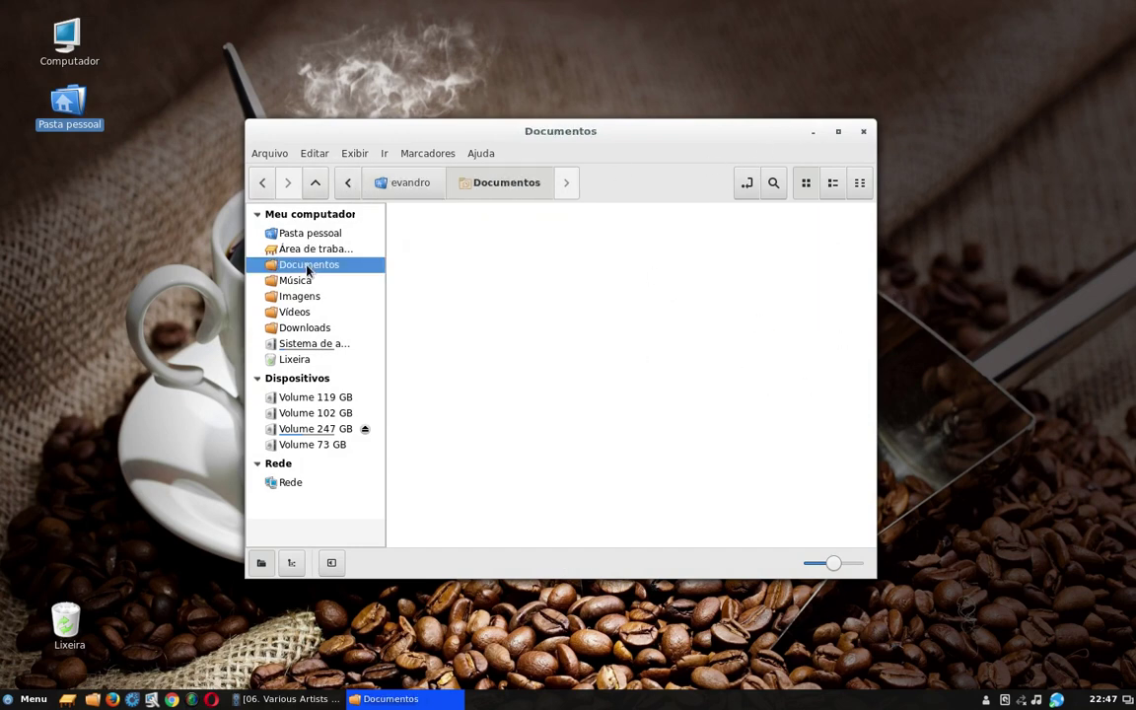
{"action": "left_click", "coordinate": [298, 313]}
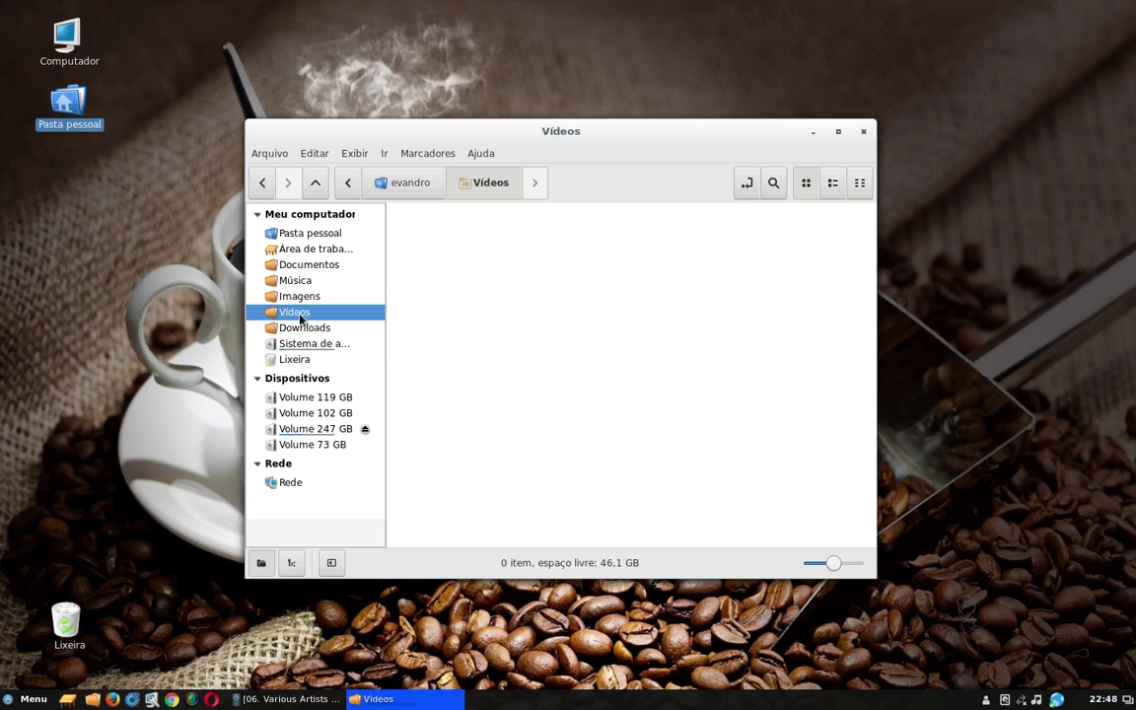
{"action": "left_click", "coordinate": [301, 296]}
{"action": "left_click", "coordinate": [298, 281]}
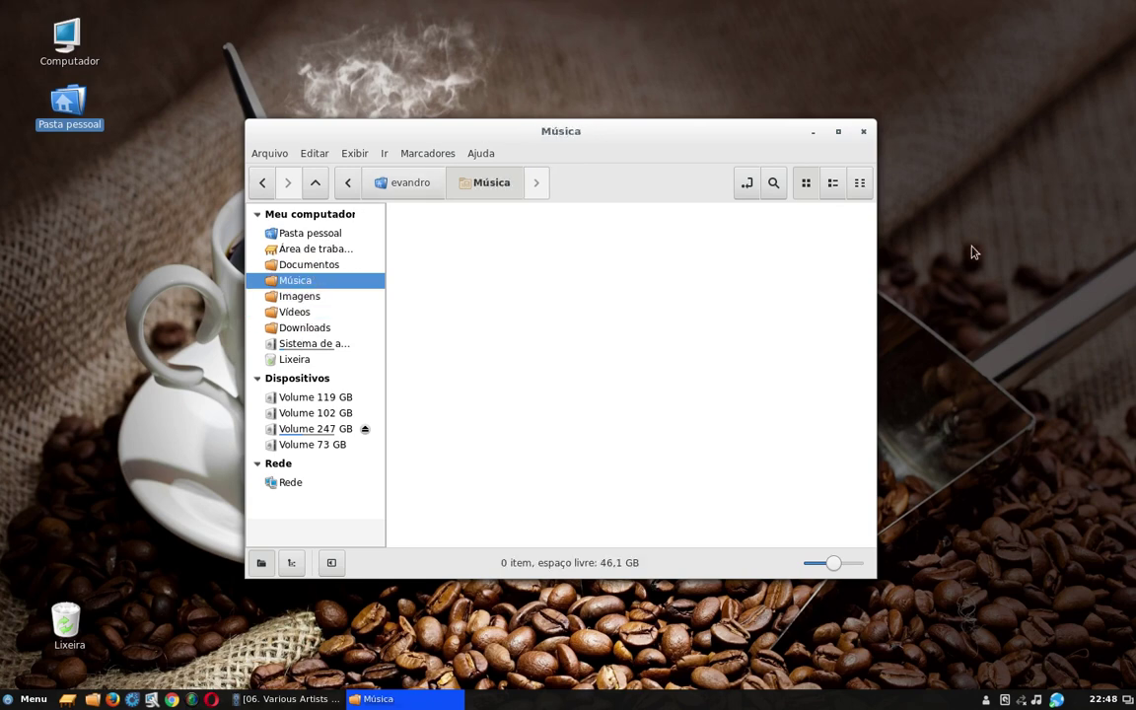
{"action": "left_click", "coordinate": [315, 344]}
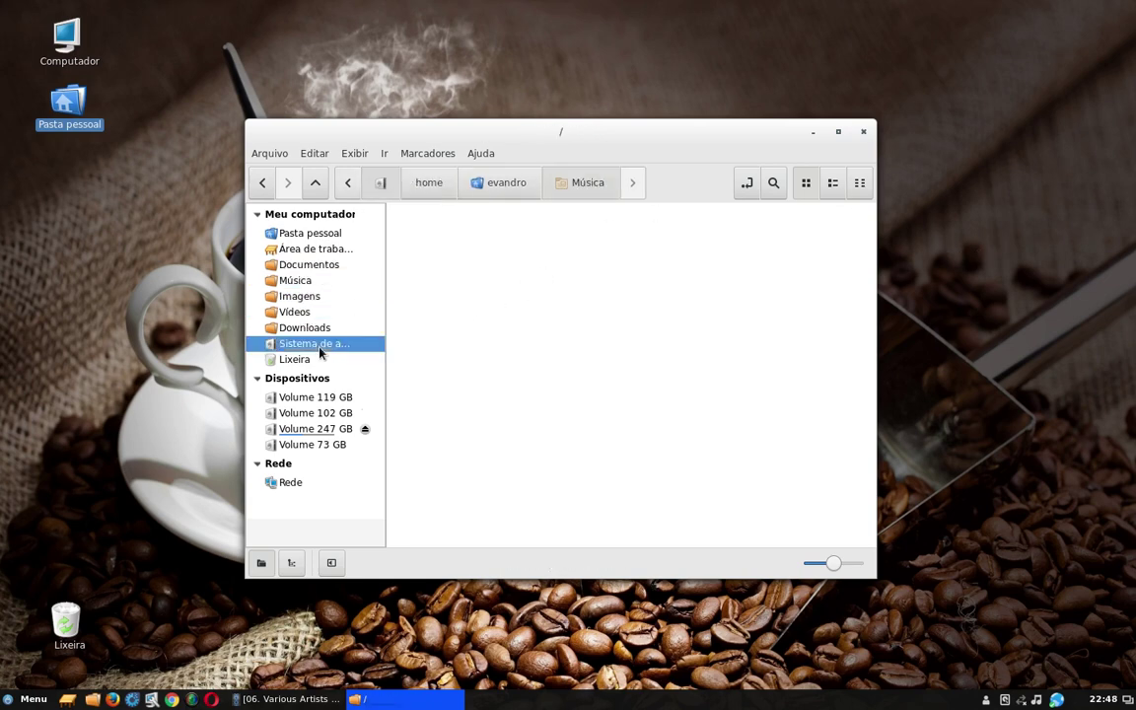
{"action": "left_click", "coordinate": [863, 132]}
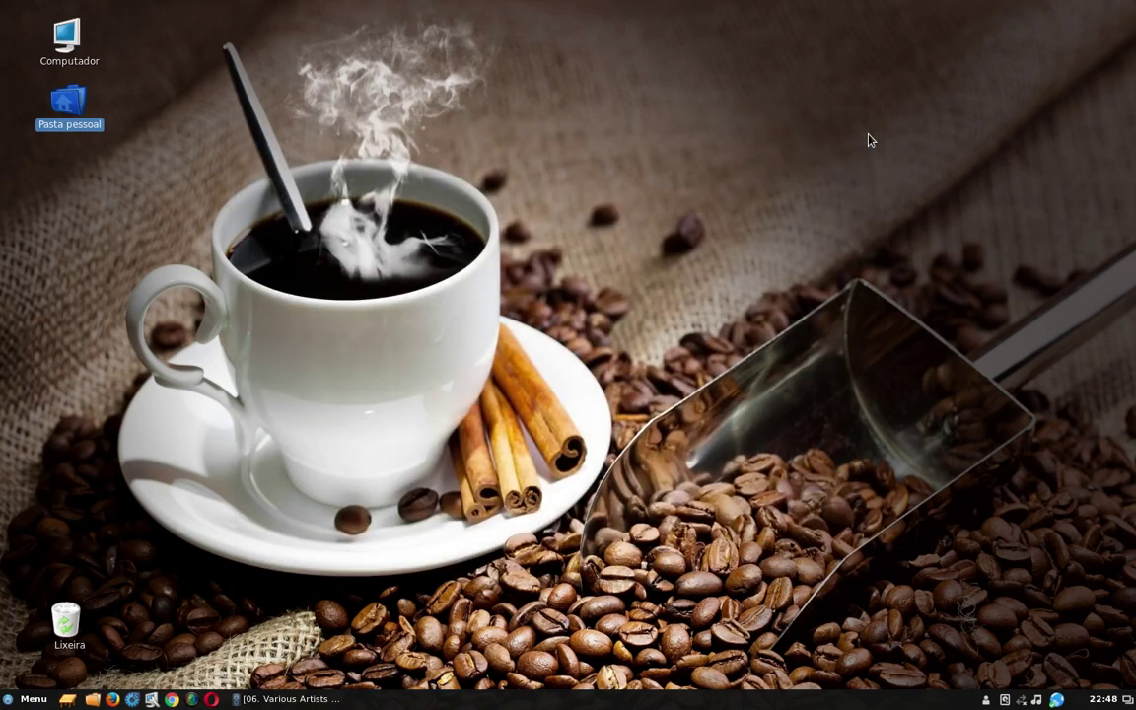
Restore and minimize the media player window repeatedly to view the window animations.
{"action": "left_click", "coordinate": [292, 700]}
{"action": "left_click", "coordinate": [292, 700]}
{"action": "left_click", "coordinate": [293, 702]}
{"action": "left_click", "coordinate": [292, 701]}
Clear the desktop selection and open the screen recorder's options for pausing, cancelling or saving the recording.
{"action": "left_click", "coordinate": [884, 333]}
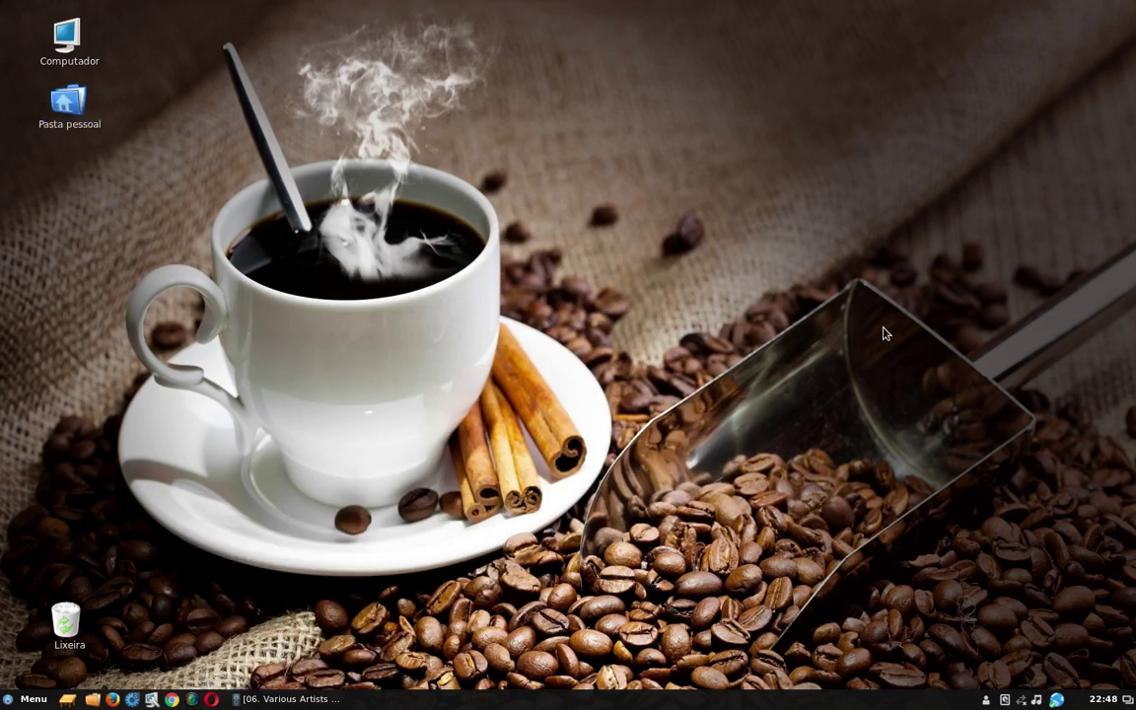
{"action": "right_click", "coordinate": [1057, 700]}
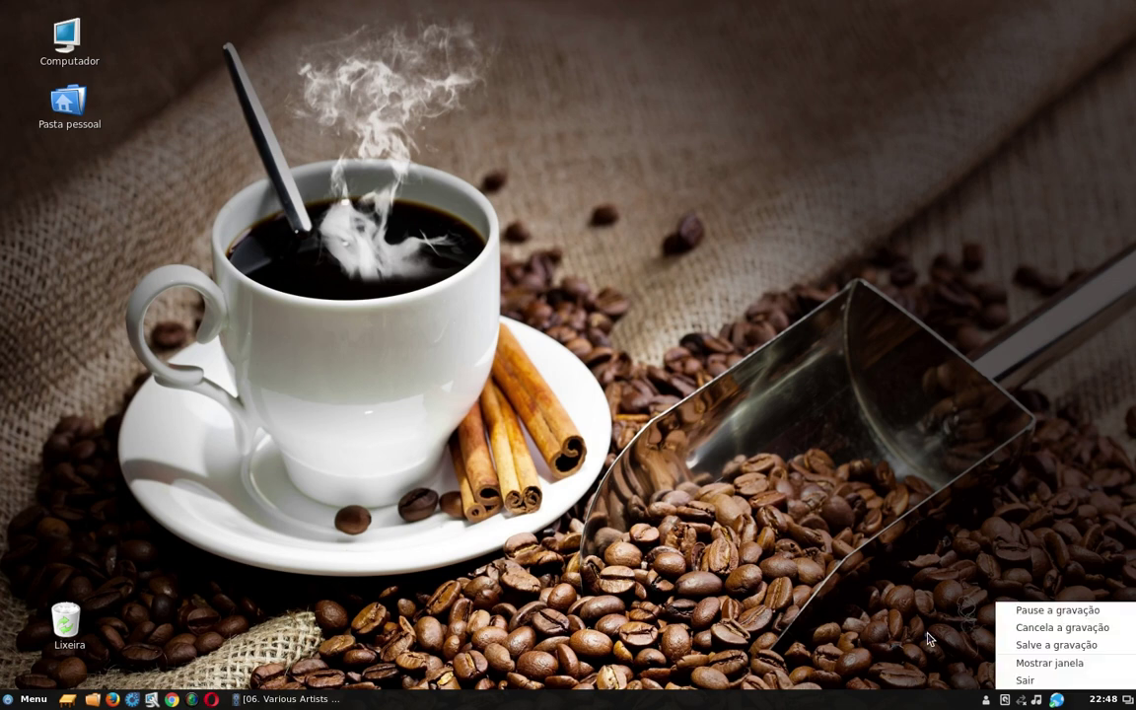